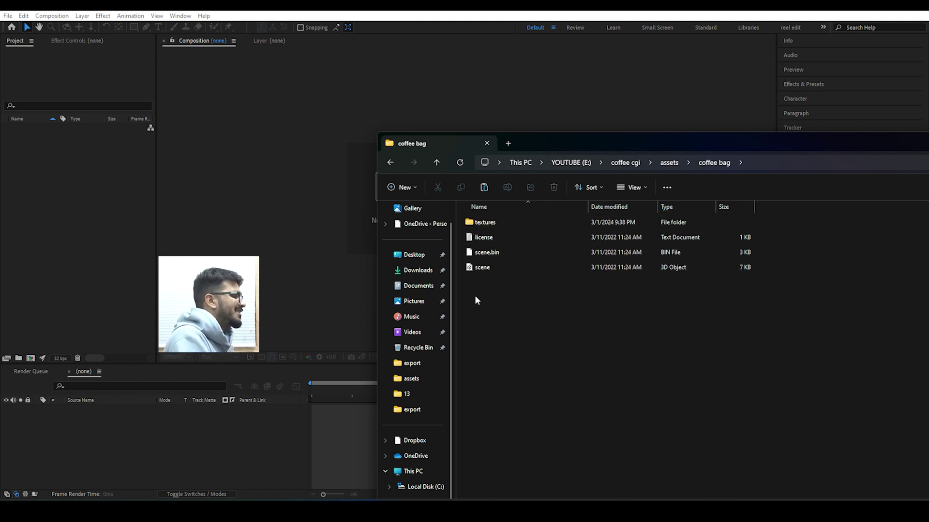
# - Import the 1.mp4 footage from the assets folder and create a new composition from it
pyautogui.hotkey('alt', 'Left')
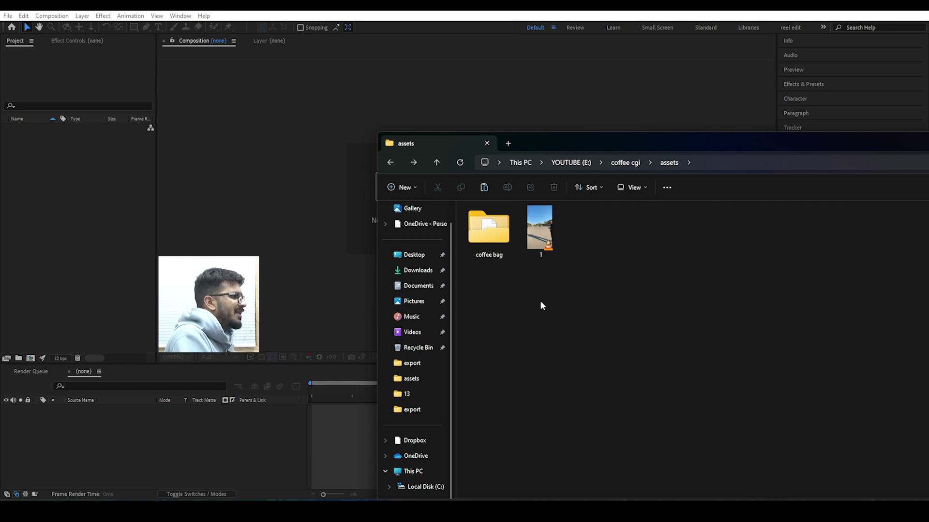
pyautogui.moveTo(553, 247); pyautogui.dragTo(68, 201)
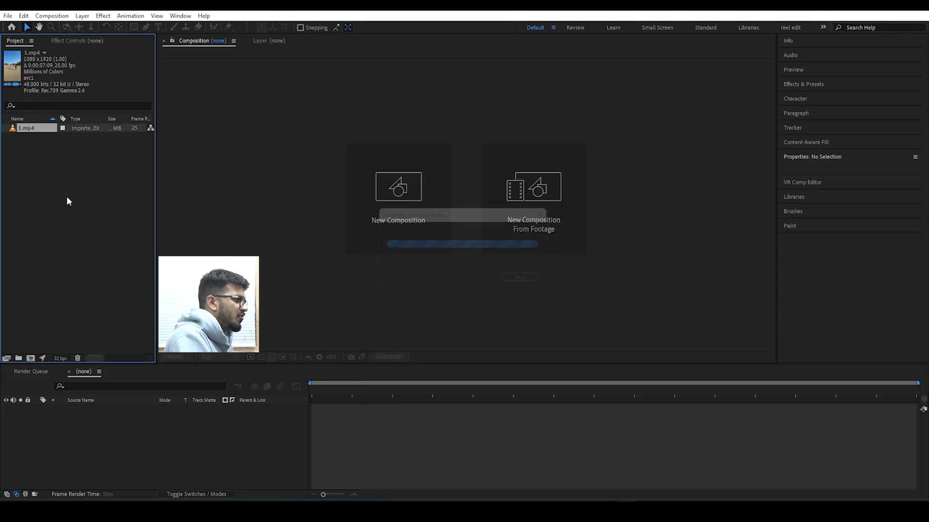
pyautogui.moveTo(28, 128); pyautogui.dragTo(30, 359)
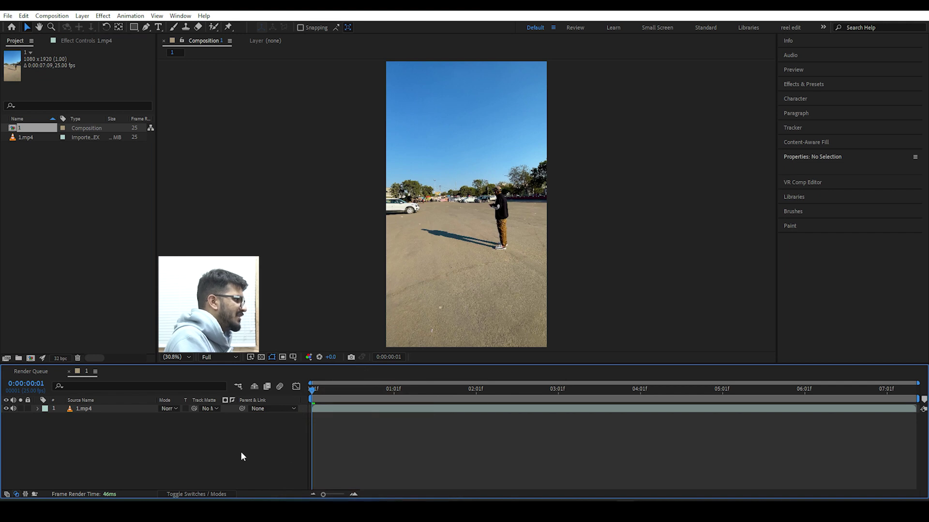
# - Run the 3D Camera Tracker on the 1.mp4 layer
pyautogui.moveTo(314, 390); pyautogui.dragTo(914, 397)
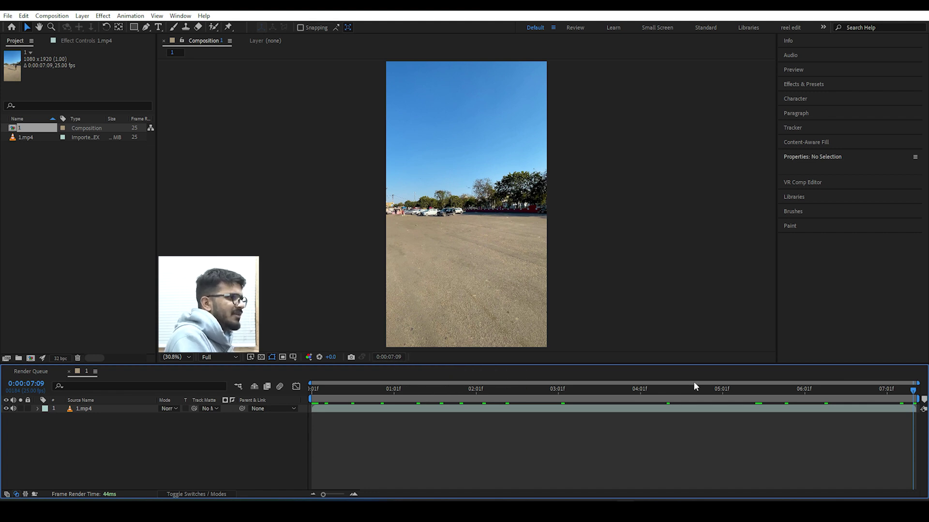
pyautogui.moveTo(914, 394); pyautogui.dragTo(301, 404)
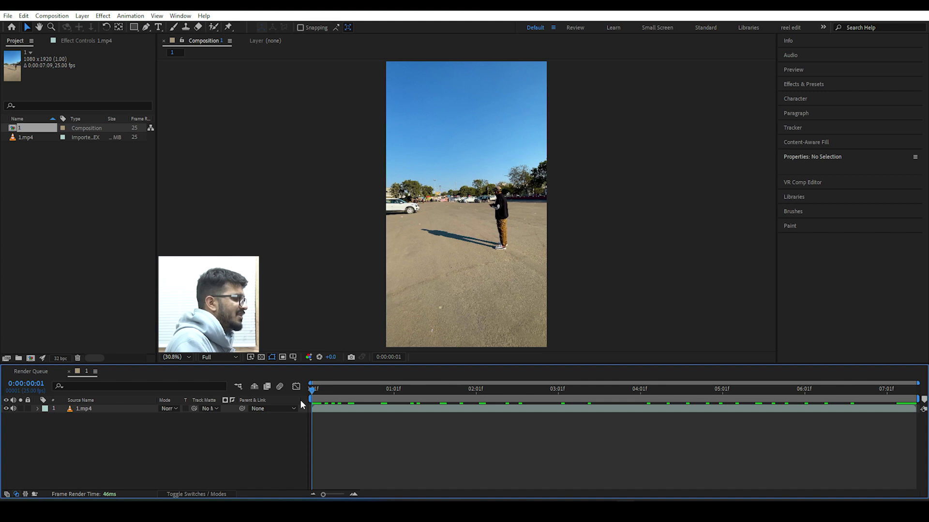
pyautogui.moveTo(312, 397); pyautogui.dragTo(288, 401)
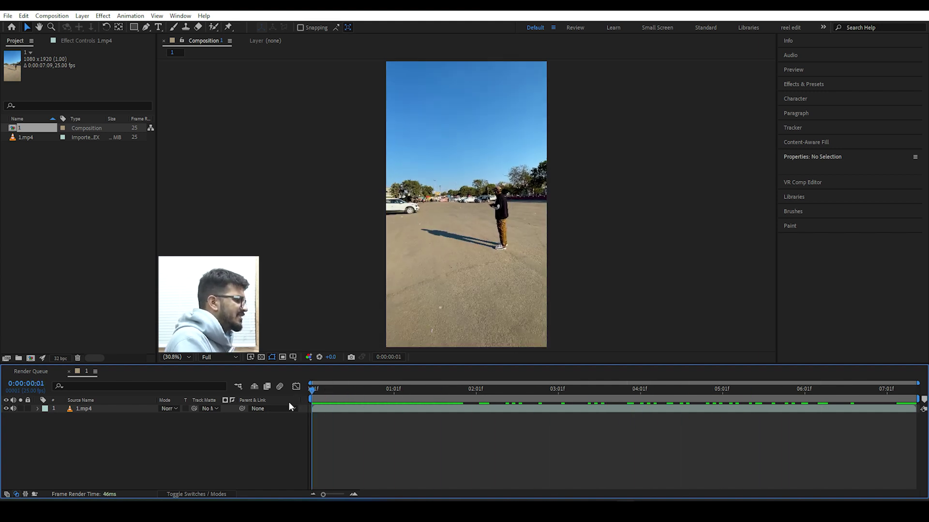
pyautogui.click(119, 409)
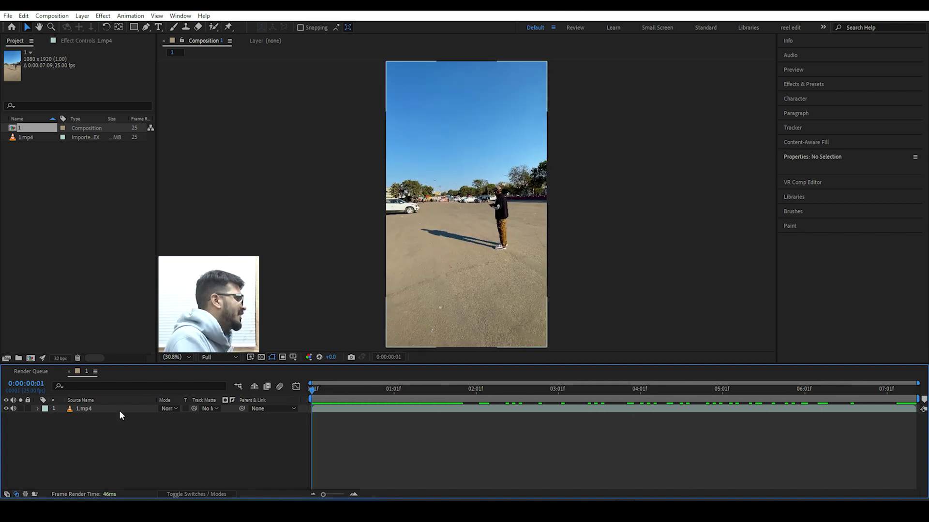
pyautogui.click(86, 408)
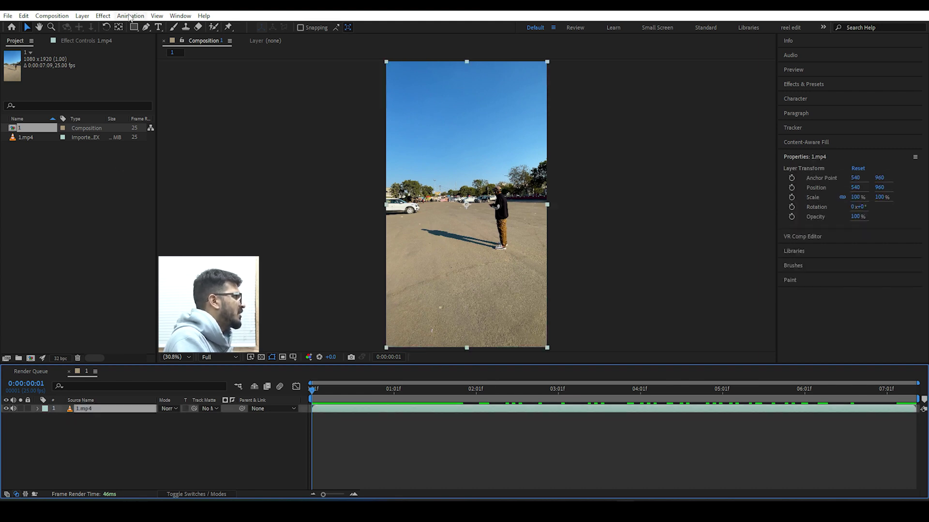
pyautogui.click(129, 16)
pyautogui.click(145, 199)
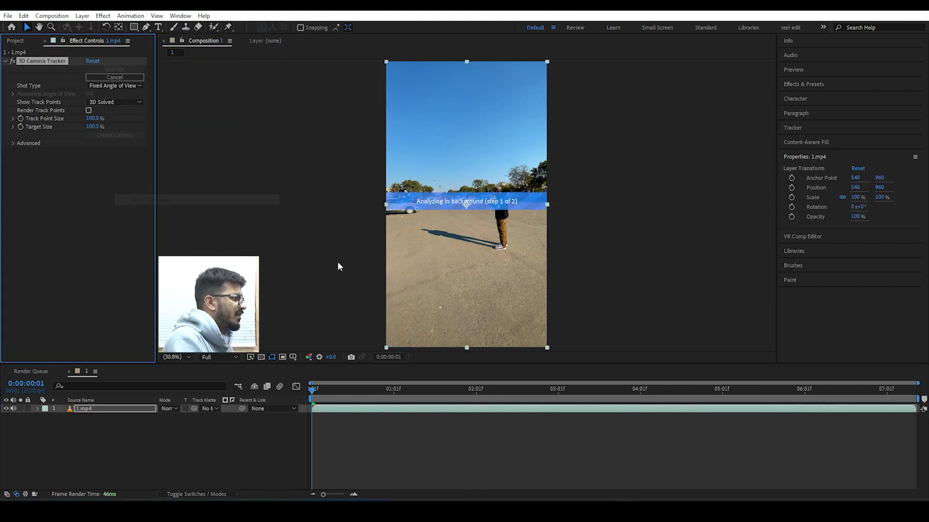
# - Switch to Blender and set the timeline's end frame to 184
pyautogui.click(312, 224)
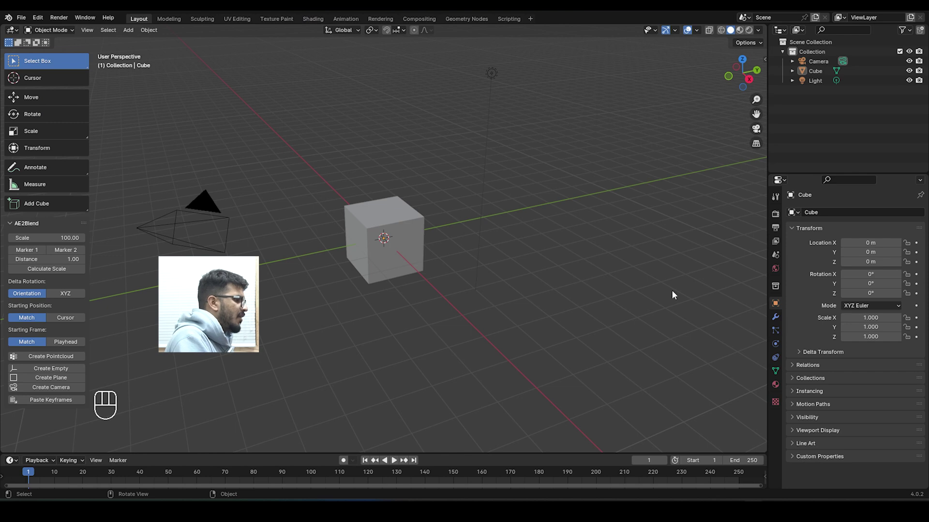
pyautogui.click(742, 462)
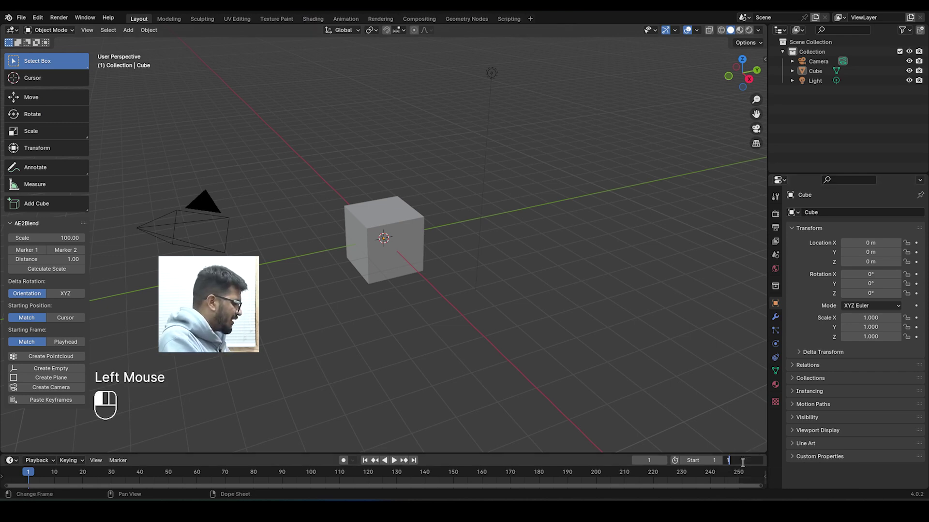
pyautogui.press('Return')
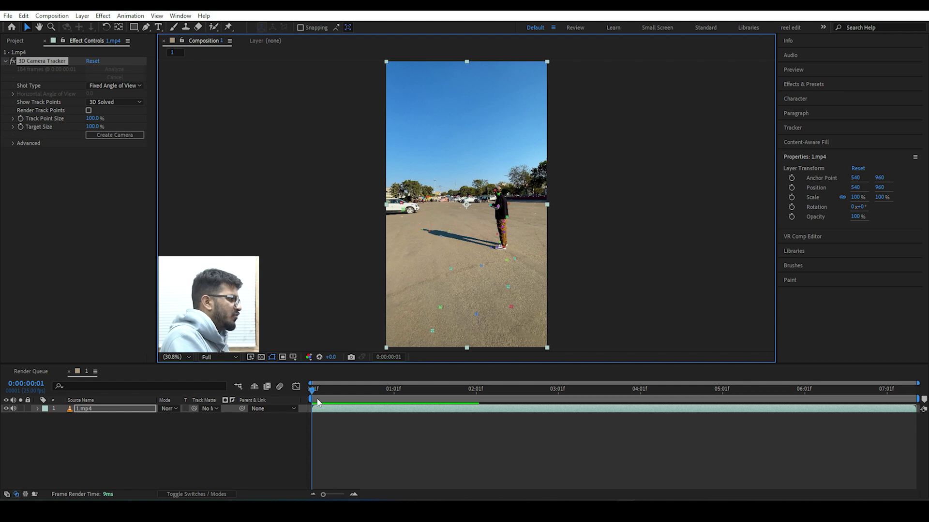
# - Switch back to After Effects and create a solid and camera from the ground track points selected at 0:00:05:04
pyautogui.moveTo(314, 394); pyautogui.dragTo(732, 392)
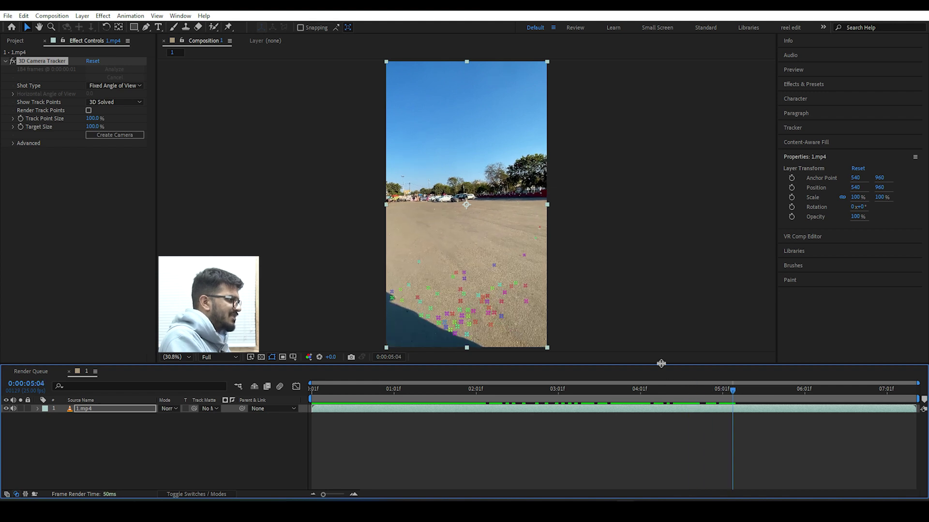
pyautogui.click(407, 278)
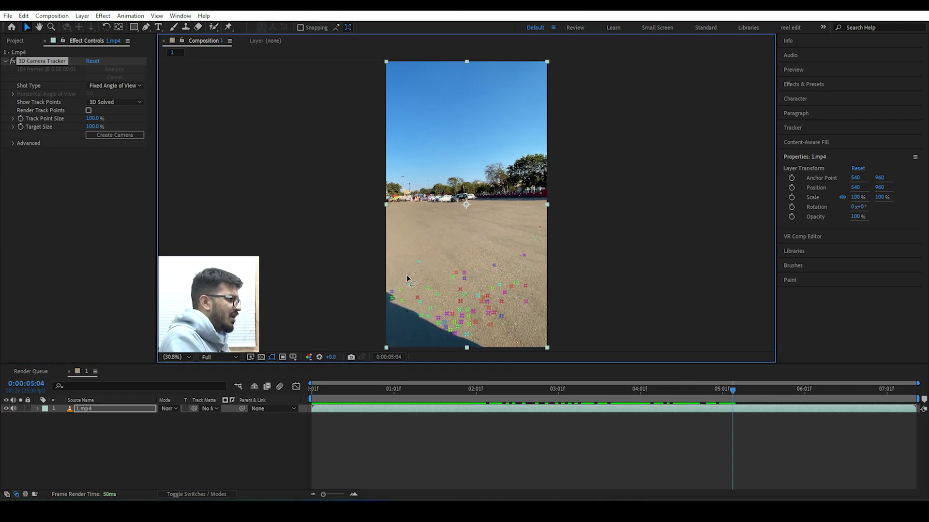
pyautogui.moveTo(419, 322)
pyautogui.mouseDown()
pyautogui.moveTo(484, 339)
pyautogui.moveTo(532, 323)
pyautogui.moveTo(535, 296)
pyautogui.moveTo(519, 263)
pyautogui.mouseUp()
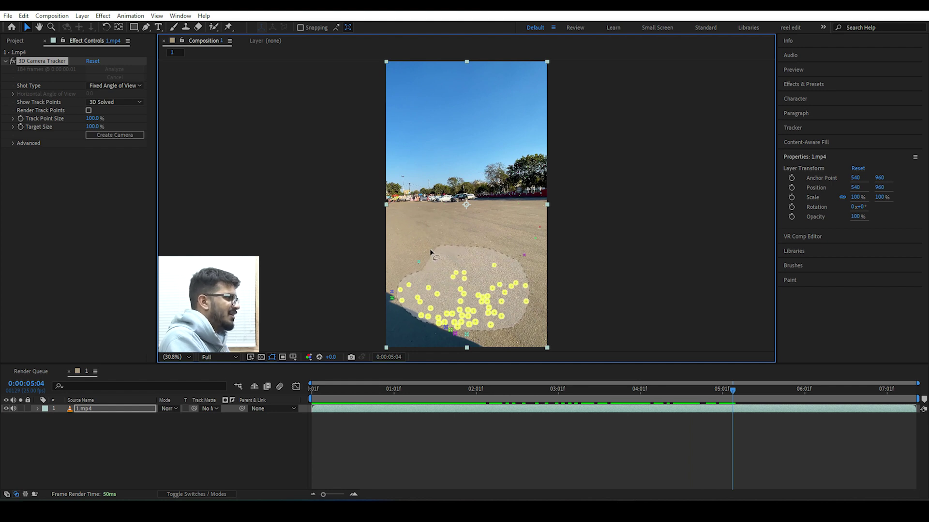
pyautogui.moveTo(401, 279); pyautogui.dragTo(403, 281)
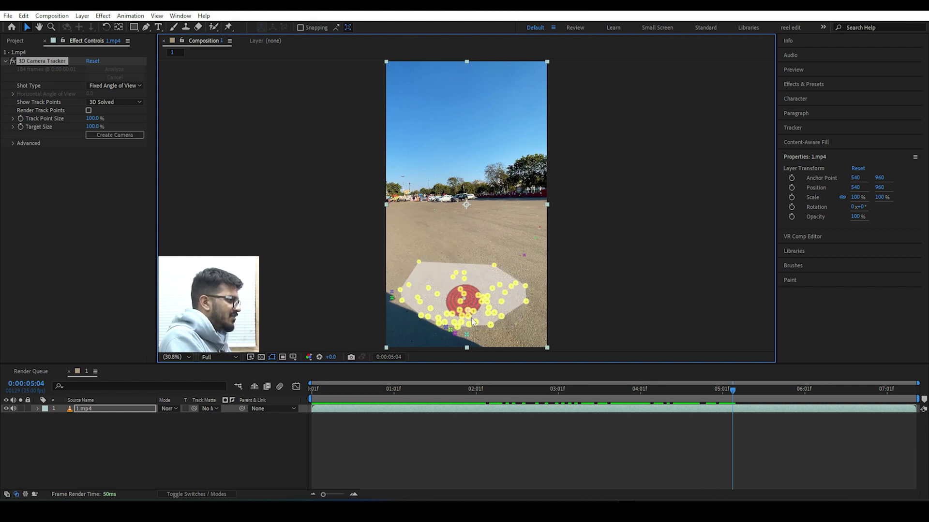
pyautogui.rightClick(466, 286)
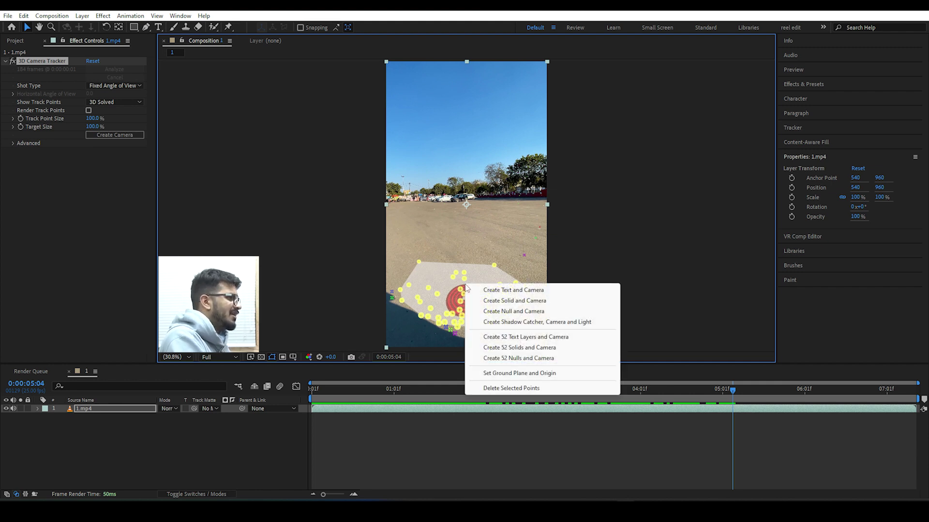
pyautogui.click(508, 301)
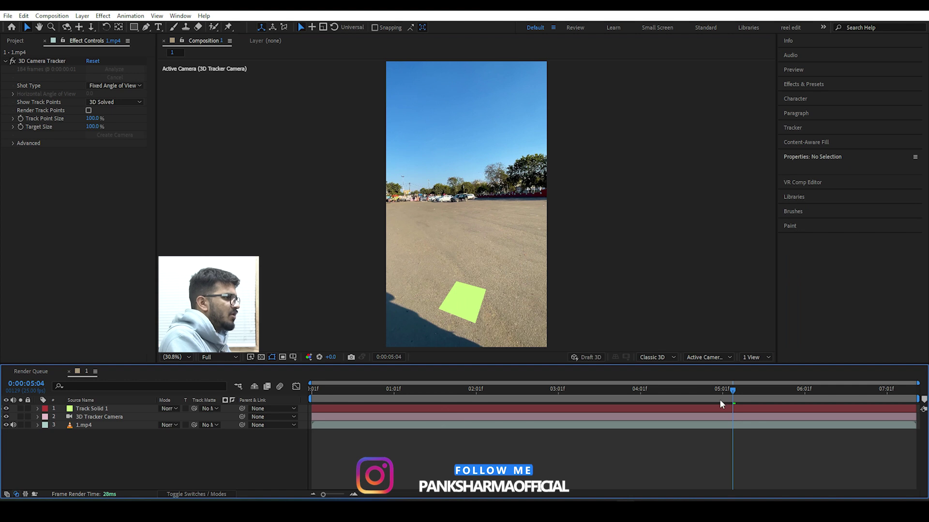
# - Scale the Track Solid 1 layer to 866% so it covers a larger area of the ground
pyautogui.moveTo(733, 398); pyautogui.dragTo(312, 396)
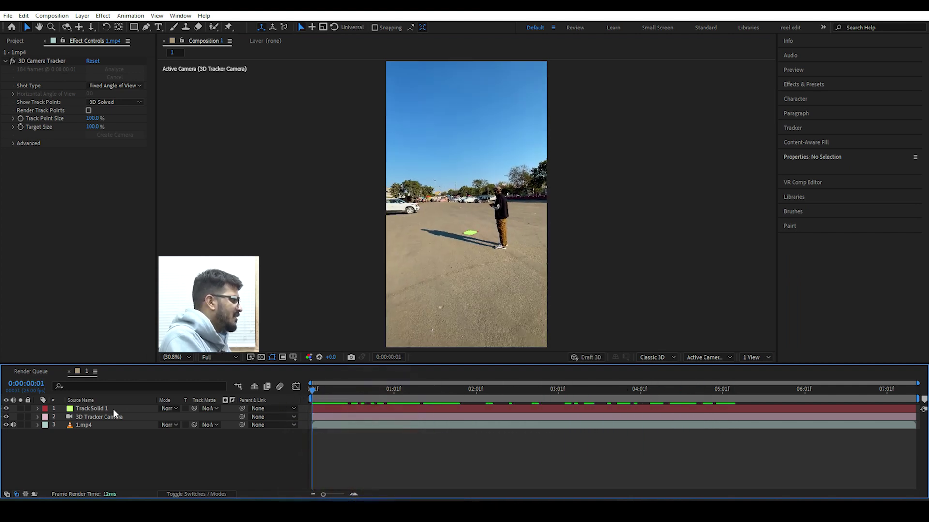
pyautogui.click(92, 409)
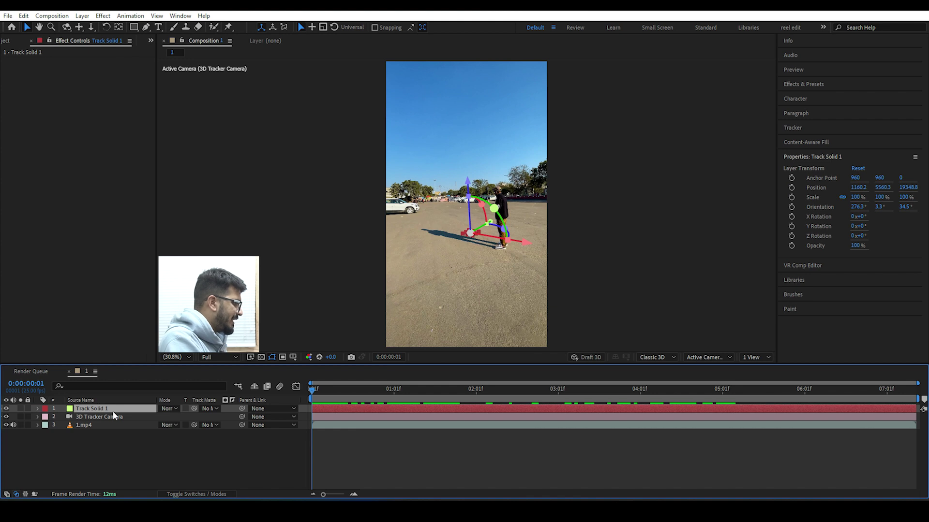
pyautogui.press('s')
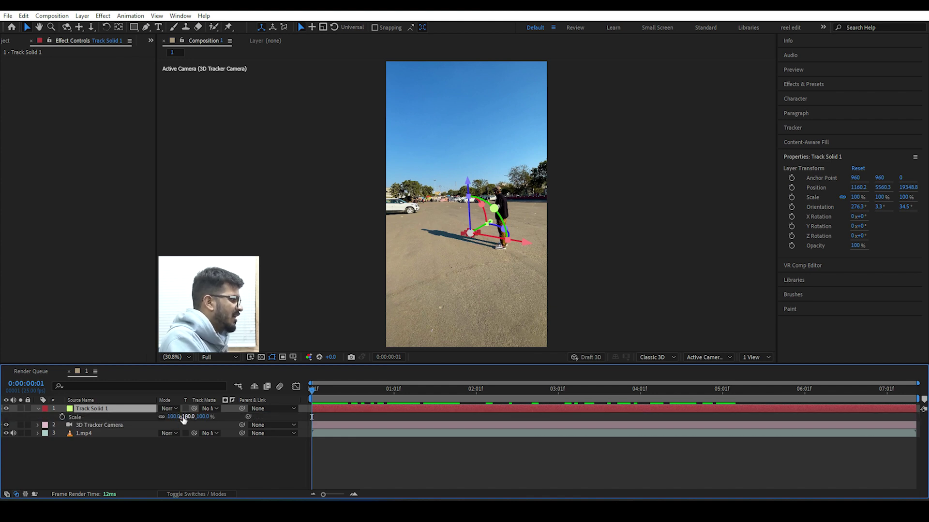
pyautogui.moveTo(173, 416); pyautogui.dragTo(530, 399)
pyautogui.click(438, 462)
pyautogui.moveTo(313, 395); pyautogui.dragTo(286, 410)
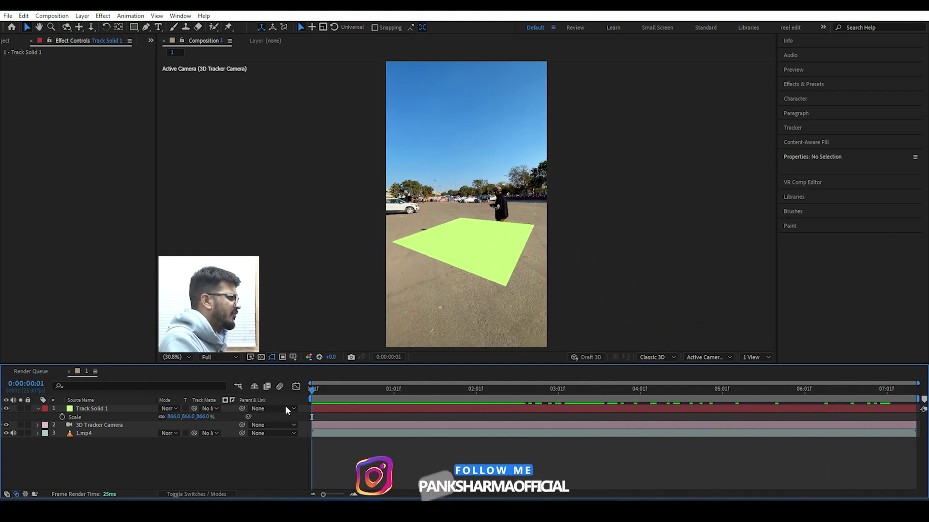
# - Apply the Grid effect to Track Solid 1 and preview the composition to check the tracking
pyautogui.click(91, 410)
pyautogui.click(785, 85)
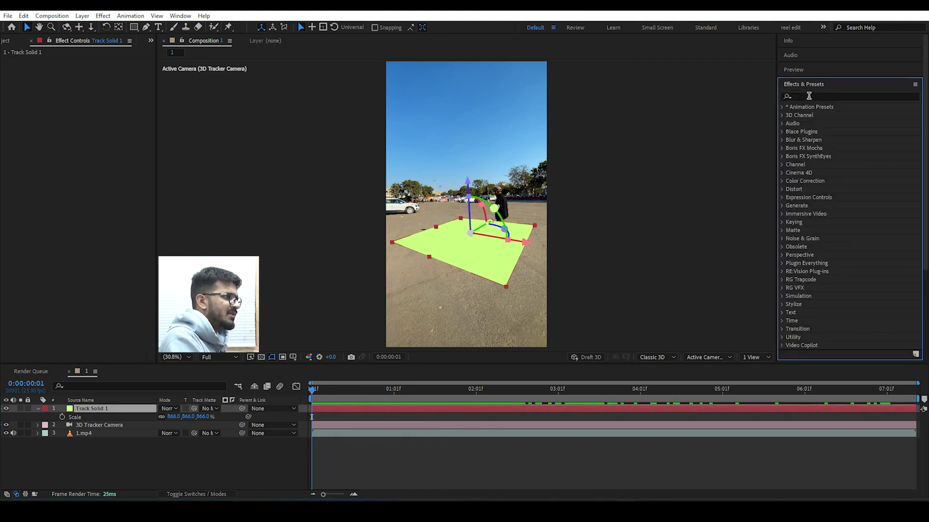
pyautogui.click(809, 96)
pyautogui.write('grid')
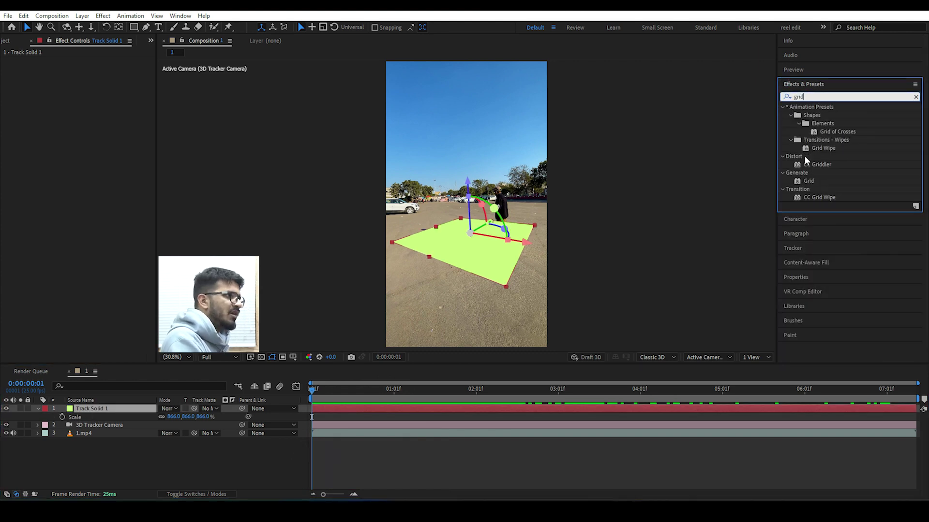
pyautogui.moveTo(809, 182); pyautogui.dragTo(159, 381)
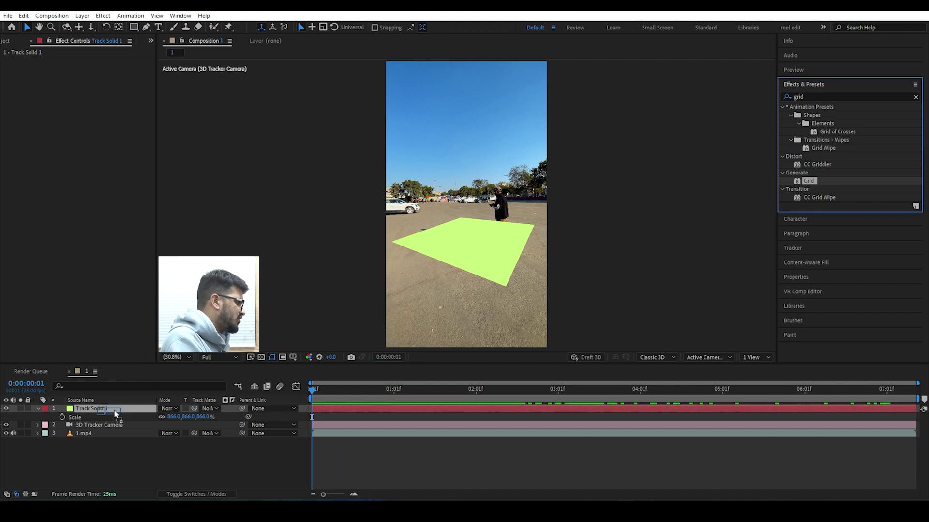
pyautogui.moveTo(115, 413); pyautogui.dragTo(115, 413)
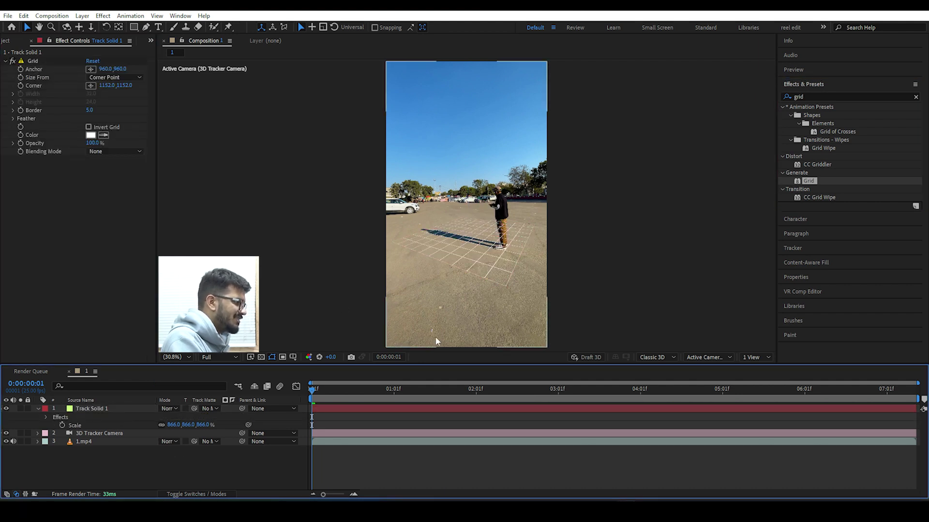
pyautogui.press('space')
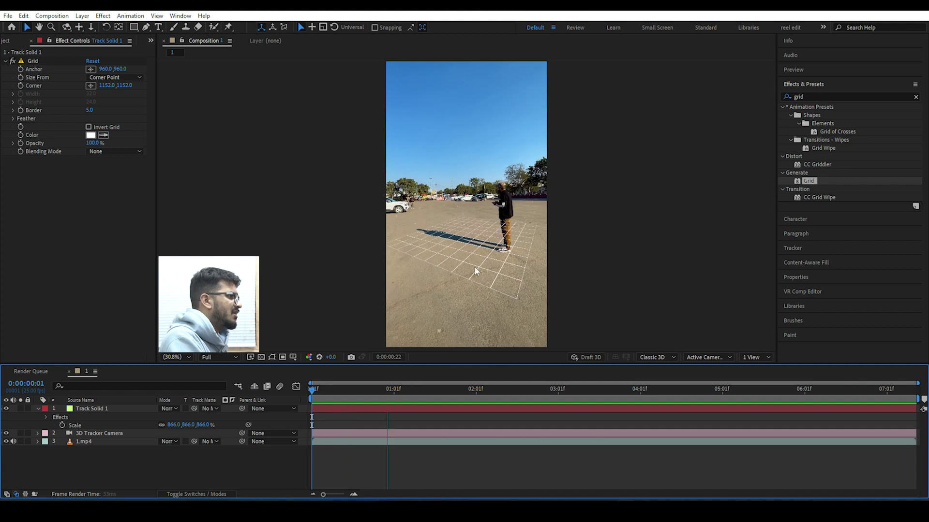
pyautogui.press('space')
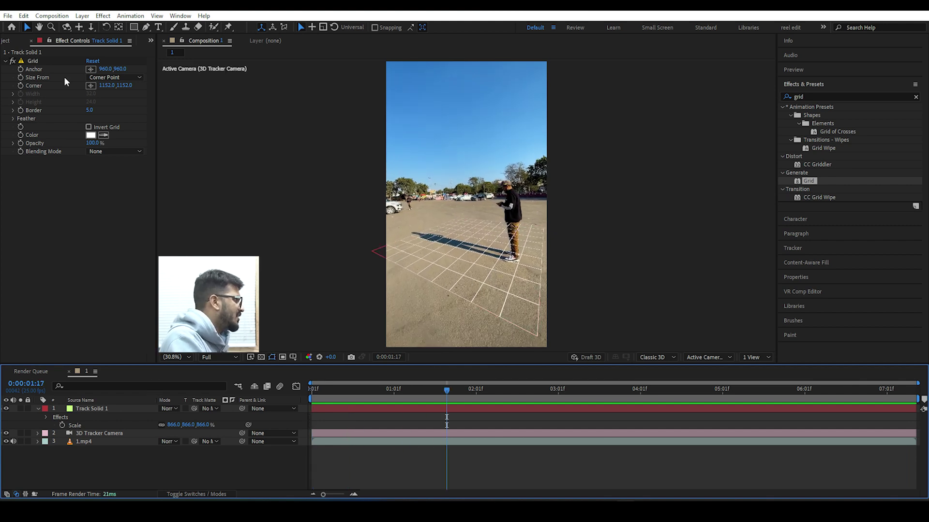
# - Remove the Grid effect from Track Solid 1 and collapse the layer's properties
pyautogui.click(32, 61)
pyautogui.press('Delete')
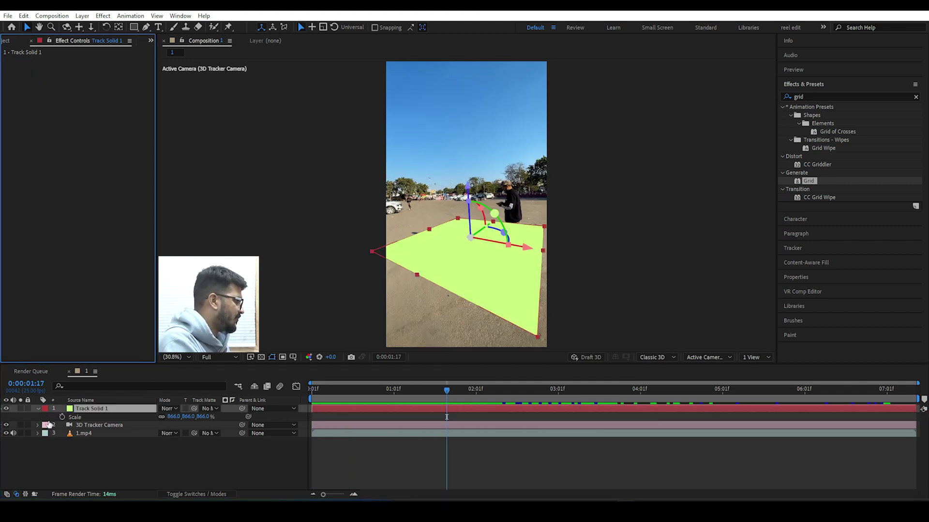
pyautogui.click(38, 409)
pyautogui.click(70, 460)
# - Return the playhead to the composition's first frame, then switch to Blender and widen the AE2Blend tool area
pyautogui.click(6, 16)
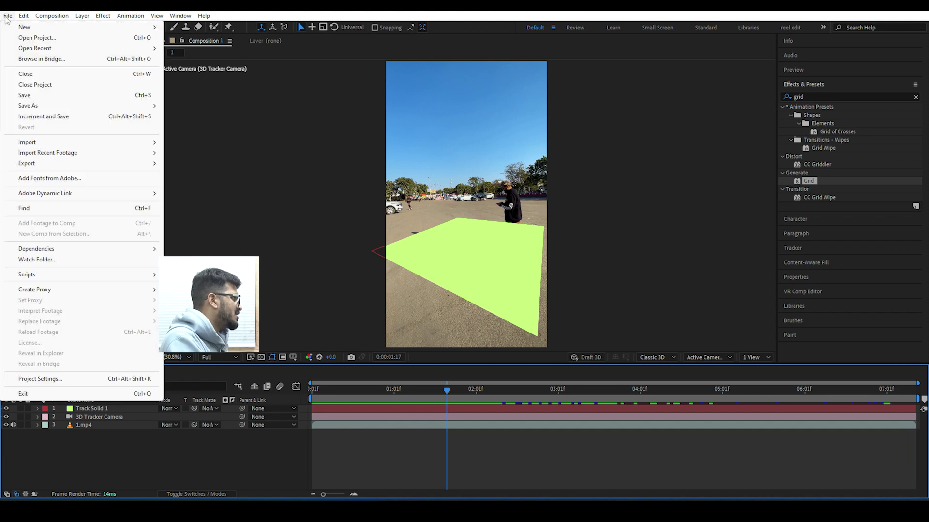
pyautogui.click(241, 450)
pyautogui.moveTo(449, 391); pyautogui.dragTo(310, 417)
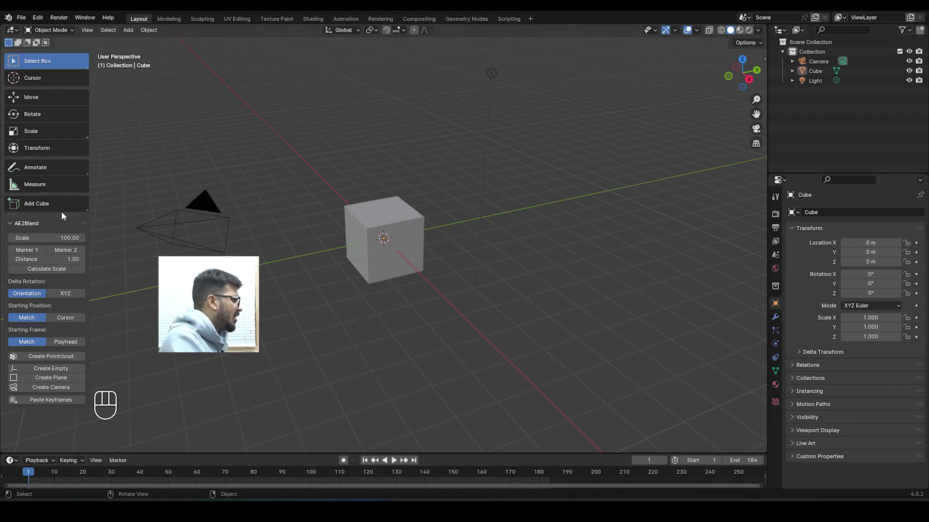
pyautogui.moveTo(89, 222); pyautogui.dragTo(111, 223)
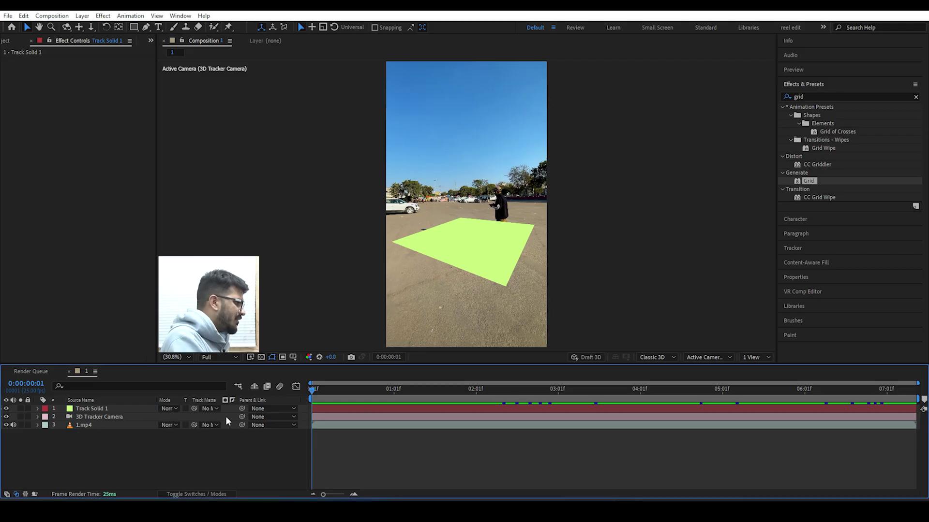
# - Back in After Effects, expand the 3D Tracker Camera's transform properties and examine its Position and Orientation keyframes
pyautogui.click(37, 417)
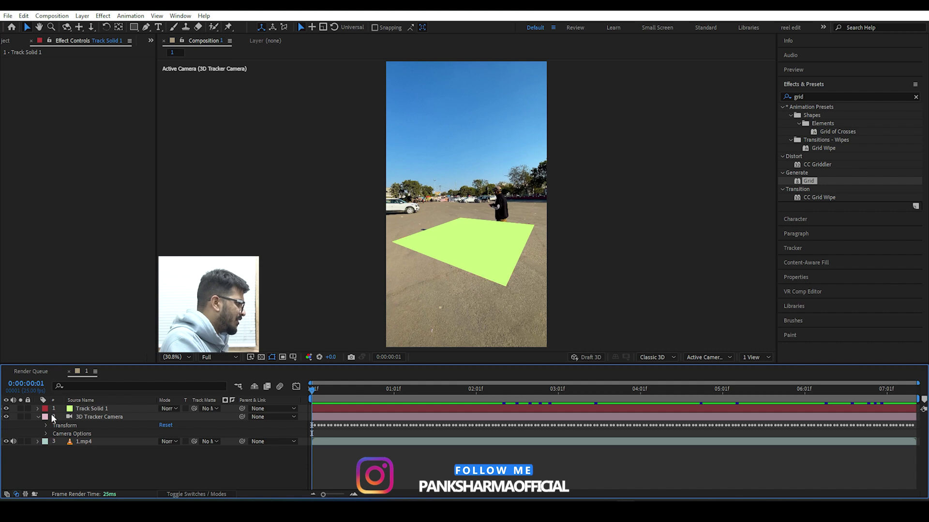
pyautogui.click(46, 426)
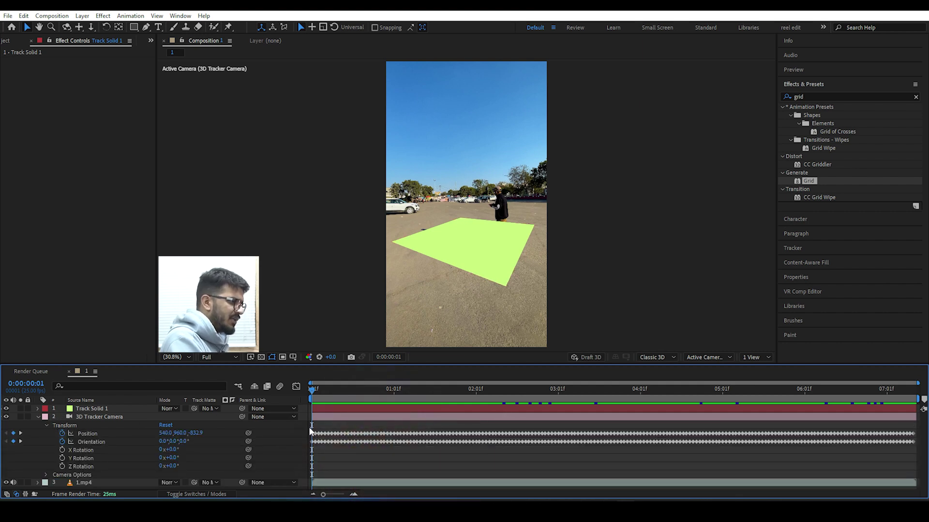
pyautogui.moveTo(308, 457); pyautogui.dragTo(914, 454)
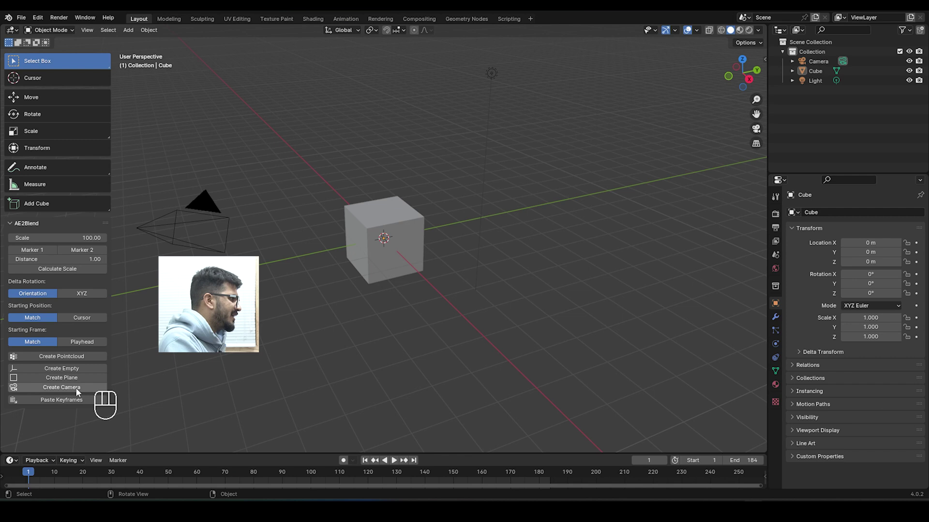
# - Create a camera from the copied After Effects keyframes with AE2Blend and play the animation to check its motion
pyautogui.click(76, 388)
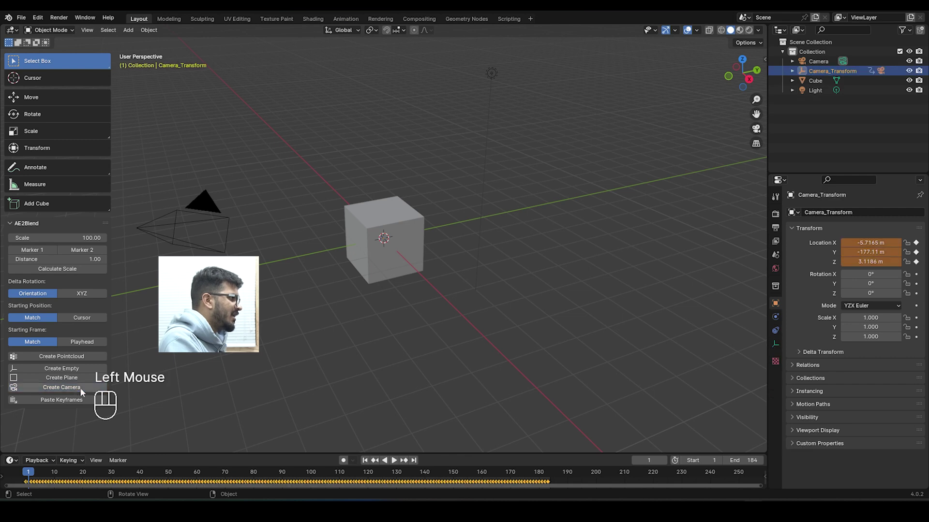
pyautogui.scroll(-3, 413, 260)
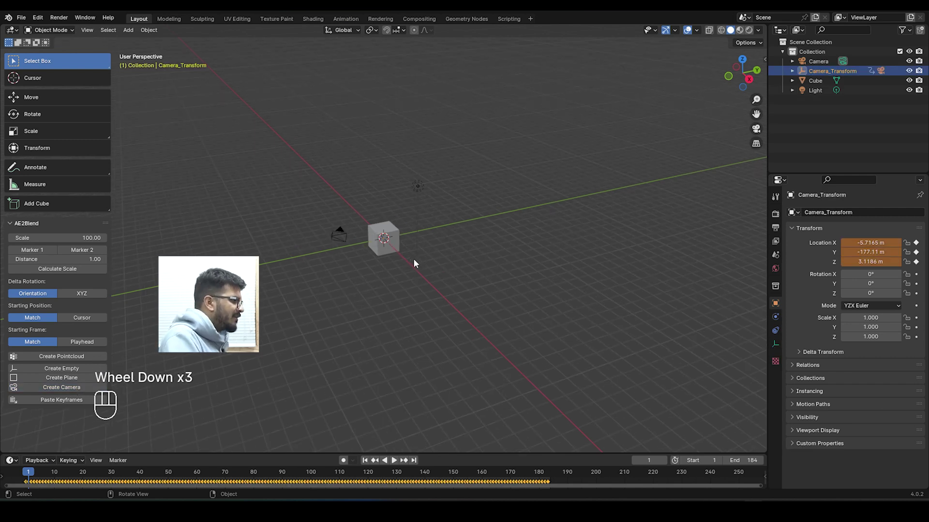
pyautogui.press('KP_0')
pyautogui.press('space')
pyautogui.press('space')
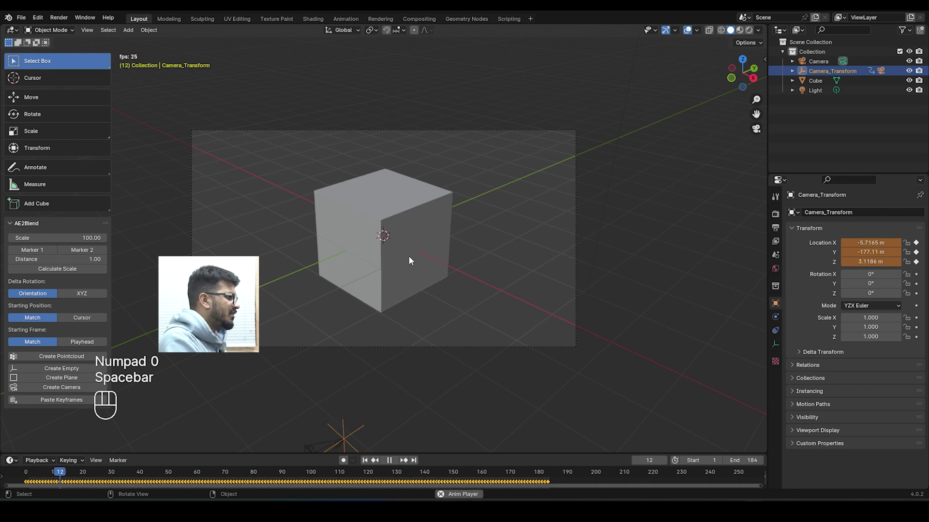
pyautogui.moveTo(428, 268); pyautogui.dragTo(442, 274, button='middle')
pyautogui.scroll(-5, 417, 280)
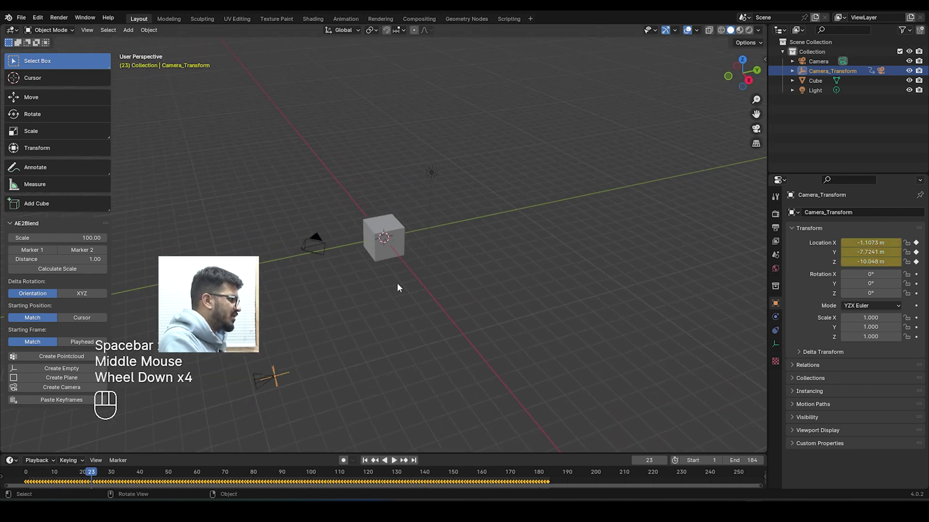
pyautogui.moveTo(270, 272); pyautogui.dragTo(290, 263, button='middle')
# - Delete the default camera, cube and light from the scene
pyautogui.click(286, 256)
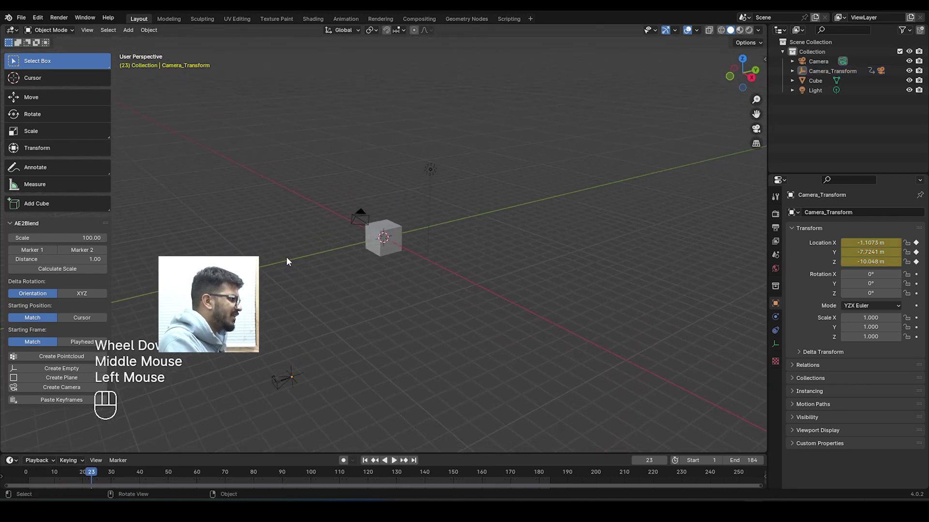
pyautogui.click(364, 216)
pyautogui.press('Delete')
pyautogui.click(382, 235)
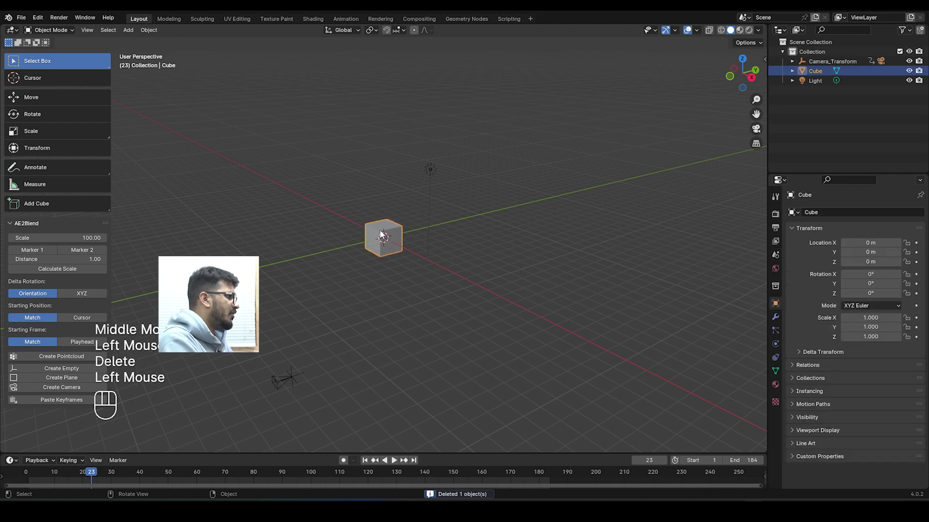
pyautogui.press('Delete')
pyautogui.click(434, 167)
pyautogui.press('Delete')
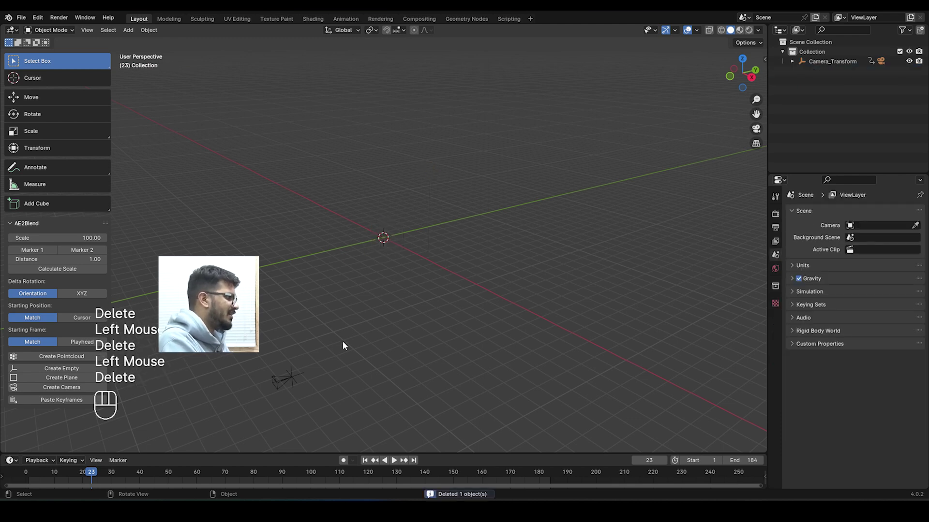
# - Select Camera_Transform and play its animation from the start, viewing it in perspective and through the tracked camera
pyautogui.click(271, 380)
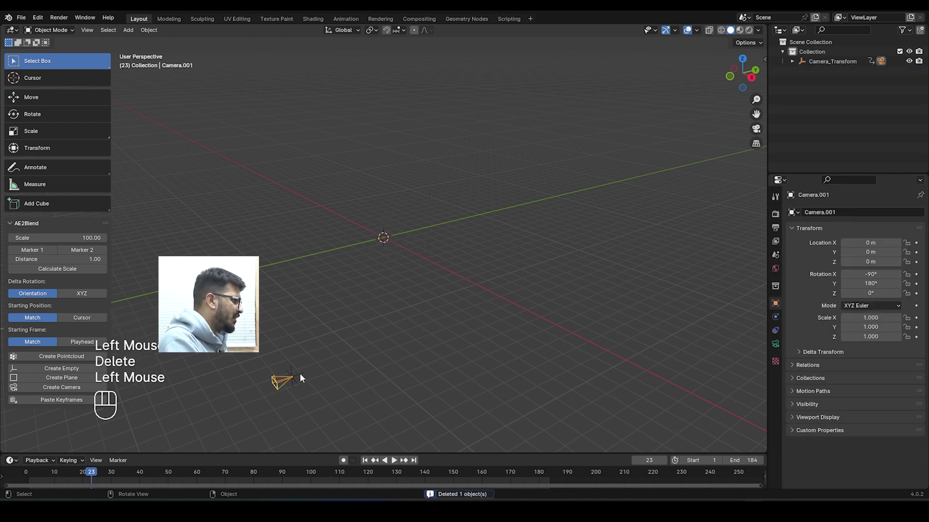
pyautogui.click(291, 370)
pyautogui.moveTo(756, 114); pyautogui.dragTo(783, 78)
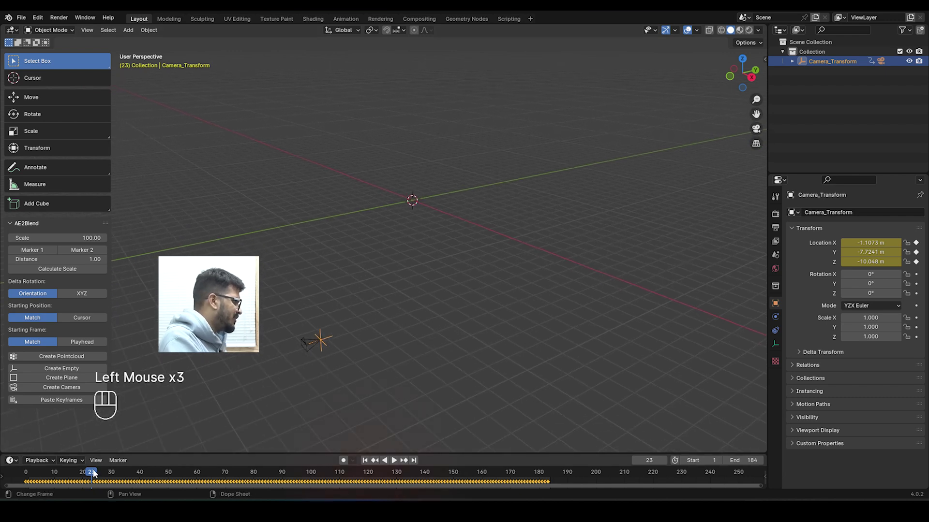
pyautogui.click(23, 474)
pyautogui.press('space')
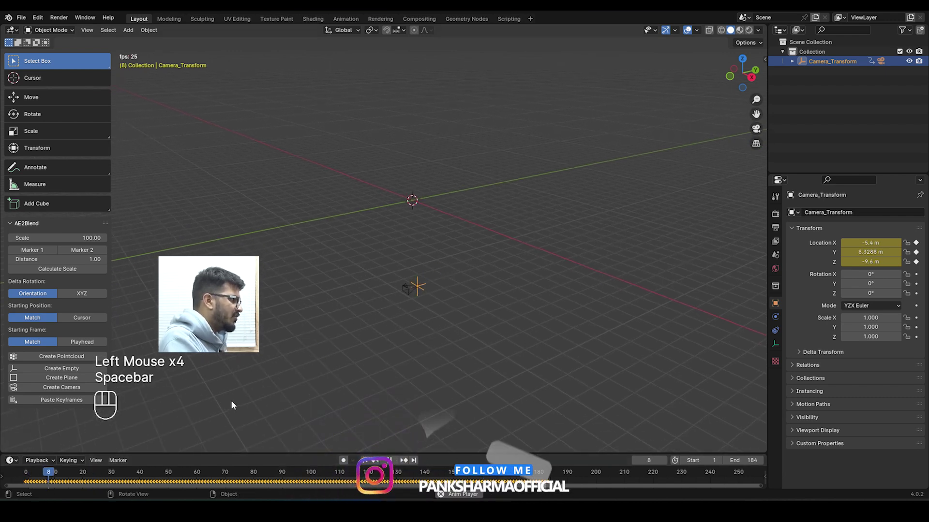
pyautogui.press('space')
pyautogui.press('KP_0')
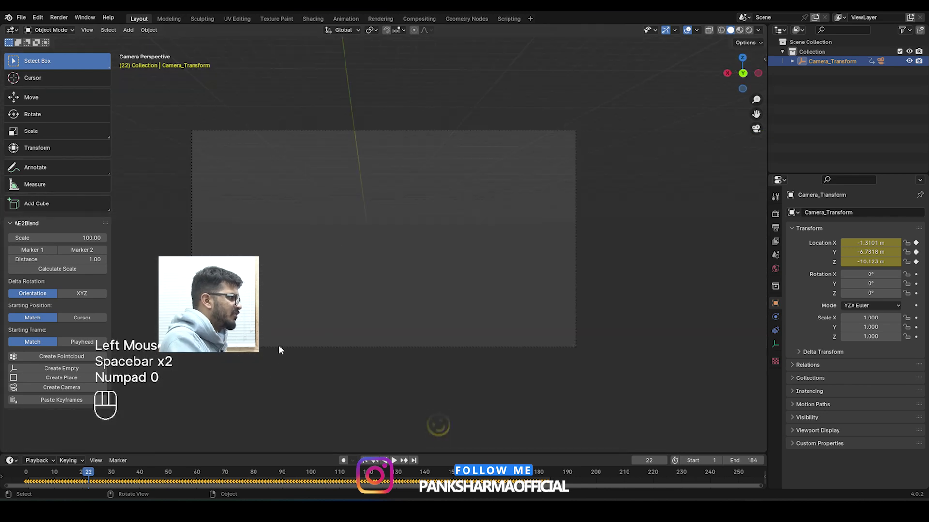
pyautogui.press('space')
pyautogui.press('space')
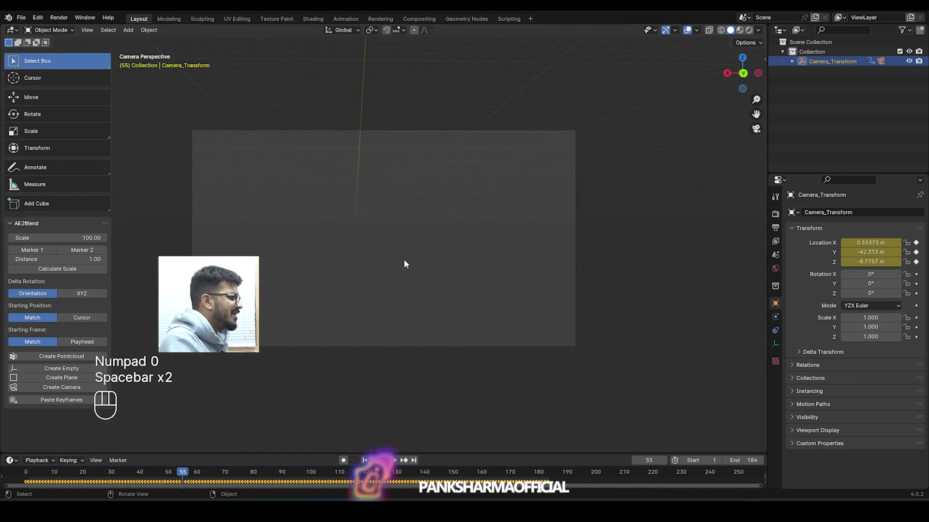
# - Enlarge the timeline area, then in After Effects collapse the 3D Tracker Camera and open the composition settings to check the frame size
pyautogui.moveTo(285, 454); pyautogui.dragTo(300, 393)
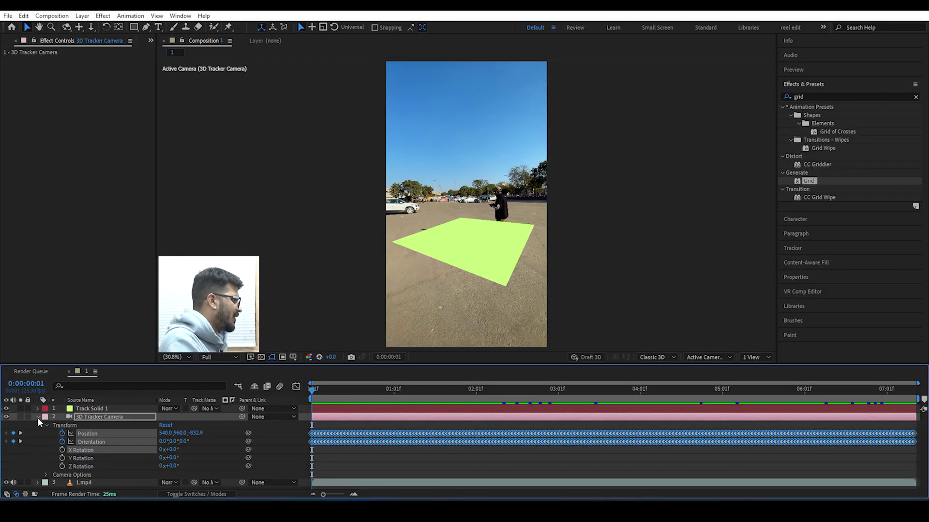
pyautogui.click(38, 418)
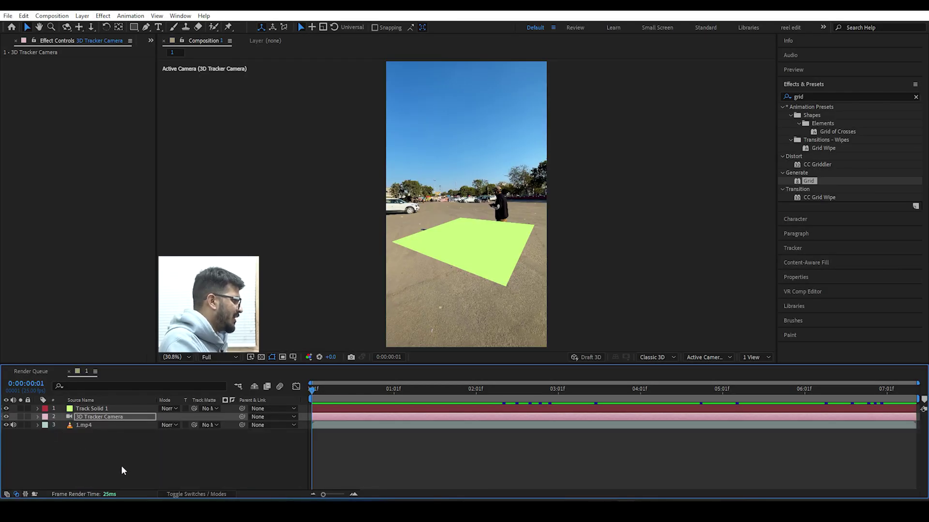
pyautogui.rightClick(122, 467)
pyautogui.click(155, 361)
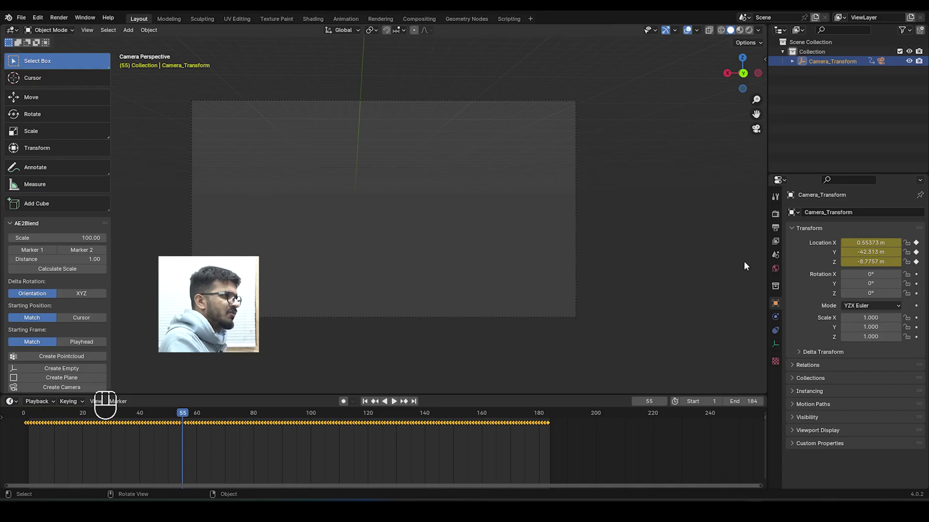
# - In Blender, set the output resolution to 1080 × 1920 px
pyautogui.click(775, 227)
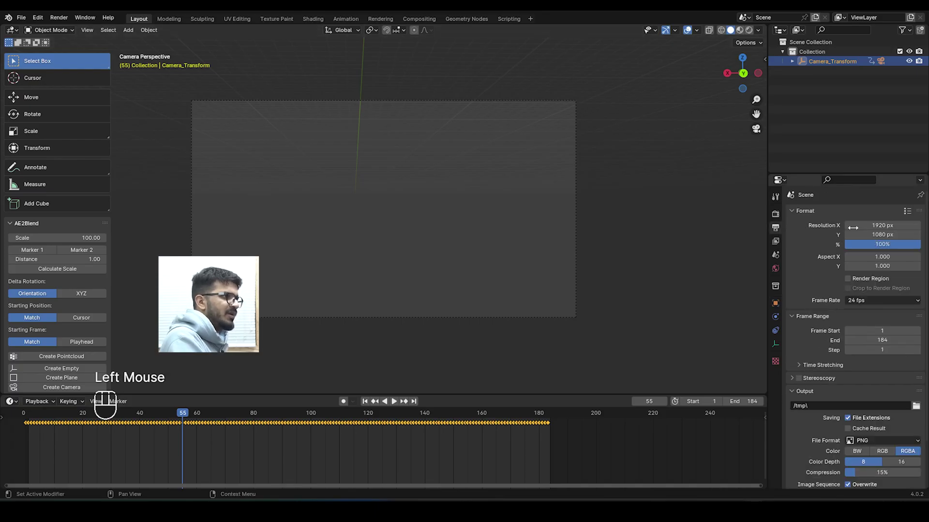
pyautogui.doubleClick(869, 225)
pyautogui.write('1')
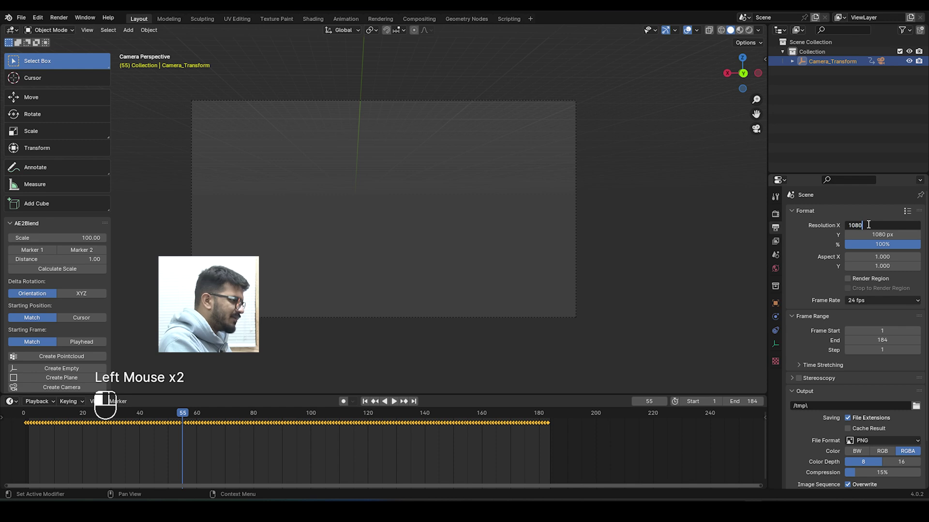
pyautogui.write('080')
pyautogui.click(869, 236)
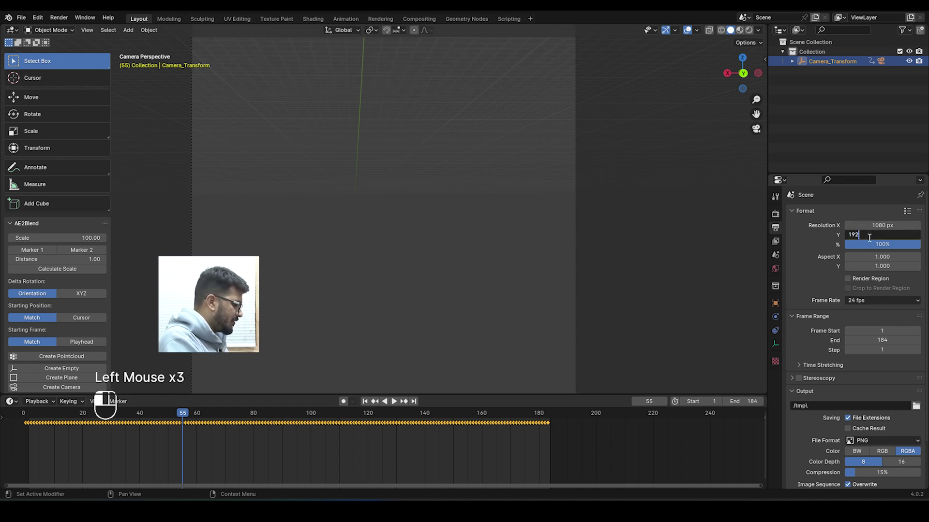
pyautogui.press('Return')
pyautogui.scroll(-1, 503, 213)
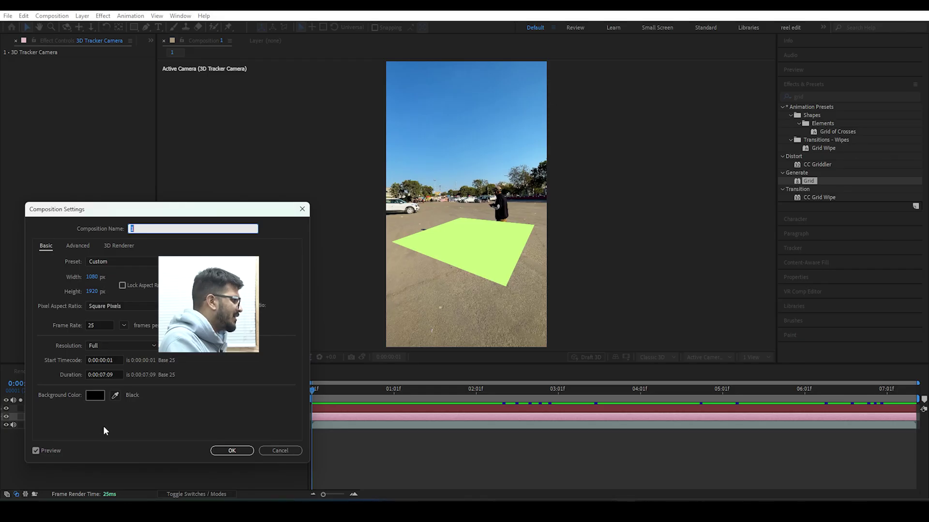
# - Back in After Effects, close the composition settings and copy the focal length from the 3D Tracker Camera's settings
pyautogui.click(273, 450)
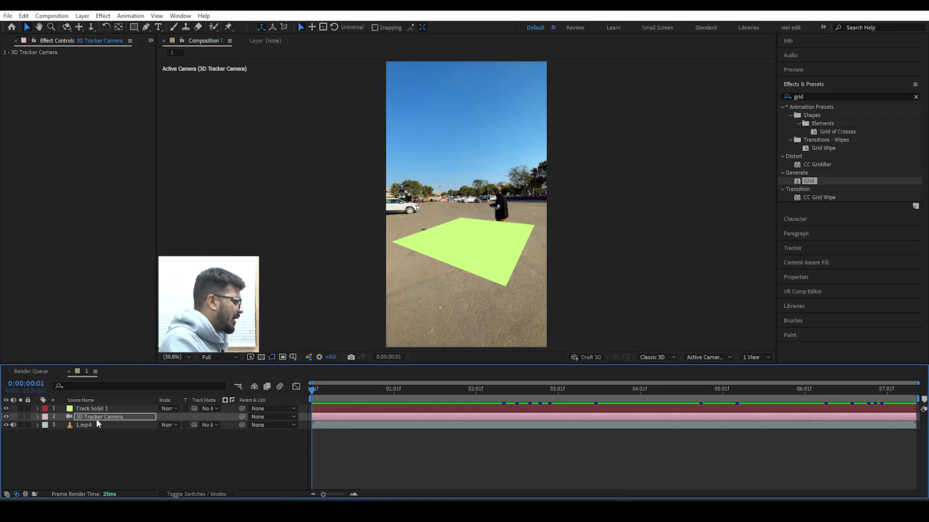
pyautogui.doubleClick(96, 418)
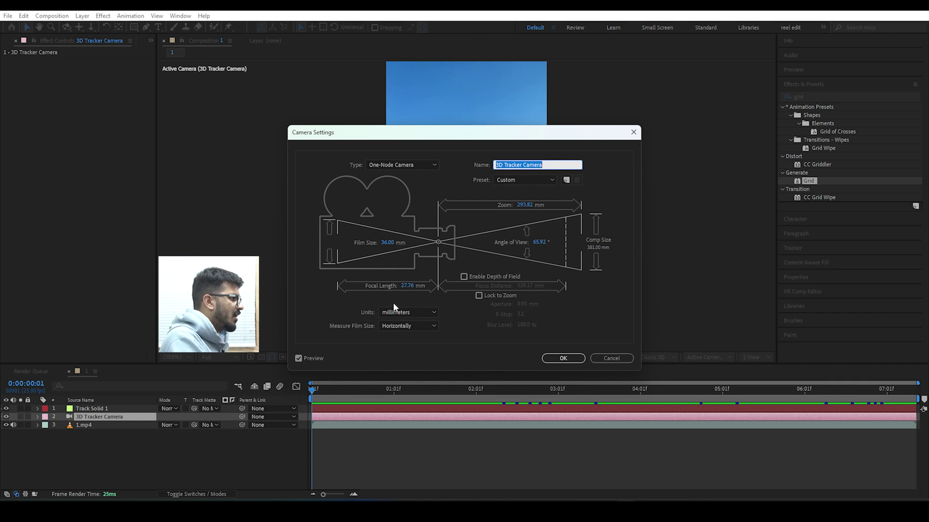
pyautogui.click(410, 287)
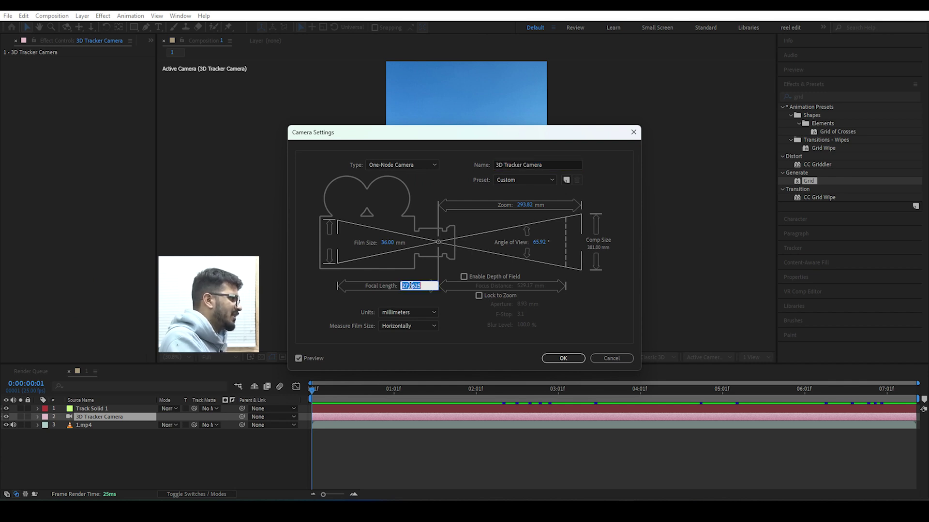
pyautogui.click(556, 358)
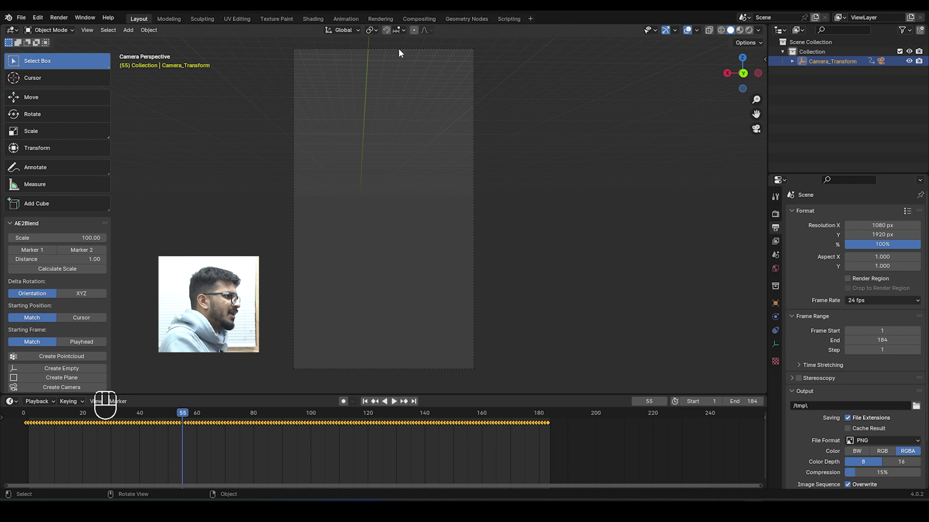
# - In Blender, select the tracked camera, Camera.001, and set its focal length to 27.76 mm
pyautogui.click(398, 49)
pyautogui.click(775, 344)
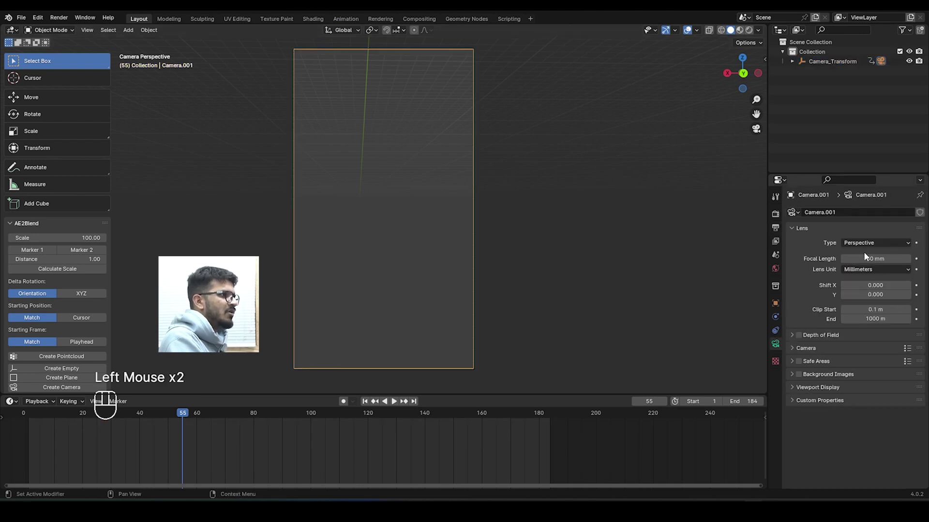
pyautogui.click(877, 260)
pyautogui.press('Return')
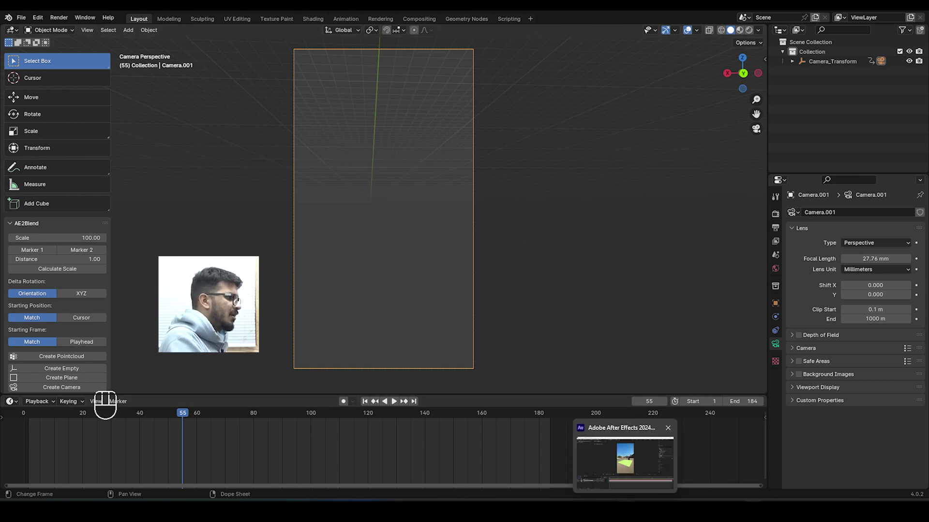
# - In After Effects, expand Track Solid 1 and copy its transform properties from Anchor Point through Z Rotation
pyautogui.click(625, 510)
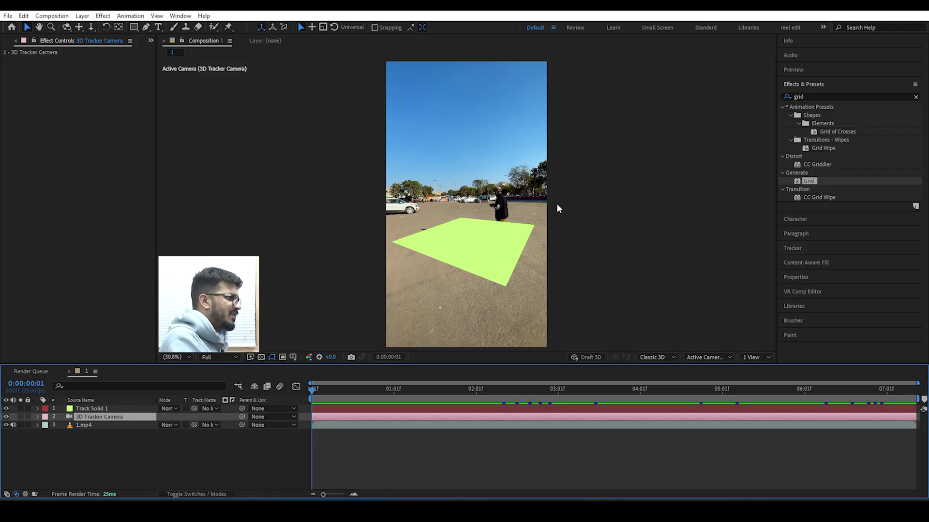
pyautogui.click(86, 410)
pyautogui.click(38, 410)
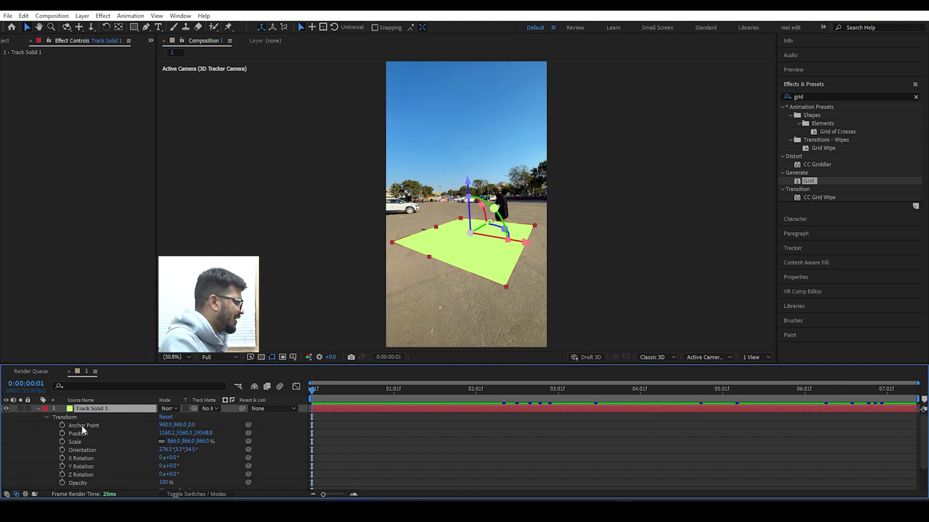
pyautogui.scroll(-2, 102, 446)
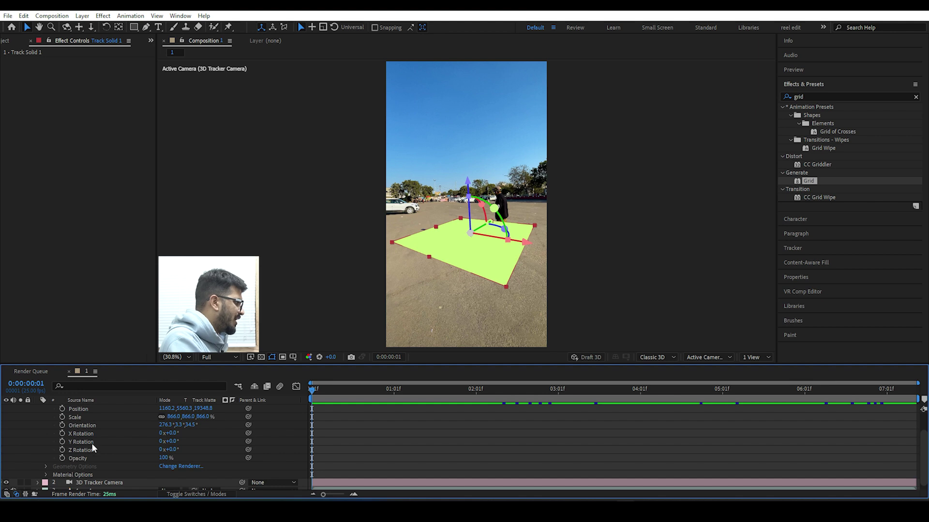
pyautogui.keyDown('shift'); pyautogui.click(81, 450); pyautogui.keyUp('shift')
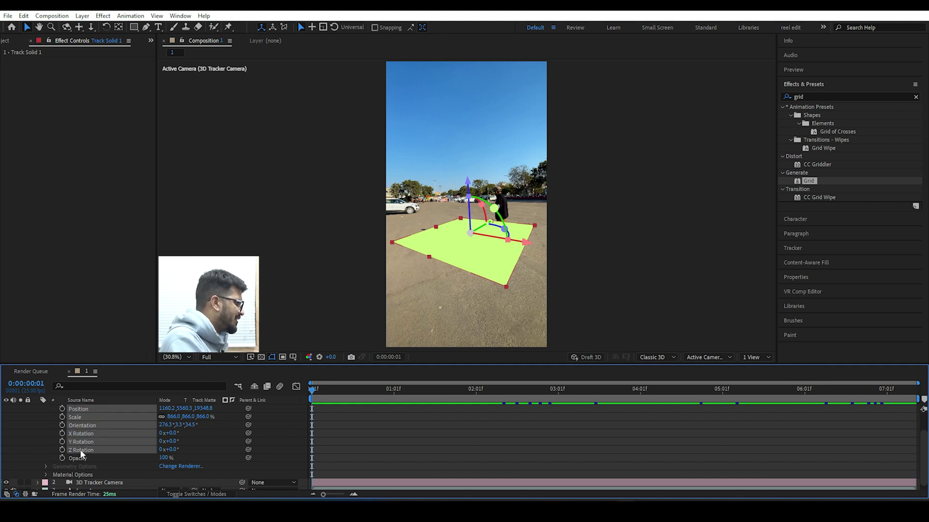
pyautogui.scroll(2, 82, 464)
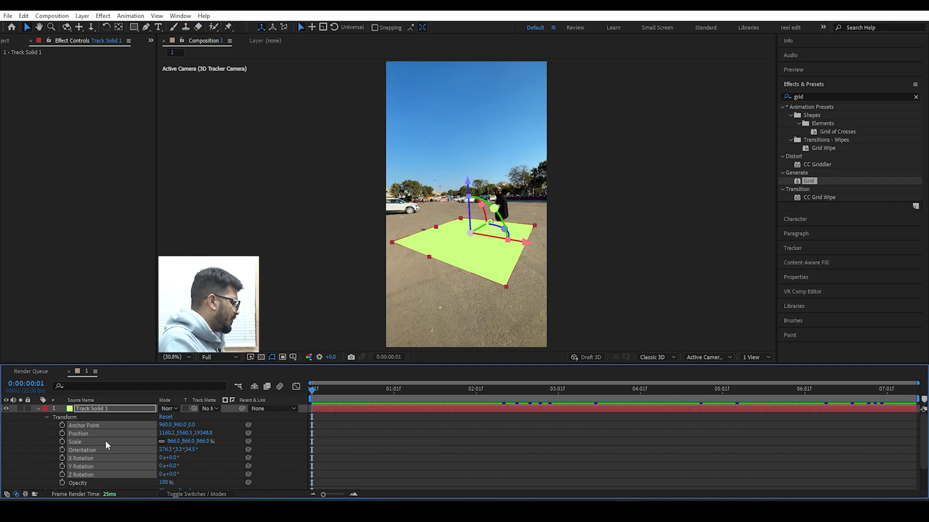
# - In Blender, create a plane from the copied Track Solid 1 data with AE2Blend and play from the first frame to check it
pyautogui.hotkey('alt', 'Tab')
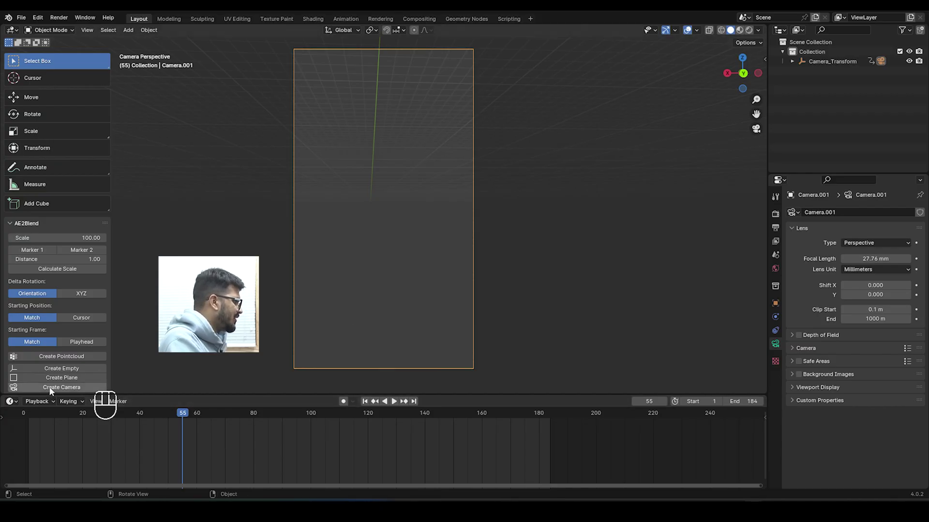
pyautogui.click(60, 382)
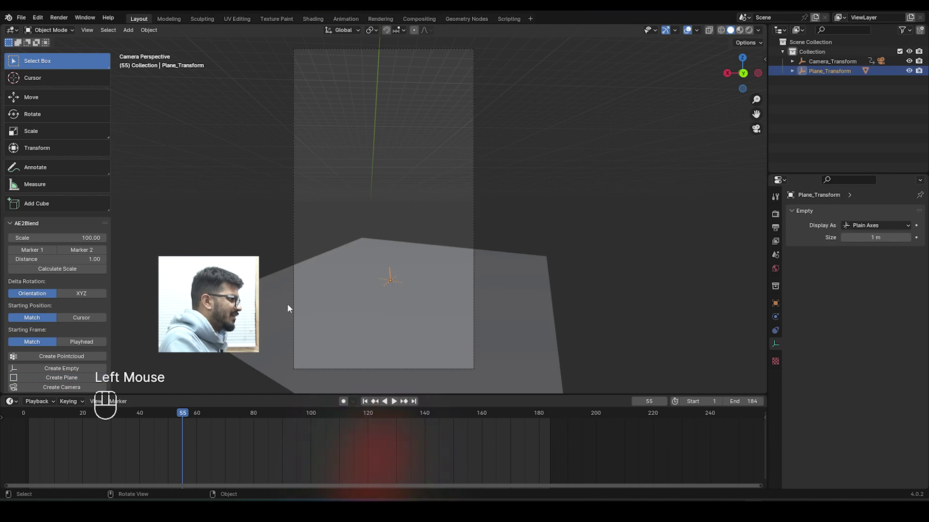
pyautogui.moveTo(183, 414); pyautogui.dragTo(29, 423)
pyautogui.press('space')
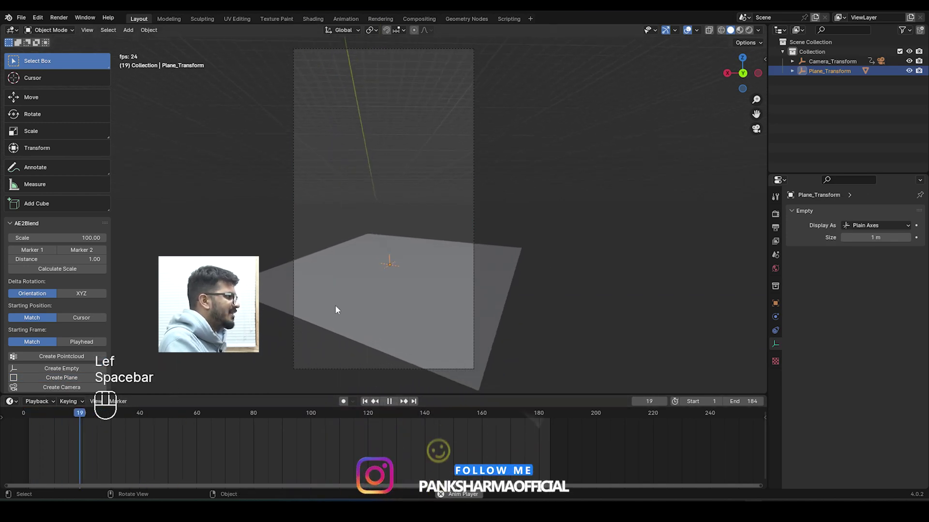
pyautogui.press('space')
pyautogui.moveTo(760, 115); pyautogui.dragTo(770, 64)
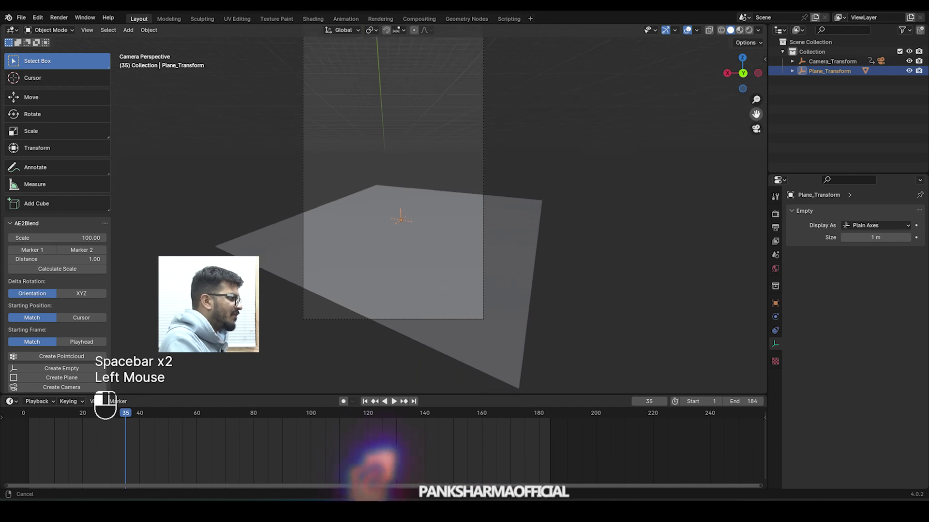
pyautogui.scroll(-1, 391, 298)
pyautogui.moveTo(753, 114); pyautogui.dragTo(761, 168)
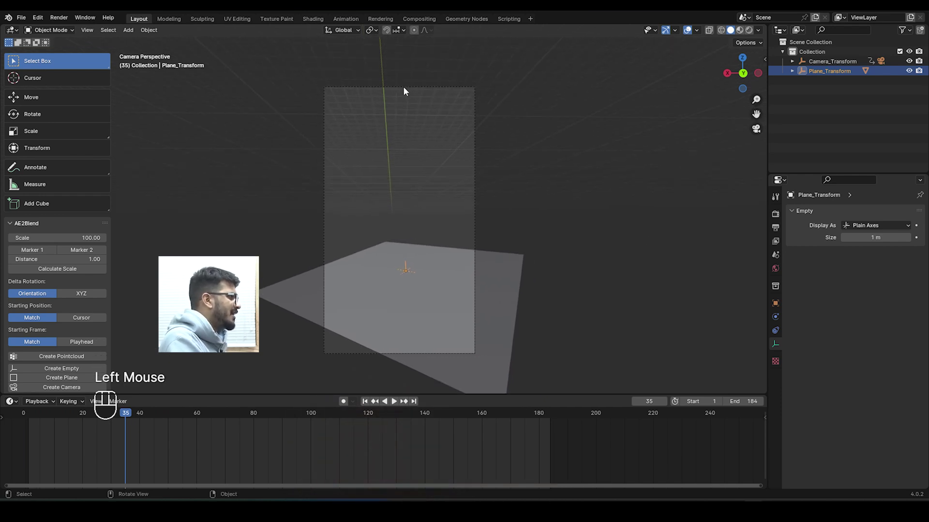
# - Select Camera_Transform and shift all its keyframes one frame so the camera animation starts at frame 1
pyautogui.click(410, 88)
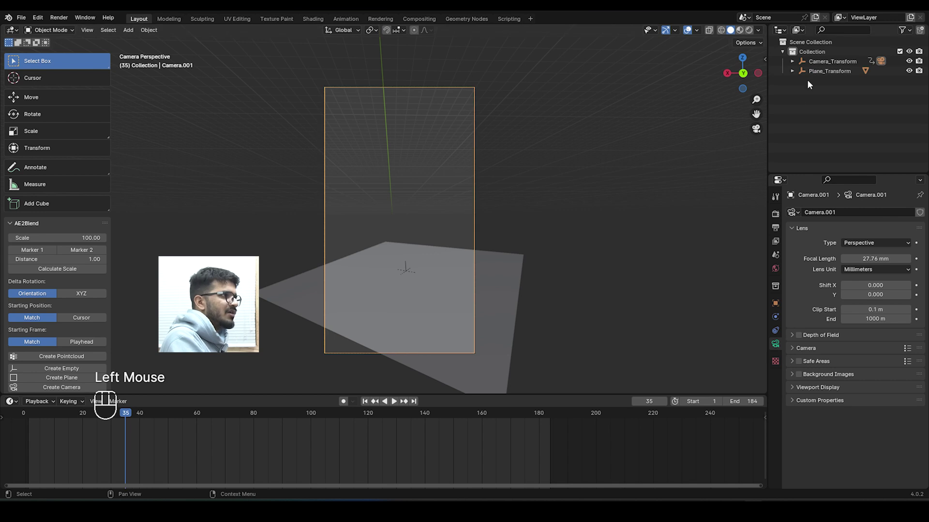
pyautogui.doubleClick(828, 62)
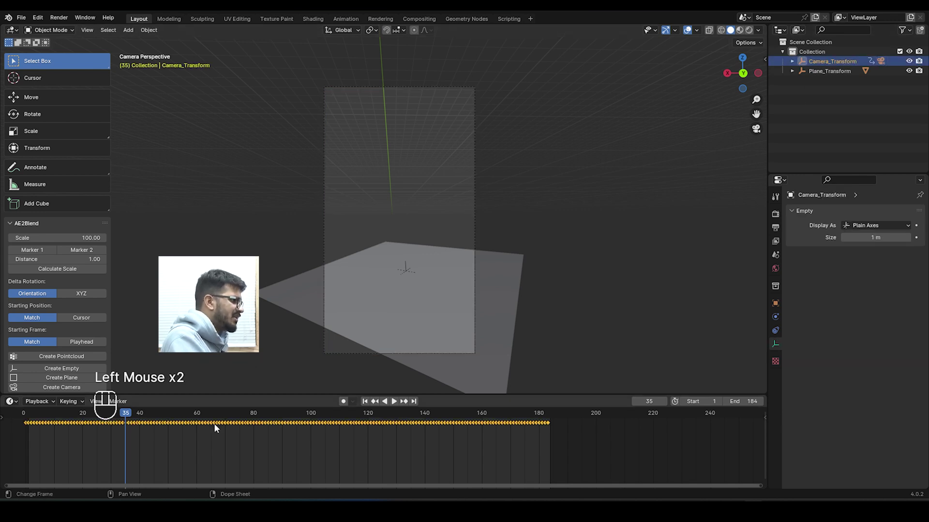
pyautogui.scroll(3, 352, 465)
pyautogui.moveTo(345, 488); pyautogui.dragTo(101, 470)
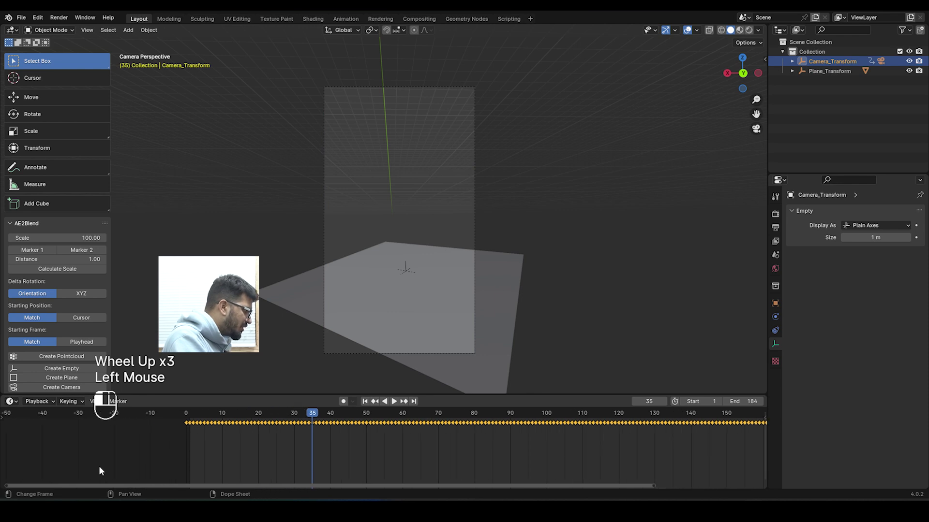
pyautogui.click(203, 419)
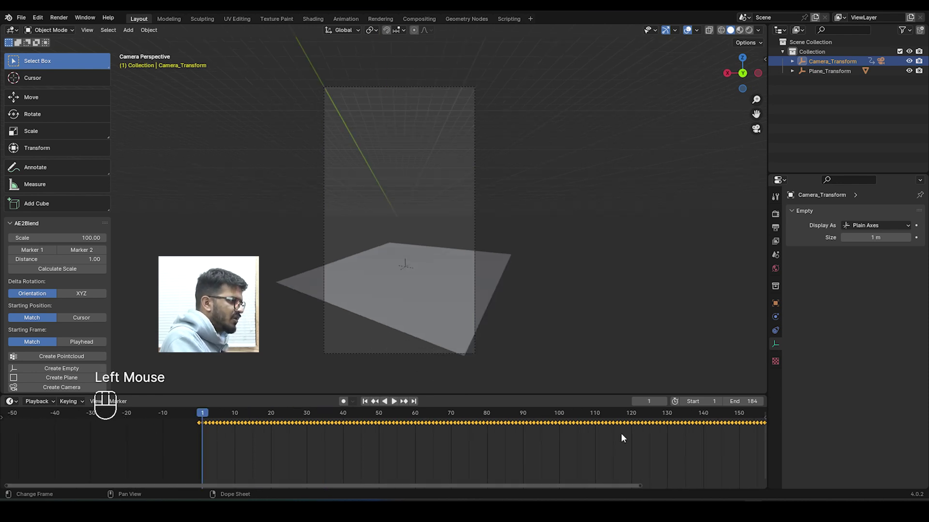
pyautogui.moveTo(207, 423); pyautogui.dragTo(213, 423)
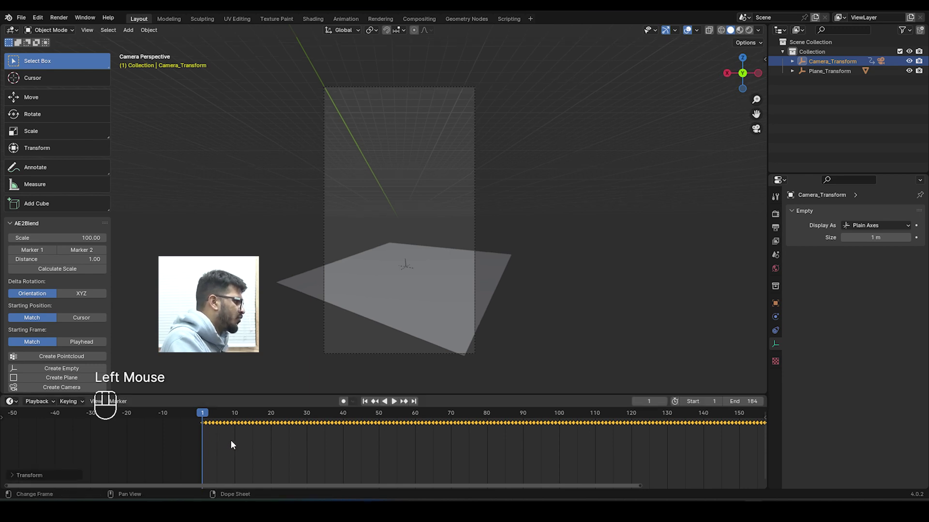
# - Play the animation to check the shifted camera keyframes, and return to frame 1
pyautogui.moveTo(640, 486); pyautogui.dragTo(773, 470)
pyautogui.click(394, 401)
pyautogui.moveTo(445, 426); pyautogui.dragTo(166, 414)
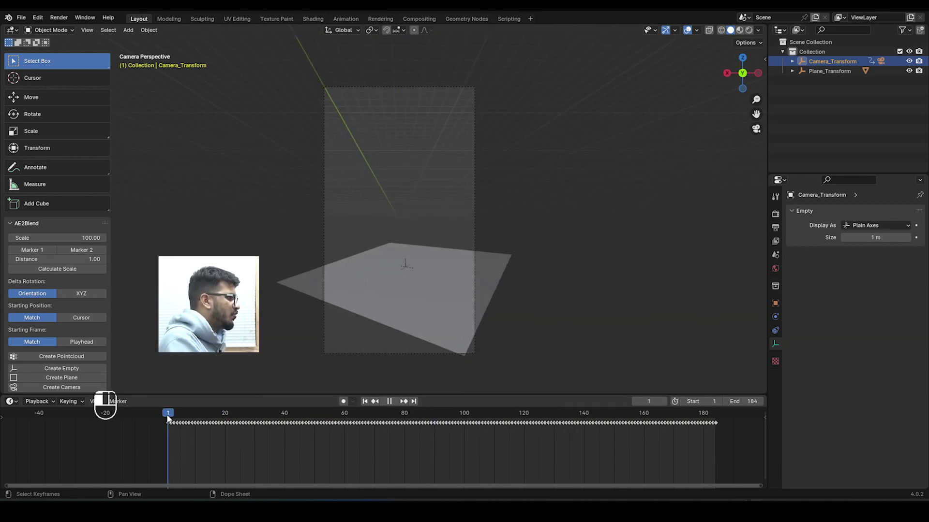
# - Select Camera.001, calculate 1920 ÷ 1080 in Calculator and copy the result
pyautogui.click(417, 87)
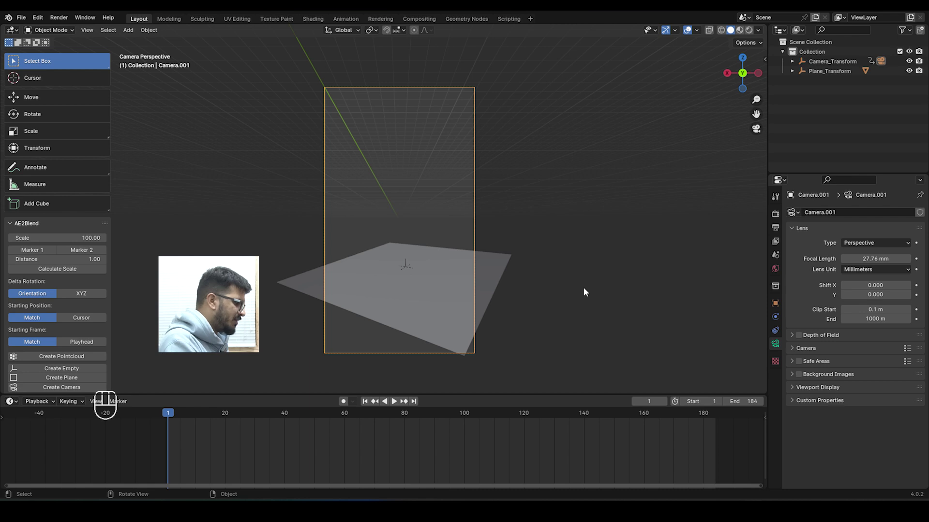
pyautogui.moveTo(245, 183); pyautogui.dragTo(295, 154)
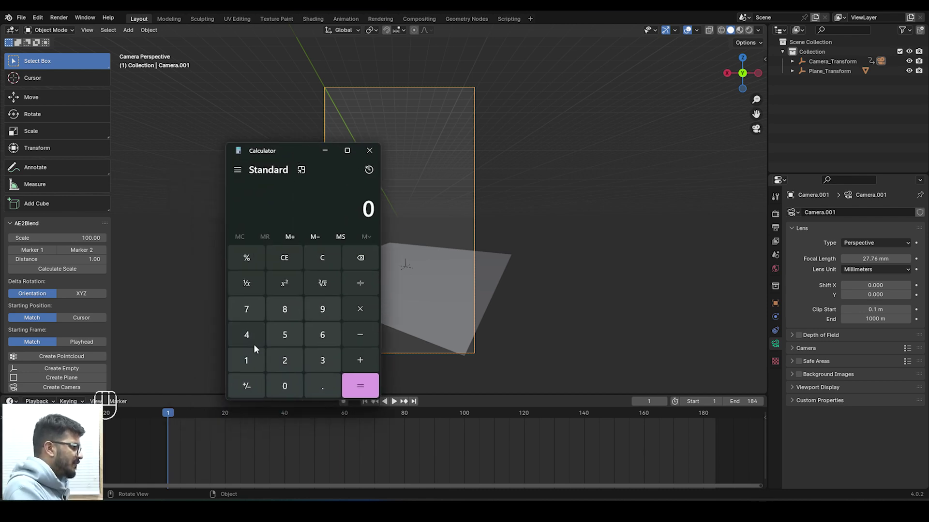
pyautogui.click(245, 362)
pyautogui.click(324, 312)
pyautogui.click(284, 361)
pyautogui.click(283, 386)
pyautogui.click(360, 285)
pyautogui.click(247, 362)
pyautogui.click(283, 384)
pyautogui.click(281, 312)
pyautogui.click(283, 389)
pyautogui.click(356, 385)
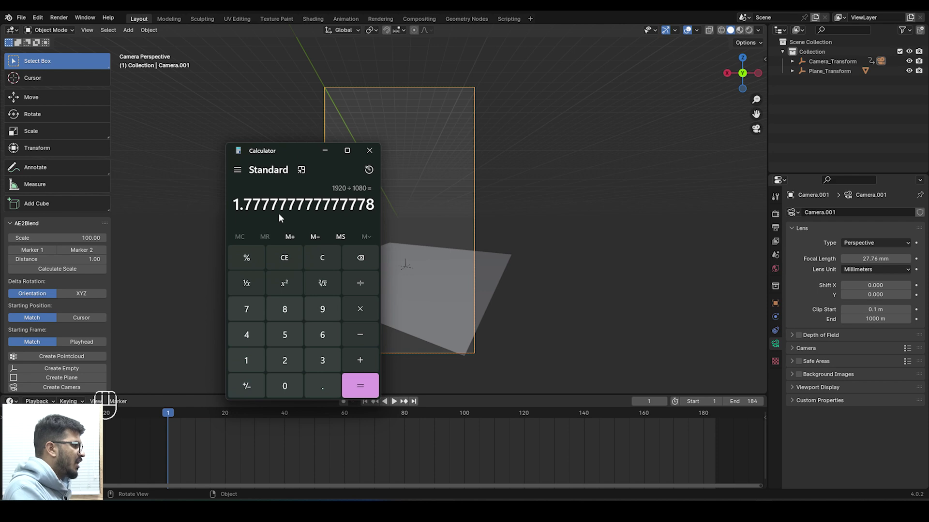
pyautogui.moveTo(330, 206); pyautogui.dragTo(232, 204)
pyautogui.hotkey('ctrl', 'c')
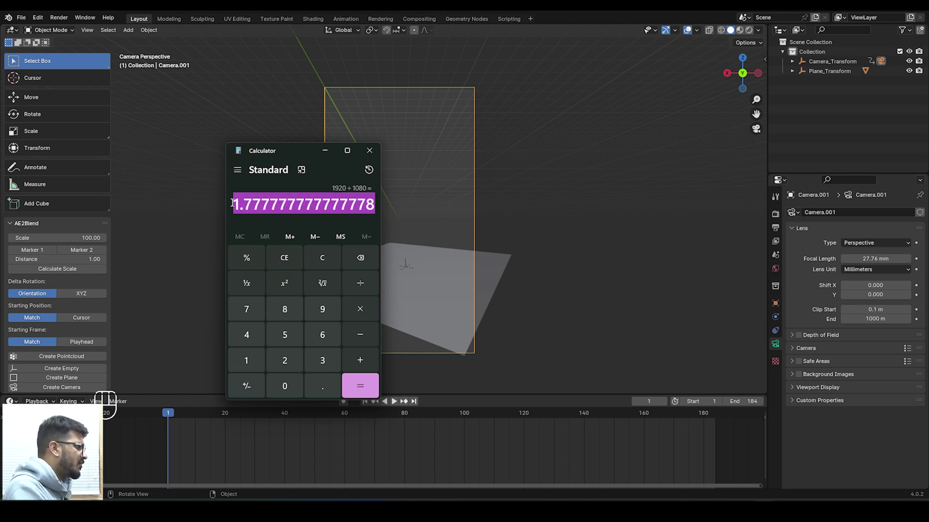
# - Close Calculator and divide Camera.001's focal length by the copied 1920 ÷ 1080 ratio
pyautogui.click(370, 151)
pyautogui.click(875, 258)
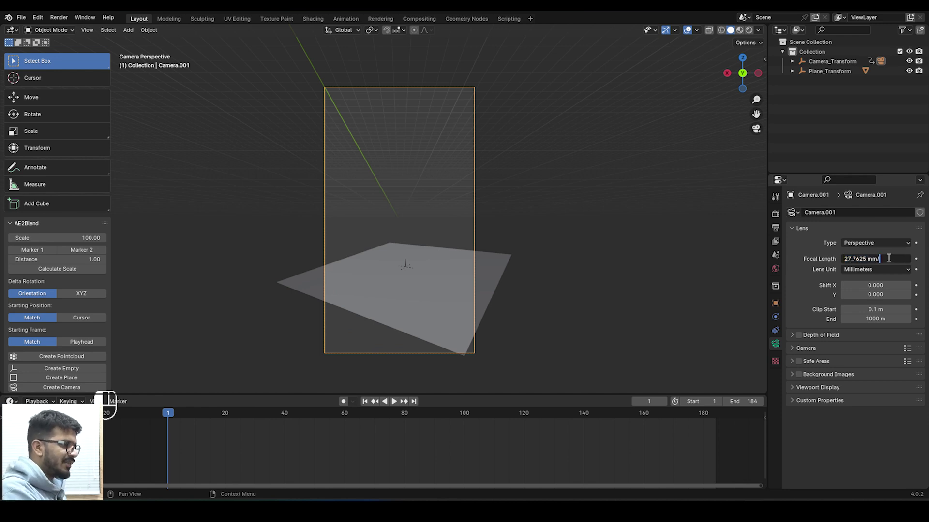
pyautogui.write('/')
pyautogui.hotkey('ctrl', 'v')
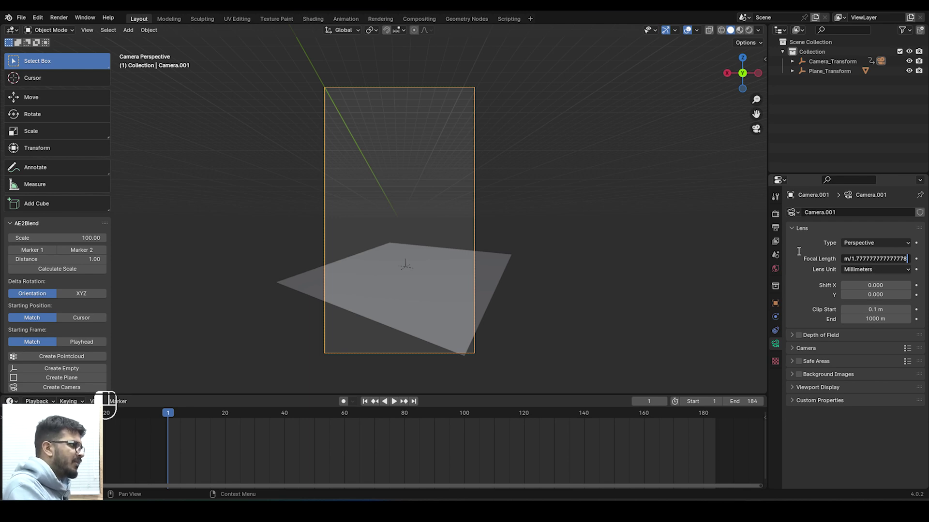
pyautogui.press('Return')
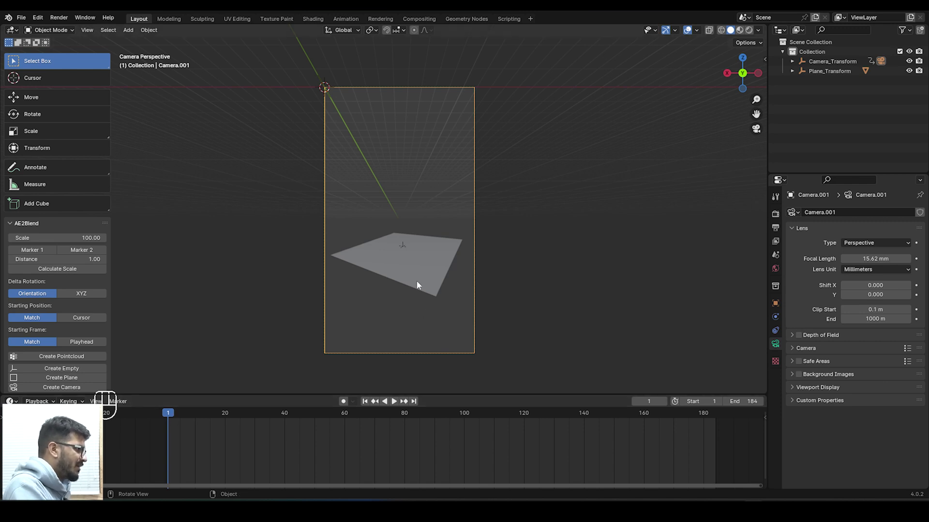
# - In After Effects, collapse Track Solid 1's properties and deselect it to compare its position with the Blender plane
pyautogui.click(493, 511)
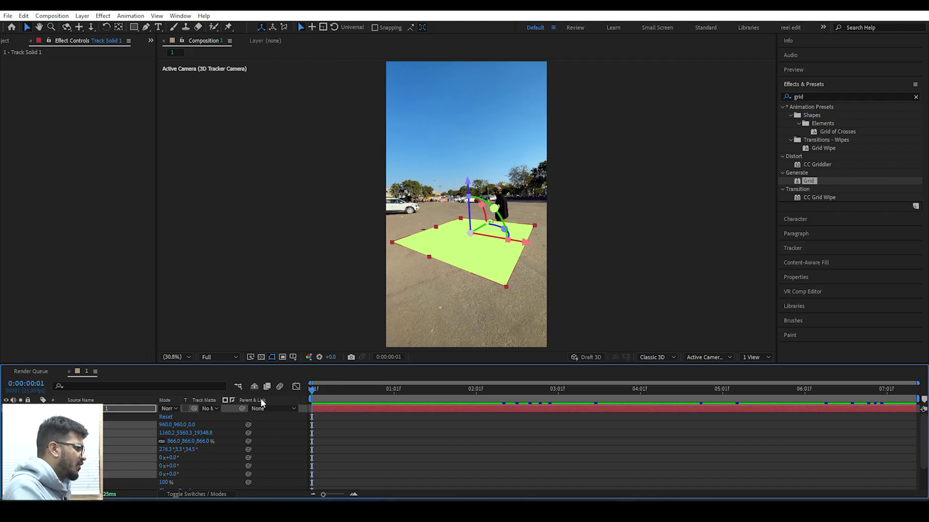
pyautogui.click(35, 408)
pyautogui.click(195, 472)
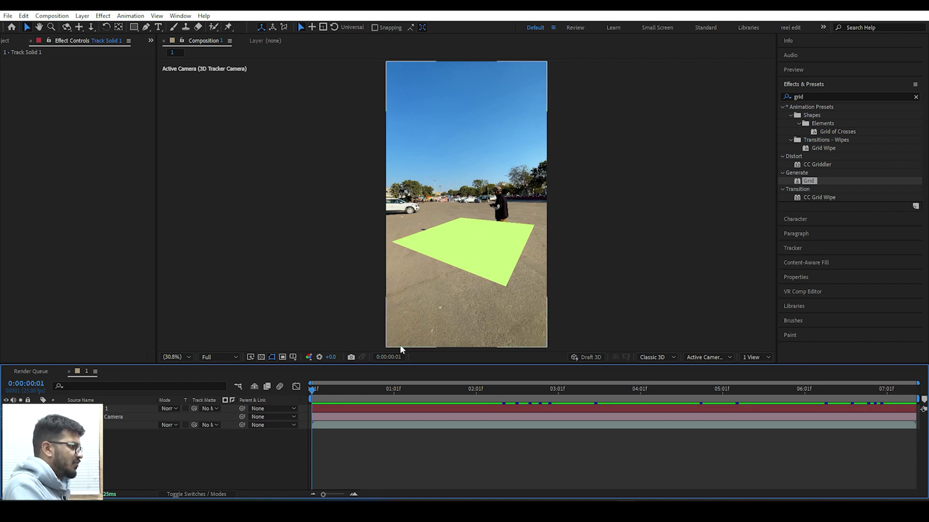
# - Back in Blender, play the animation through the camera to check the plane, and return to frame 2
pyautogui.click(484, 510)
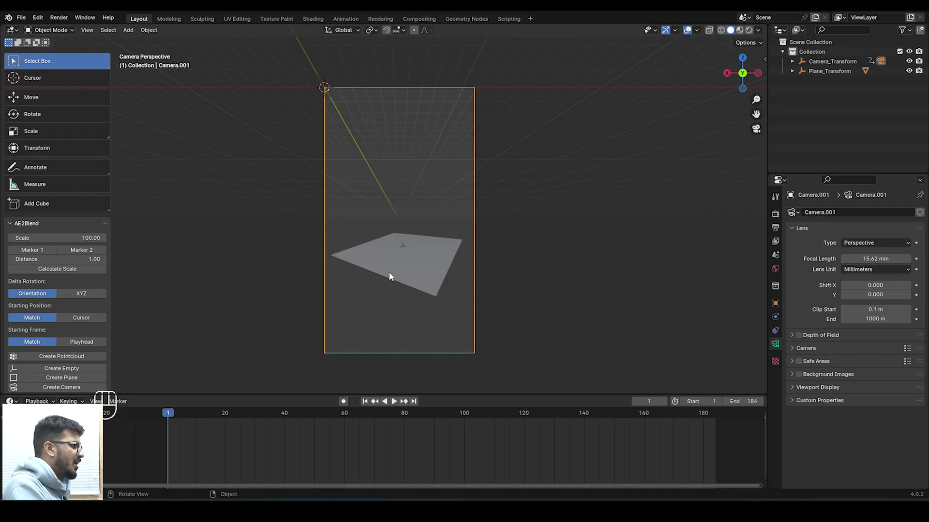
pyautogui.press('space')
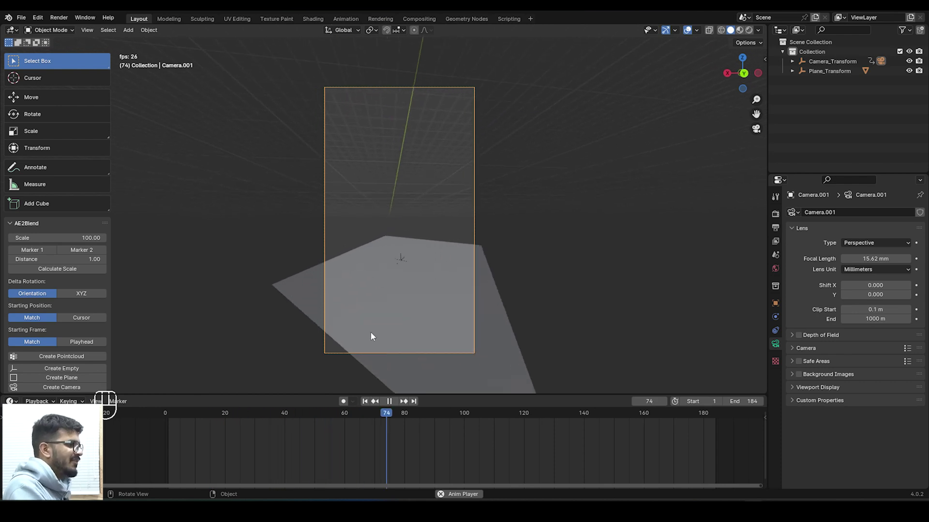
pyautogui.press('space')
pyautogui.click(169, 414)
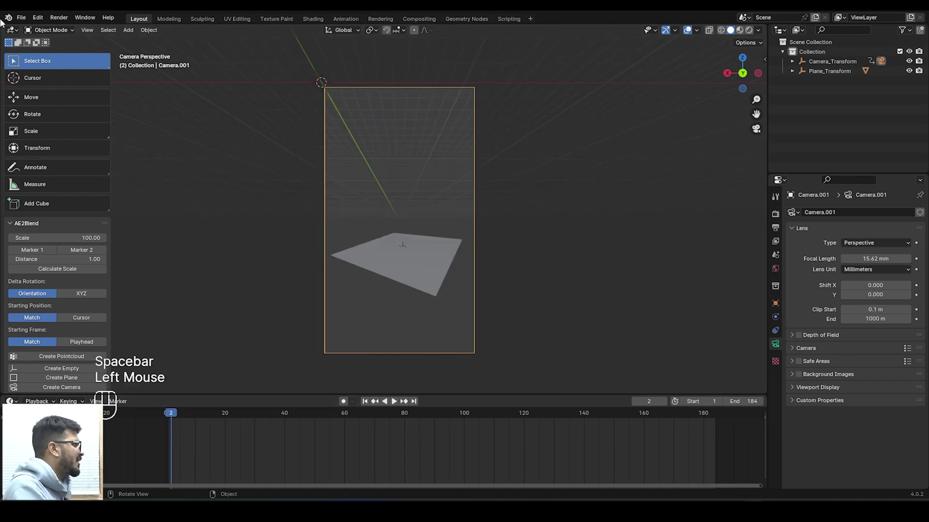
# - Save the Blender project as vfx editing.blend
pyautogui.click(27, 17)
pyautogui.click(49, 99)
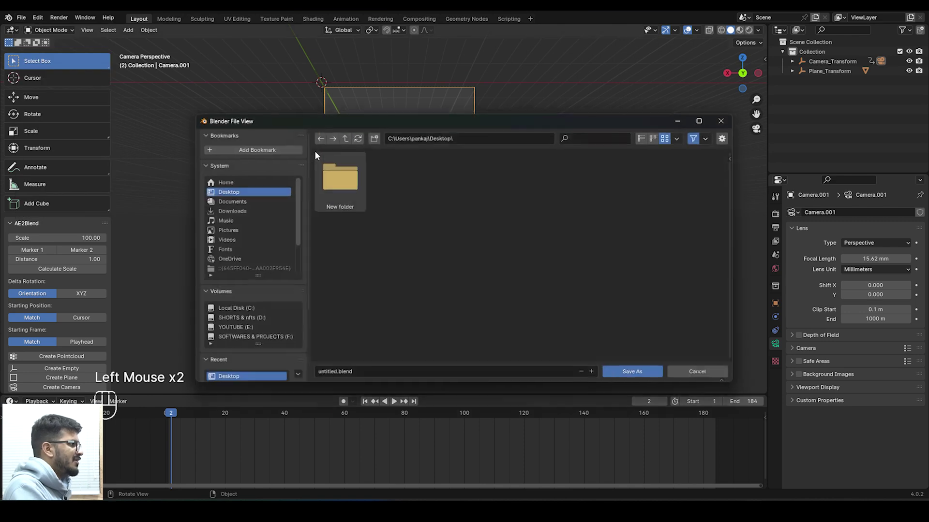
pyautogui.press('Return')
# - Add a cube at the world origin to compare its size with the tracked plane, and delete it
pyautogui.moveTo(516, 141); pyautogui.dragTo(468, 182, button='middle')
pyautogui.scroll(-6, 541, 153)
pyautogui.scroll(-1, 445, 188)
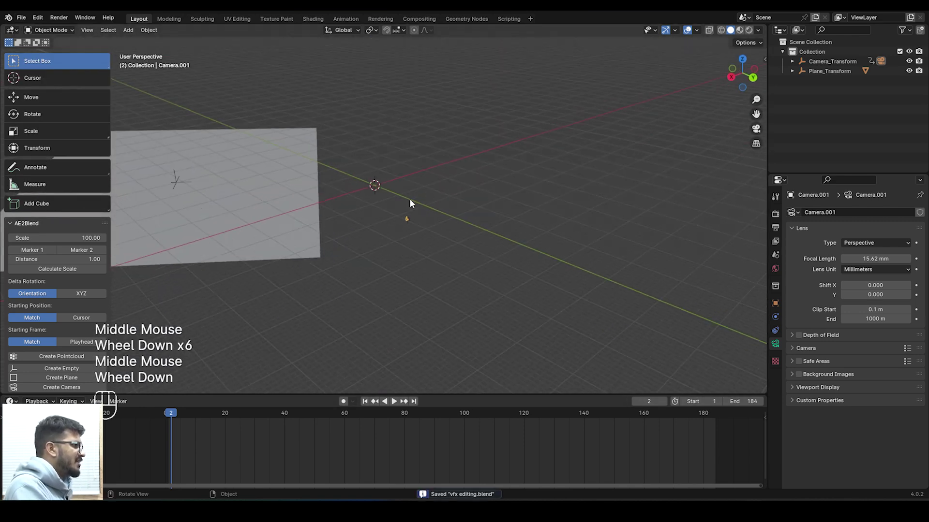
pyautogui.hotkey('shift', 'a')
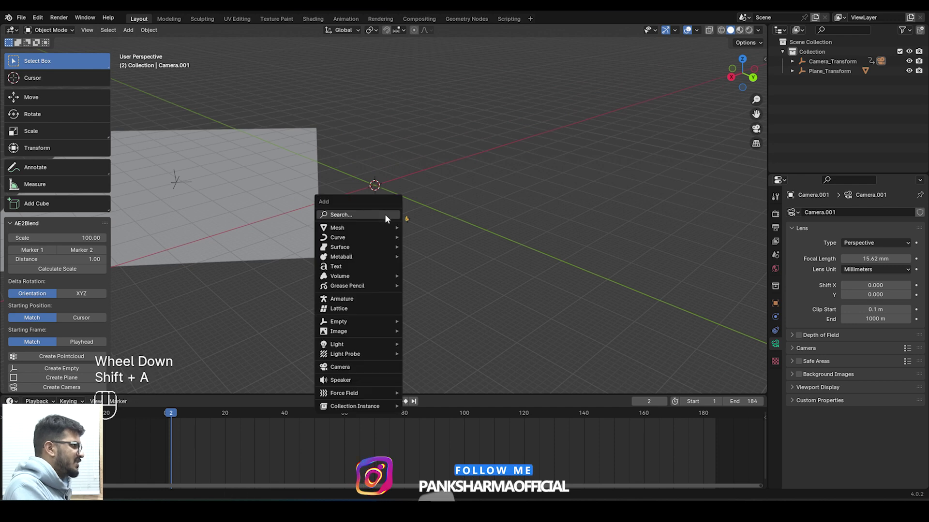
pyautogui.moveTo(378, 228)
pyautogui.click(422, 237)
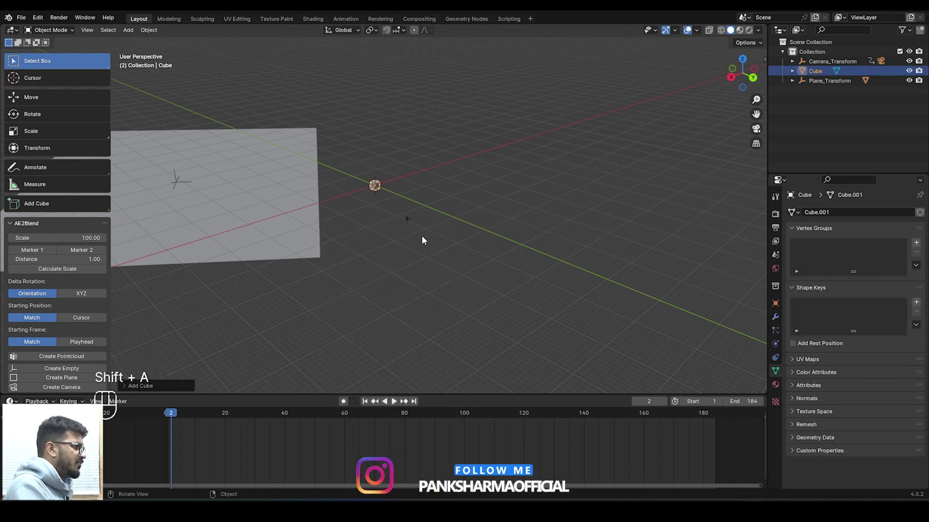
pyautogui.scroll(3, 433, 189)
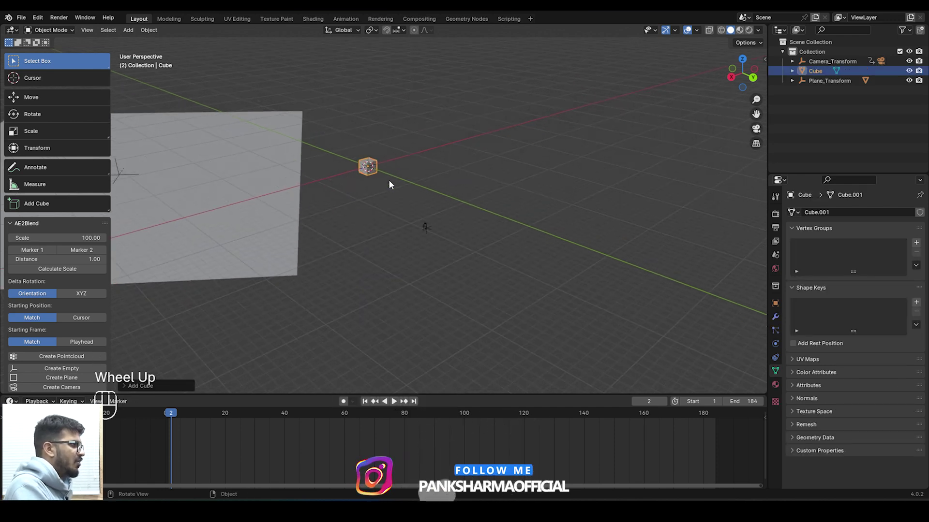
pyautogui.scroll(1, 378, 180)
pyautogui.scroll(-5, 377, 179)
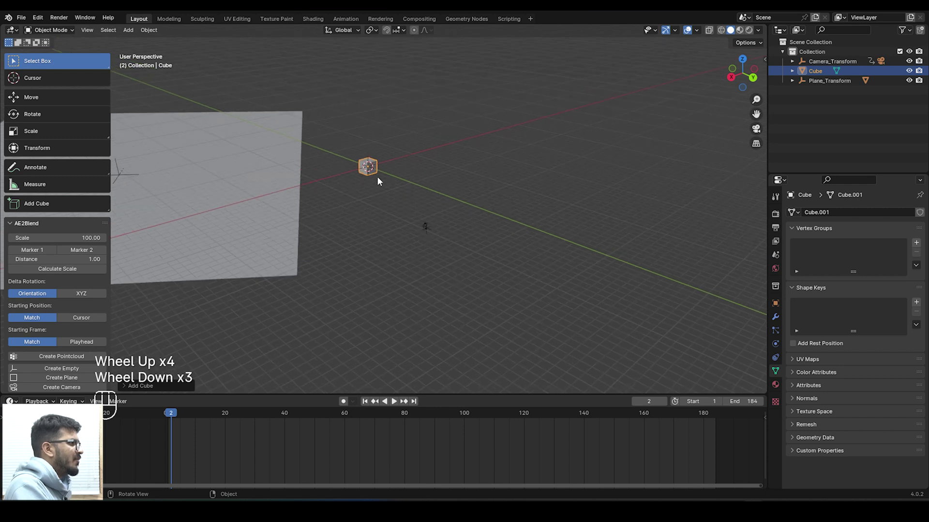
pyautogui.scroll(-1, 420, 196)
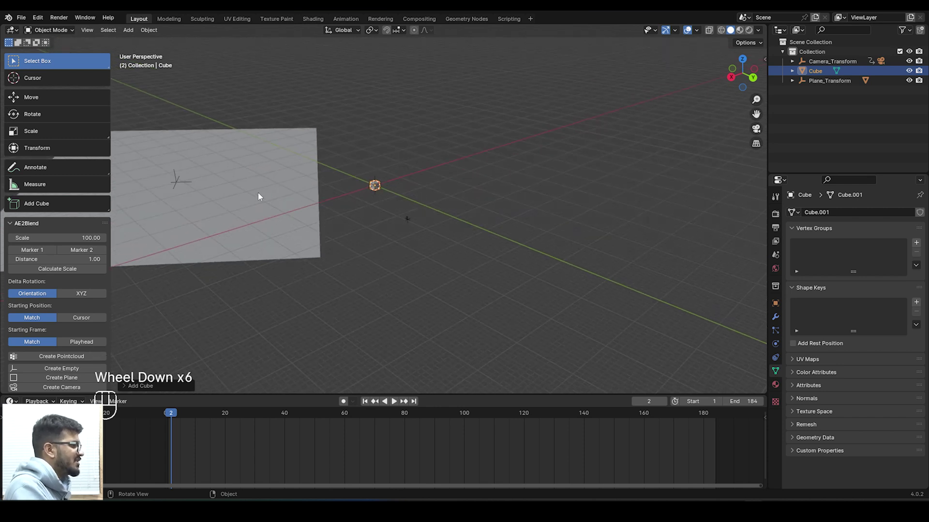
pyautogui.scroll(-1, 257, 192)
pyautogui.scroll(-1, 287, 200)
pyautogui.scroll(3, 369, 197)
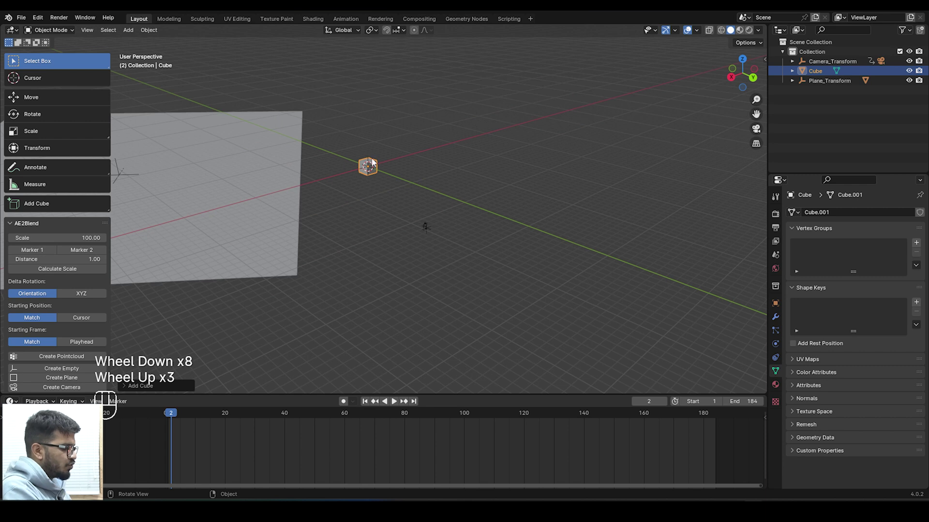
pyautogui.press('Delete')
pyautogui.scroll(-1, 366, 190)
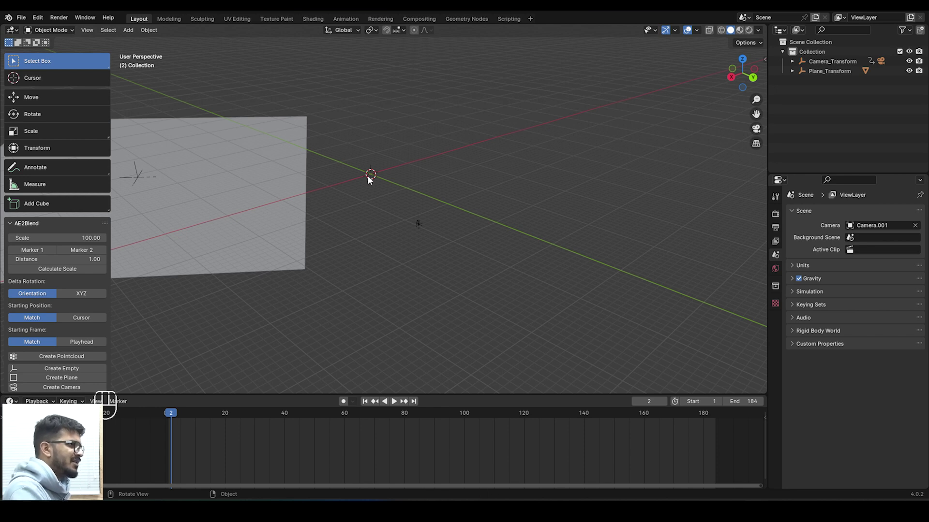
# - Parent Camera_Transform to Plane_Transform with Object (Keep Transform)
pyautogui.click(791, 63)
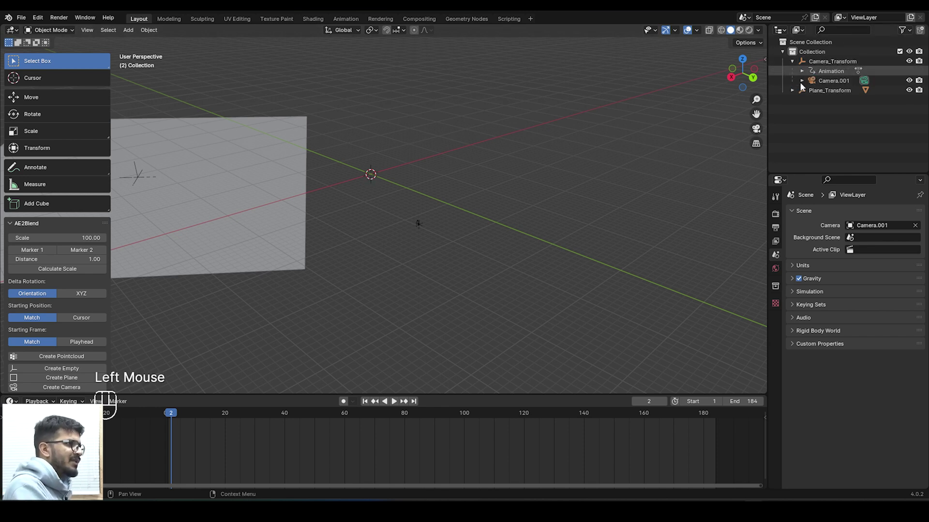
pyautogui.keyDown('ctrl'); pyautogui.click(823, 60); pyautogui.keyUp('ctrl')
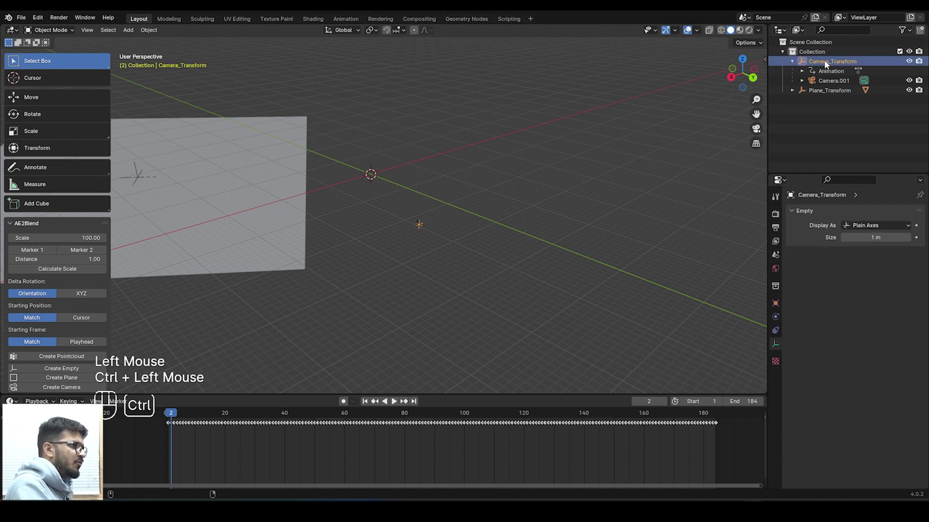
pyautogui.keyDown('ctrl'); pyautogui.click(818, 90); pyautogui.keyUp('ctrl')
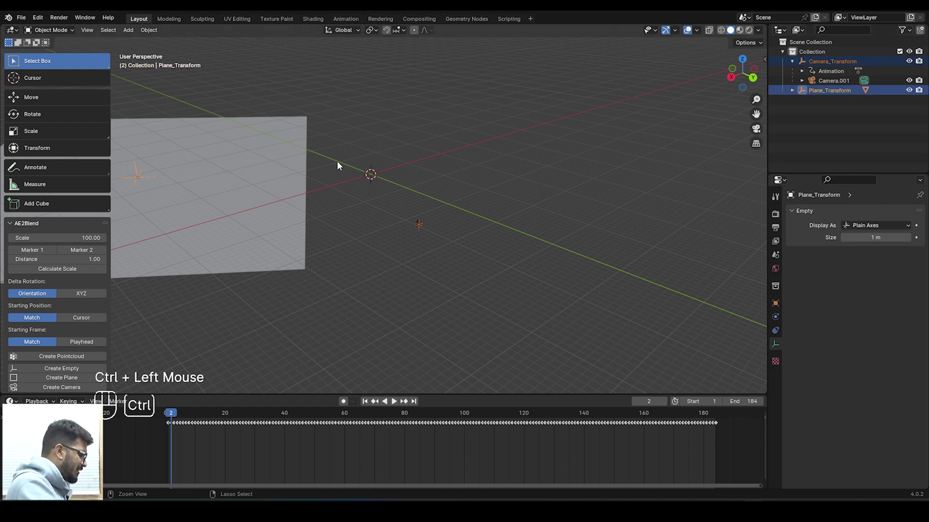
pyautogui.hotkey('ctrl', 'p')
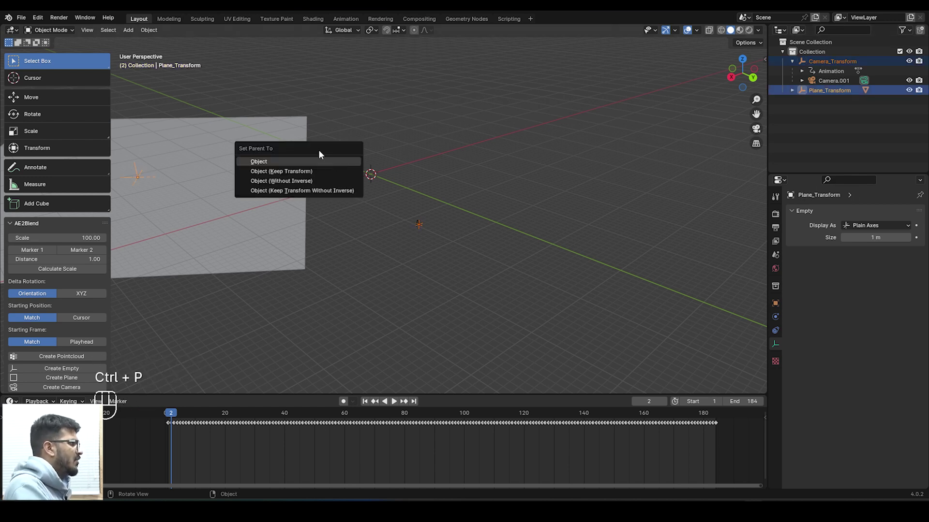
pyautogui.click(277, 173)
# - Select only Plane_Transform, try moving it toward the world origin in top view, and clear its location to centre it there
pyautogui.click(833, 100)
pyautogui.doubleClick(831, 61)
pyautogui.click(22, 95)
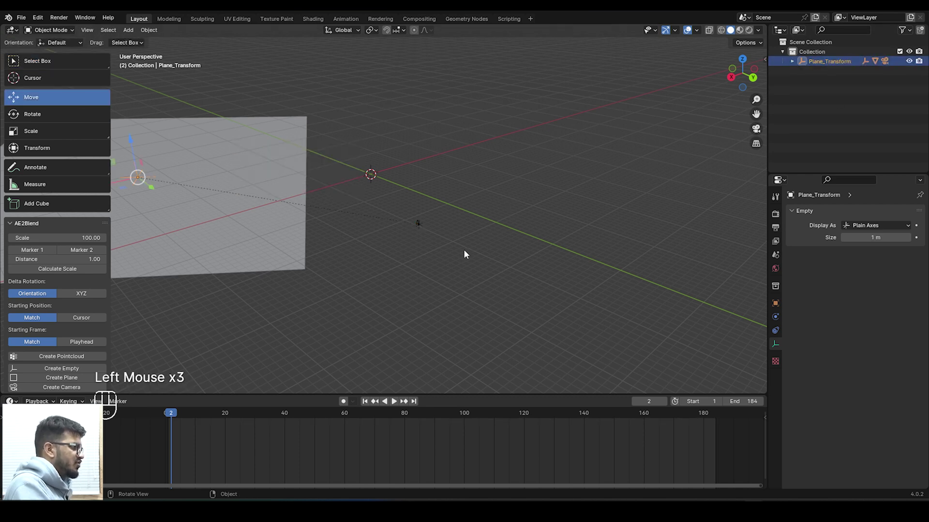
pyautogui.scroll(-2, 464, 250)
pyautogui.moveTo(145, 194); pyautogui.dragTo(380, 203)
pyautogui.press('KP_7')
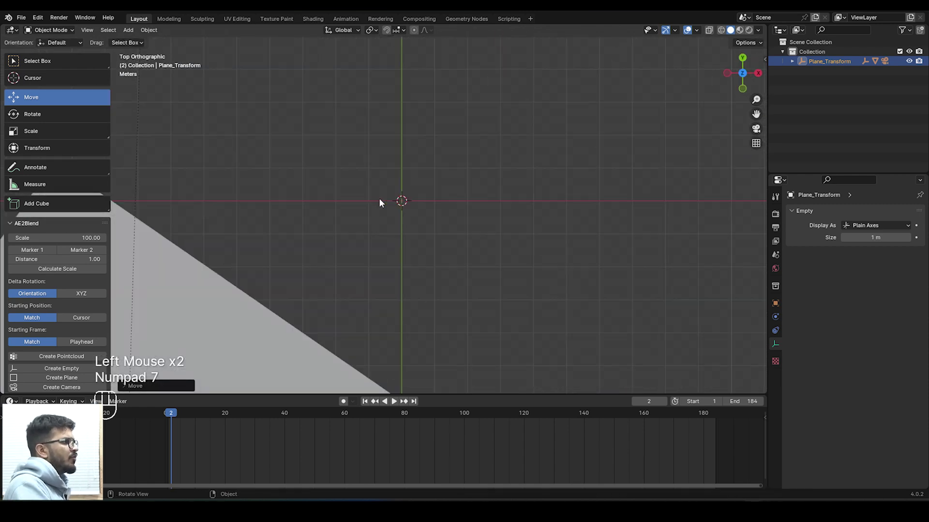
pyautogui.scroll(-3, 387, 202)
pyautogui.moveTo(277, 324); pyautogui.dragTo(287, 286)
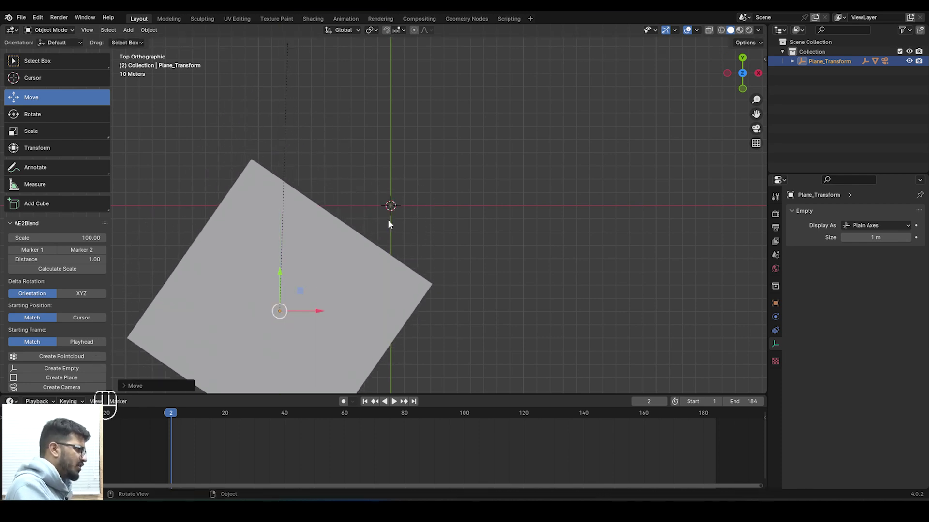
pyautogui.hotkey('alt', 'g')
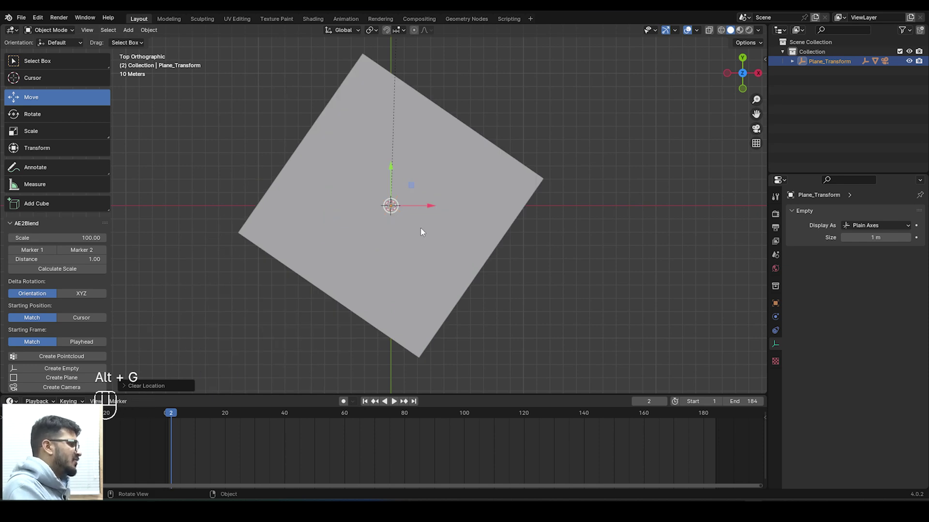
# - Rotate Plane_Transform around the global X axis to level the tilted plane with the grid floor
pyautogui.scroll(4, 425, 245)
pyautogui.moveTo(427, 247); pyautogui.dragTo(532, 164, button='middle')
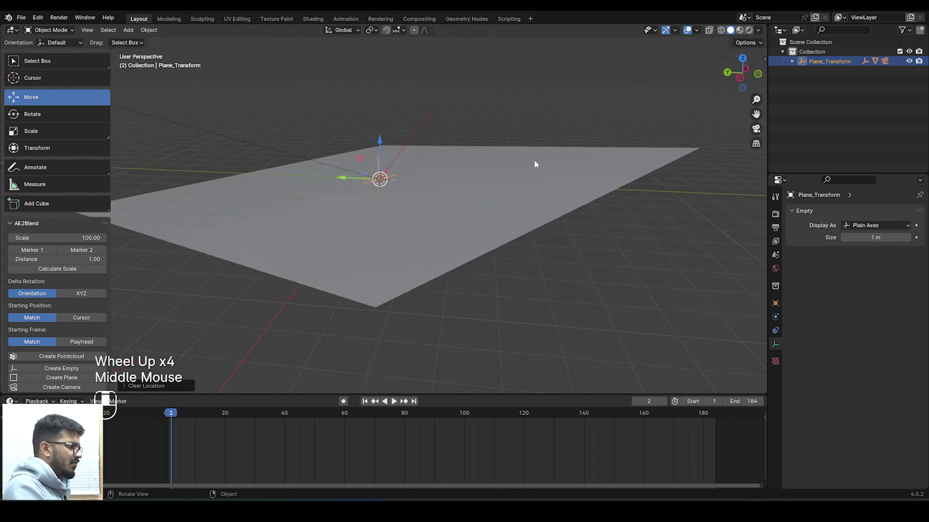
pyautogui.moveTo(462, 201); pyautogui.dragTo(466, 196, button='middle')
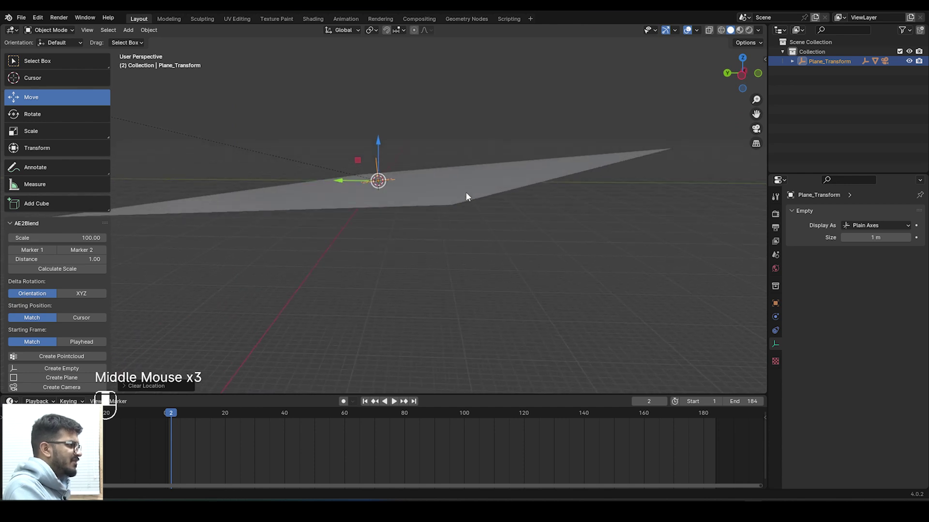
pyautogui.click(42, 116)
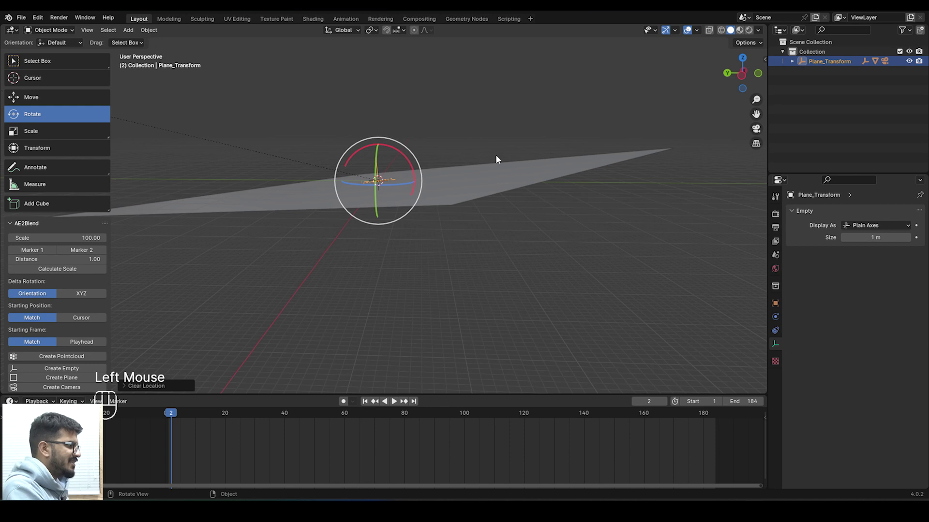
pyautogui.moveTo(495, 155); pyautogui.dragTo(497, 151, button='middle')
pyautogui.press('r')
pyautogui.press('x')
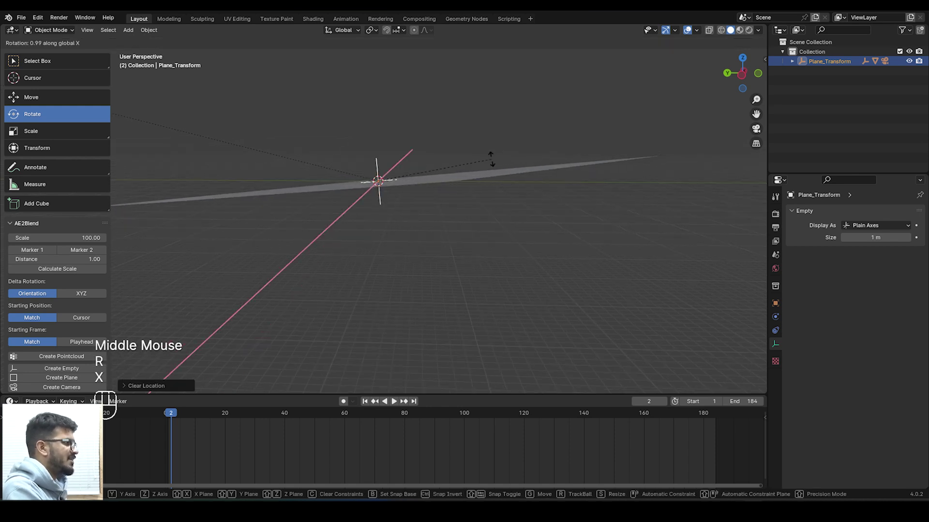
pyautogui.click(438, 194)
# - Rotate Plane_Transform about -2.71° around the global Y axis to level its other slope
pyautogui.moveTo(438, 195); pyautogui.dragTo(549, 193, button='middle')
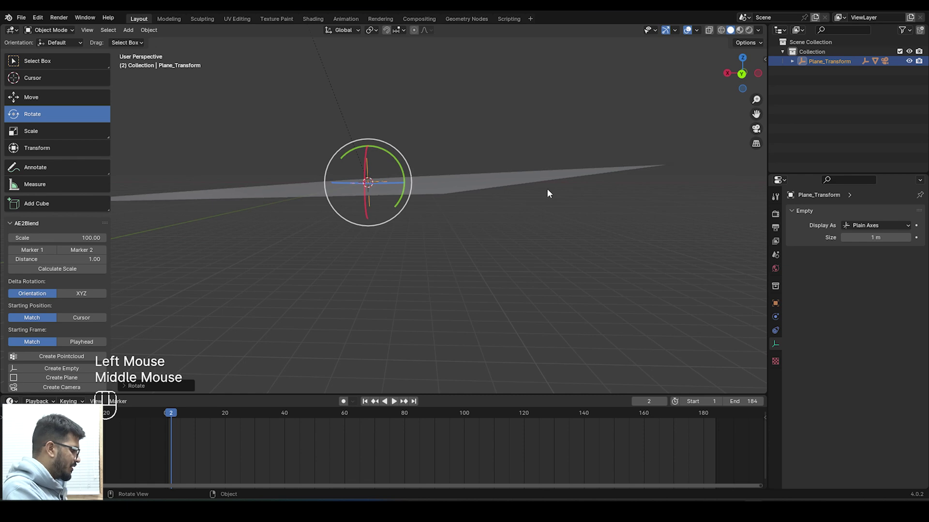
pyautogui.press('r')
pyautogui.press('y')
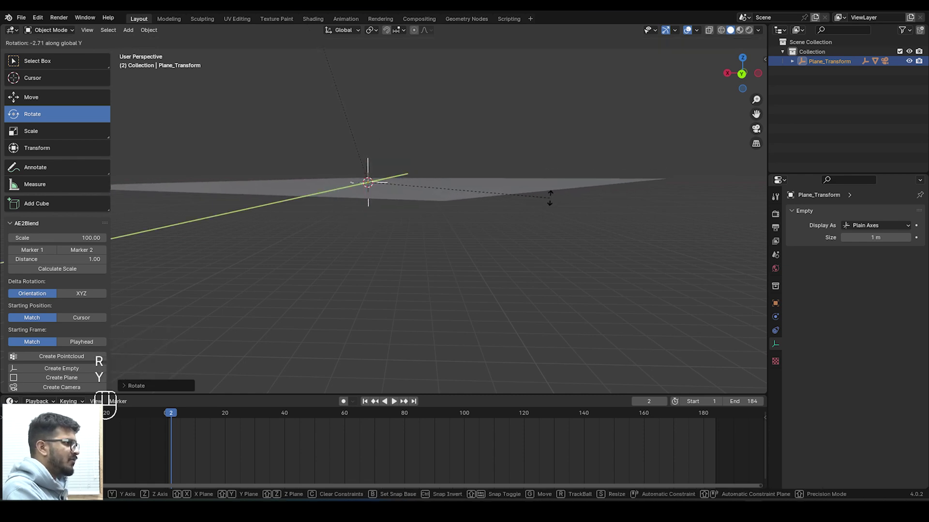
pyautogui.click(550, 198)
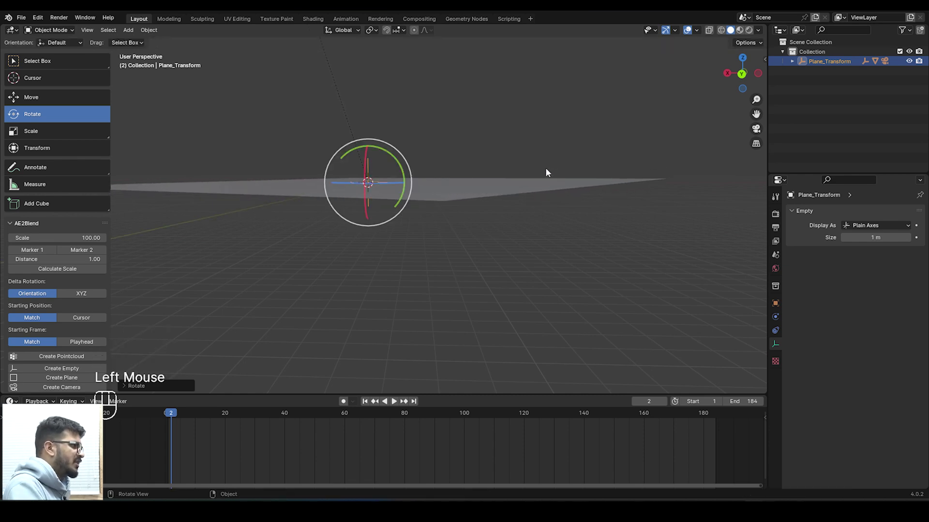
# - Refine Plane_Transform's levelling in front view by rotating it about -0.83° around global Y and adjusting its rotation around global X
pyautogui.press('KP_1')
pyautogui.scroll(1, 536, 141)
pyautogui.scroll(-1, 314, 167)
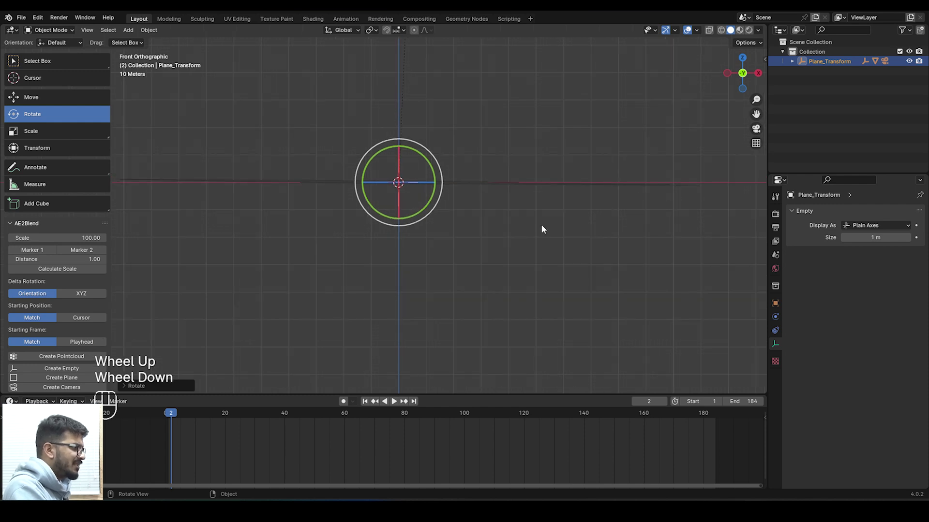
pyautogui.press('r')
pyautogui.press('y')
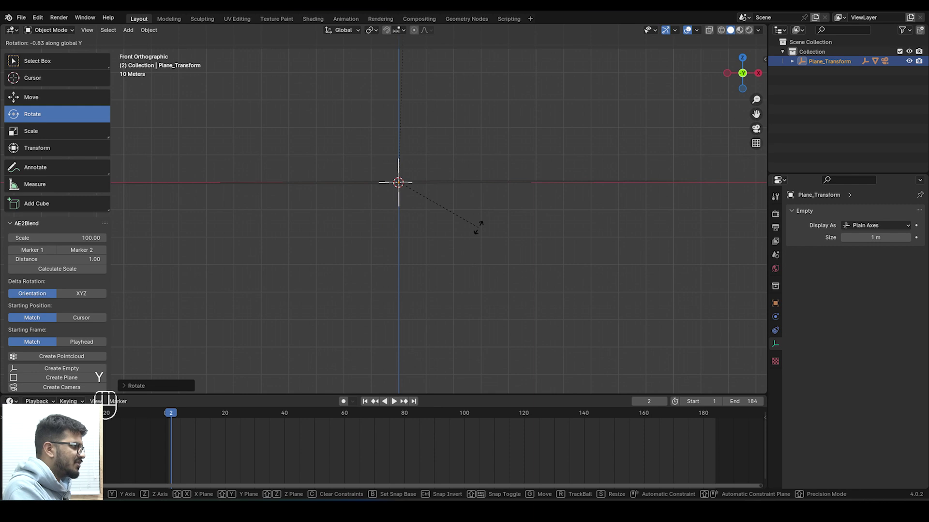
pyautogui.click(478, 228)
pyautogui.scroll(1, 477, 223)
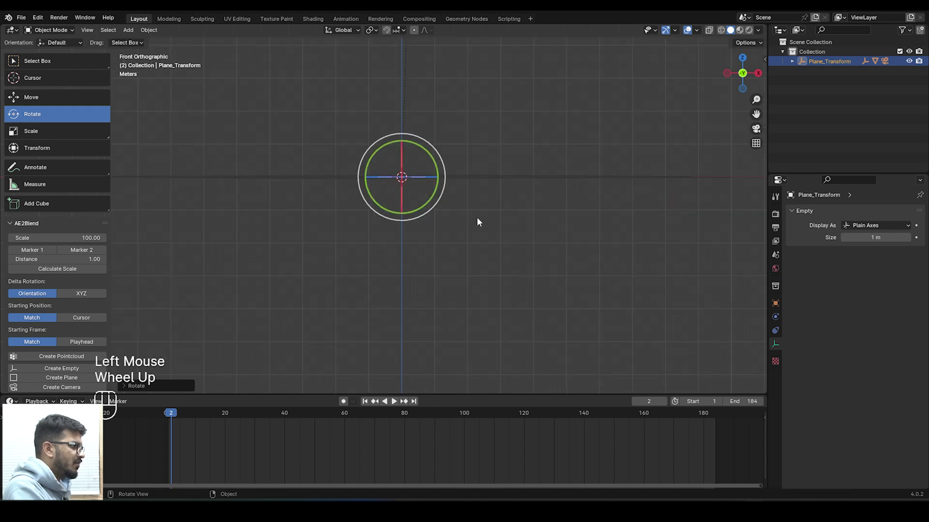
pyautogui.press('r')
pyautogui.press('x')
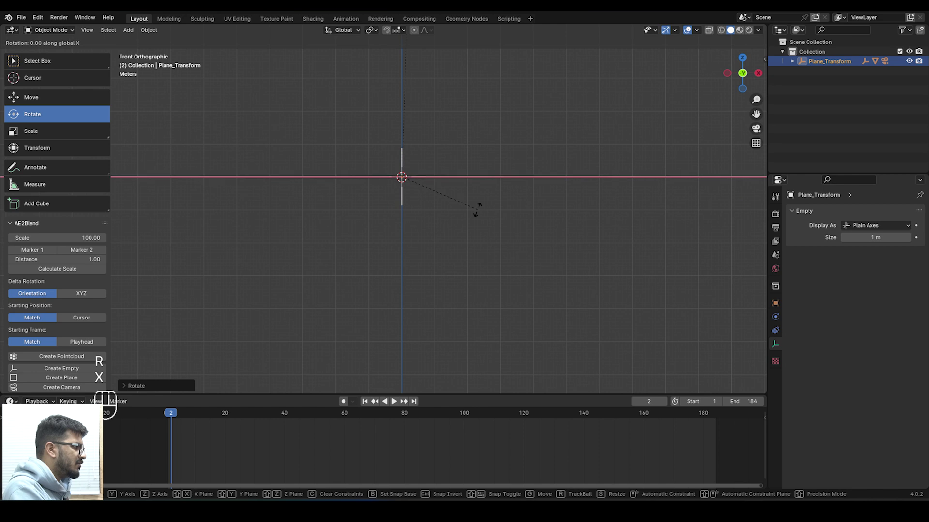
pyautogui.click(476, 210)
pyautogui.click(494, 154)
# - Rotate Plane_Transform about 34.34° around global Z in top view so the plane's edges follow the axes, and save the project
pyautogui.scroll(-2, 478, 170)
pyautogui.moveTo(478, 169); pyautogui.dragTo(487, 213, button='middle')
pyautogui.scroll(-4, 533, 222)
pyautogui.click(826, 61)
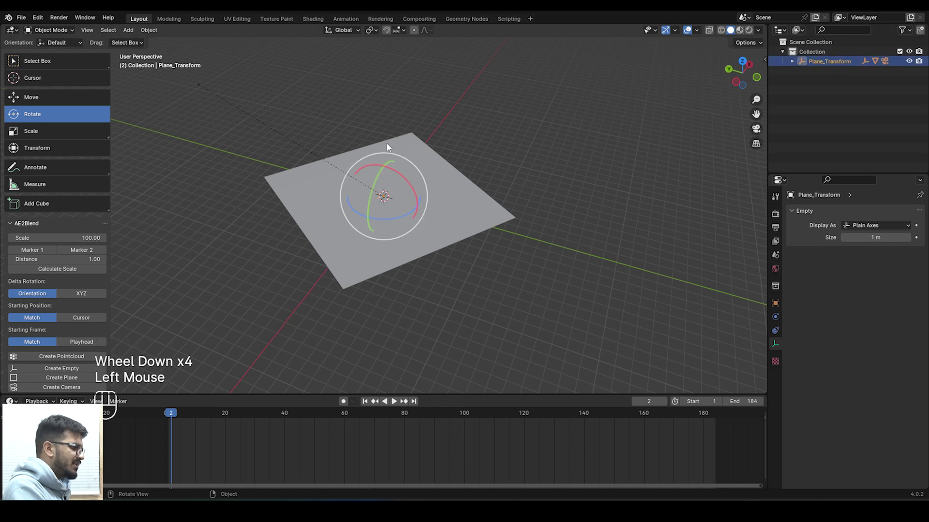
pyautogui.press('KP_7')
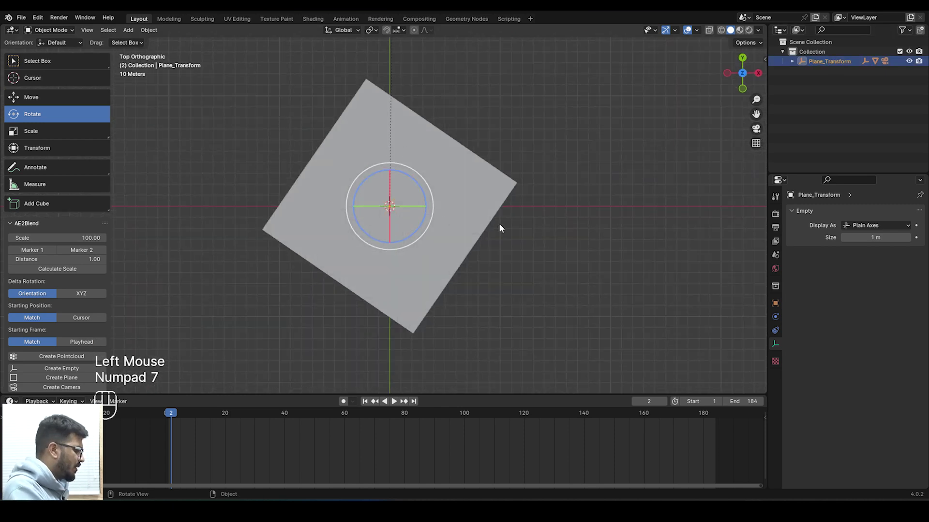
pyautogui.press('r')
pyautogui.press('z')
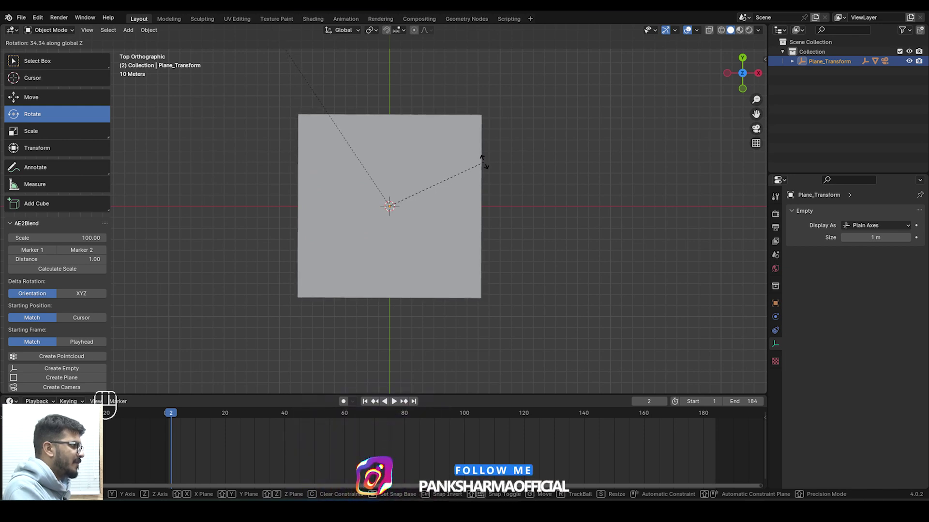
pyautogui.click(484, 161)
pyautogui.hotkey('ctrl', 's')
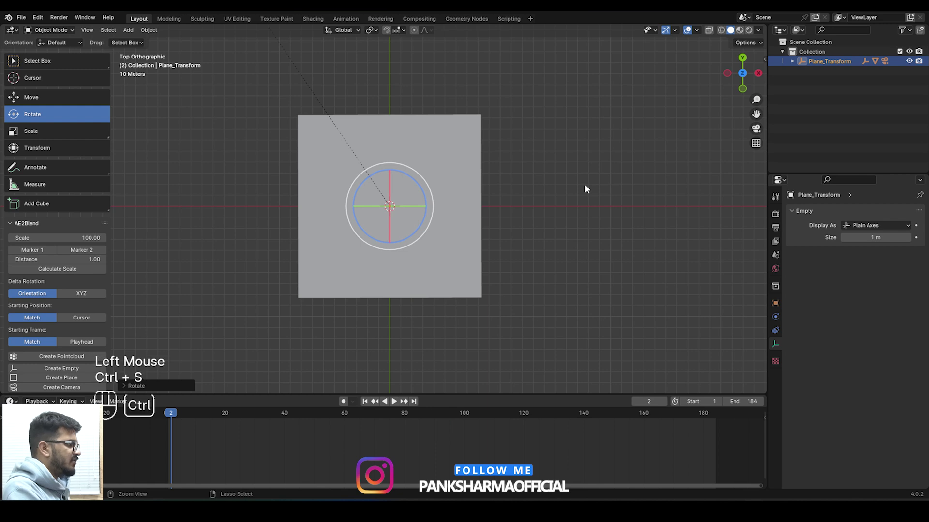
# - Play the camera move through the camera view, return to frame 1 and play it again to check the track
pyautogui.press('KP_0')
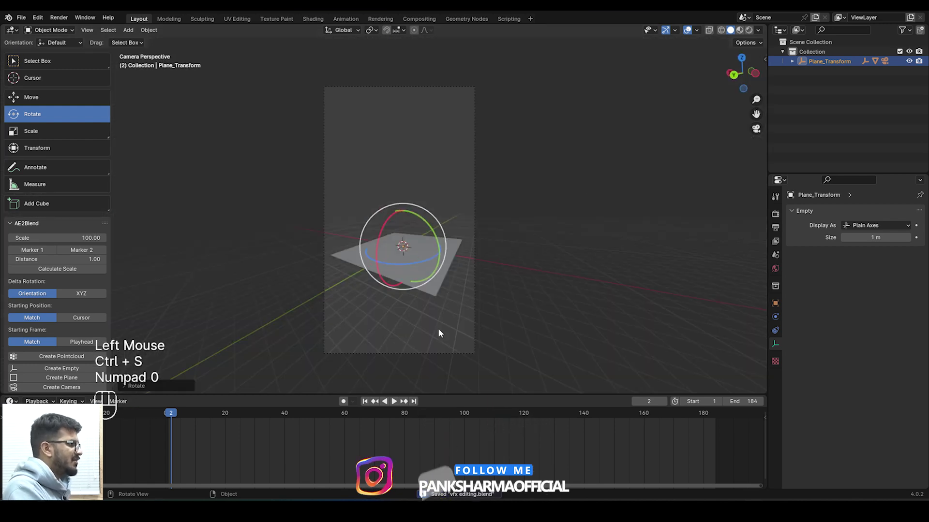
pyautogui.scroll(1, 382, 350)
pyautogui.press('space')
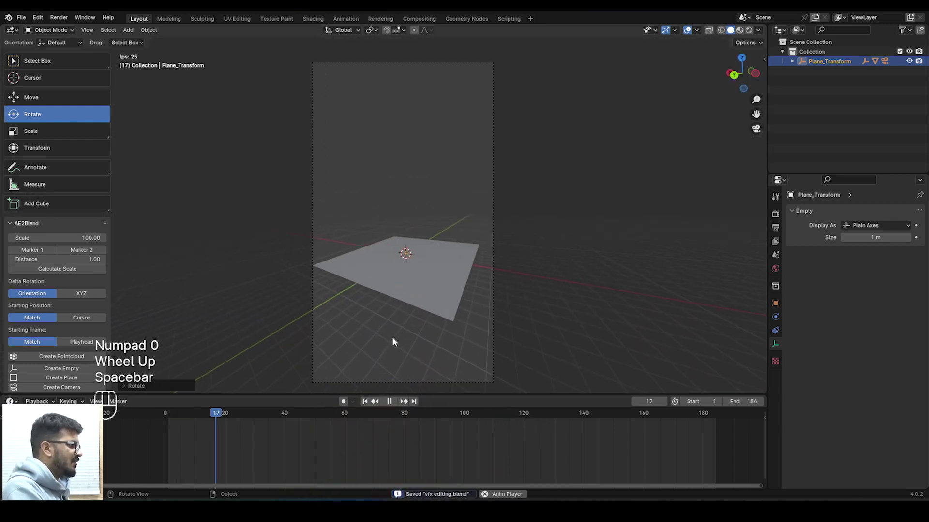
pyautogui.press('space')
pyautogui.scroll(-2, 474, 332)
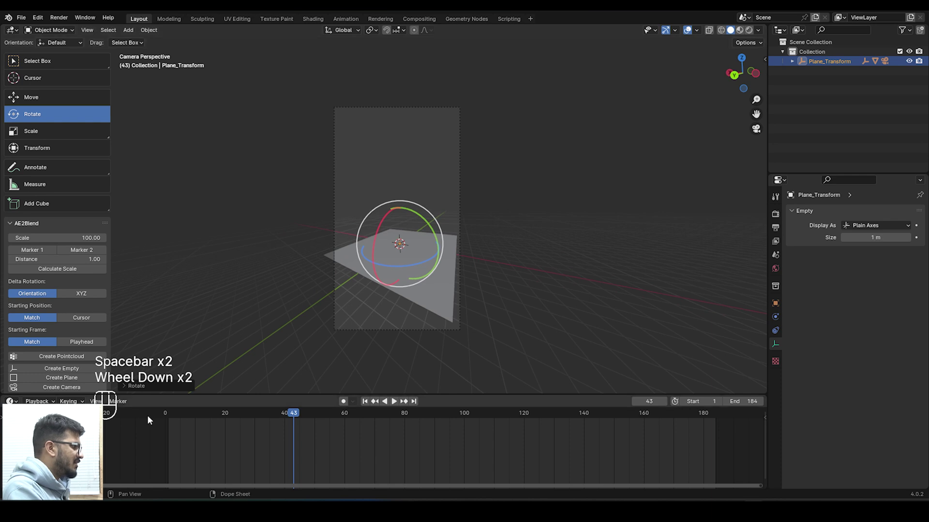
pyautogui.click(167, 413)
pyautogui.click(430, 295)
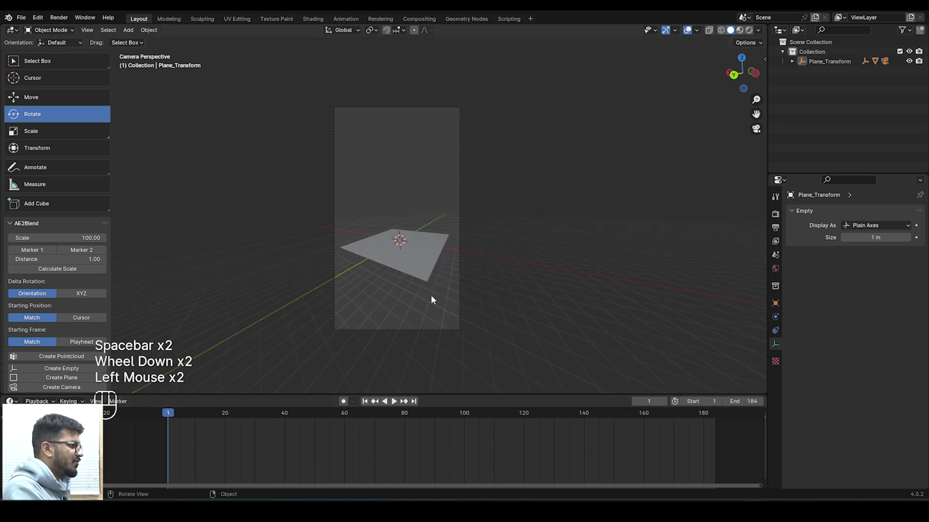
pyautogui.scroll(2, 431, 295)
pyautogui.scroll(-1, 432, 283)
pyautogui.press('space')
pyautogui.press('space')
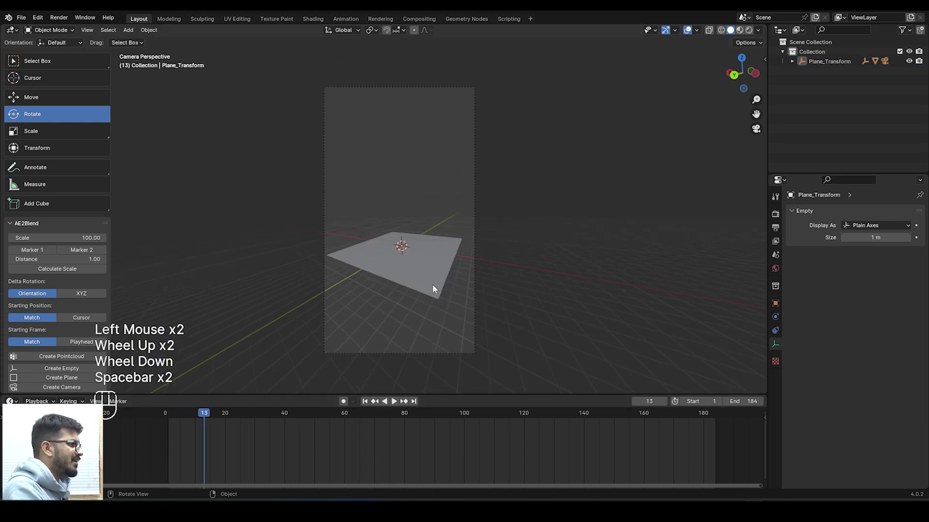
# - Add a cube at the world origin to judge the levelled plane's scale, and delete it
pyautogui.moveTo(433, 284); pyautogui.dragTo(524, 306, button='middle')
pyautogui.scroll(-3, 477, 306)
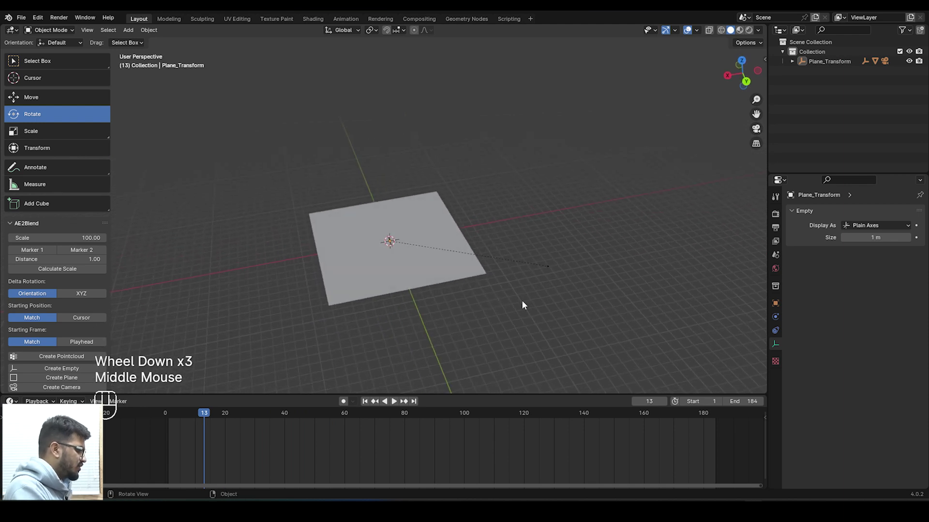
pyautogui.scroll(4, 483, 290)
pyautogui.hotkey('shift', 'a')
pyautogui.moveTo(474, 289)
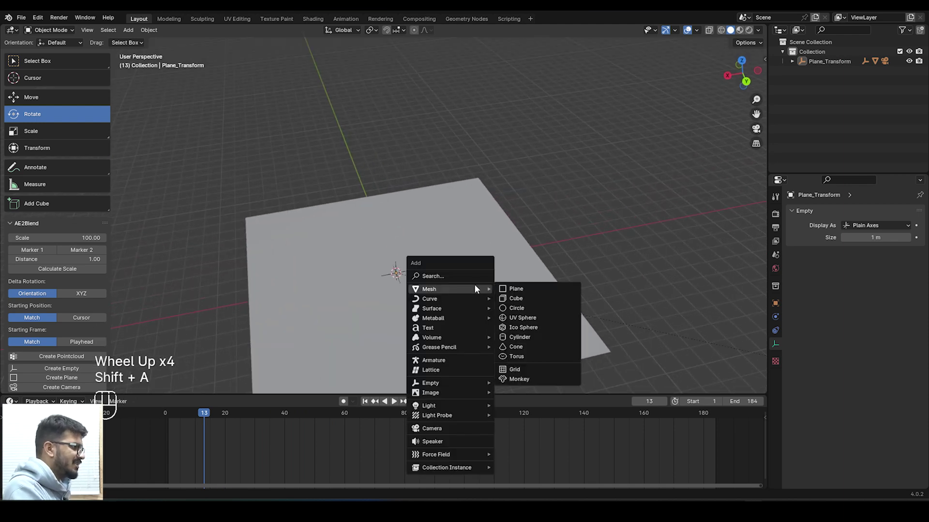
pyautogui.click(515, 299)
pyautogui.scroll(3, 515, 299)
pyautogui.moveTo(757, 114); pyautogui.dragTo(756, 4)
pyautogui.scroll(2, 429, 243)
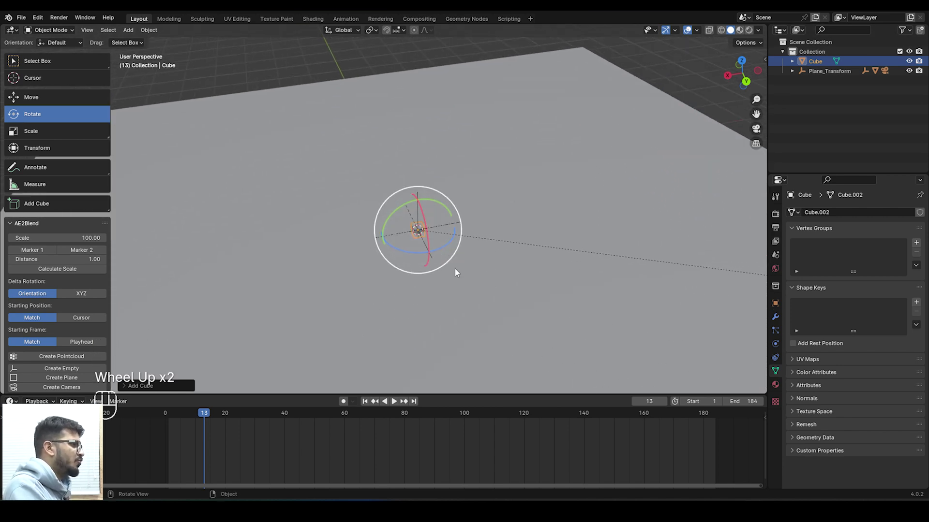
pyautogui.scroll(-2, 519, 250)
pyautogui.press('Delete')
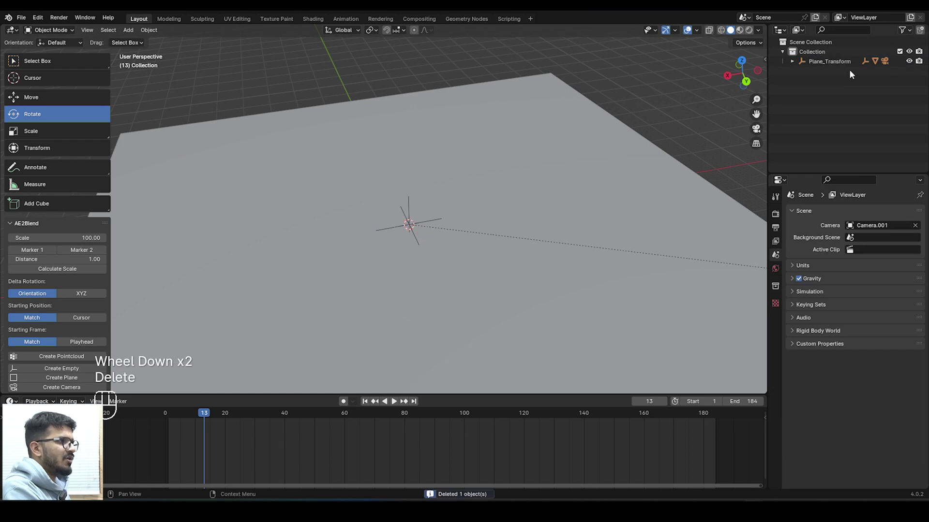
# - Scale Plane_Transform down uniformly, together with its child plane and camera
pyautogui.click(835, 61)
pyautogui.scroll(-3, 545, 283)
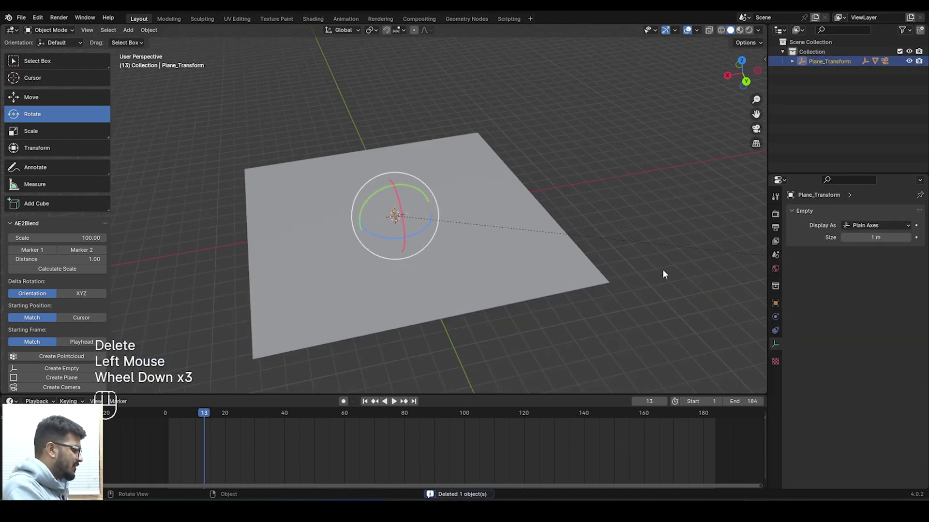
pyautogui.press('s')
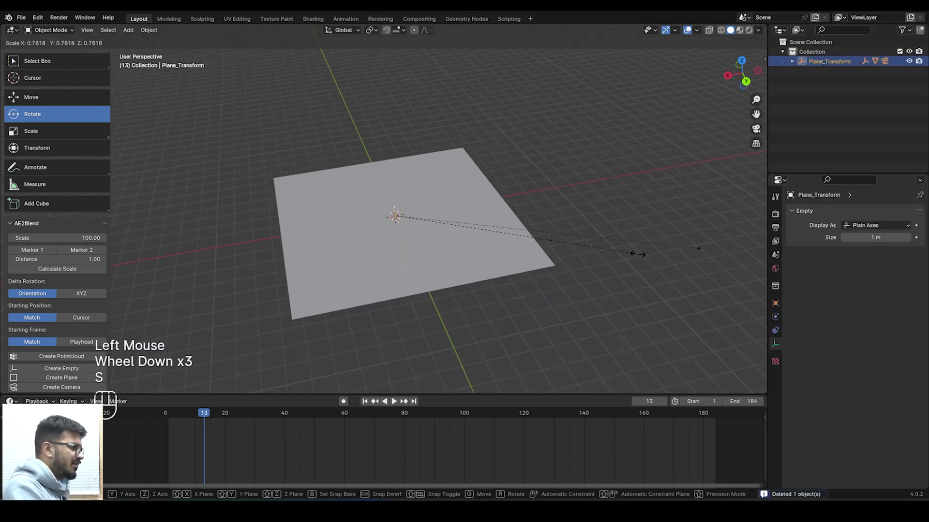
pyautogui.click(443, 219)
pyautogui.click(474, 220)
pyautogui.scroll(4, 473, 222)
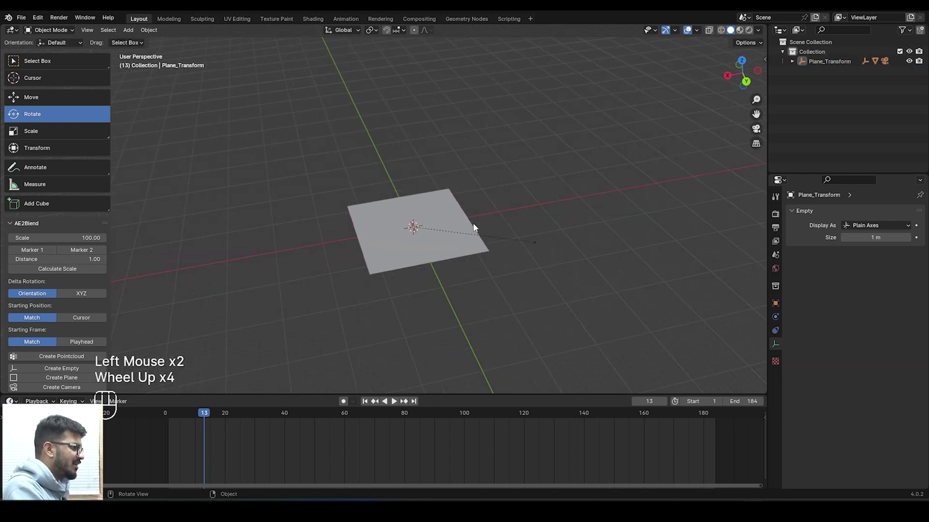
# - Add another cube at the origin to compare it with the scaled-down plane, and delete it
pyautogui.scroll(2, 473, 227)
pyautogui.hotkey('shift', 'a')
pyautogui.moveTo(475, 224)
pyautogui.click(509, 233)
pyautogui.click(572, 207)
pyautogui.scroll(2, 566, 227)
pyautogui.moveTo(561, 248); pyautogui.dragTo(612, 236, button='middle')
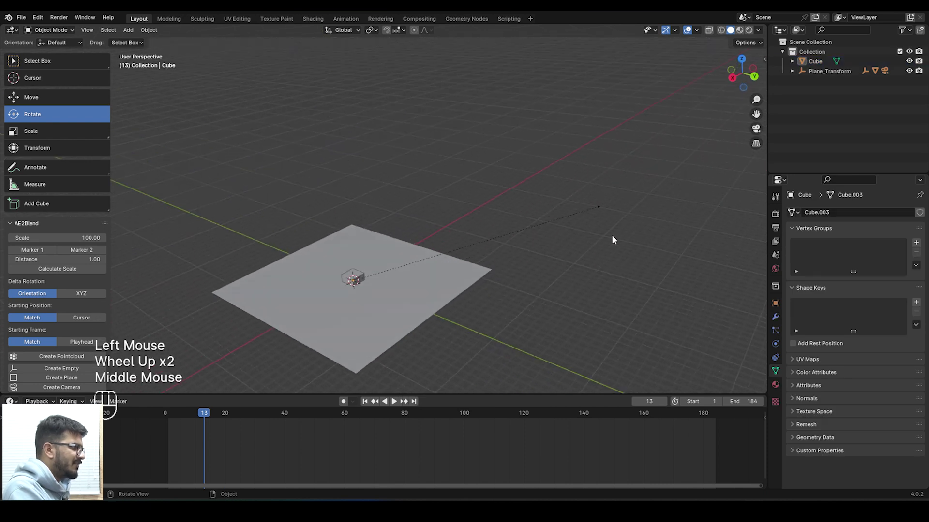
pyautogui.scroll(-2, 456, 268)
pyautogui.click(355, 264)
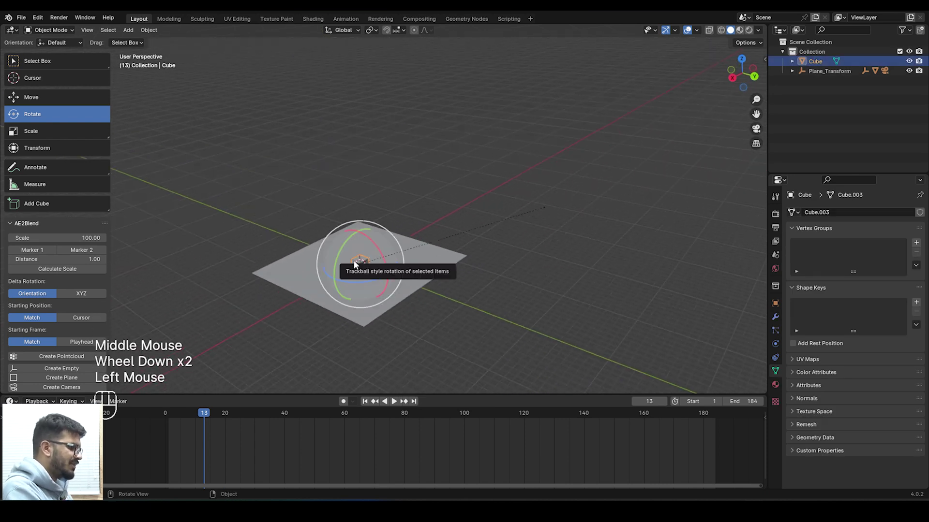
pyautogui.press('Delete')
# - Inspect the scaled scene from several angles, save the project, and return to the camera view
pyautogui.press('KP_0')
pyautogui.moveTo(370, 254); pyautogui.dragTo(501, 272, button='middle')
pyautogui.scroll(-3, 456, 286)
pyautogui.moveTo(756, 114); pyautogui.dragTo(822, 62)
pyautogui.scroll(-1, 414, 284)
pyautogui.scroll(1, 414, 284)
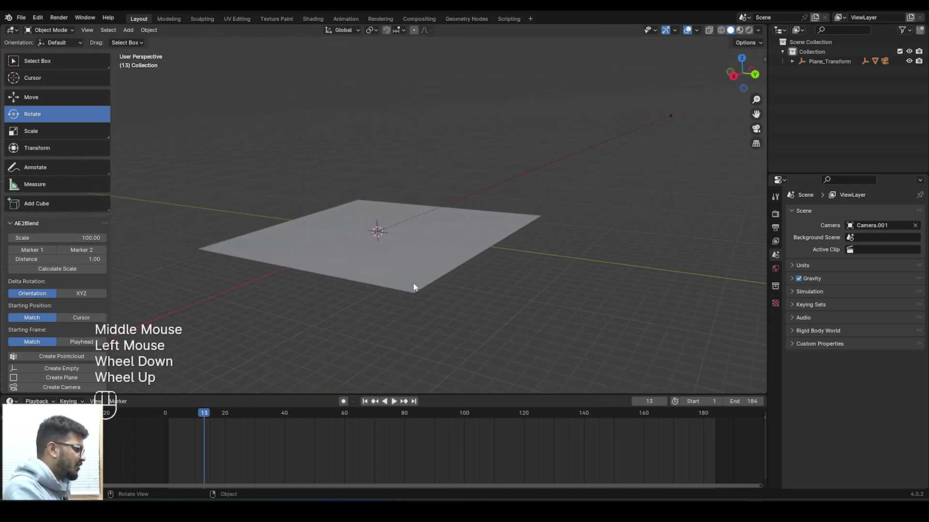
pyautogui.scroll(1, 412, 278)
pyautogui.hotkey('ctrl', 's')
pyautogui.scroll(-2, 526, 229)
pyautogui.press('KP_0')
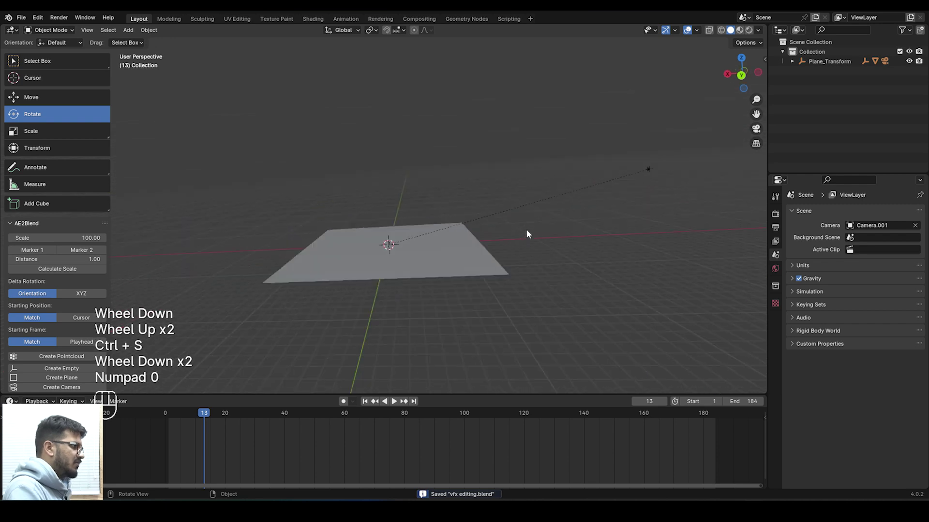
pyautogui.scroll(1, 528, 230)
pyautogui.hotkey('ctrl', 's')
pyautogui.scroll(-2, 522, 145)
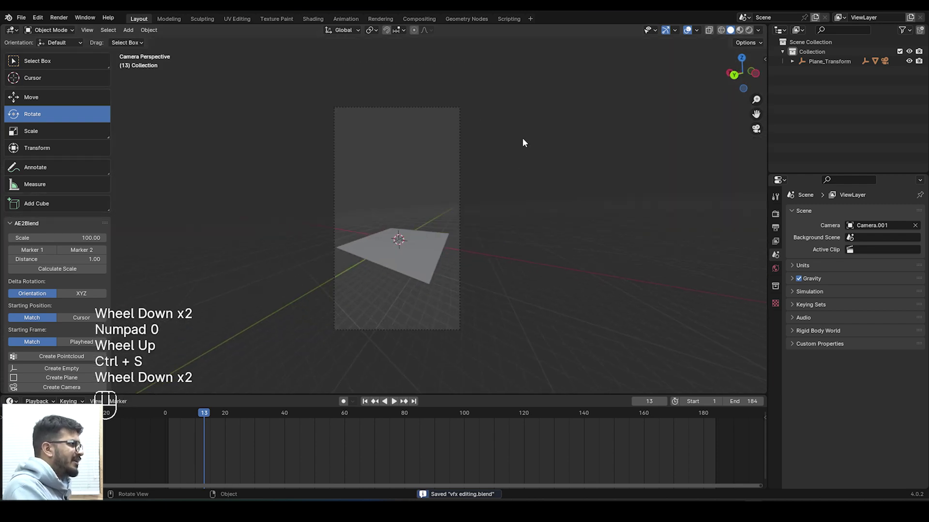
# - Enable background images for Camera.001 and add an entry with Movie Clip as its source
pyautogui.click(417, 107)
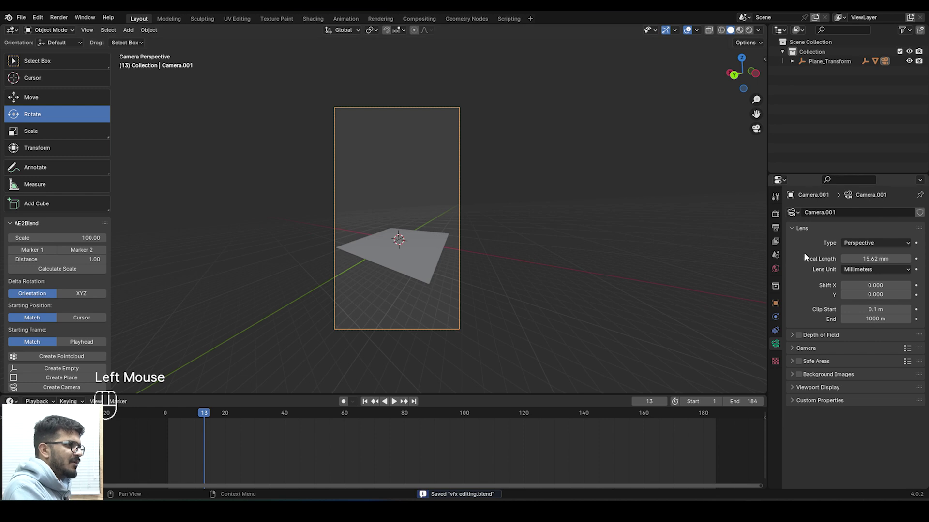
pyautogui.click(792, 374)
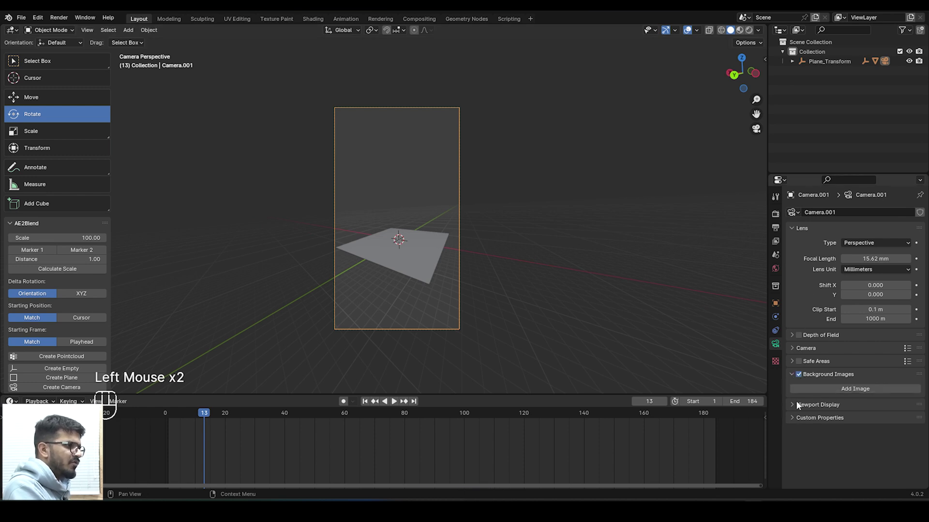
pyautogui.click(837, 389)
pyautogui.click(894, 418)
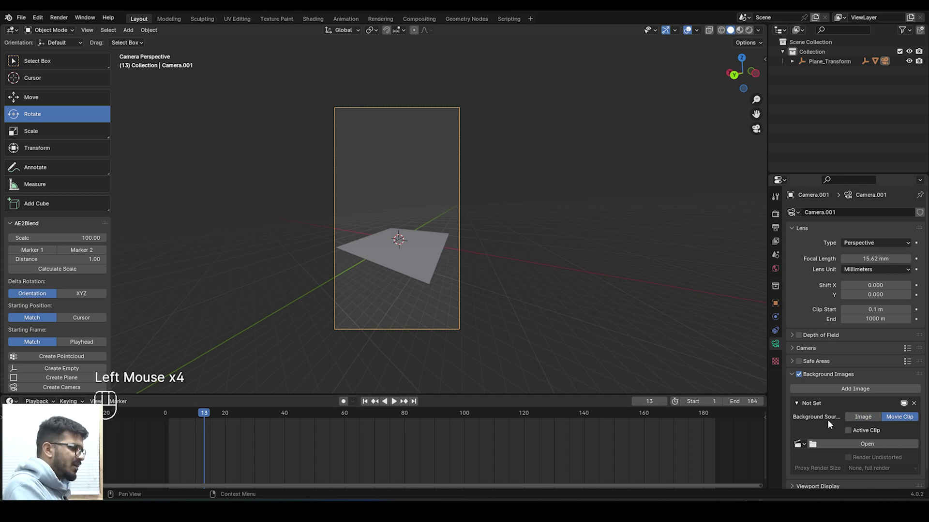
# - Load 1.mp4 from the coffee cgi assets folder as the movie clip for the Camera.001 background
pyautogui.click(836, 443)
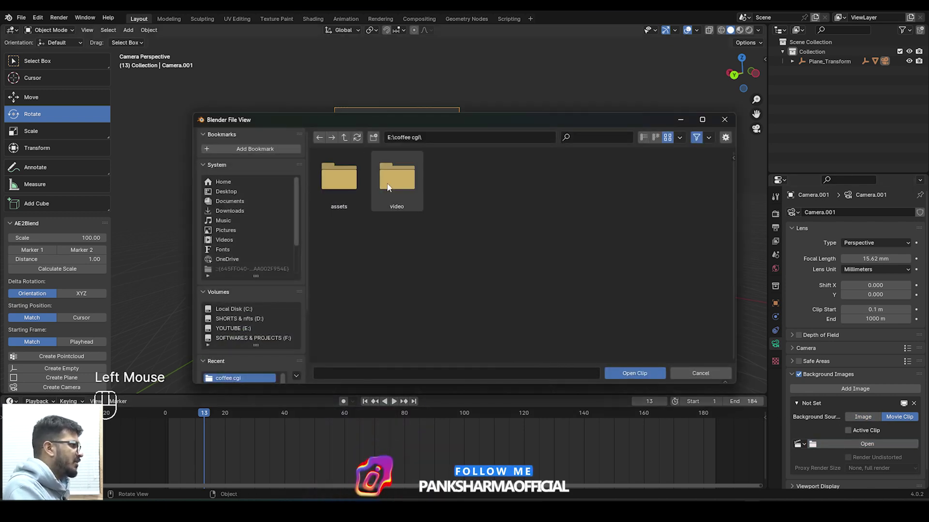
pyautogui.click(338, 187)
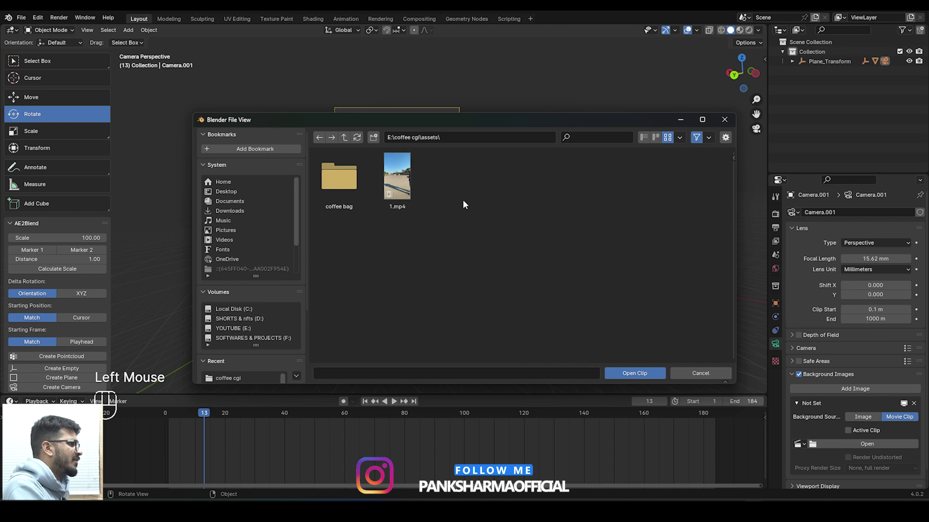
pyautogui.doubleClick(404, 193)
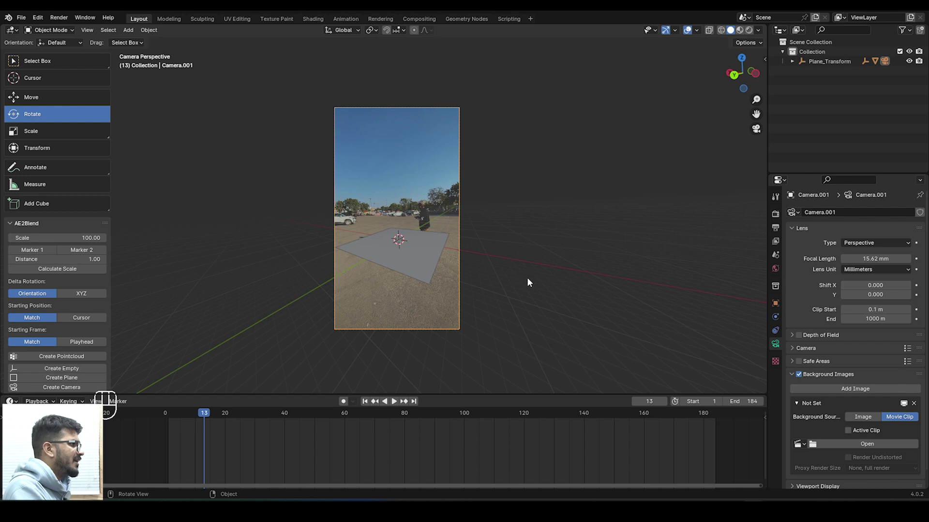
pyautogui.scroll(3, 527, 278)
pyautogui.scroll(-2, 527, 277)
pyautogui.click(285, 364)
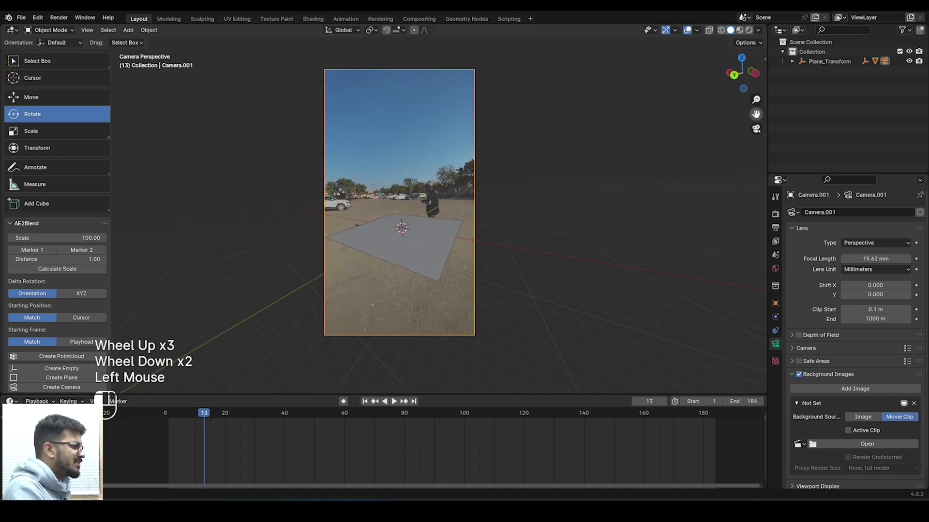
# - Play the animation from frame 1 to check how the ground plane follows the background footage
pyautogui.click(167, 418)
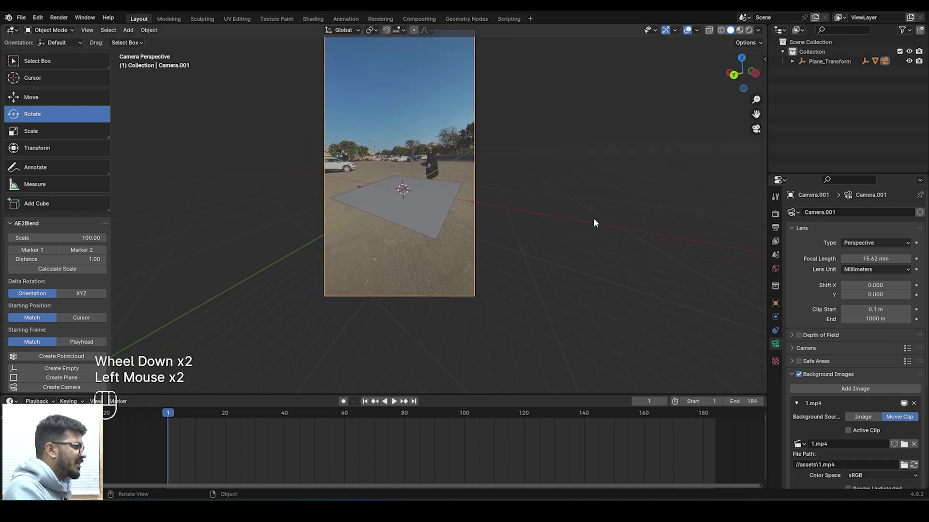
pyautogui.press('space')
pyautogui.moveTo(756, 114); pyautogui.dragTo(755, 170)
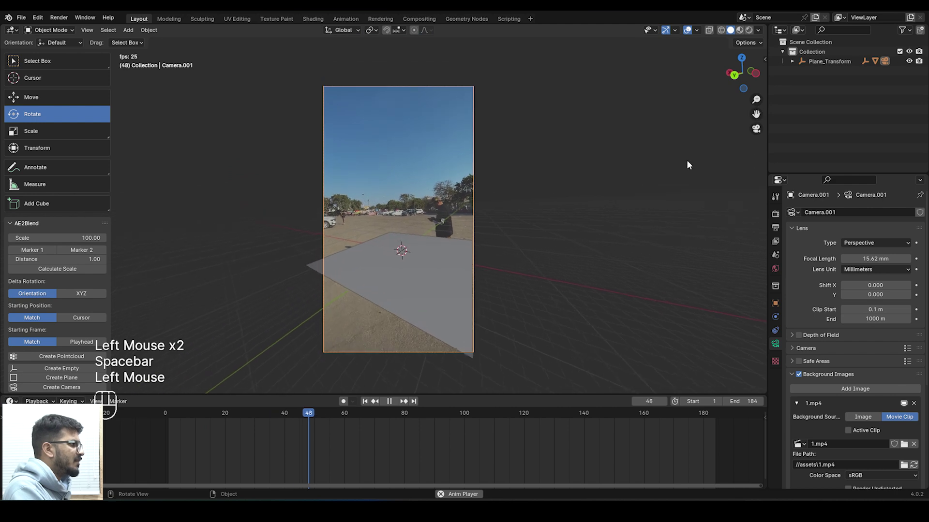
pyautogui.press('space')
# - Move the ground plane farther back over the parking lot, away from the camera, working at frame 1
pyautogui.click(424, 267)
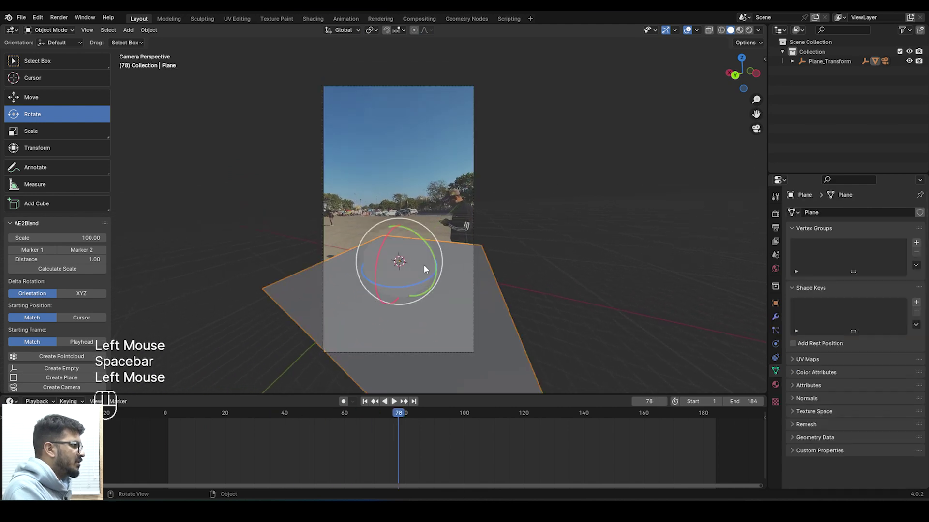
pyautogui.click(170, 417)
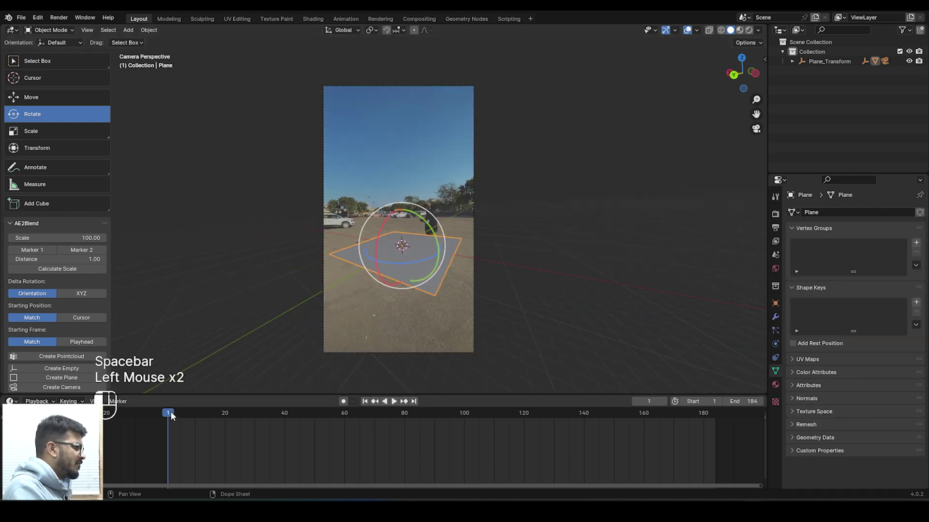
pyautogui.scroll(2, 289, 211)
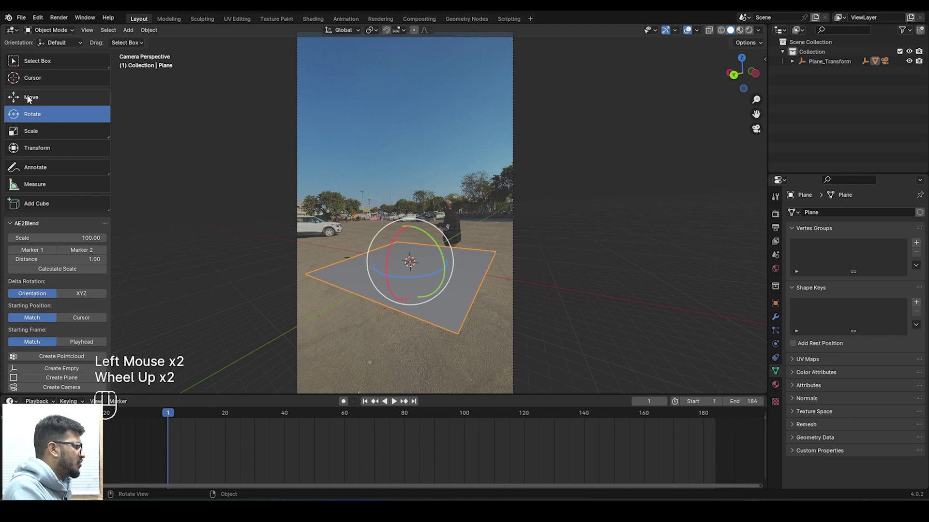
pyautogui.click(28, 99)
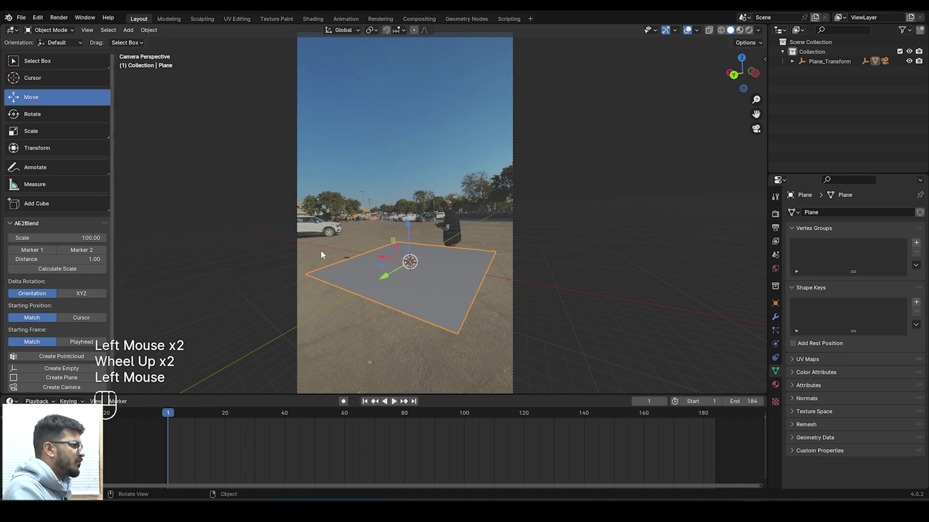
pyautogui.moveTo(388, 277); pyautogui.dragTo(393, 240)
# - Scale the ground plane up by about 6.1 and inspect its extent from outside the camera view
pyautogui.press('s')
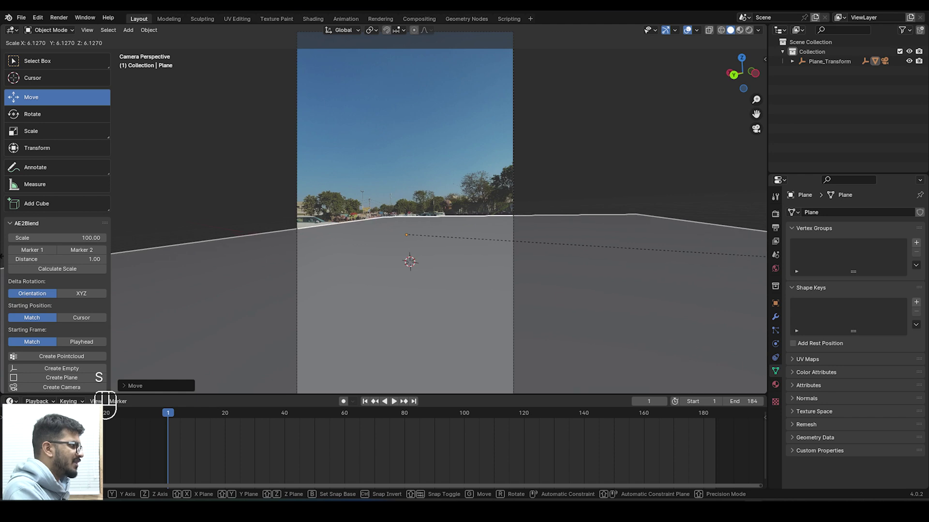
pyautogui.click(1, 224)
pyautogui.click(246, 174)
pyautogui.scroll(-2, 343, 248)
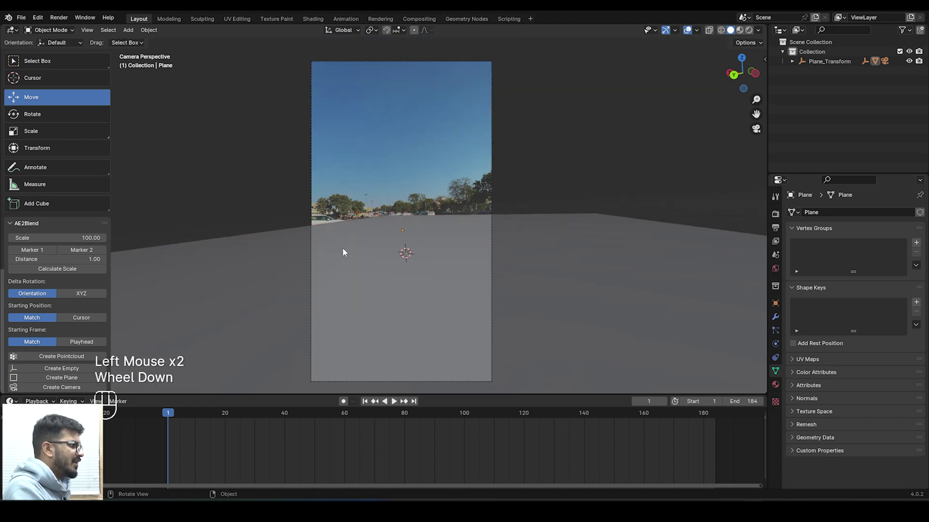
pyautogui.moveTo(342, 247); pyautogui.dragTo(376, 259, button='middle')
pyautogui.scroll(-2, 420, 275)
pyautogui.scroll(-3, 420, 274)
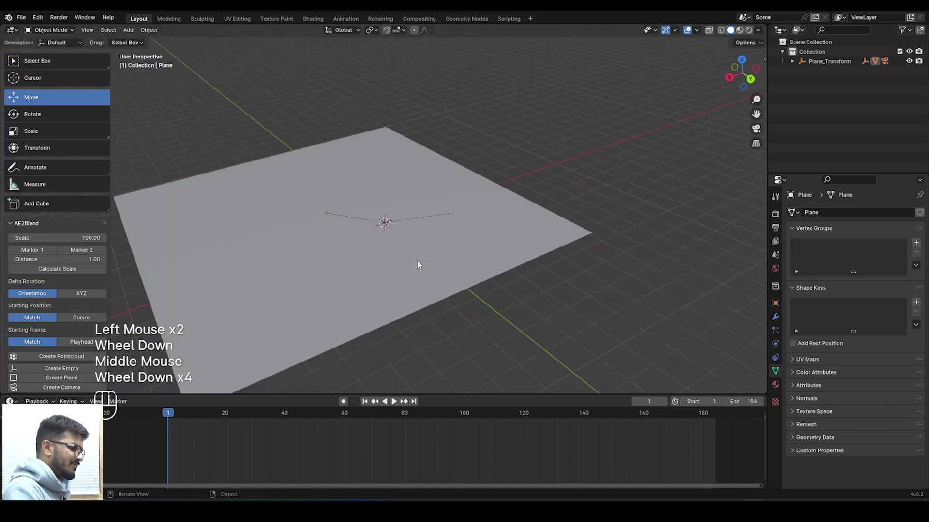
pyautogui.press('KP_0')
pyautogui.click(537, 279)
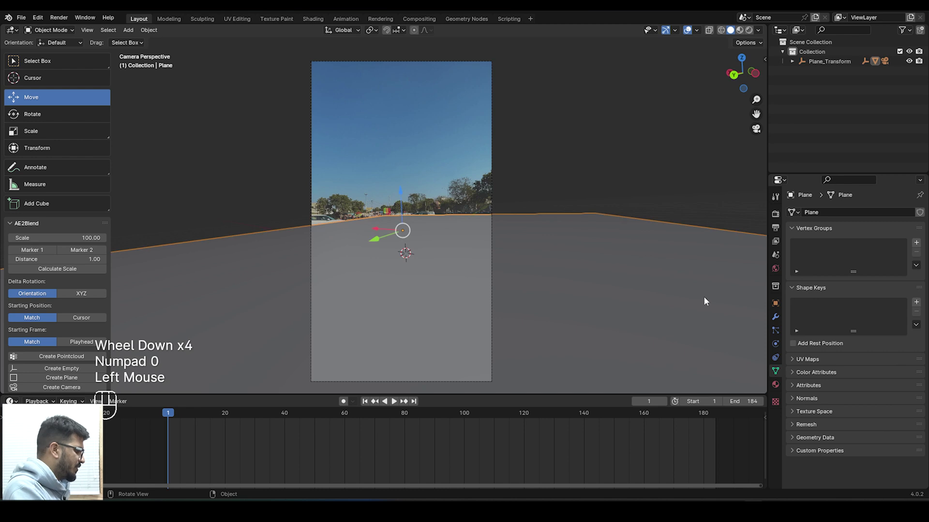
# - Scale the ground plane down uniformly to about 0.35 of its size in the camera view
pyautogui.press('s')
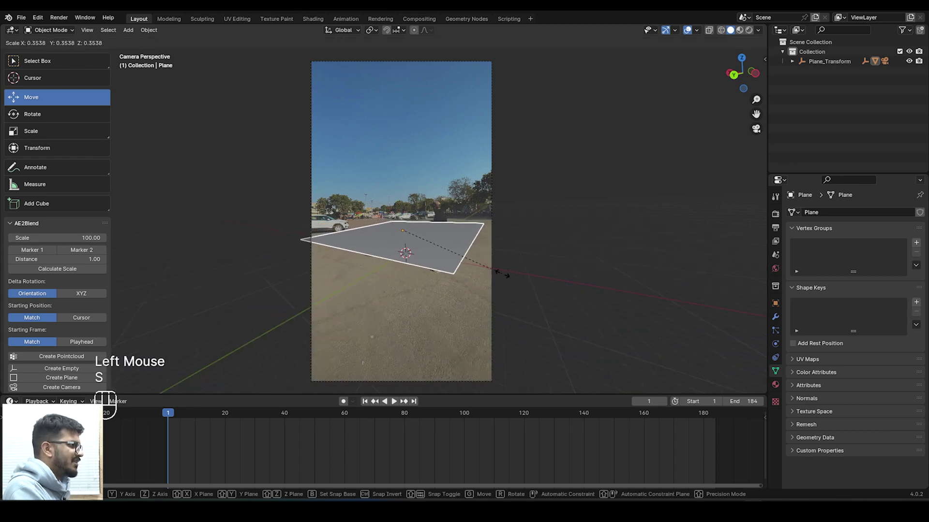
pyautogui.click(501, 273)
pyautogui.click(613, 223)
pyautogui.scroll(1, 518, 264)
pyautogui.scroll(3, 518, 264)
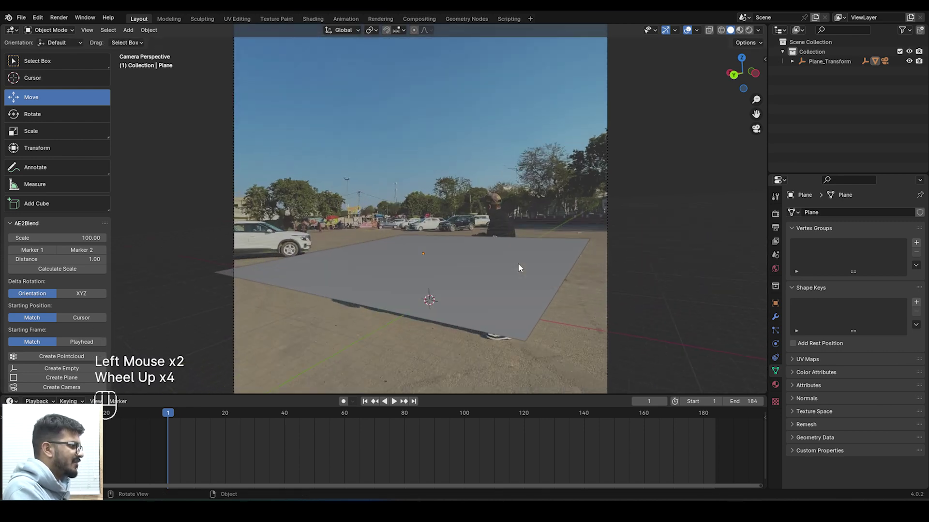
# - Shrink the ground plane further to a small patch and play the animation to check its tracking against the footage
pyautogui.click(549, 271)
pyautogui.press('s')
pyautogui.click(458, 274)
pyautogui.click(670, 253)
pyautogui.scroll(-3, 661, 262)
pyautogui.press('space')
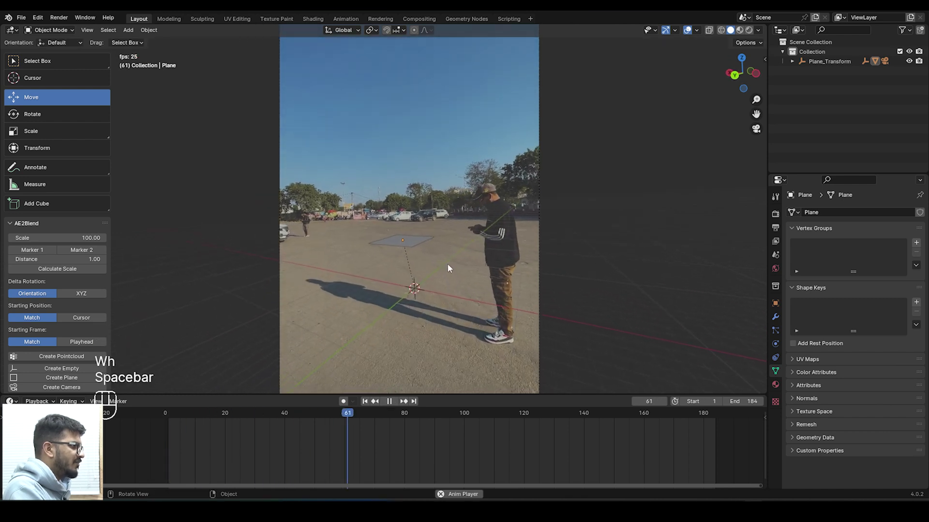
pyautogui.press('space')
# - Enlarge the ground plane at frame 77 until it spans the ground in the camera frame, and save the project
pyautogui.click(399, 240)
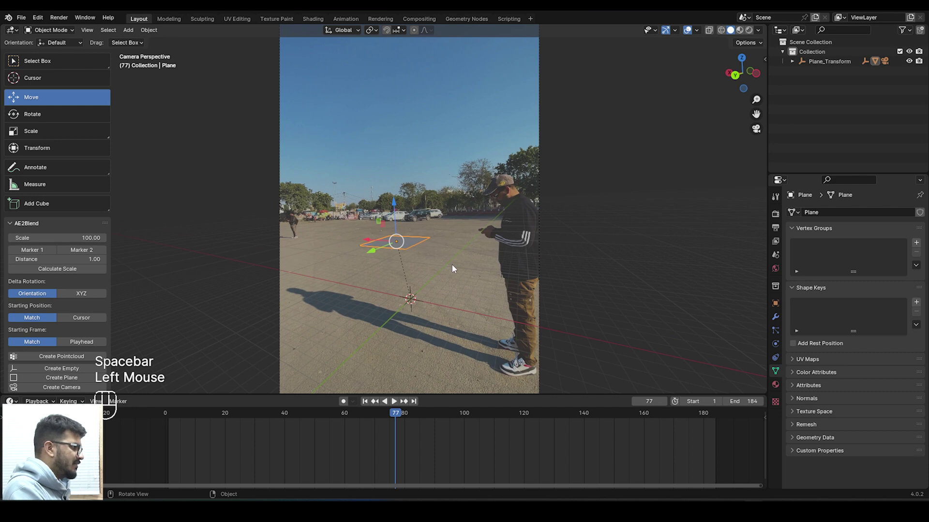
pyautogui.press('s')
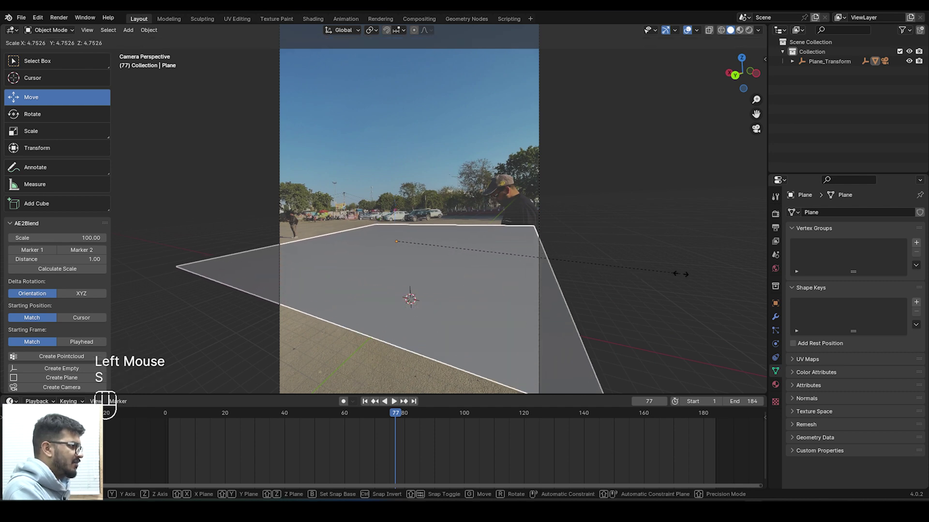
pyautogui.click(706, 256)
pyautogui.click(699, 241)
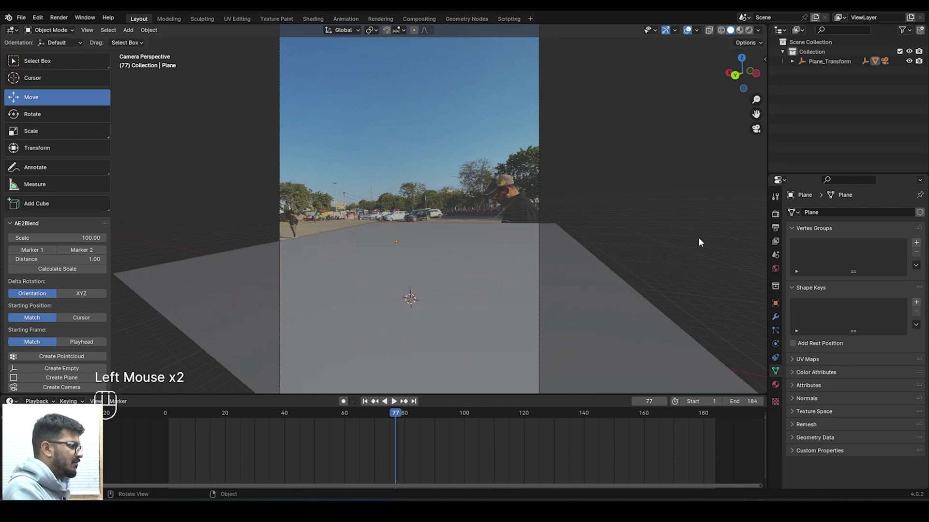
pyautogui.scroll(-2, 698, 242)
pyautogui.hotkey('ctrl', 's')
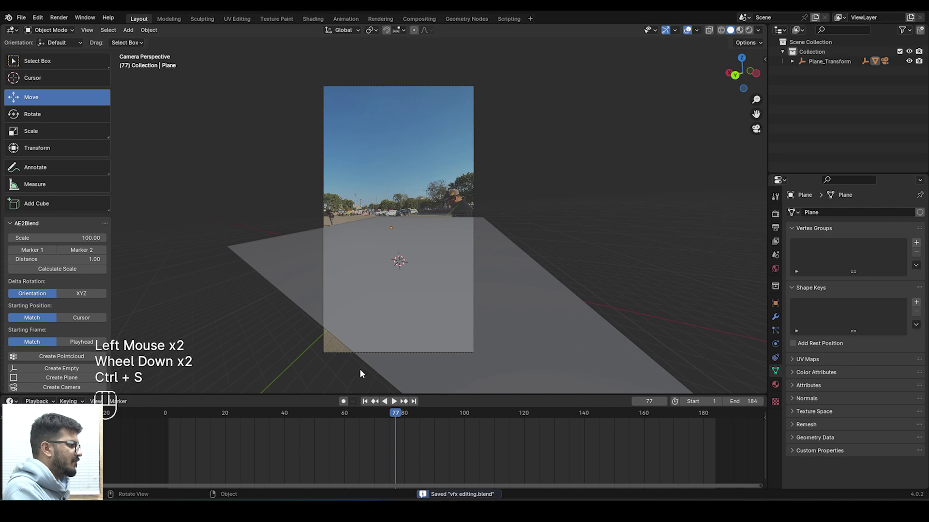
# - Scrub the timeline to frame 117 and back toward the start to check the enlarged plane against the footage
pyautogui.moveTo(393, 414); pyautogui.dragTo(516, 417)
pyautogui.scroll(-2, 392, 285)
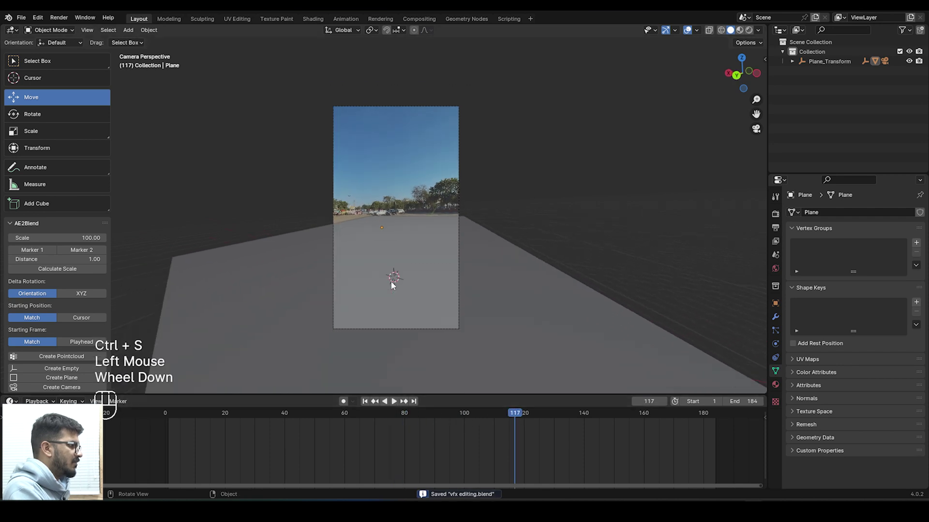
pyautogui.click(169, 415)
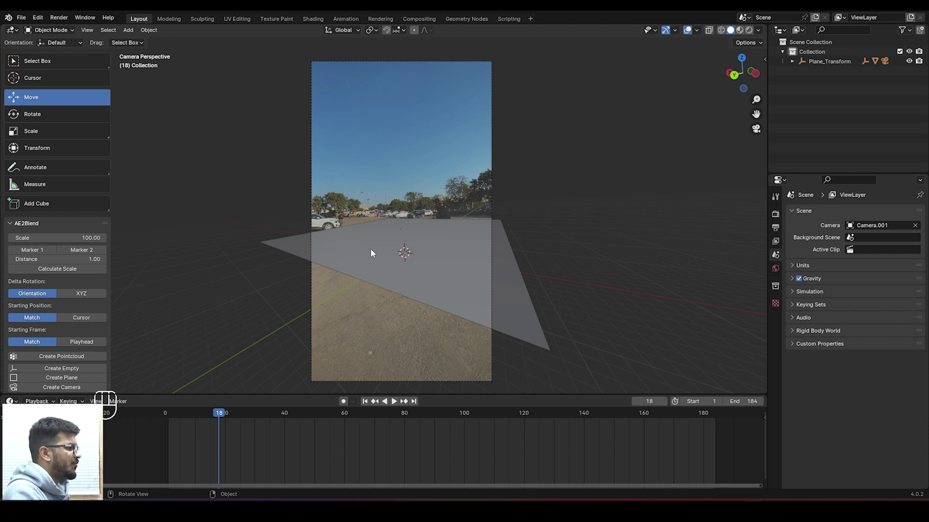
# - Import scene.gltf from the coffee bag assets folder as a glTF 2.0 model
pyautogui.click(20, 18)
pyautogui.moveTo(74, 155)
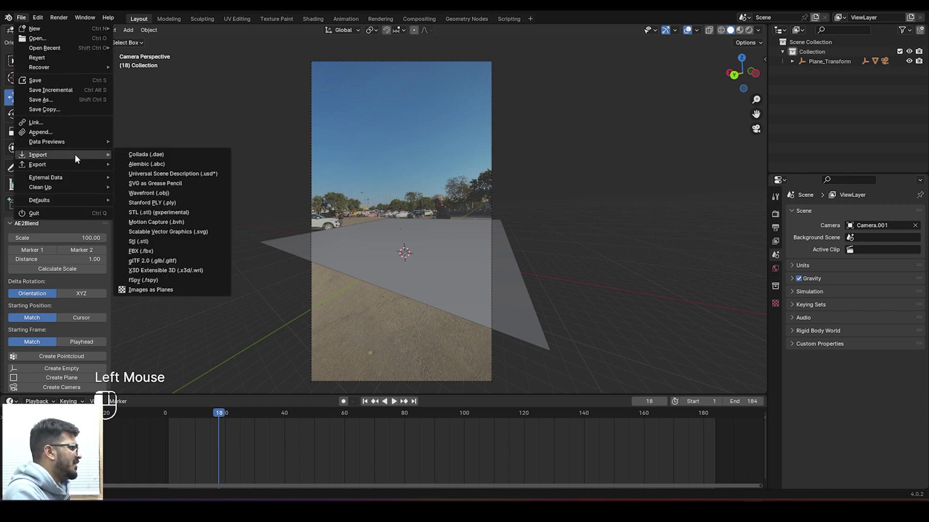
pyautogui.click(143, 261)
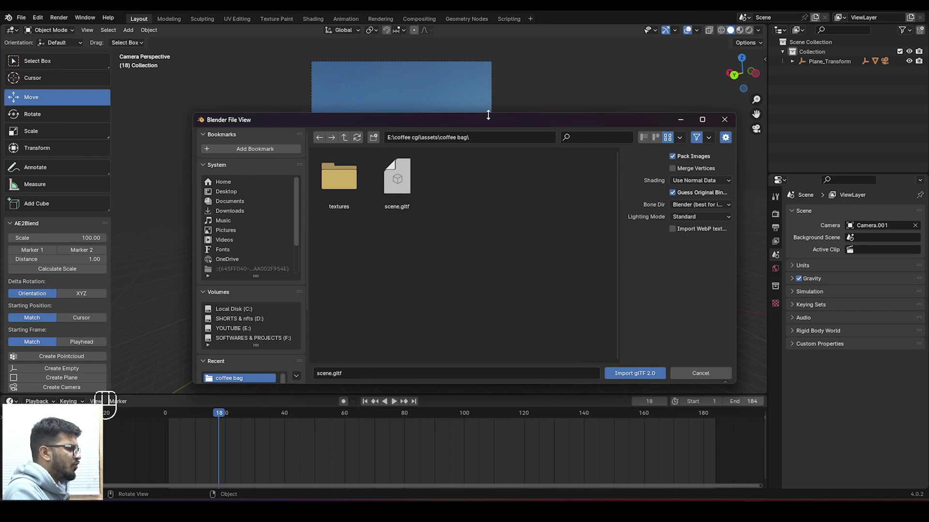
pyautogui.doubleClick(409, 190)
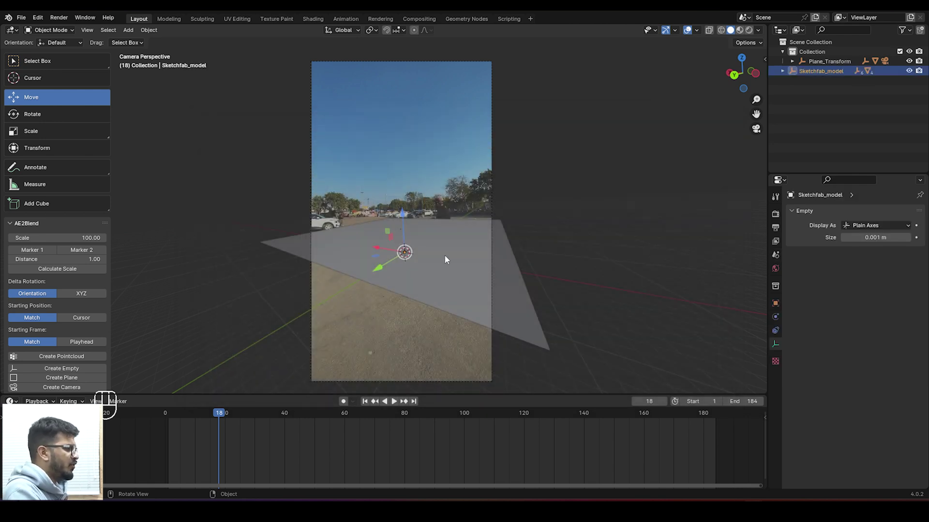
# - Scale the imported coffee box and mug model up uniformly in two passes
pyautogui.press('s')
pyautogui.click(338, 322)
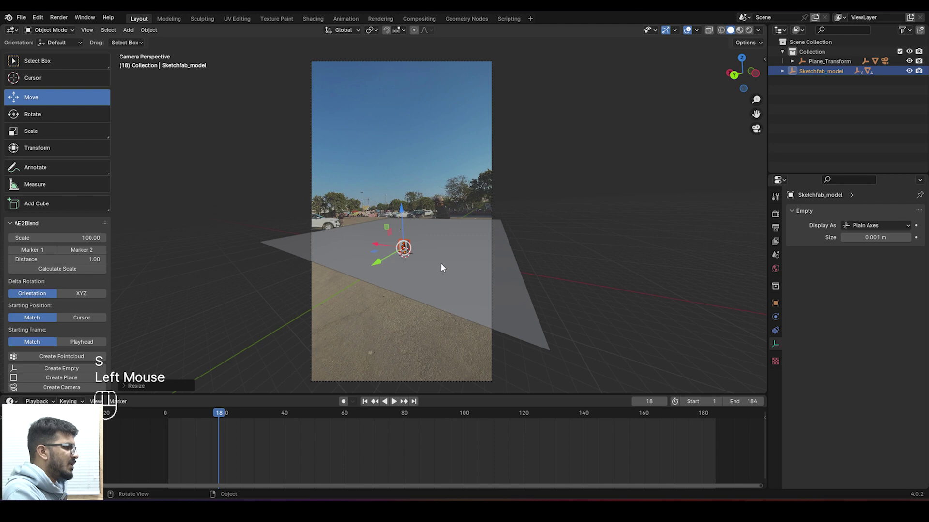
pyautogui.press('s')
pyautogui.click(709, 277)
# - Move the coffee model across the ground plane along the Y axis and about 14.4 m along the X axis
pyautogui.moveTo(709, 277); pyautogui.dragTo(451, 295, button='middle')
pyautogui.scroll(-5, 473, 288)
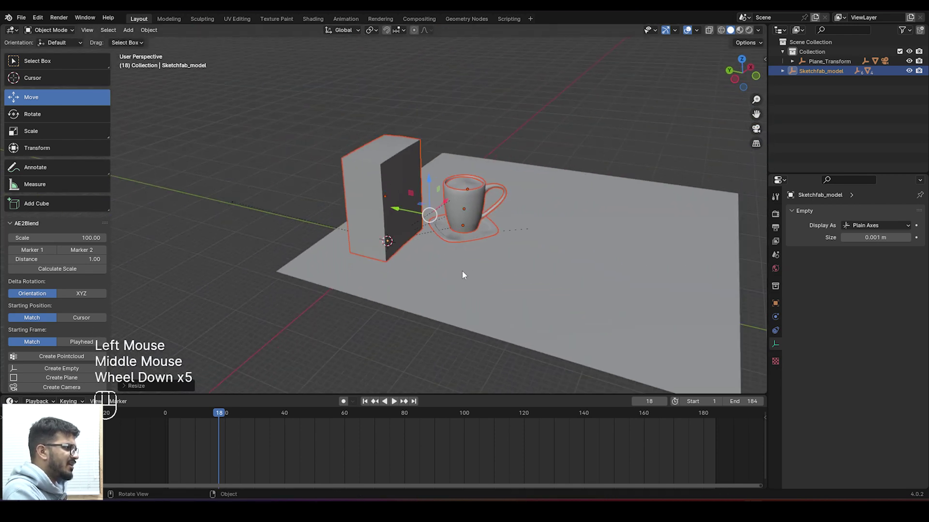
pyautogui.moveTo(401, 211); pyautogui.dragTo(592, 247)
pyautogui.moveTo(592, 247); pyautogui.dragTo(532, 331, button='middle')
pyautogui.moveTo(533, 331); pyautogui.dragTo(628, 309)
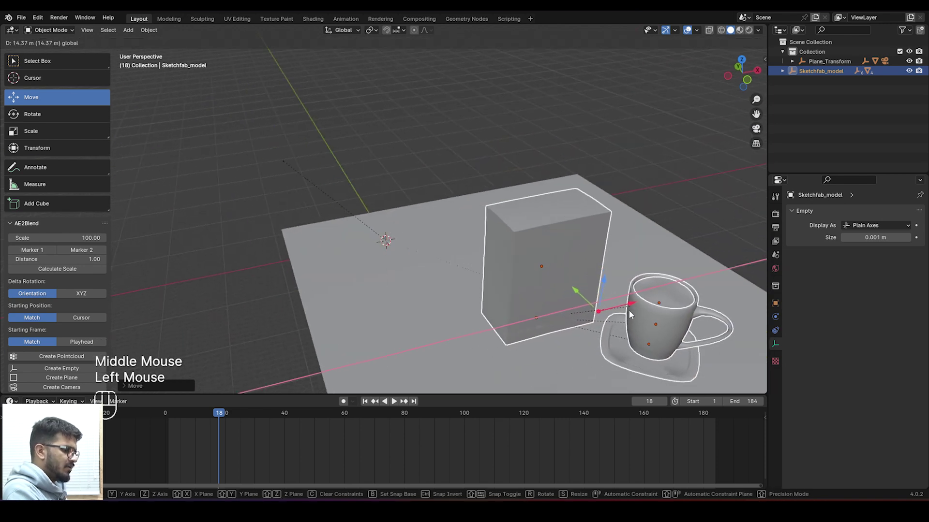
pyautogui.press('KP_0')
pyautogui.scroll(4, 348, 259)
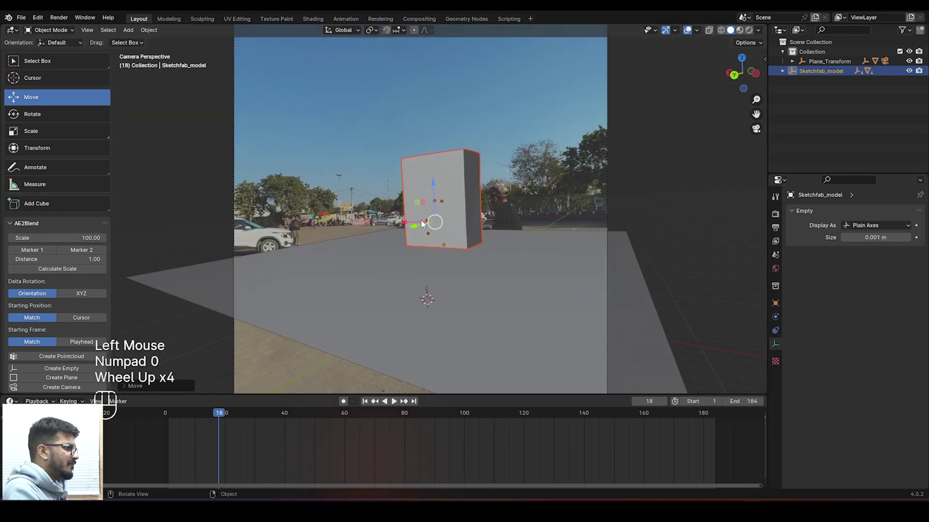
# - Shift the coffee model along X and rotate it about the global Z axis so the mug stands beside the box
pyautogui.click(403, 221)
pyautogui.moveTo(403, 221); pyautogui.dragTo(376, 243)
pyautogui.press('r')
pyautogui.press('z')
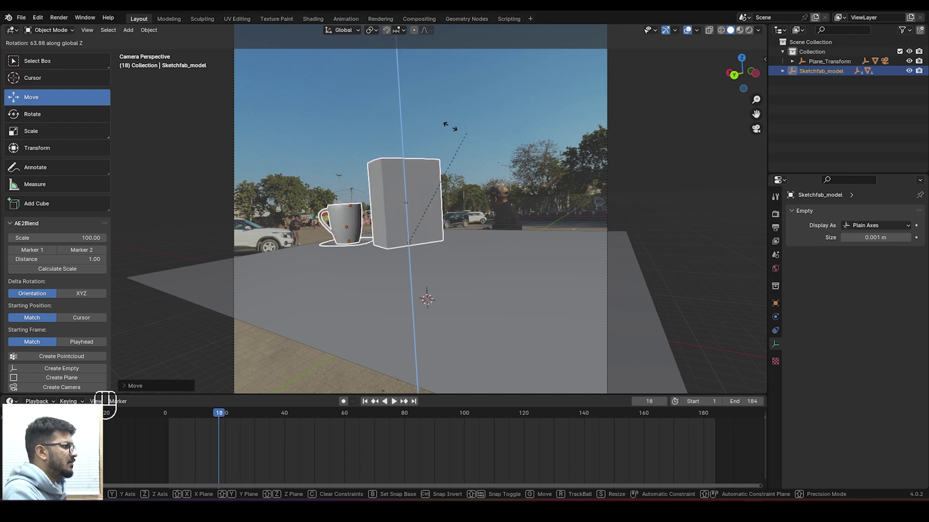
pyautogui.click(356, 113)
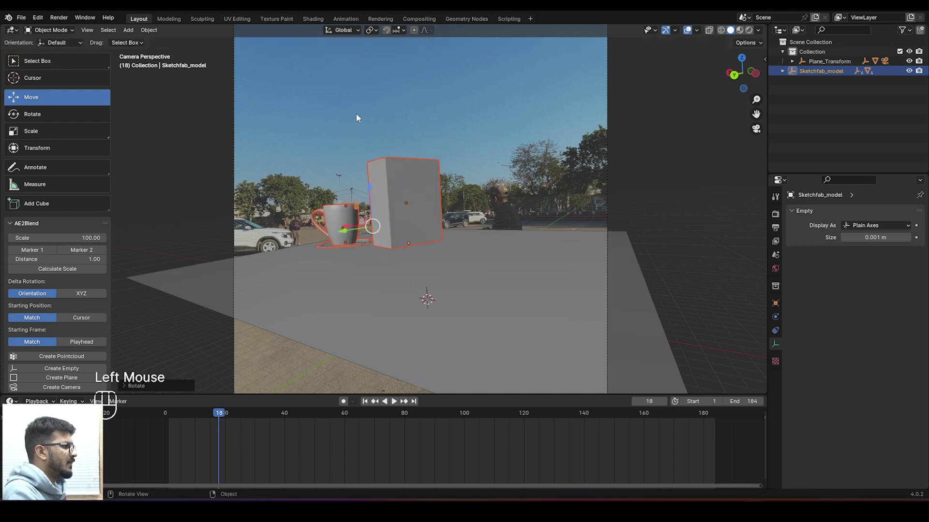
# - Deselect the coffee model and switch the viewport to Material Preview shading to inspect its textures up close
pyautogui.click(551, 219)
pyautogui.scroll(-3, 550, 219)
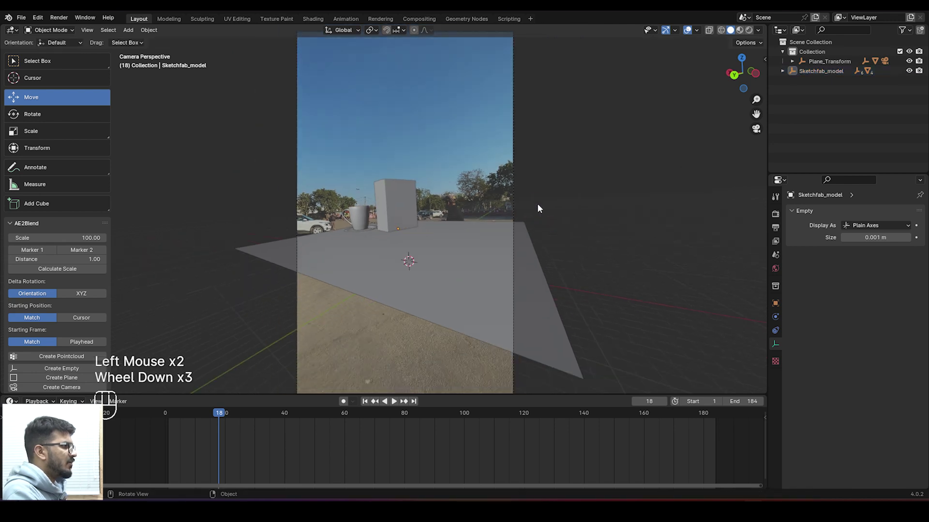
pyautogui.click(739, 31)
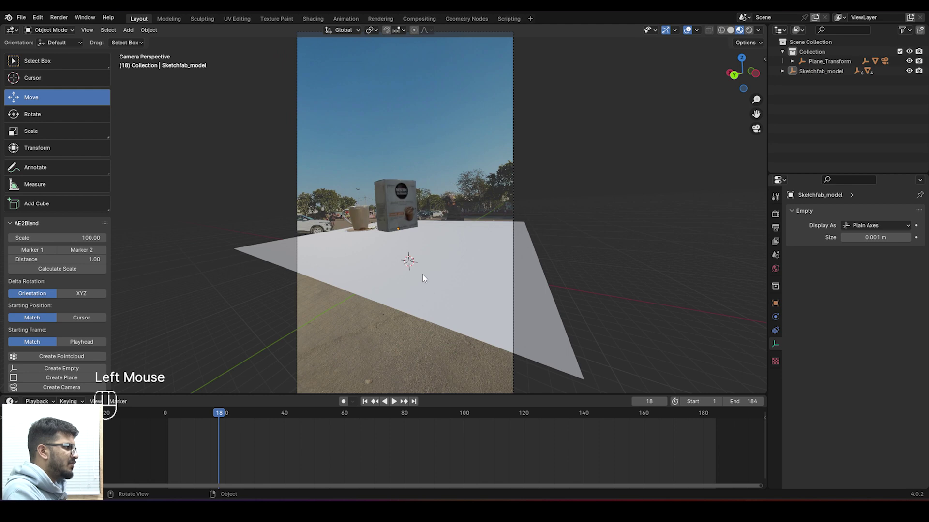
pyautogui.scroll(6, 423, 274)
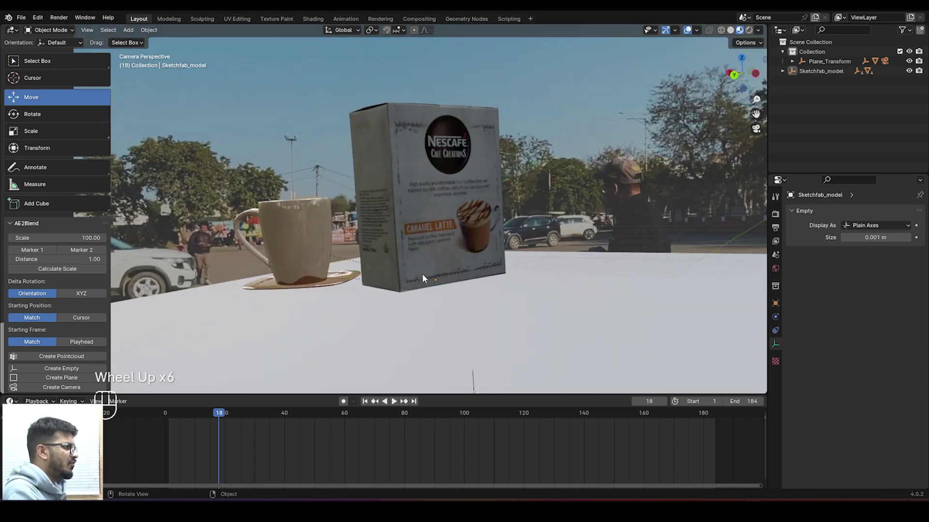
# - Rotate the whole coffee model about 190° around the global Z axis so the box's Caramel Latte front faces the camera
pyautogui.scroll(-3, 423, 274)
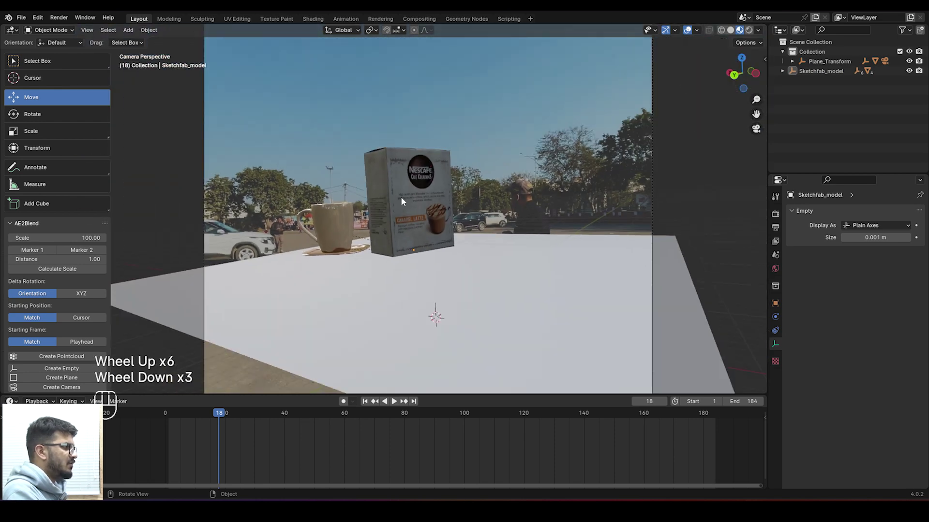
pyautogui.click(815, 71)
pyautogui.press('r')
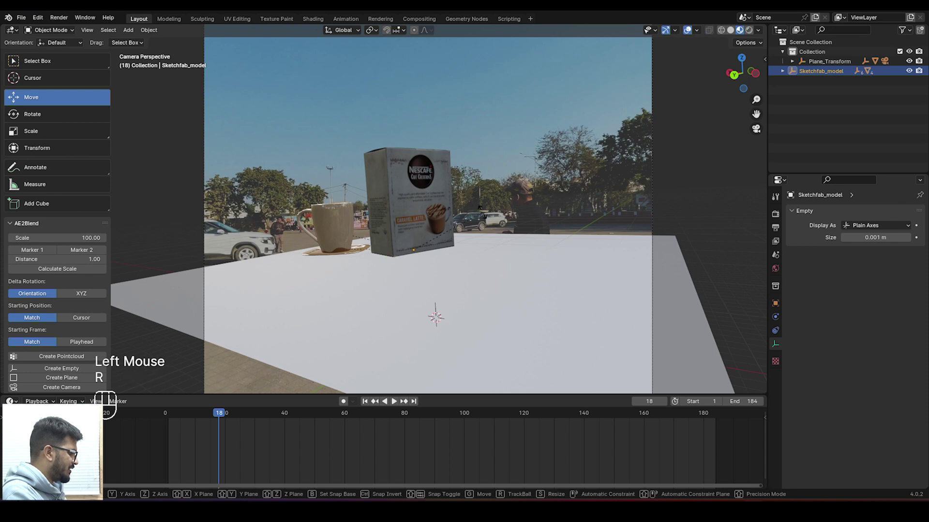
pyautogui.press('z')
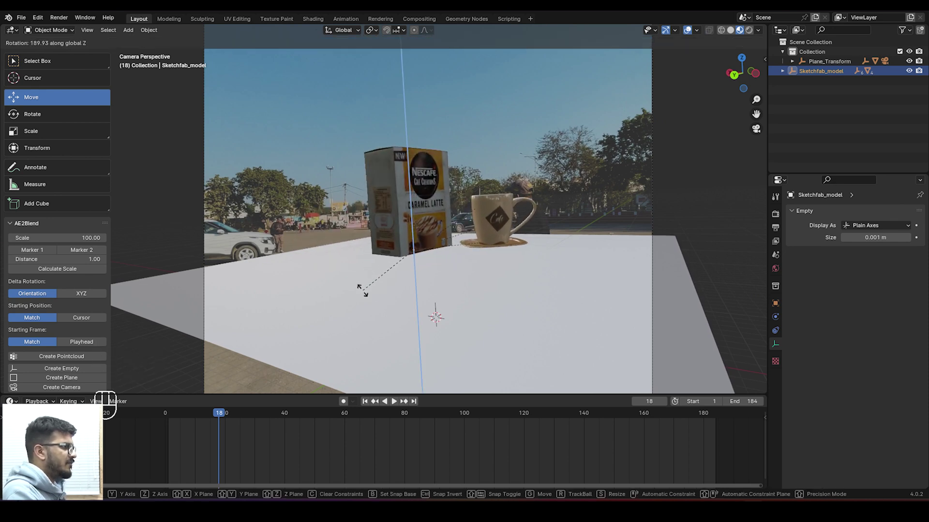
pyautogui.click(385, 285)
# - Select the mug together with its saucer and move both across to the opposite side of the coffee box
pyautogui.doubleClick(478, 245)
pyautogui.click(490, 250)
pyautogui.hotkey('ctrl', 'z')
pyautogui.scroll(1, 500, 216)
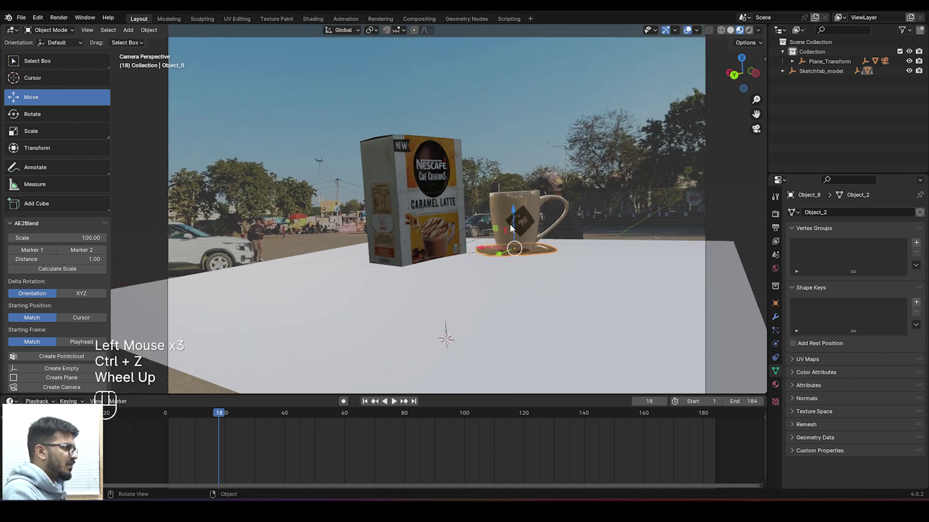
pyautogui.moveTo(509, 224); pyautogui.dragTo(525, 271, button='middle')
pyautogui.scroll(-3, 569, 184)
pyautogui.moveTo(756, 114); pyautogui.dragTo(756, 29)
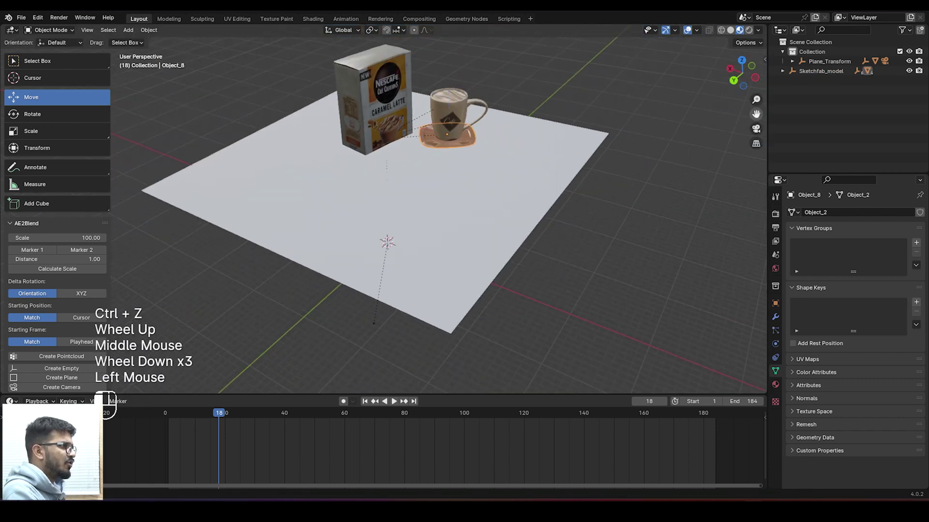
pyautogui.scroll(3, 435, 145)
pyautogui.keyDown('shift'); pyautogui.click(418, 145); pyautogui.keyUp('shift')
pyautogui.keyDown('shift'); pyautogui.click(419, 145); pyautogui.keyUp('shift')
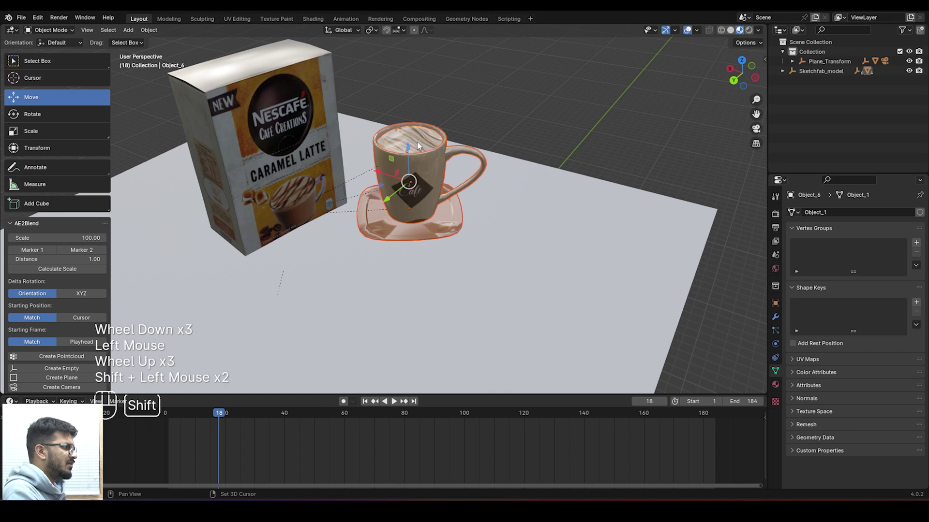
pyautogui.press('KP_0')
pyautogui.moveTo(487, 227); pyautogui.dragTo(283, 227)
pyautogui.moveTo(283, 226); pyautogui.dragTo(347, 266, button='middle')
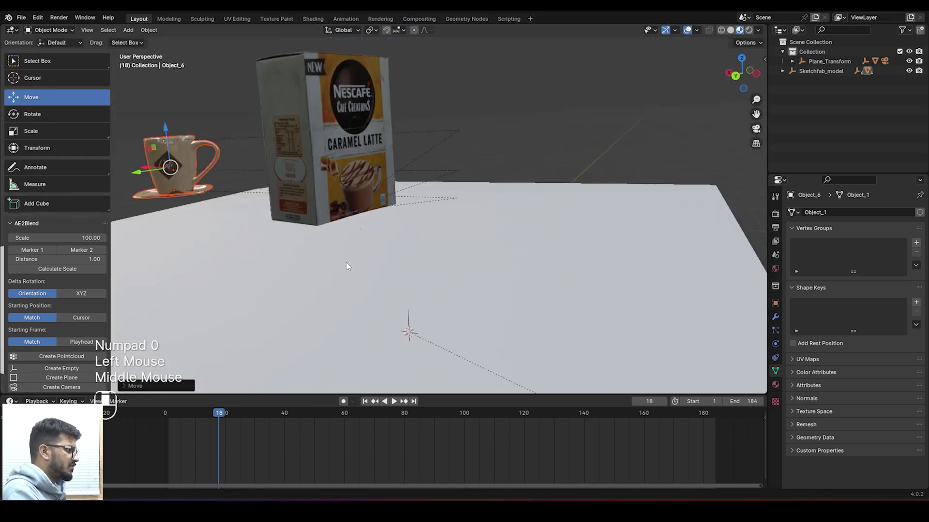
# - Move the mug and saucer closer to the box so they stand slightly in front of it, and return to the camera view
pyautogui.scroll(-2, 346, 266)
pyautogui.moveTo(169, 193); pyautogui.dragTo(287, 228)
pyautogui.click(221, 106)
pyautogui.press('KP_0')
pyautogui.scroll(-3, 419, 228)
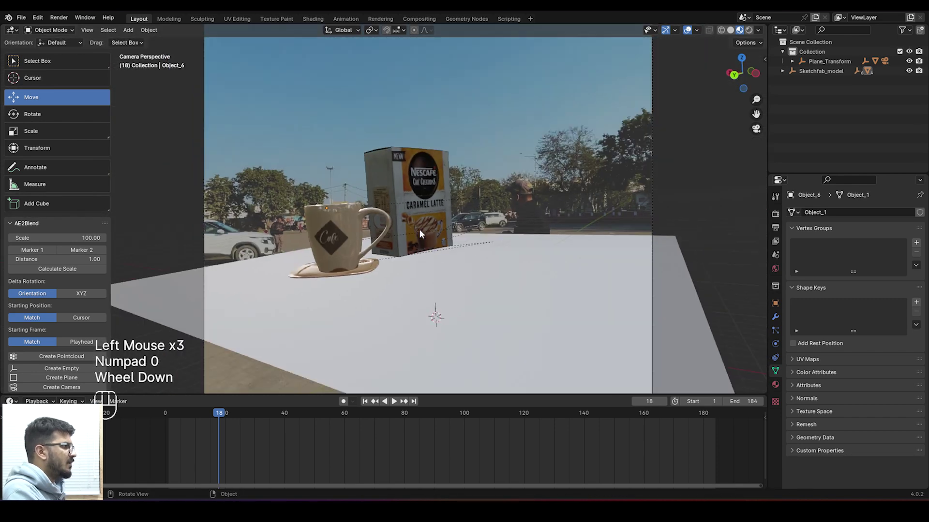
# - Try to scale up only the coffee box, then undo the resize
pyautogui.click(407, 199)
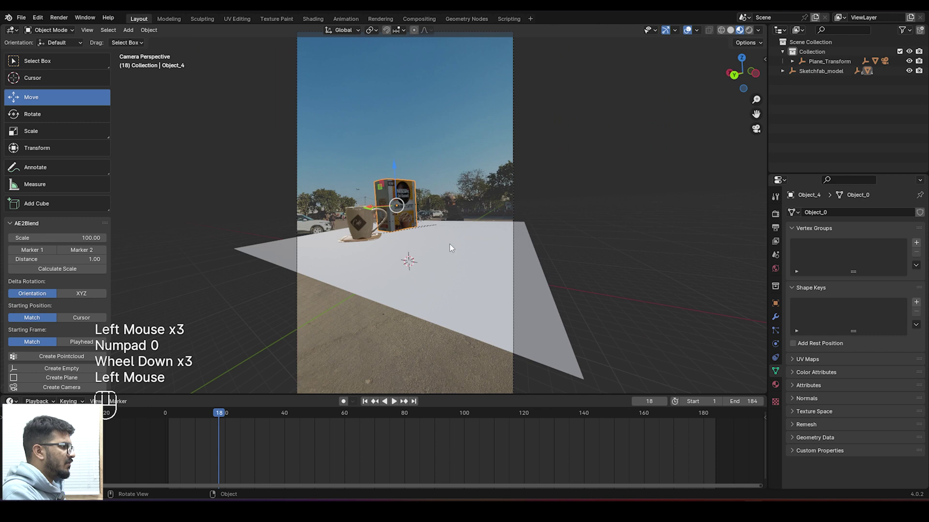
pyautogui.scroll(1, 431, 229)
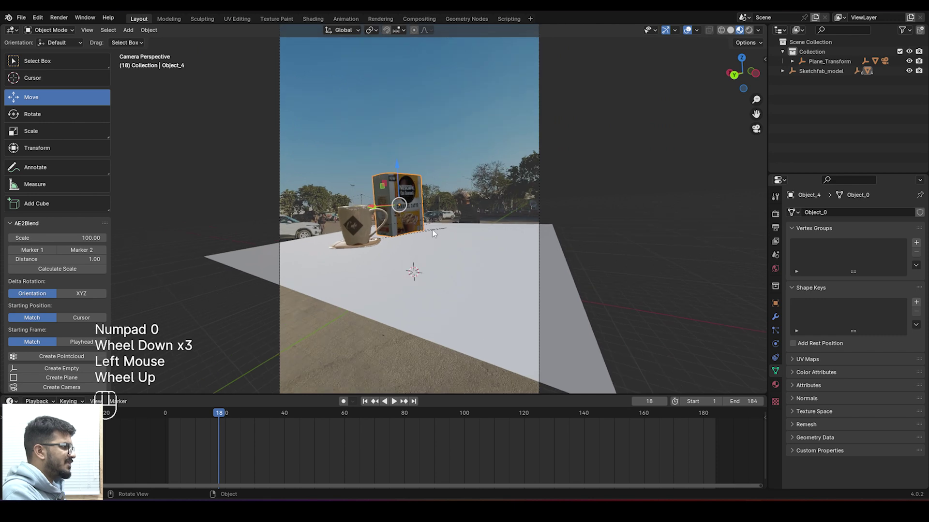
pyautogui.press('s')
pyautogui.click(463, 227)
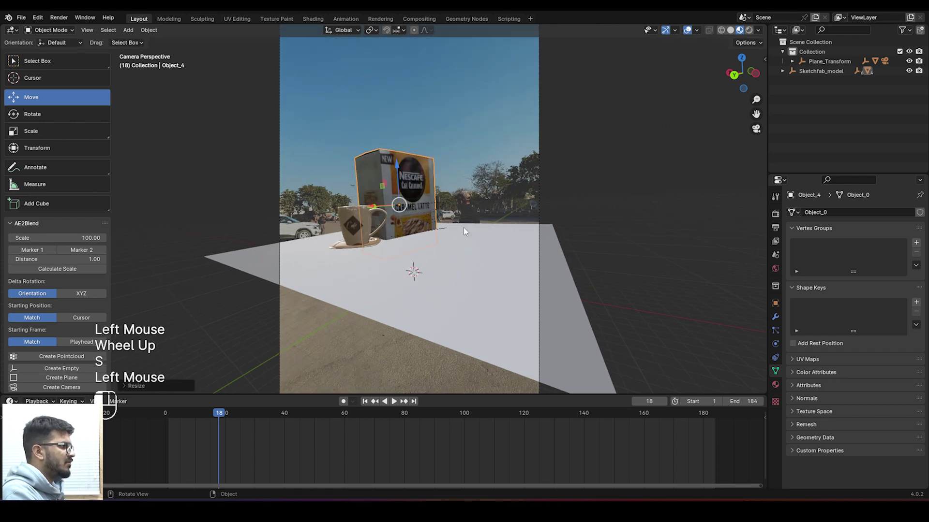
pyautogui.hotkey('ctrl', 'z')
# - Try to scale up the whole Sketchfab_model uniformly by about 1.44, then undo the resize
pyautogui.click(821, 71)
pyautogui.press('s')
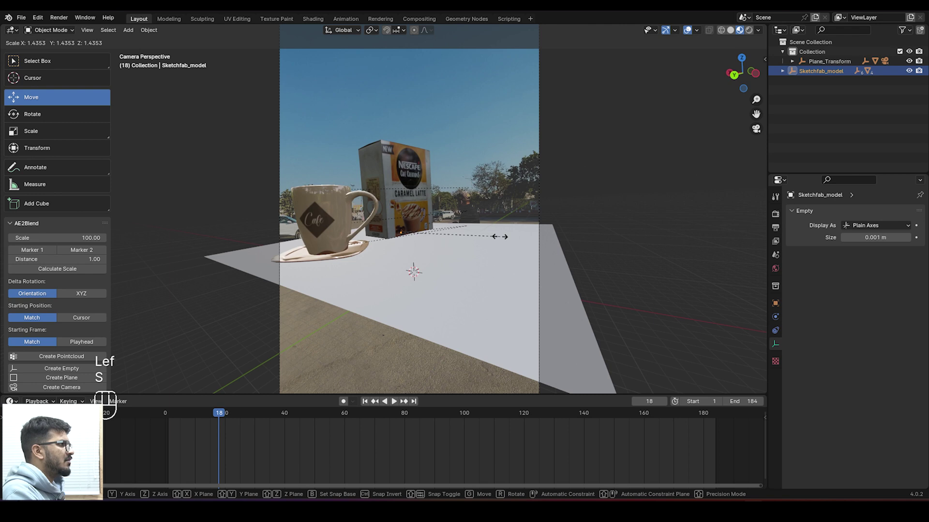
pyautogui.click(503, 236)
pyautogui.hotkey('ctrl', 'z')
# - Scale only the coffee box up uniformly by about 1.55
pyautogui.click(415, 192)
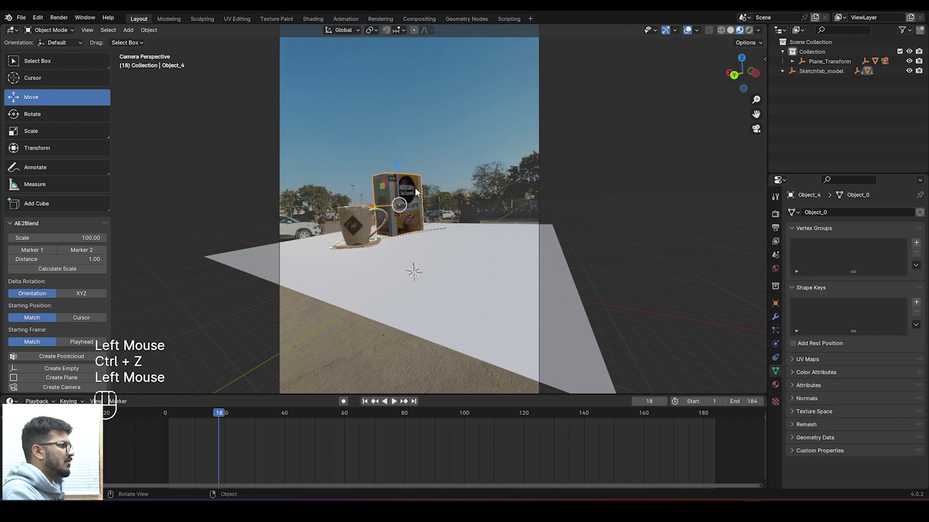
pyautogui.press('s')
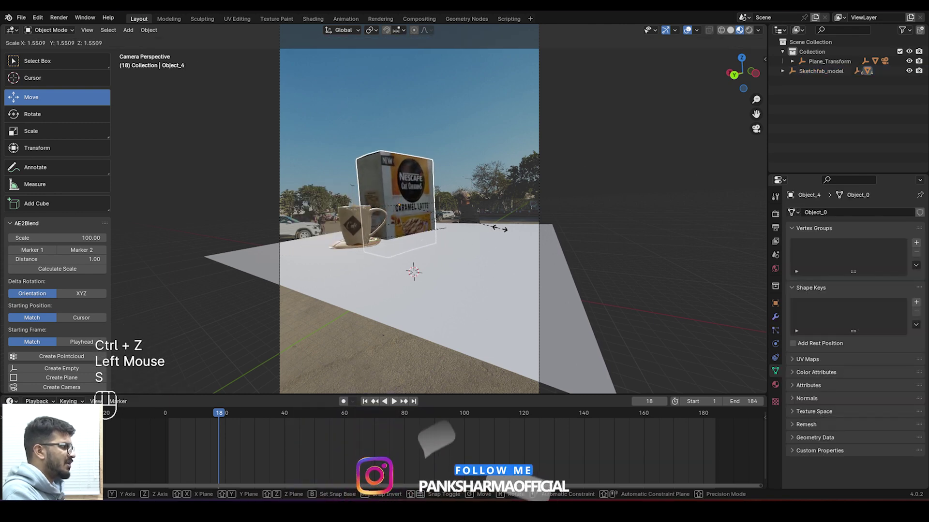
pyautogui.click(500, 229)
# - Raise the coffee box along the Z axis onto the ground plane, adding a final lift of about 0.96 m, and save the file
pyautogui.moveTo(400, 175); pyautogui.dragTo(421, 254)
pyautogui.scroll(4, 421, 255)
pyautogui.press('g')
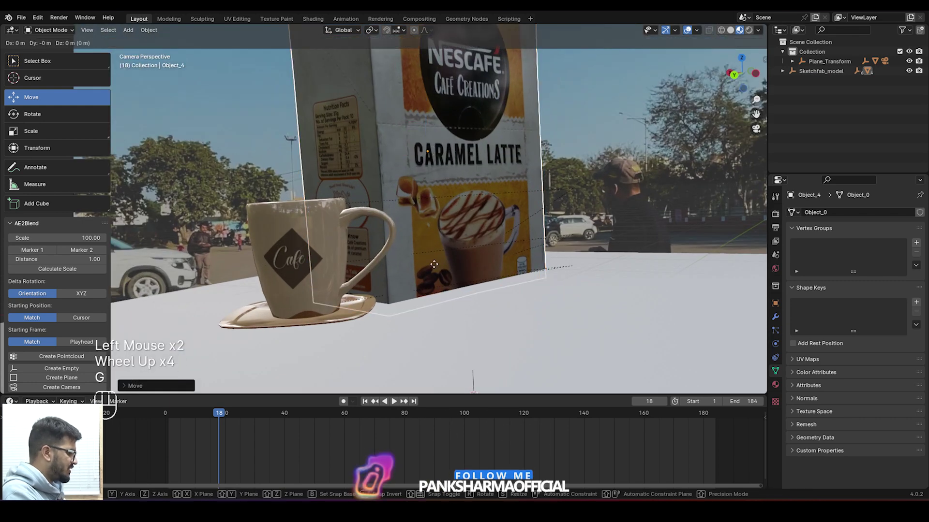
pyautogui.press('z')
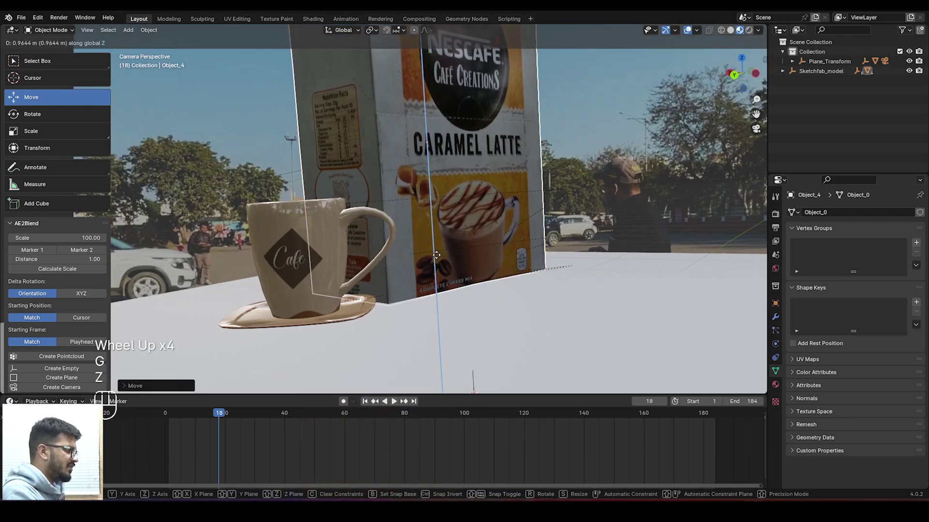
pyautogui.click(436, 255)
pyautogui.click(601, 151)
pyautogui.scroll(-4, 600, 153)
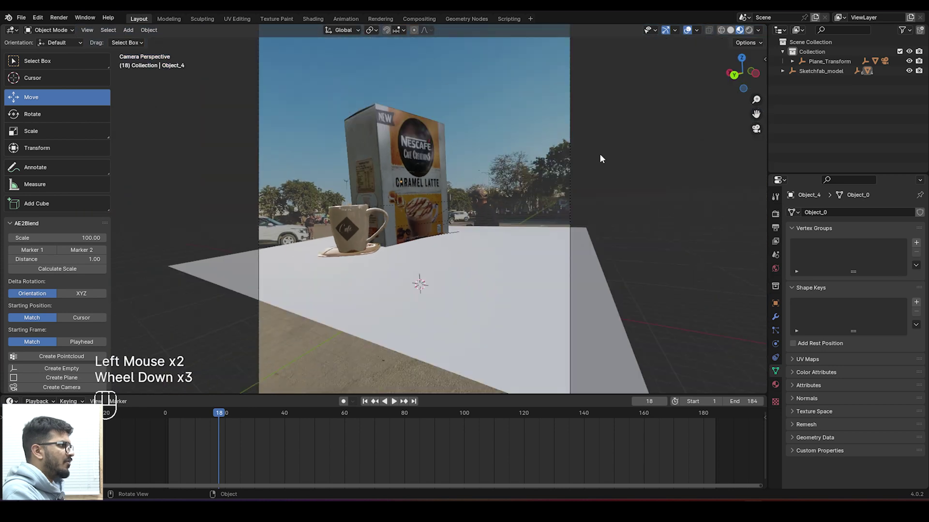
pyautogui.hotkey('ctrl', 's')
pyautogui.scroll(-1, 556, 188)
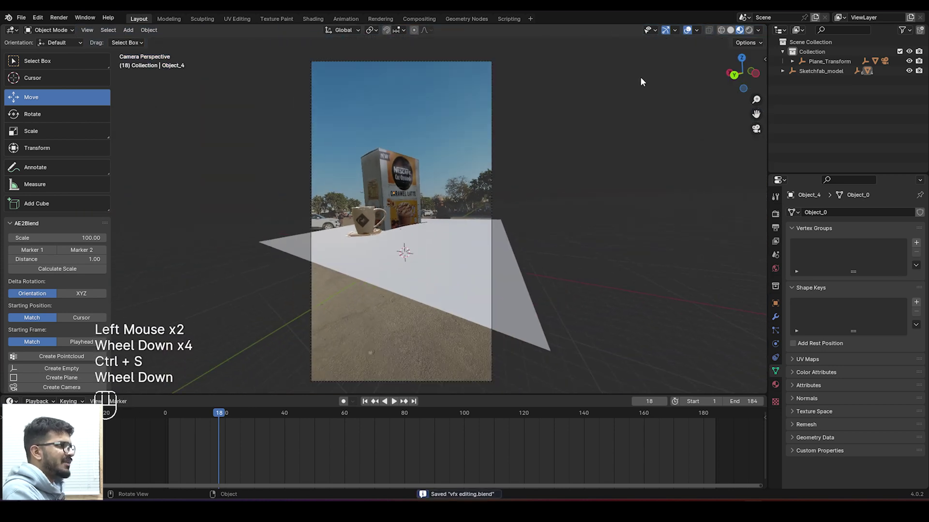
# - Set the render engine to Cycles with GPU Compute as the device
pyautogui.click(775, 214)
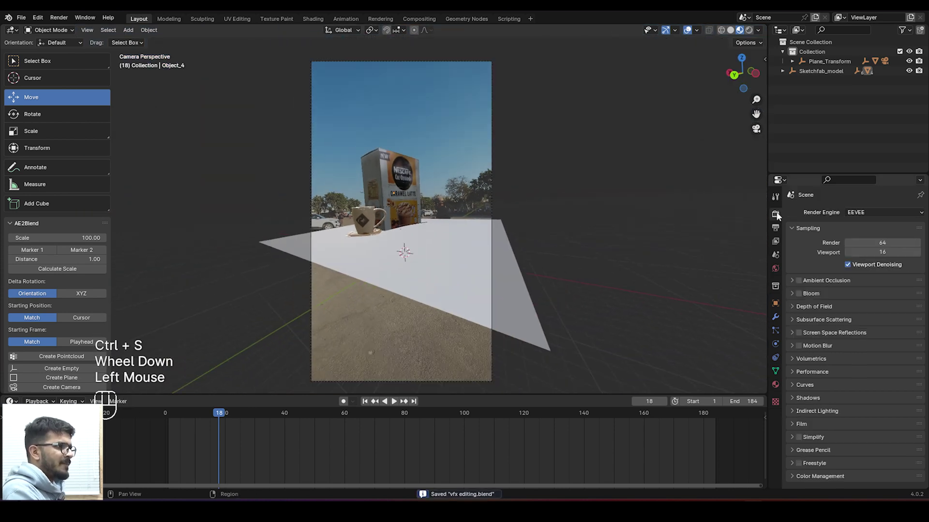
pyautogui.click(858, 212)
pyautogui.click(852, 246)
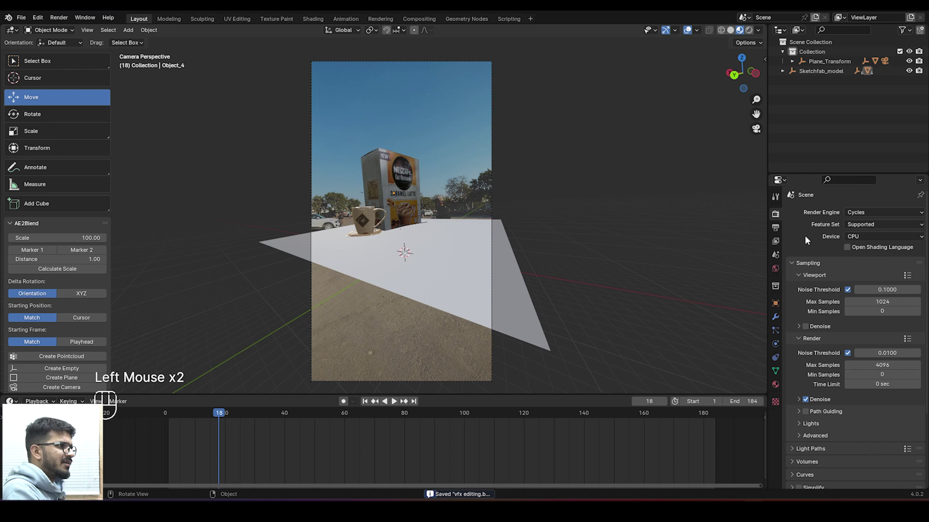
pyautogui.click(866, 236)
pyautogui.click(850, 259)
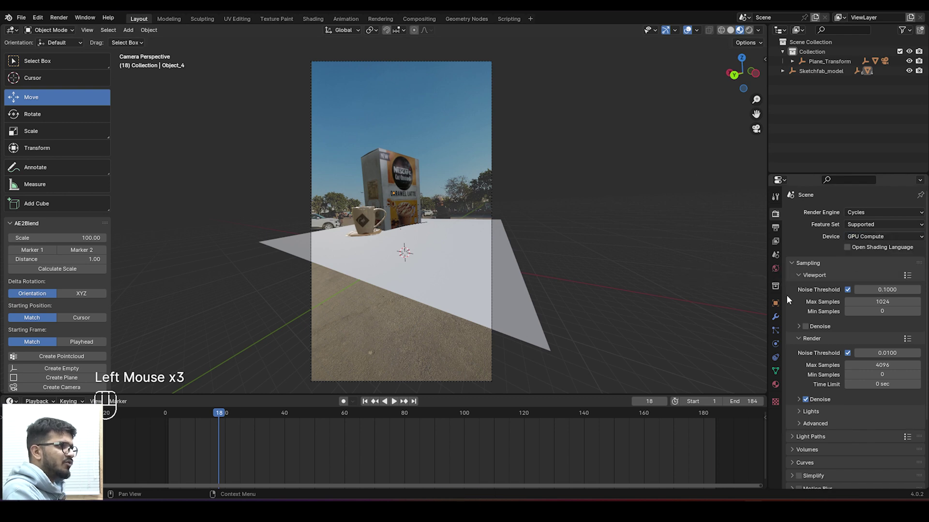
# - Set the maximum samples to 100 for both viewport and final render, and save the file
pyautogui.write('0')
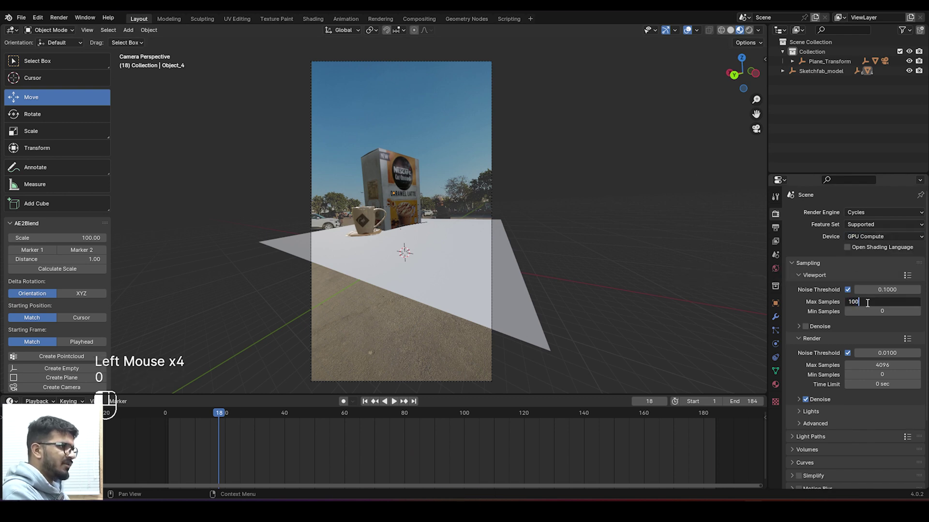
pyautogui.click(870, 365)
pyautogui.write('100')
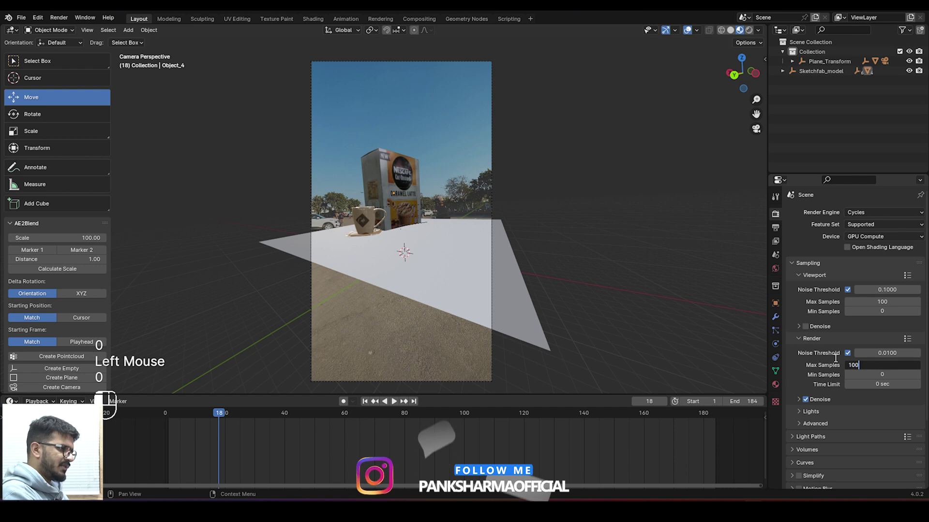
pyautogui.click(832, 354)
pyautogui.hotkey('ctrl', 's')
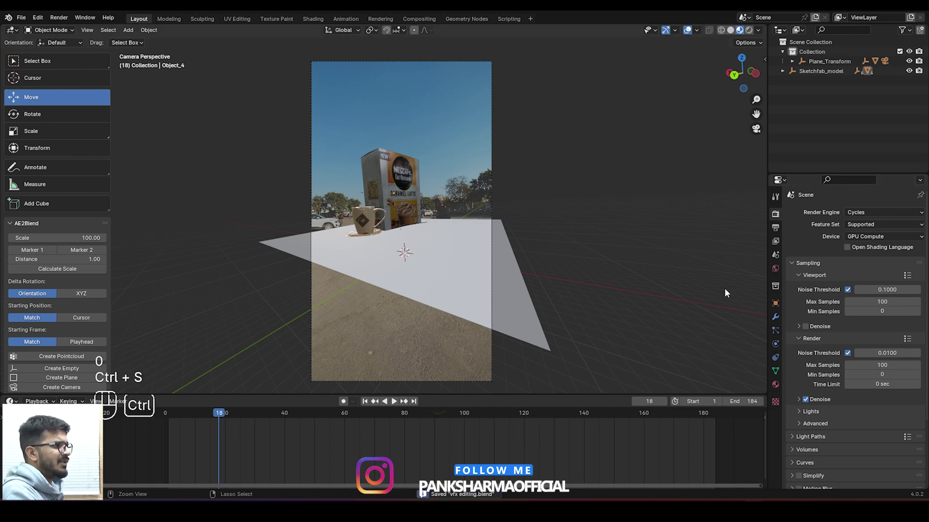
# - Switch the viewport to Rendered shading to preview the coffee model, and save the file
pyautogui.click(749, 31)
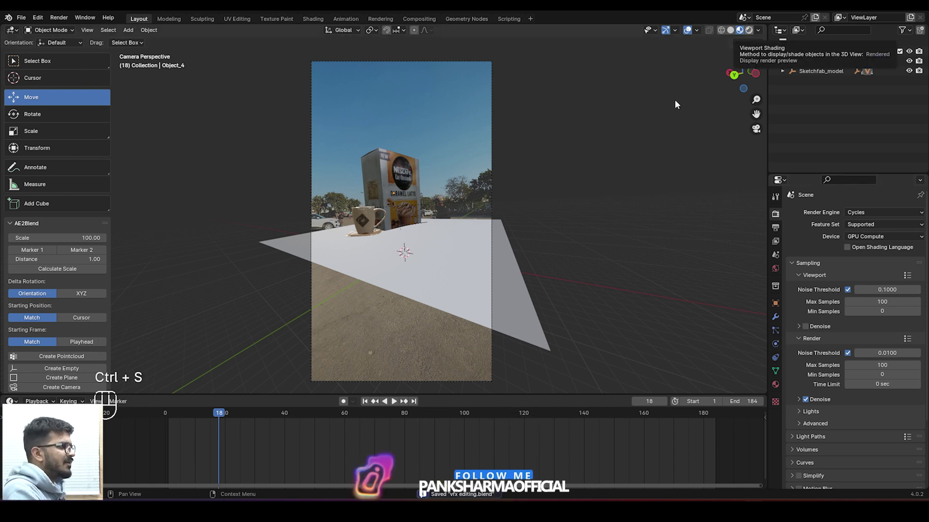
pyautogui.scroll(2, 587, 228)
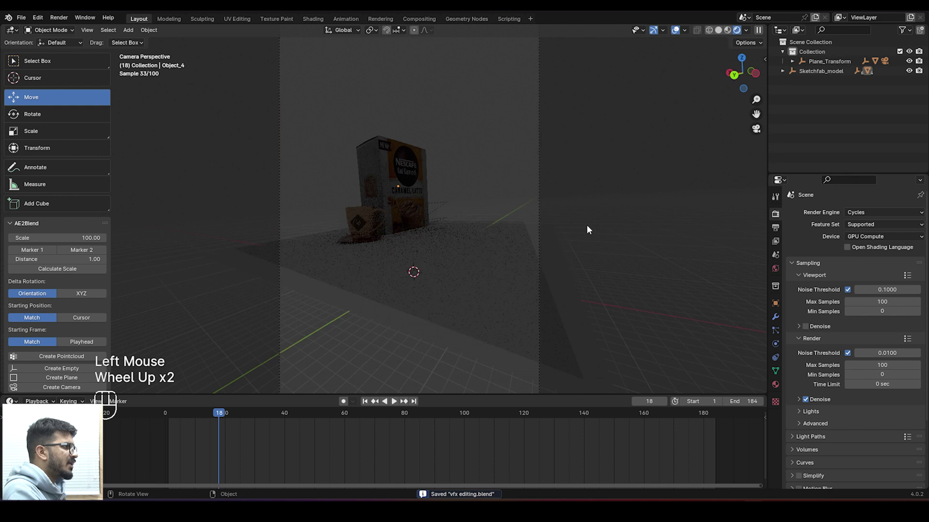
pyautogui.scroll(2, 586, 224)
pyautogui.hotkey('ctrl', 's')
pyautogui.scroll(-3, 584, 226)
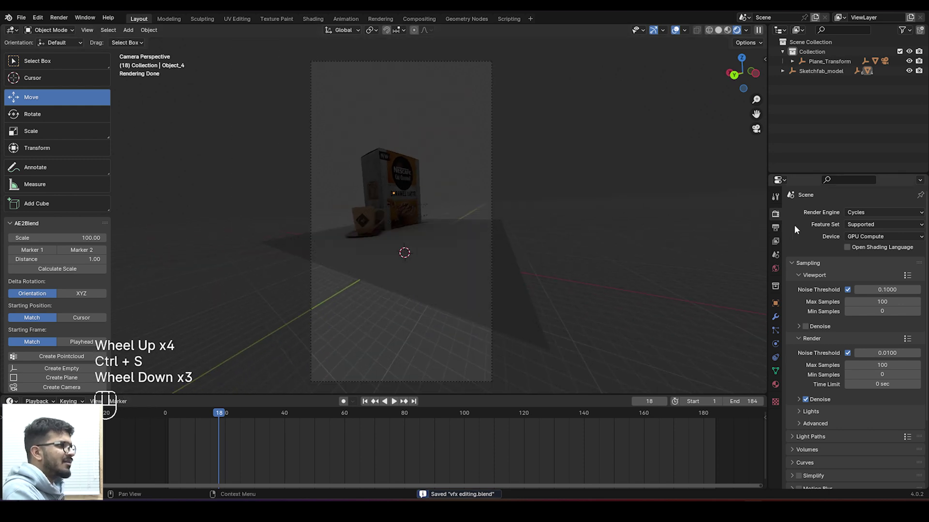
# - Enable the Transparent film option in the render settings so the footage shows behind the model, and save the file
pyautogui.click(775, 228)
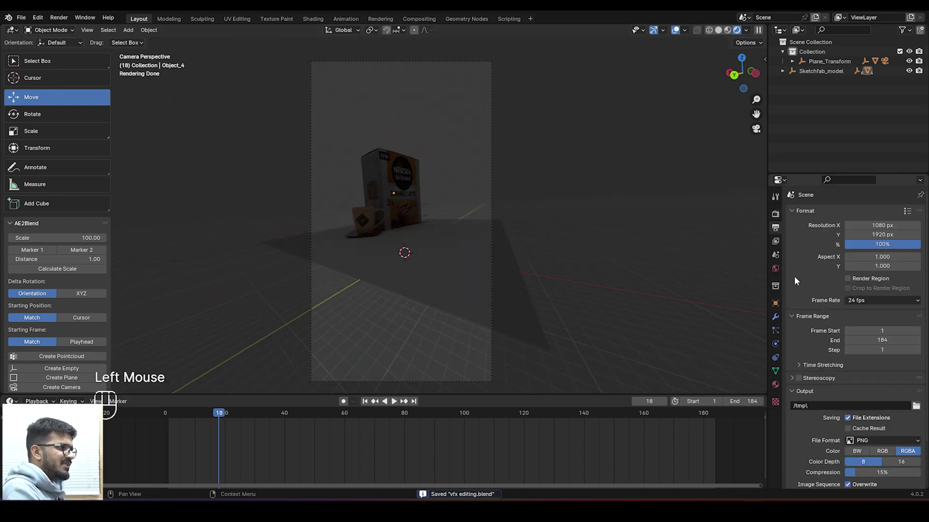
pyautogui.scroll(-2, 805, 314)
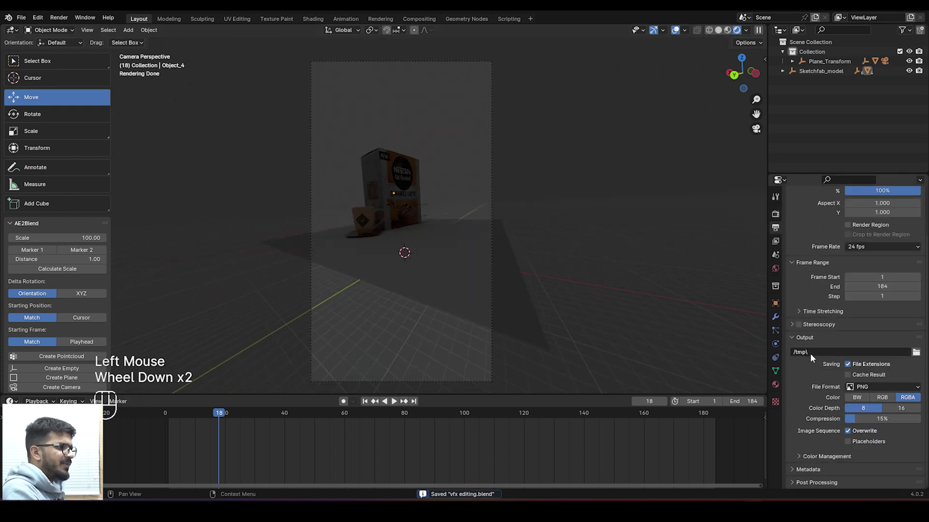
pyautogui.click(776, 215)
pyautogui.scroll(-2, 811, 382)
pyautogui.click(806, 416)
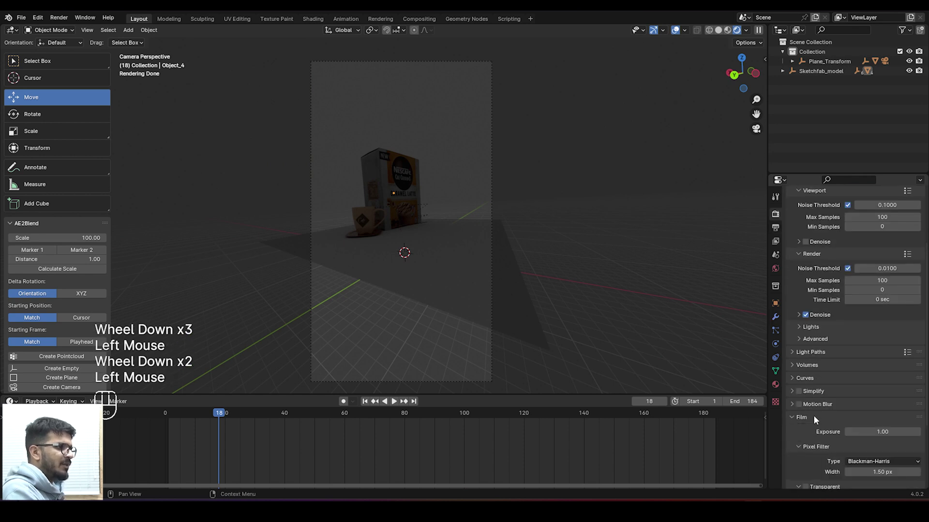
pyautogui.scroll(-2, 814, 415)
pyautogui.click(806, 410)
pyautogui.scroll(4, 558, 210)
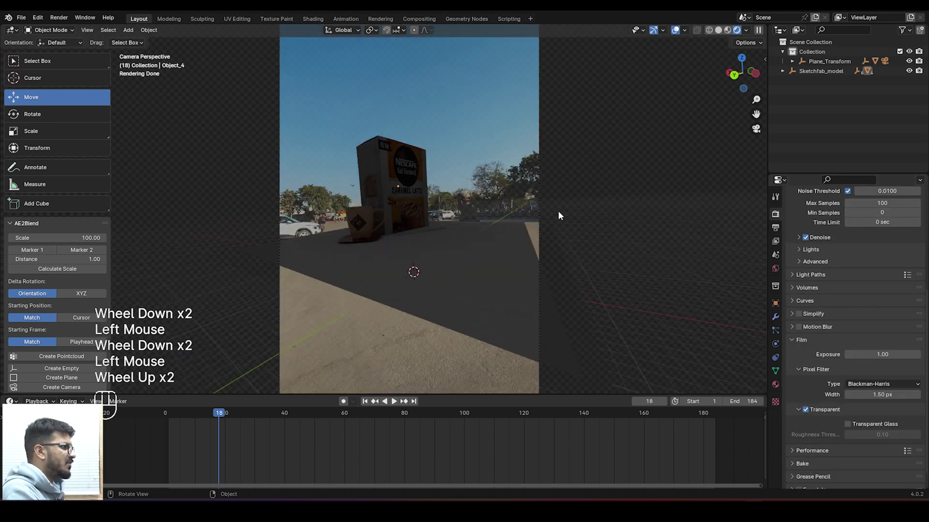
pyautogui.hotkey('ctrl', 's')
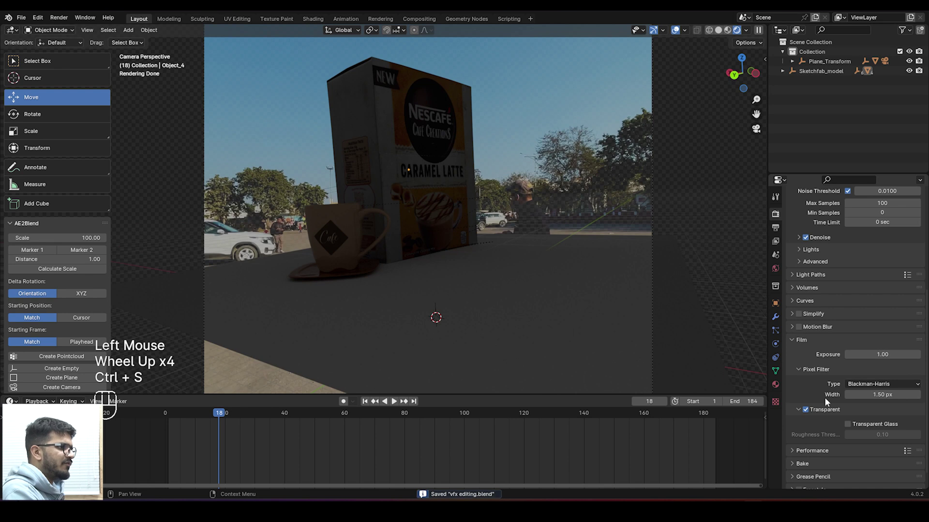
pyautogui.scroll(-2, 824, 368)
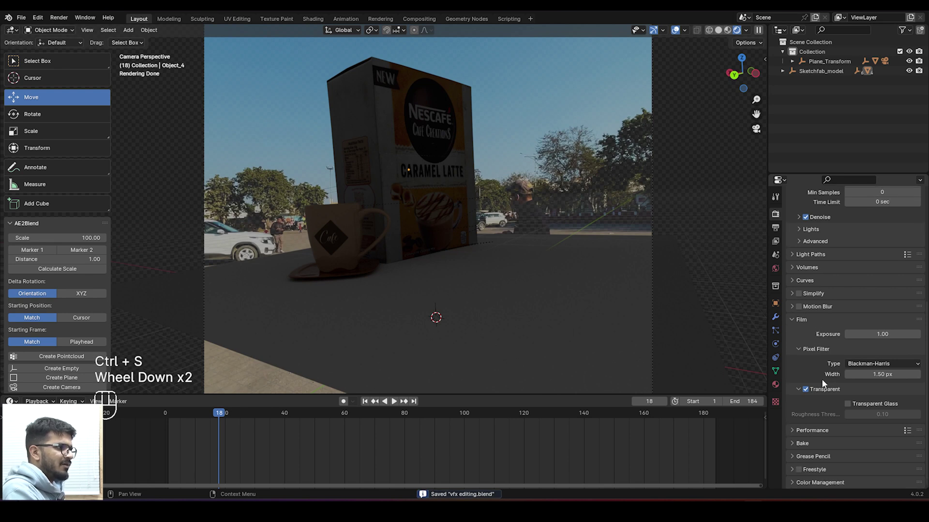
pyautogui.scroll(6, 809, 334)
pyautogui.scroll(-2, 816, 333)
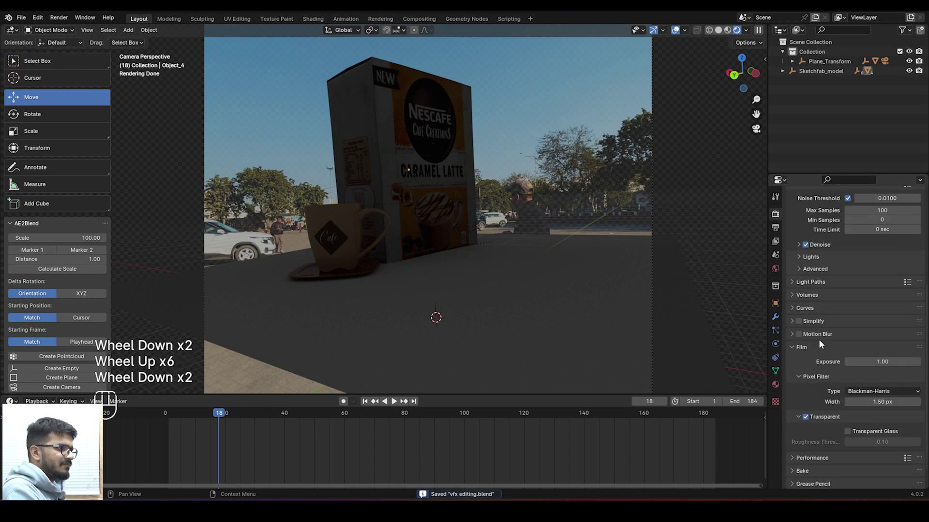
pyautogui.scroll(-2, 654, 147)
pyautogui.scroll(-1, 479, 53)
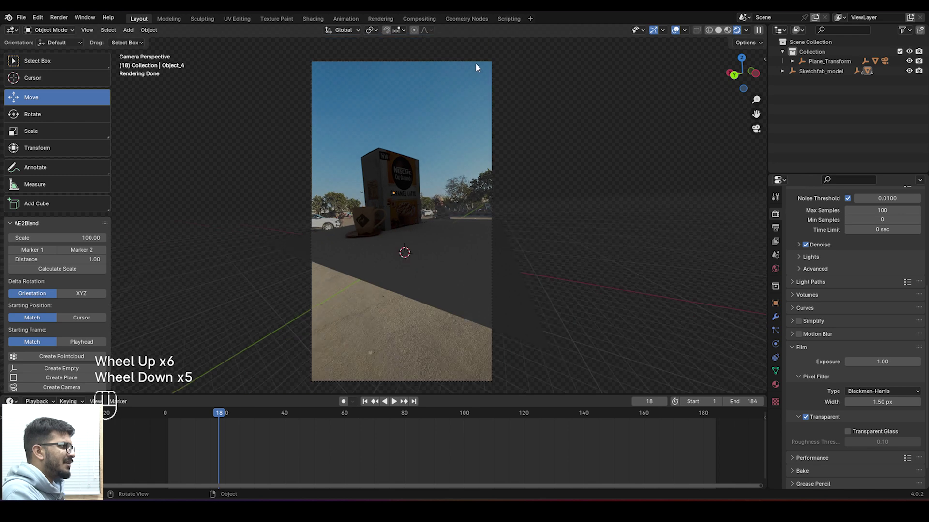
# - Set the opacity of the camera's 1.mp4 background clip to 1.000 and save the file
pyautogui.click(471, 60)
pyautogui.scroll(2, 480, 176)
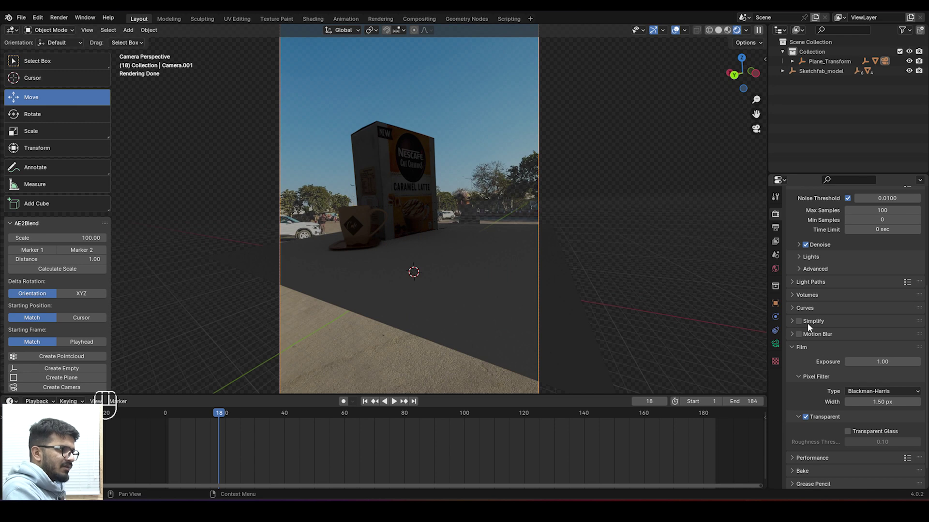
pyautogui.click(776, 344)
pyautogui.scroll(-6, 826, 380)
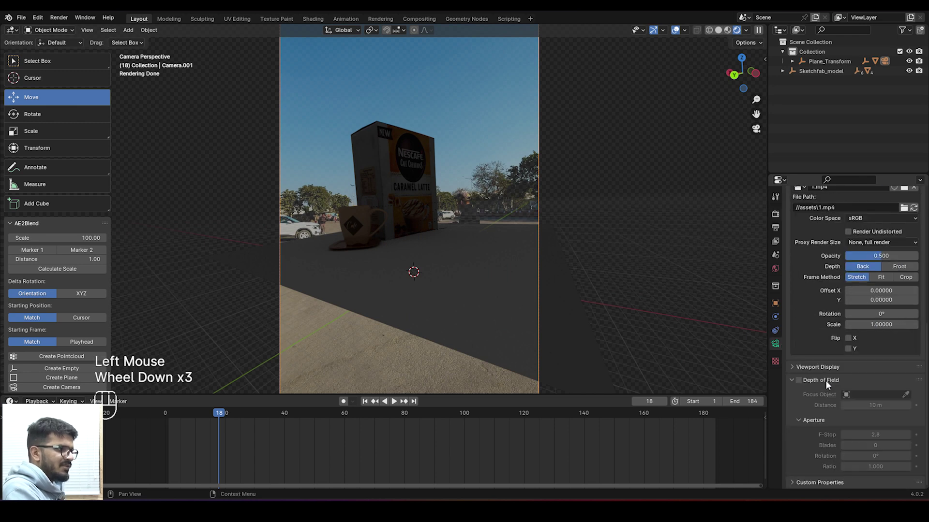
pyautogui.scroll(3, 807, 338)
pyautogui.moveTo(860, 314); pyautogui.dragTo(898, 314)
pyautogui.click(644, 204)
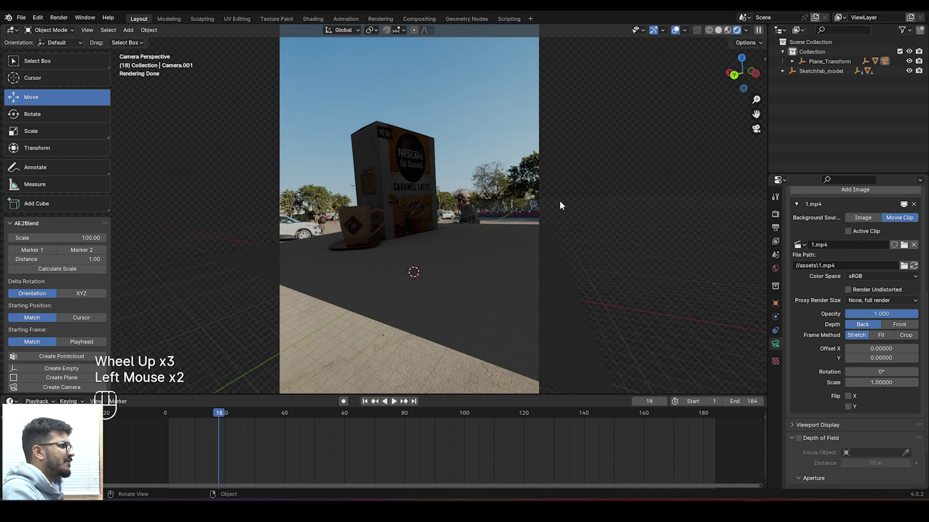
pyautogui.hotkey('ctrl', 's')
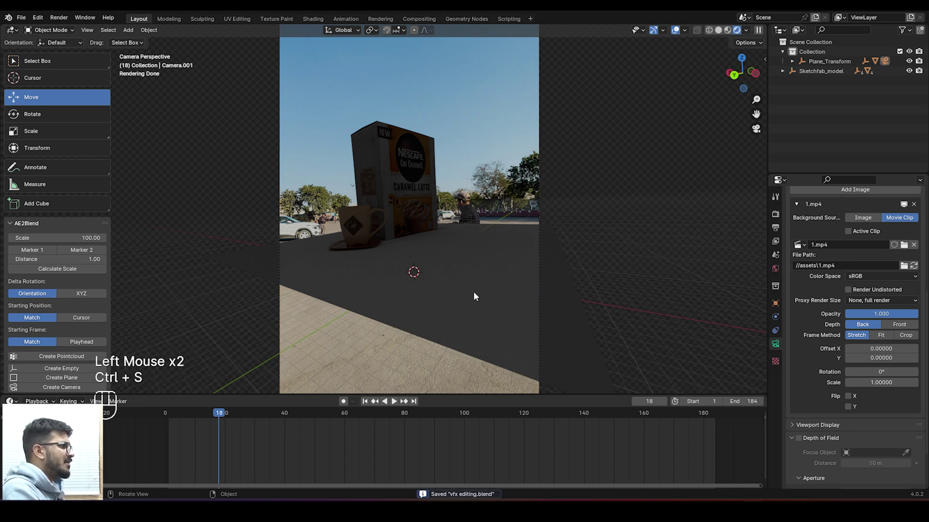
# - Turn the ground plane into a Shadow Catcher in its object visibility settings
pyautogui.click(474, 293)
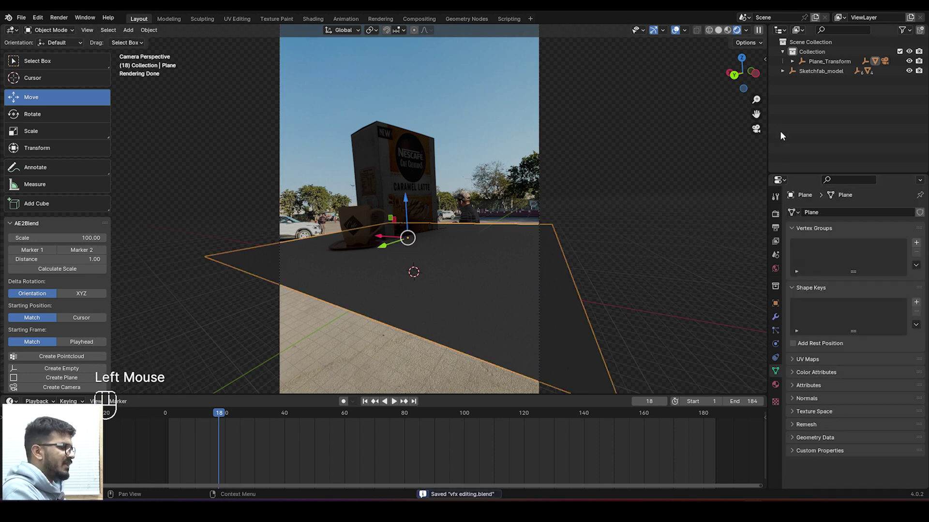
pyautogui.click(775, 303)
pyautogui.scroll(-1, 828, 407)
pyautogui.click(786, 445)
pyautogui.scroll(-3, 837, 407)
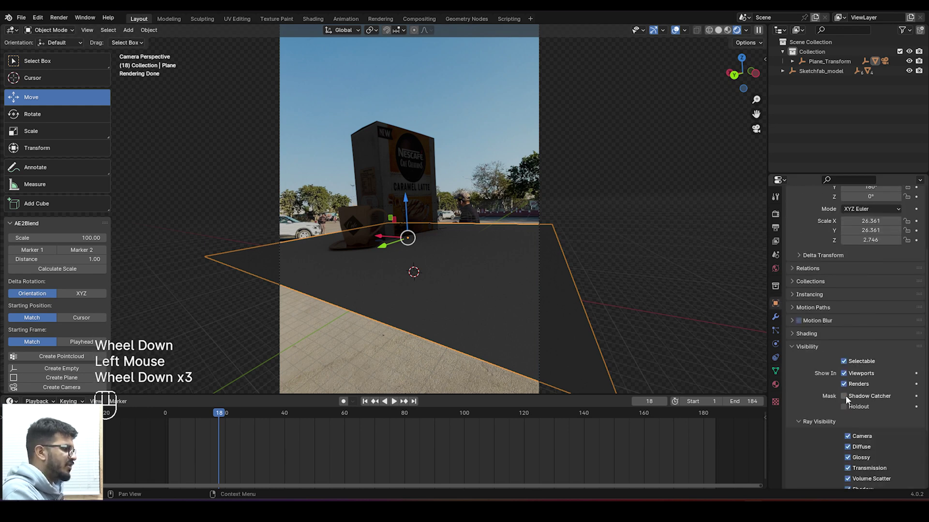
pyautogui.click(844, 397)
pyautogui.click(641, 137)
pyautogui.scroll(-3, 440, 228)
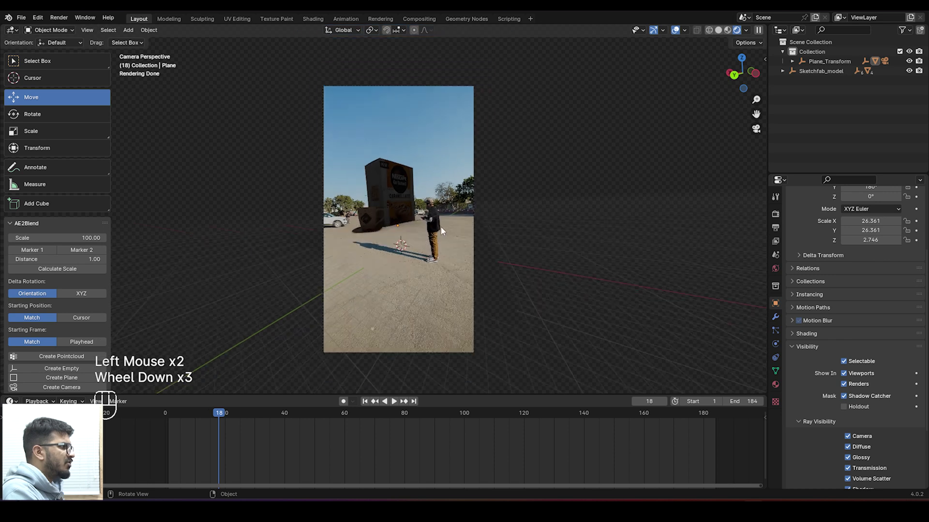
# - Inspect the models on the ground plane from another angle, return to the camera view, and go to frame 1
pyautogui.scroll(5, 437, 228)
pyautogui.scroll(-1, 507, 251)
pyautogui.moveTo(507, 252); pyautogui.dragTo(603, 248, button='middle')
pyautogui.scroll(-3, 484, 244)
pyautogui.press('KP_0')
pyautogui.scroll(-3, 530, 277)
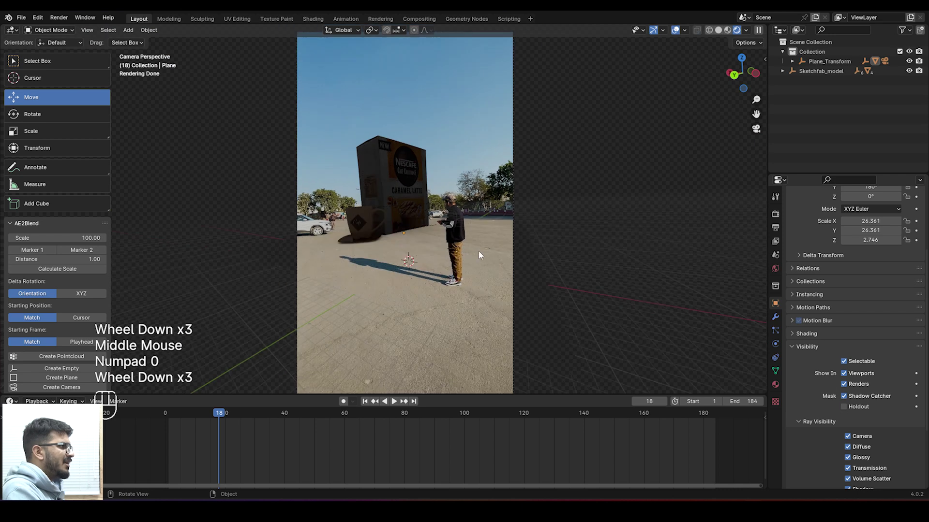
pyautogui.moveTo(222, 417); pyautogui.dragTo(169, 420)
pyautogui.scroll(-2, 489, 198)
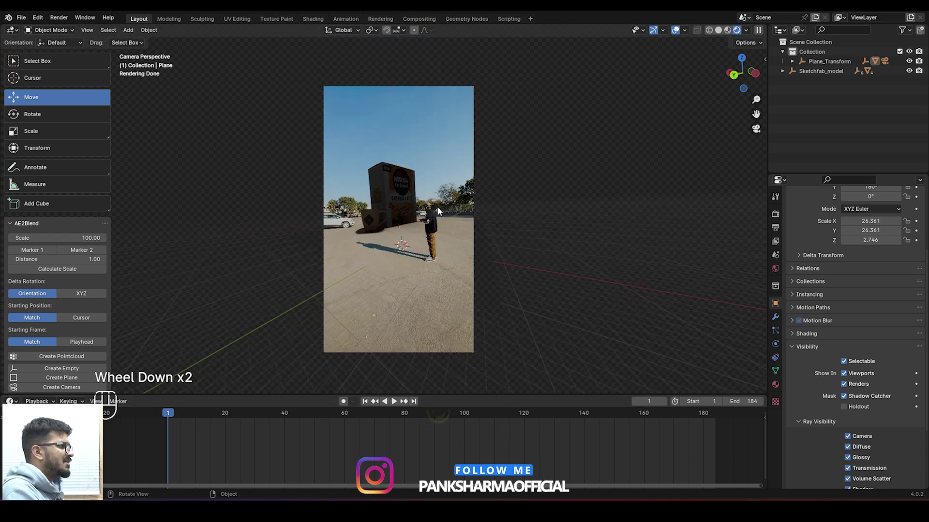
# - Select all the mug and saucer parts and move them along the Y axis, away from the coffee box
pyautogui.scroll(2, 430, 213)
pyautogui.scroll(3, 423, 216)
pyautogui.moveTo(424, 215); pyautogui.dragTo(332, 265, button='middle')
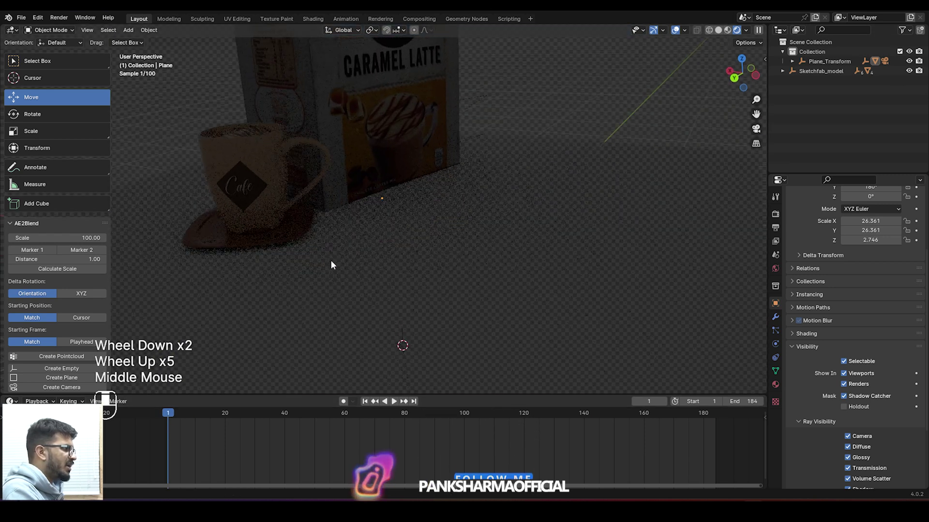
pyautogui.scroll(-2, 338, 214)
pyautogui.click(298, 156)
pyautogui.keyDown('shift'); pyautogui.click(299, 179); pyautogui.keyUp('shift')
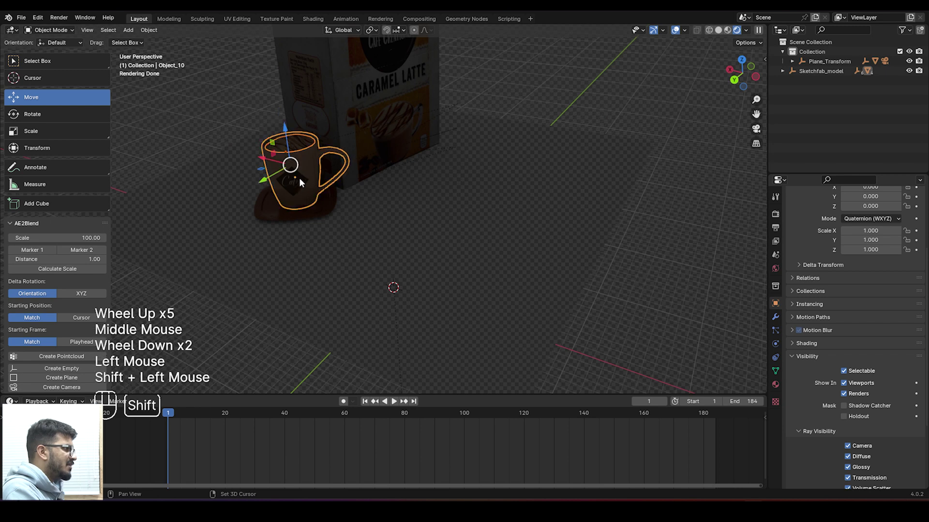
pyautogui.moveTo(400, 213); pyautogui.dragTo(381, 211, button='middle')
pyautogui.press('KP_0')
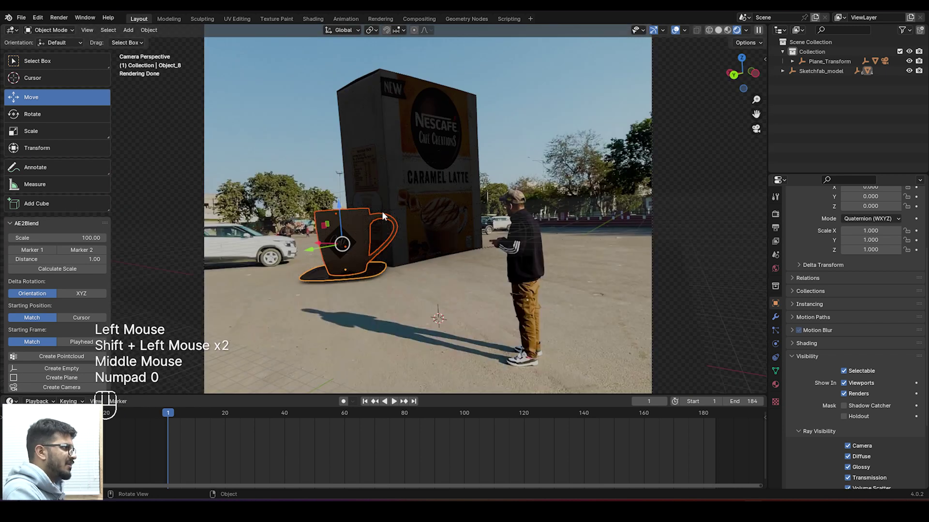
pyautogui.scroll(-1, 399, 232)
pyautogui.scroll(-1, 399, 233)
pyautogui.click(330, 239)
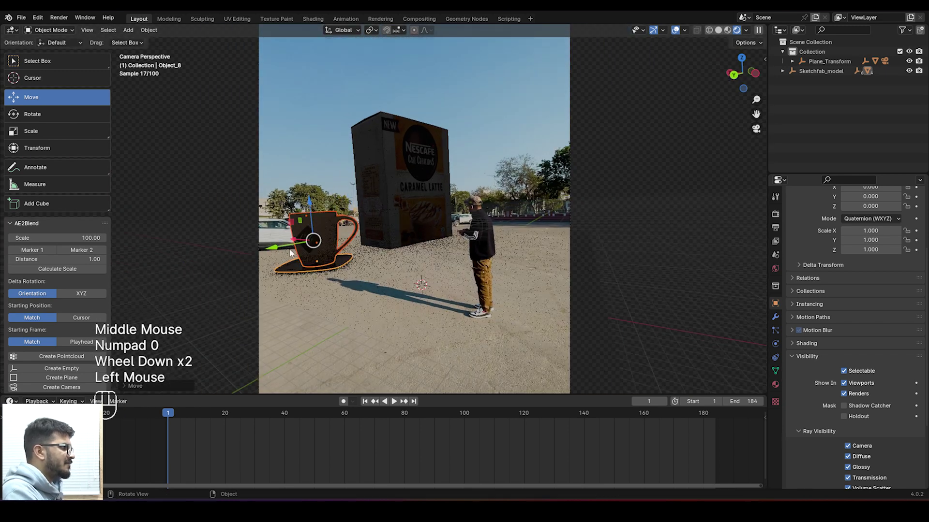
pyautogui.click(361, 151)
# - Scale the coffee box up uniformly to about 2.128
pyautogui.scroll(-2, 422, 176)
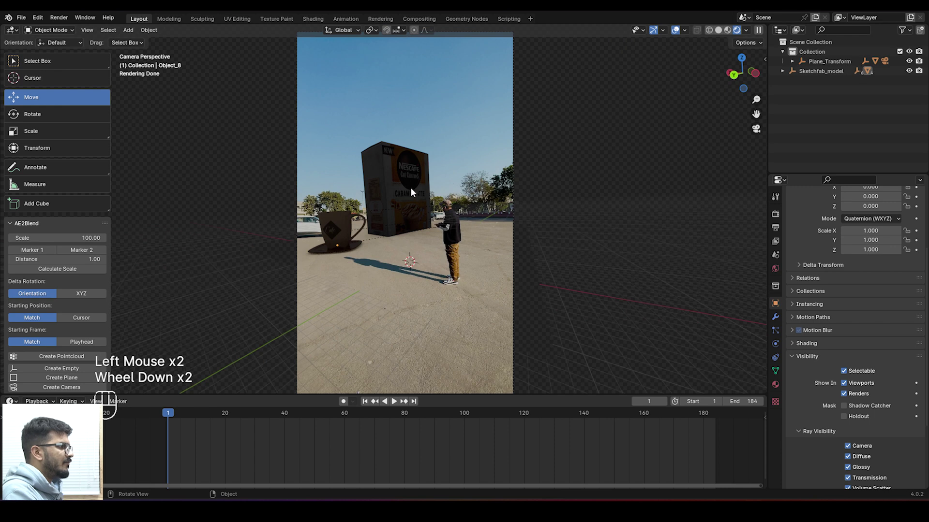
pyautogui.click(500, 200)
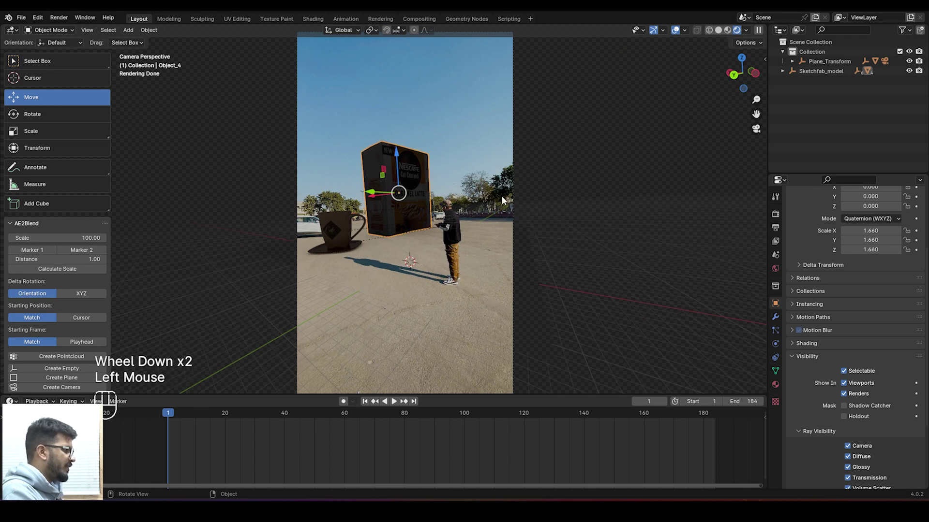
pyautogui.press('s')
pyautogui.click(470, 199)
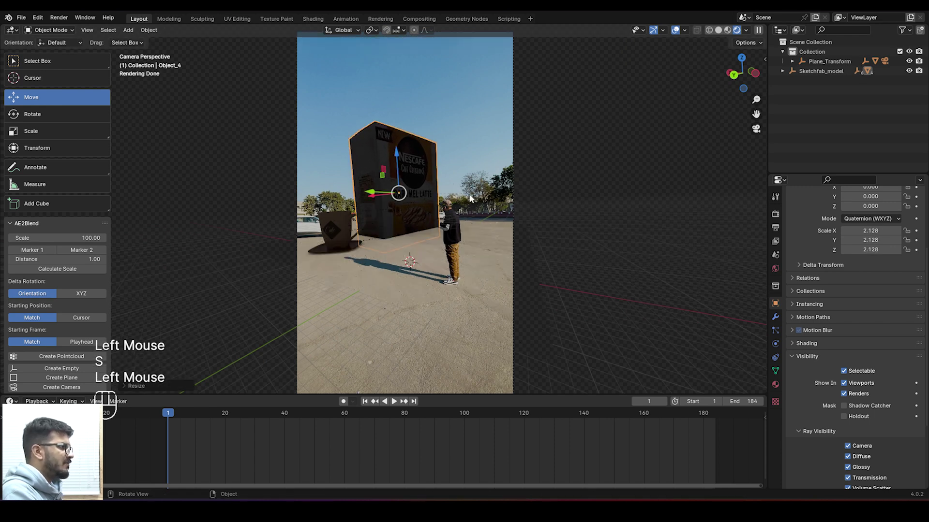
# - Raise the coffee box about 4.5 m along the global Z axis so its base rests on the ground, and save the file
pyautogui.scroll(5, 413, 180)
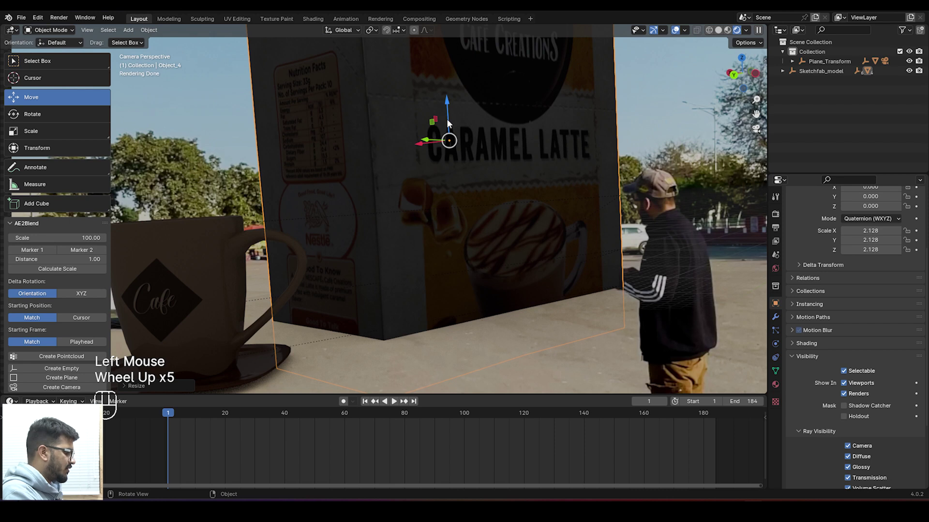
pyautogui.press('g')
pyautogui.press('z')
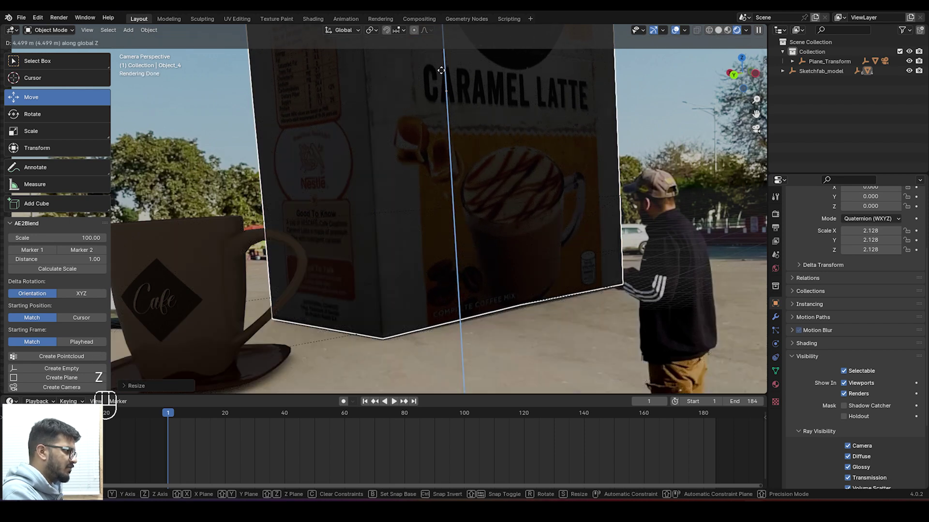
pyautogui.click(441, 70)
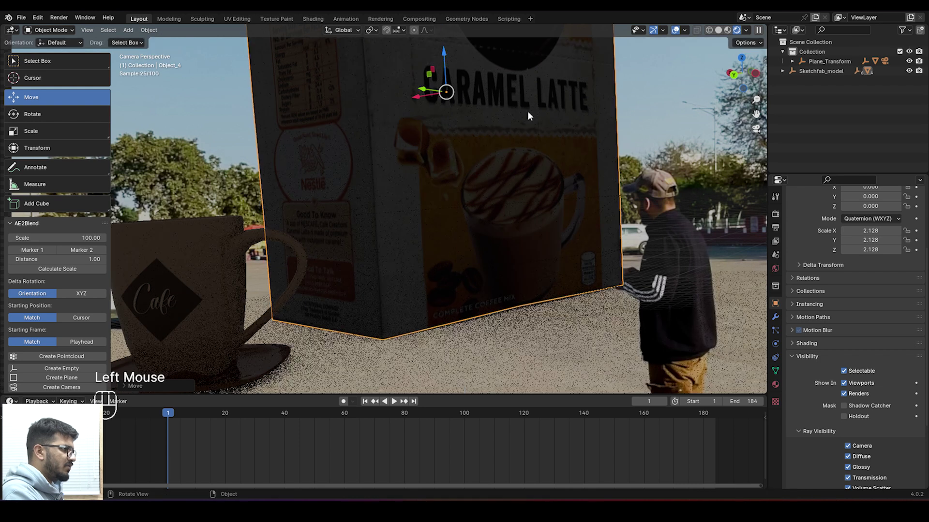
pyautogui.scroll(-2, 666, 155)
pyautogui.click(670, 159)
pyautogui.scroll(-3, 661, 176)
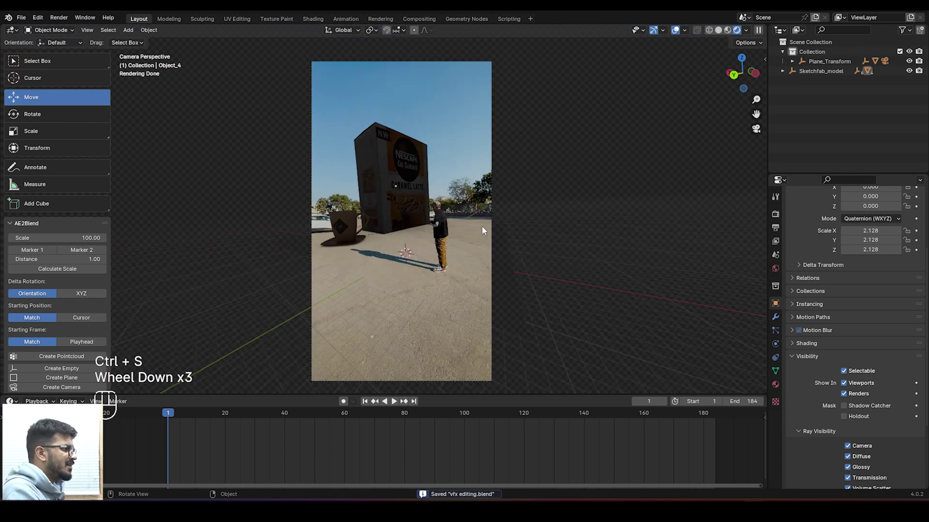
pyautogui.scroll(3, 481, 225)
pyautogui.hotkey('ctrl', 's')
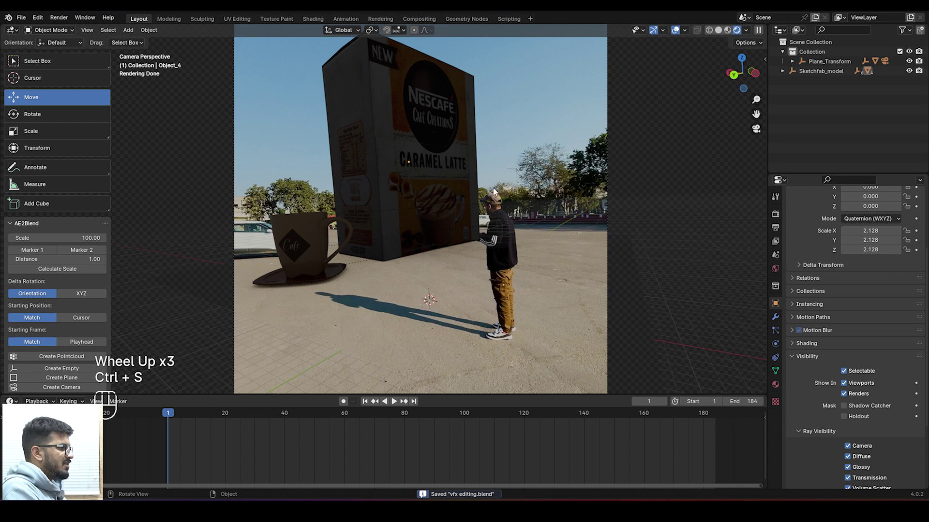
# - Check the enlarged box beside the person in the footage, move the timeline to frame 2, and save the file
pyautogui.scroll(-3, 494, 199)
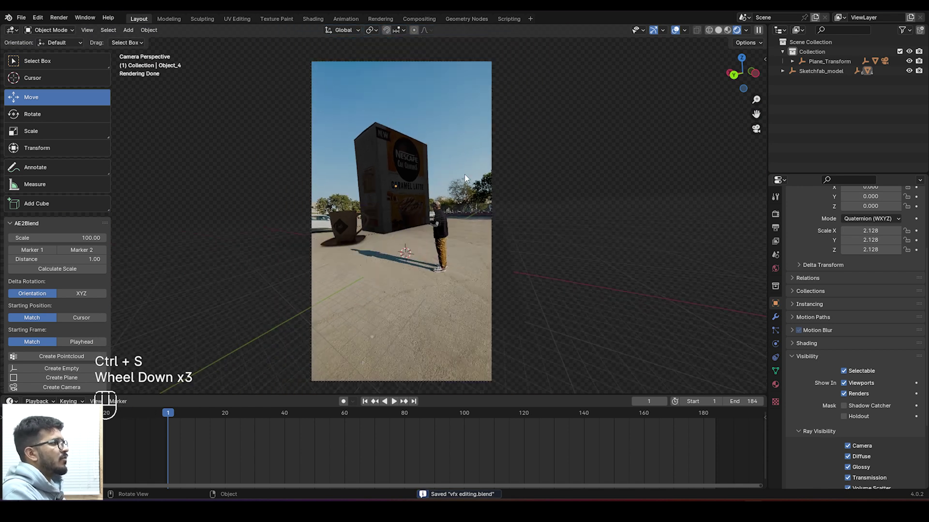
pyautogui.scroll(3, 465, 175)
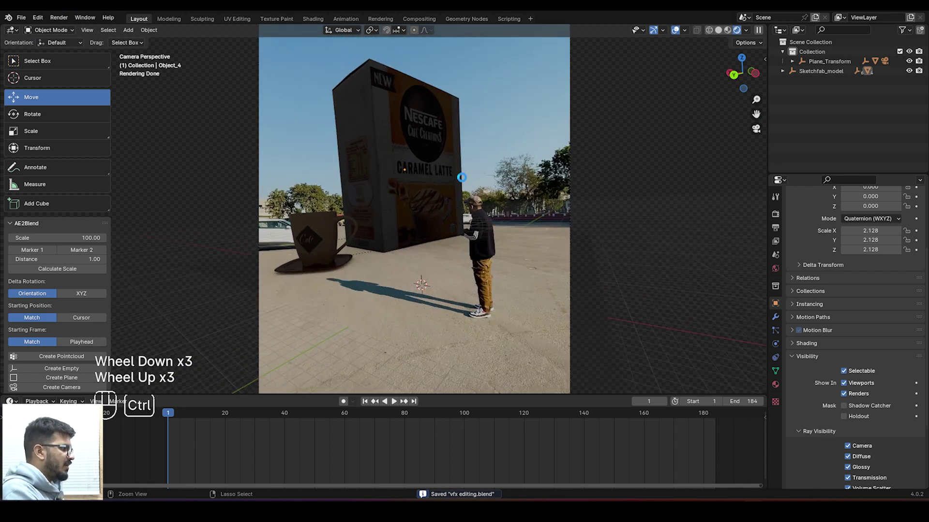
pyautogui.hotkey('ctrl', 's')
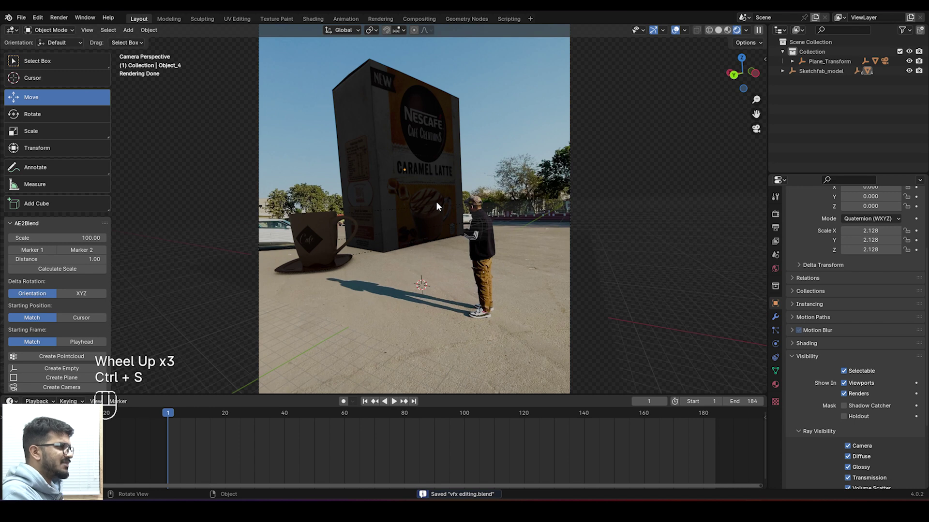
pyautogui.scroll(-2, 419, 206)
pyautogui.moveTo(176, 414); pyautogui.dragTo(170, 440)
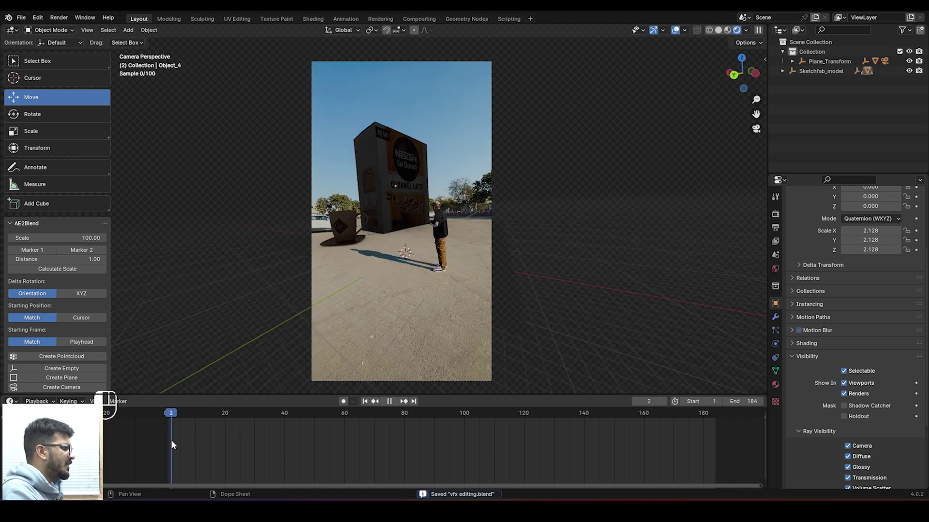
pyautogui.hotkey('ctrl', 's')
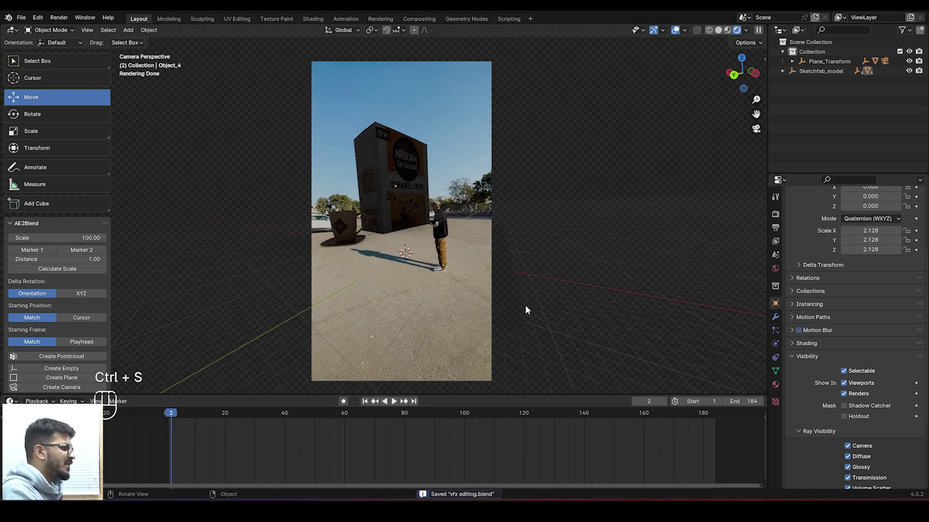
pyautogui.scroll(1, 602, 247)
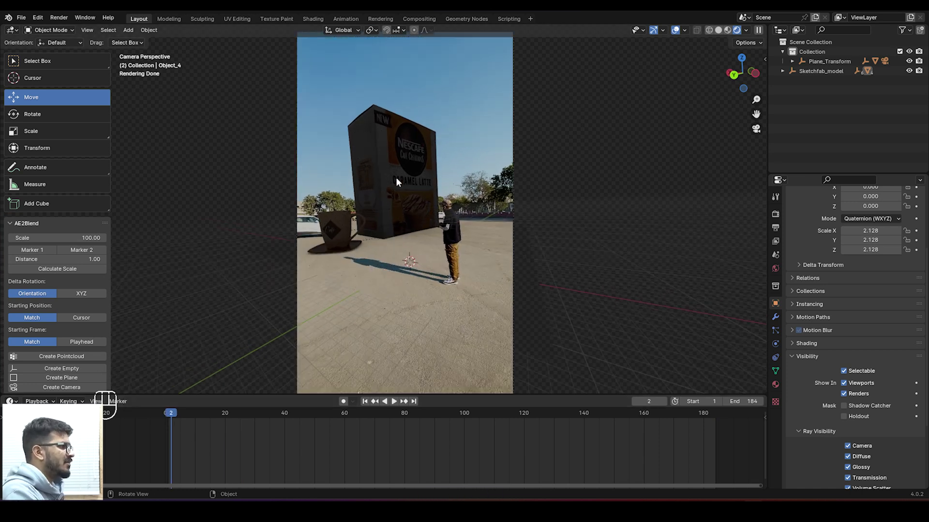
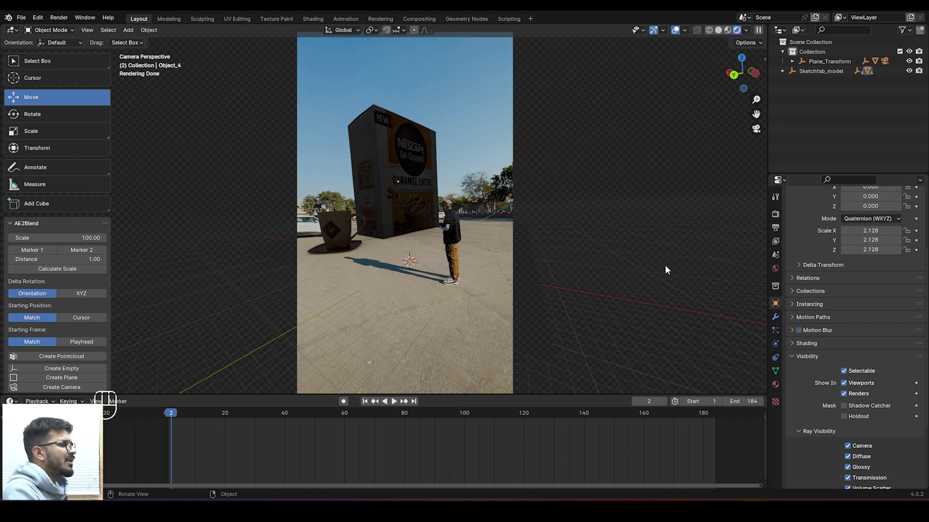
# - Set the world background color to an Environment Texture using graveyard_pathways_4k.exr from the assets folder
pyautogui.click(775, 268)
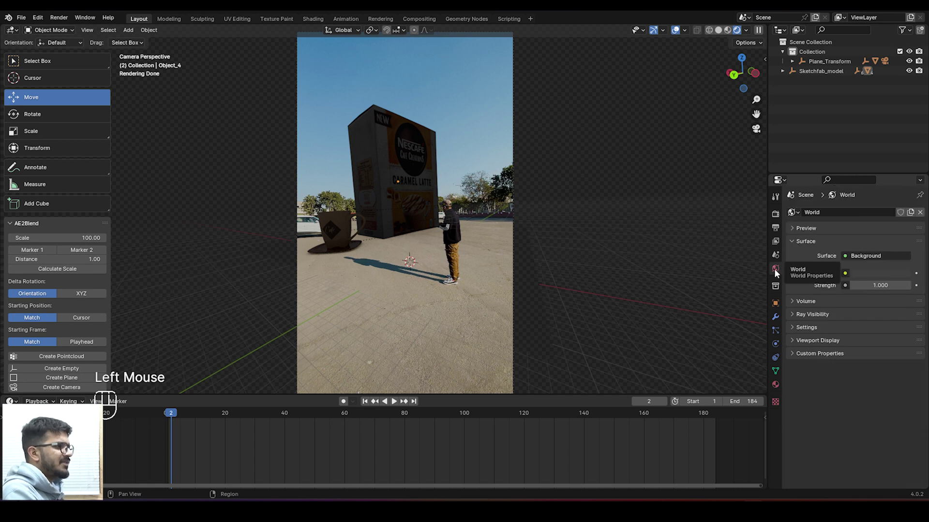
pyautogui.click(845, 274)
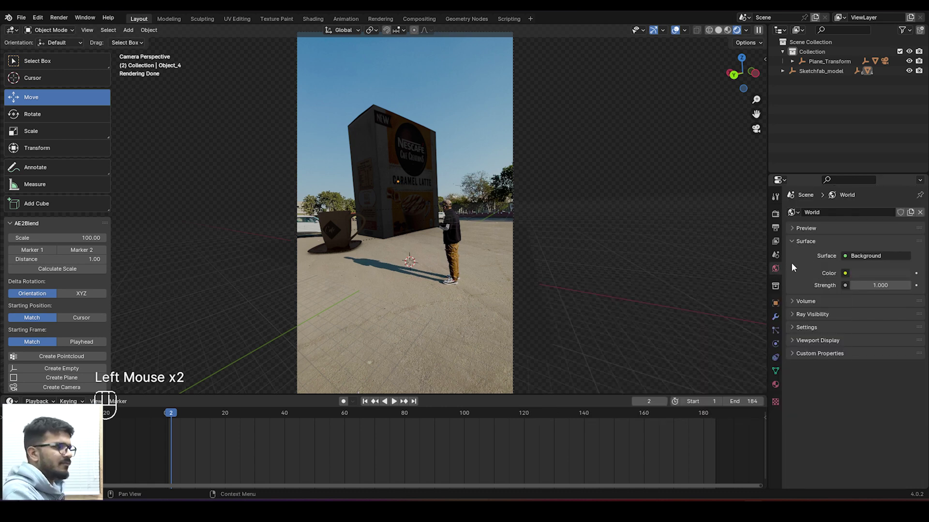
pyautogui.click(845, 274)
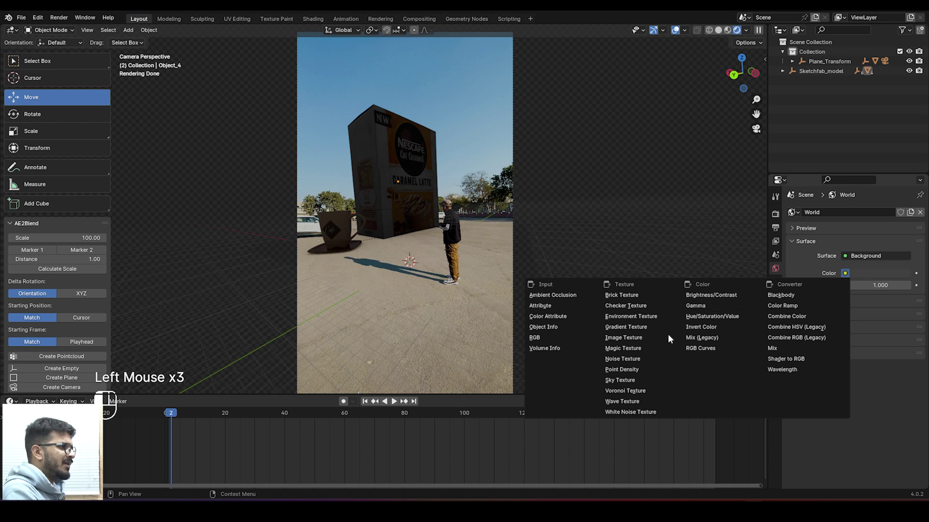
pyautogui.click(631, 317)
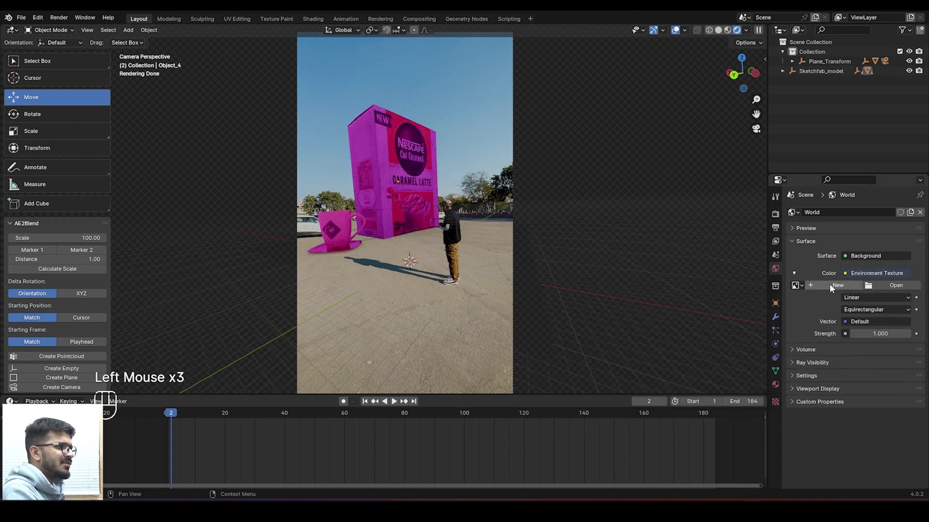
pyautogui.click(894, 285)
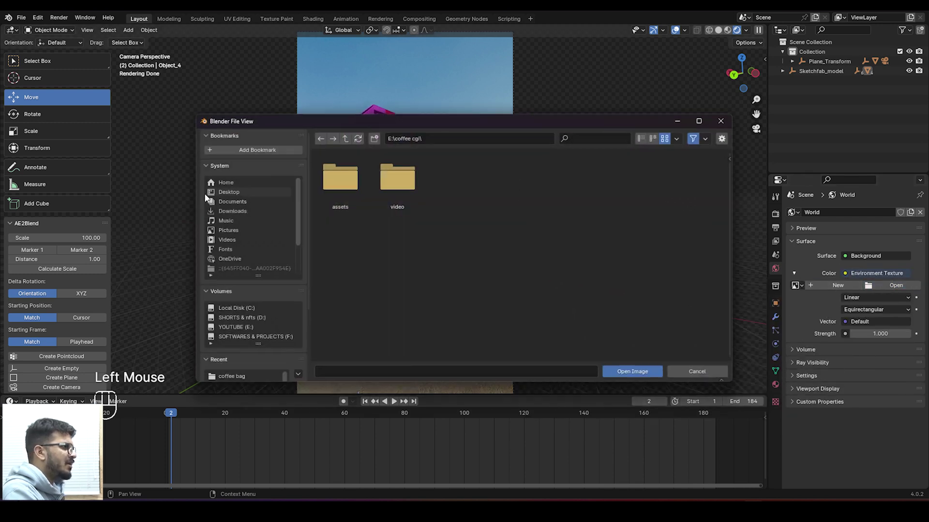
pyautogui.click(332, 173)
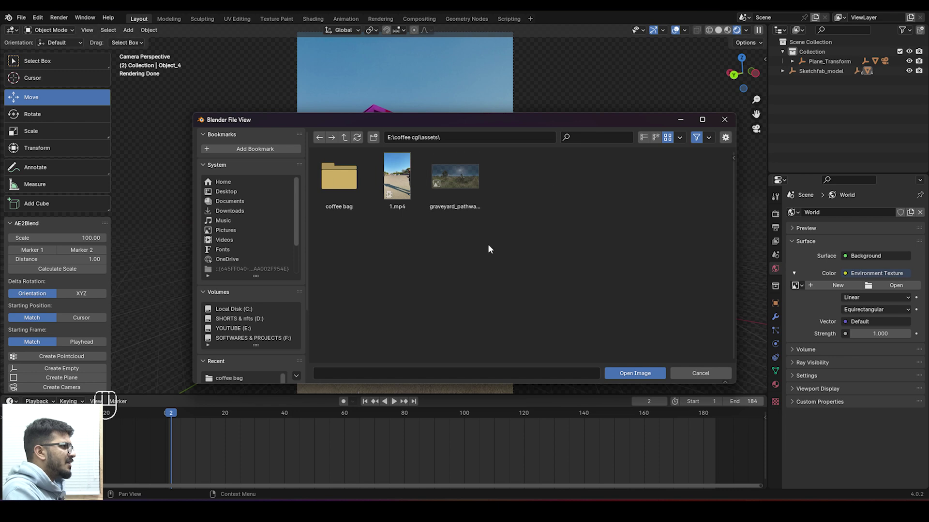
pyautogui.doubleClick(460, 181)
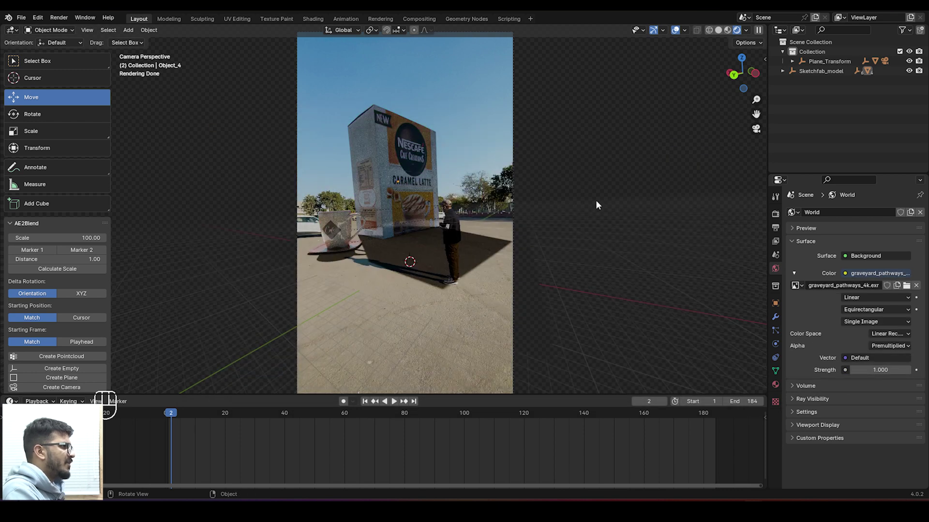
# - Inspect the HDRI-lit box, mug and ground shadow beside the person in the footage, and save the file
pyautogui.scroll(3, 616, 232)
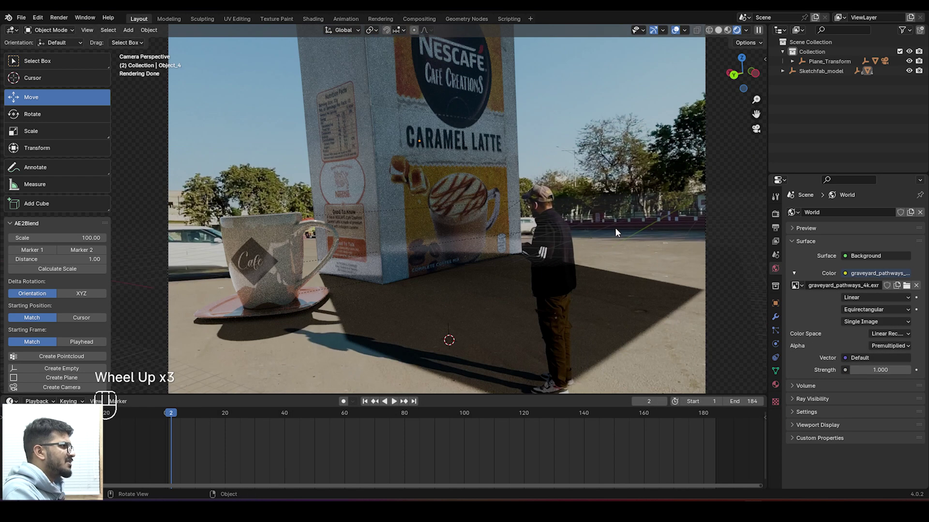
pyautogui.scroll(-3, 615, 228)
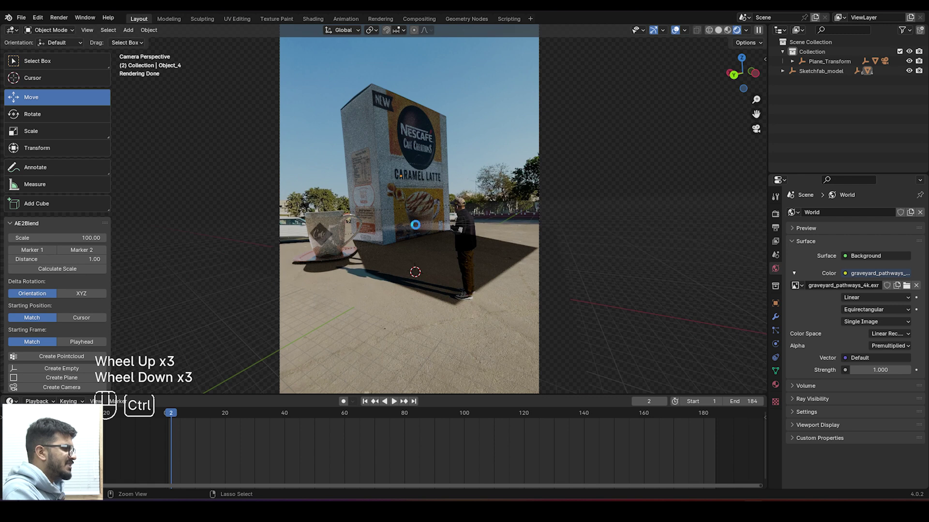
pyautogui.hotkey('ctrl', 's')
pyautogui.scroll(-1, 455, 277)
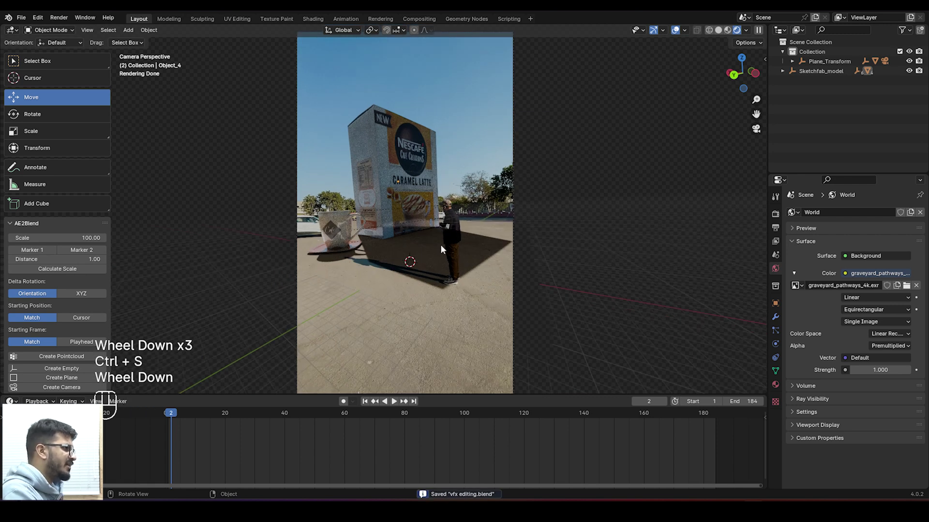
pyautogui.hotkey('ctrl', 's')
pyautogui.scroll(-1, 478, 204)
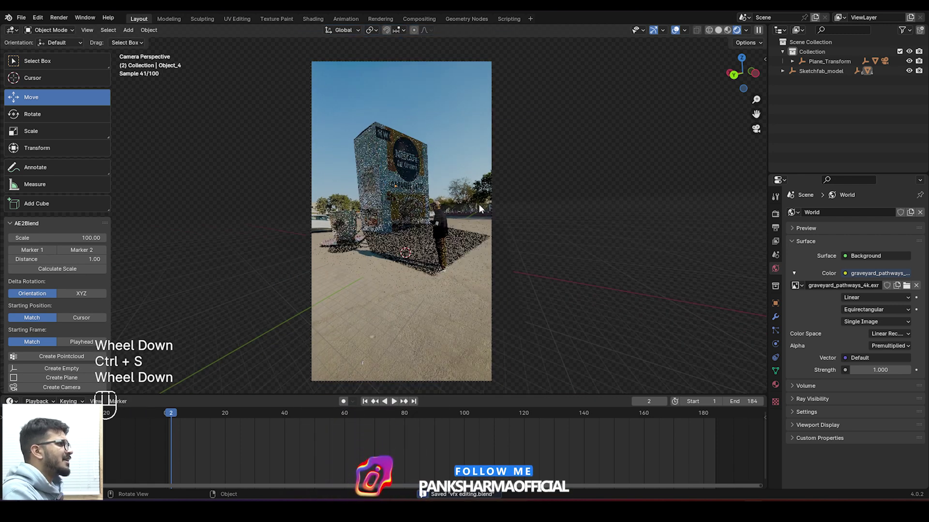
# - Split the 3D viewport in two and turn one half into a Shader Editor showing the World nodes
pyautogui.moveTo(765, 38); pyautogui.dragTo(332, 53)
pyautogui.moveTo(111, 156); pyautogui.dragTo(18, 163)
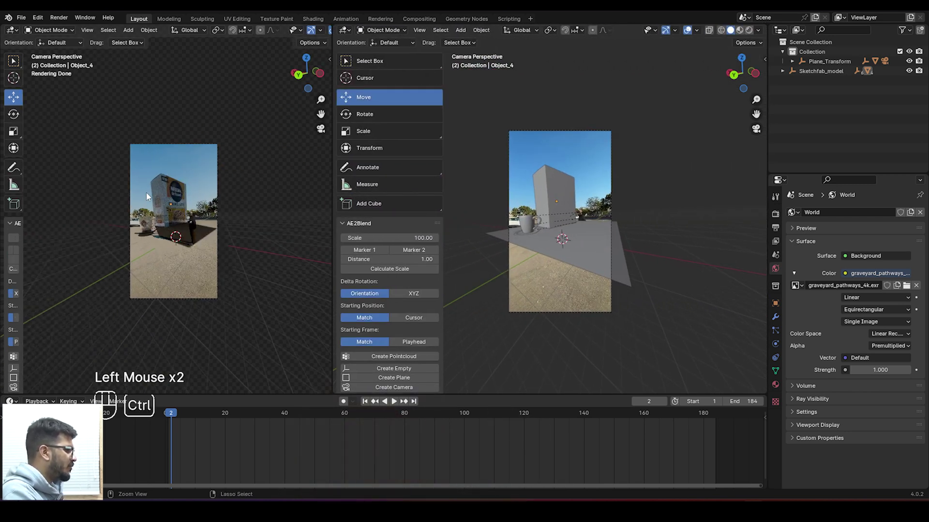
pyautogui.hotkey('ctrl', 's')
pyautogui.moveTo(444, 160); pyautogui.dragTo(360, 164)
pyautogui.click(345, 30)
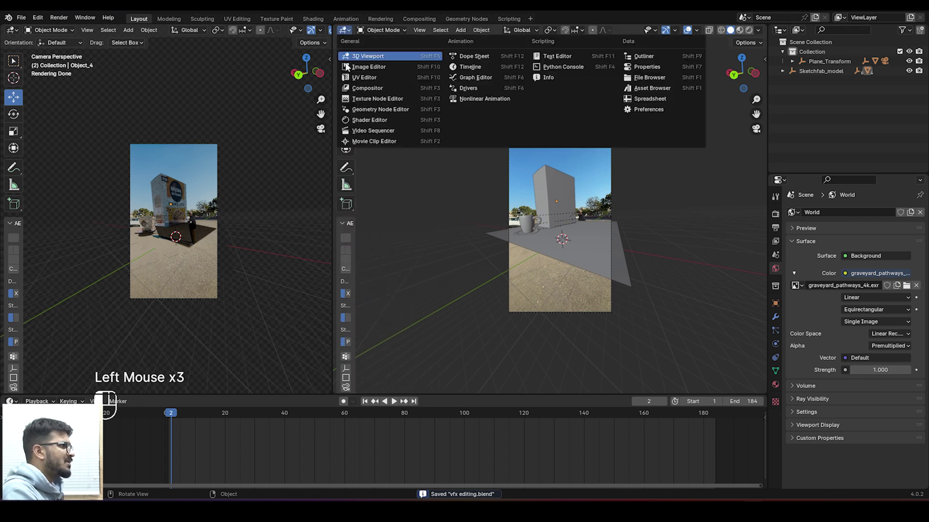
pyautogui.click(369, 120)
pyautogui.click(374, 31)
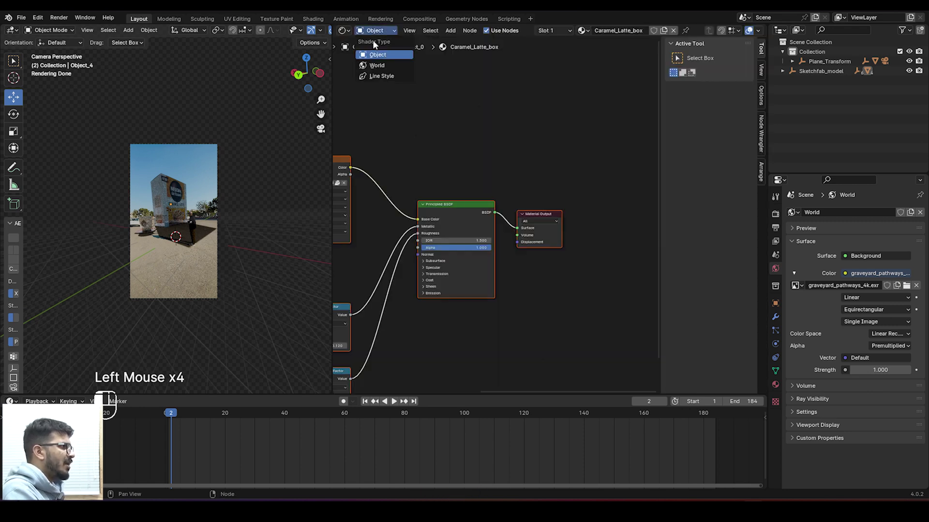
pyautogui.click(378, 65)
# - Add Texture Coordinate and Mapping nodes to the graveyard_pathways_4k.exr environment texture with Node Wrangler
pyautogui.moveTo(385, 142); pyautogui.dragTo(499, 140, button='middle')
pyautogui.click(499, 141)
pyautogui.click(502, 166)
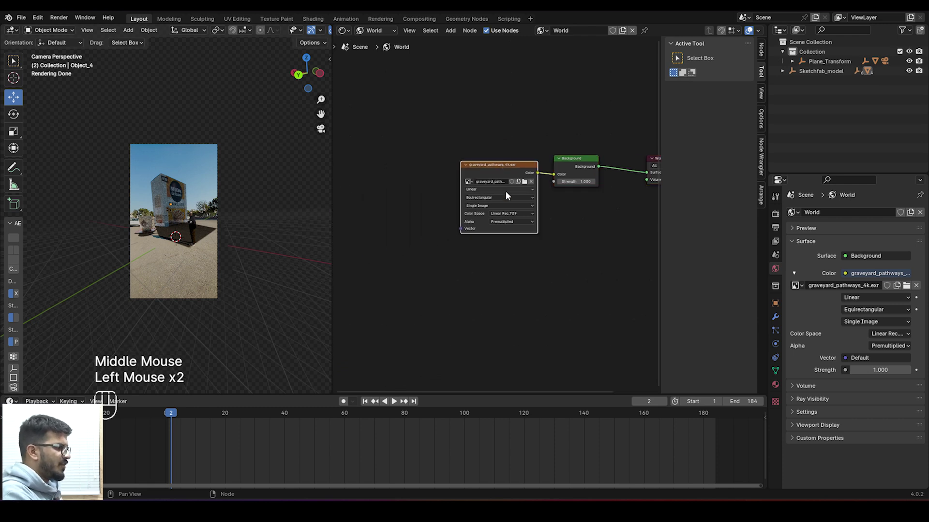
pyautogui.scroll(3, 503, 165)
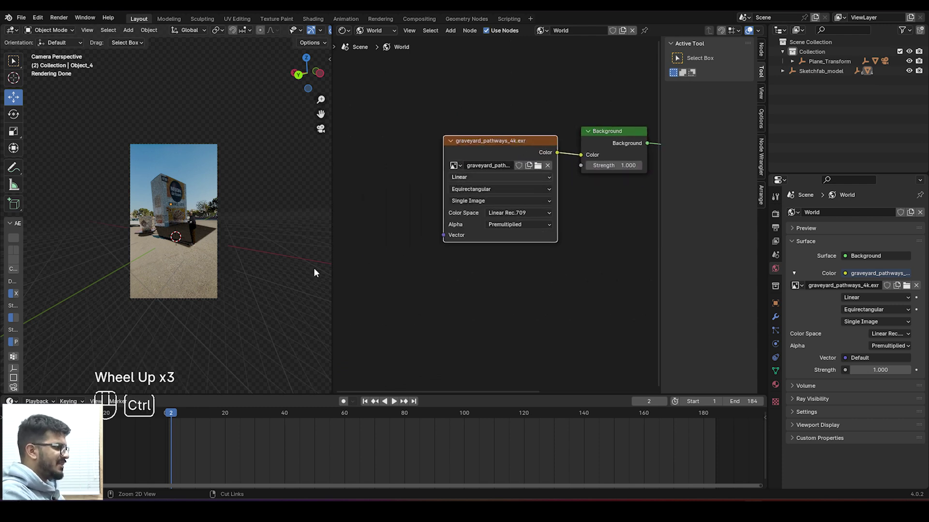
pyautogui.hotkey('ctrl', 't')
pyautogui.moveTo(446, 268); pyautogui.dragTo(550, 255, button='middle')
# - Search the add-on preferences for "node" to check whether Node Wrangler is enabled, and close the preferences
pyautogui.click(37, 18)
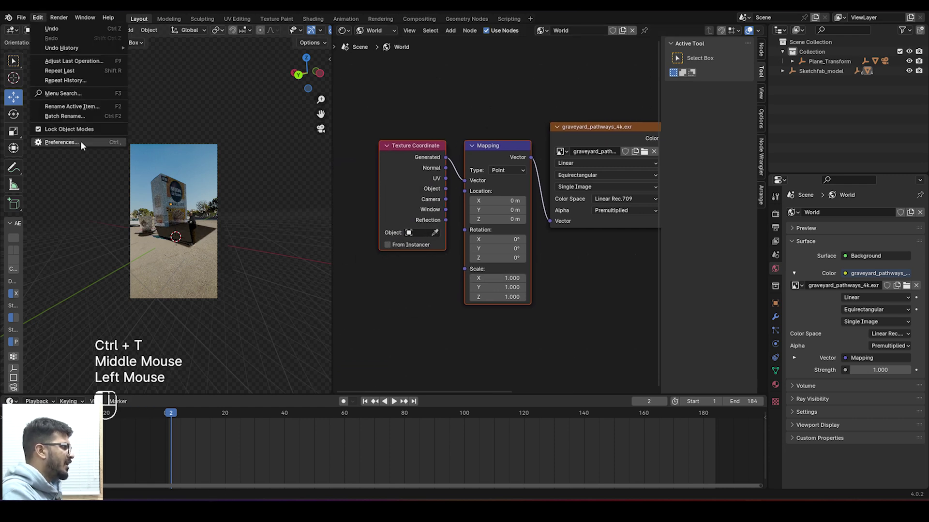
pyautogui.click(80, 140)
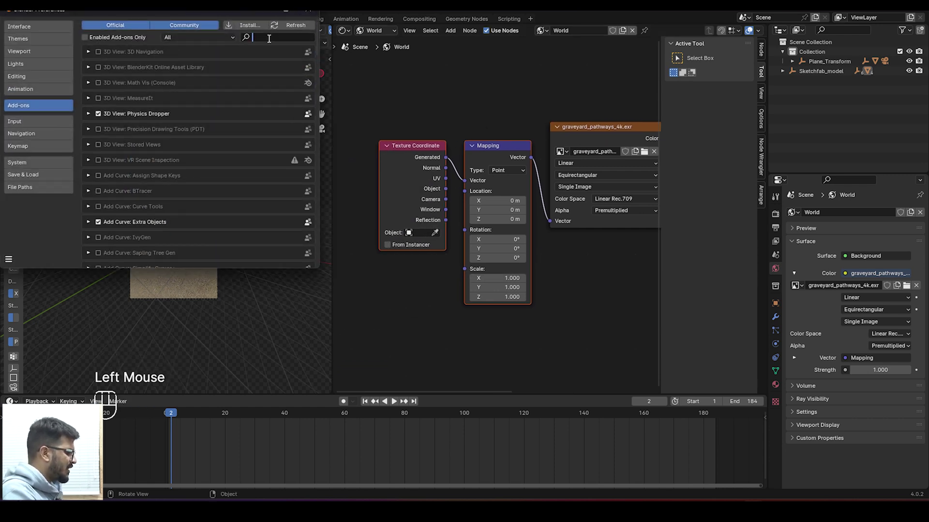
pyautogui.write('node')
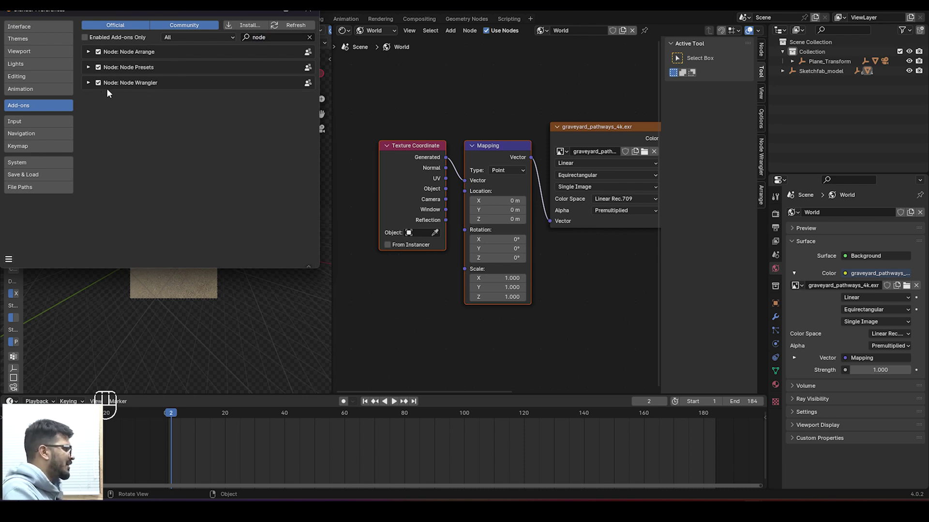
pyautogui.click(8, 260)
pyautogui.click(29, 225)
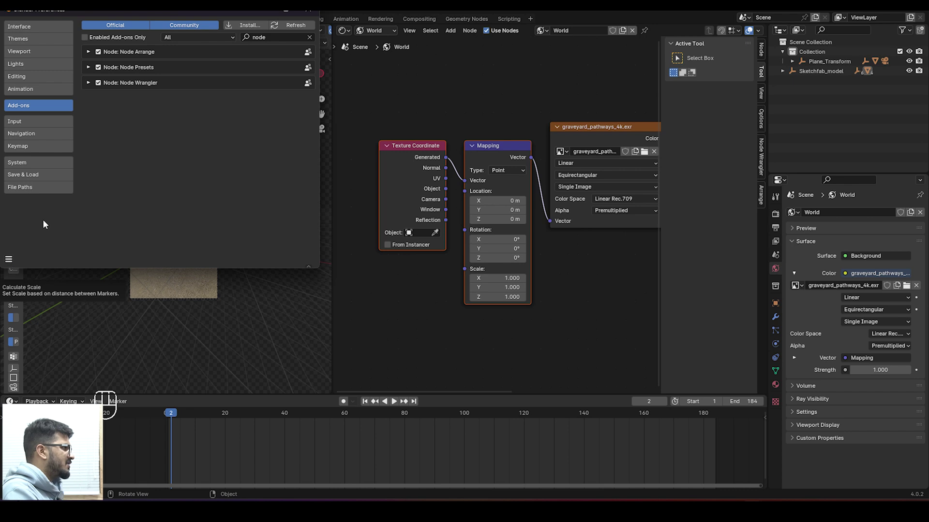
pyautogui.click(309, 11)
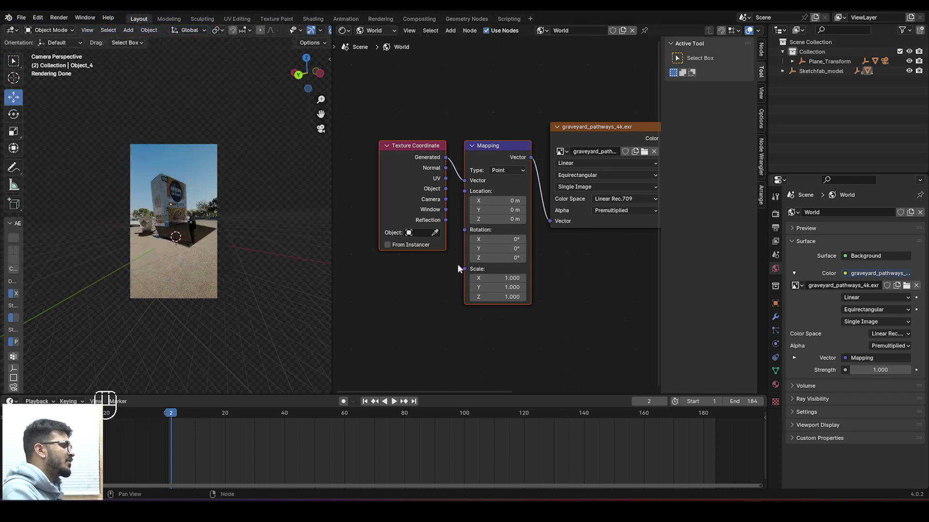
# - Set the environment texture's Mapping Z rotation to 154° to relight the box and mug, and save the file
pyautogui.scroll(3, 457, 263)
pyautogui.scroll(3, 242, 217)
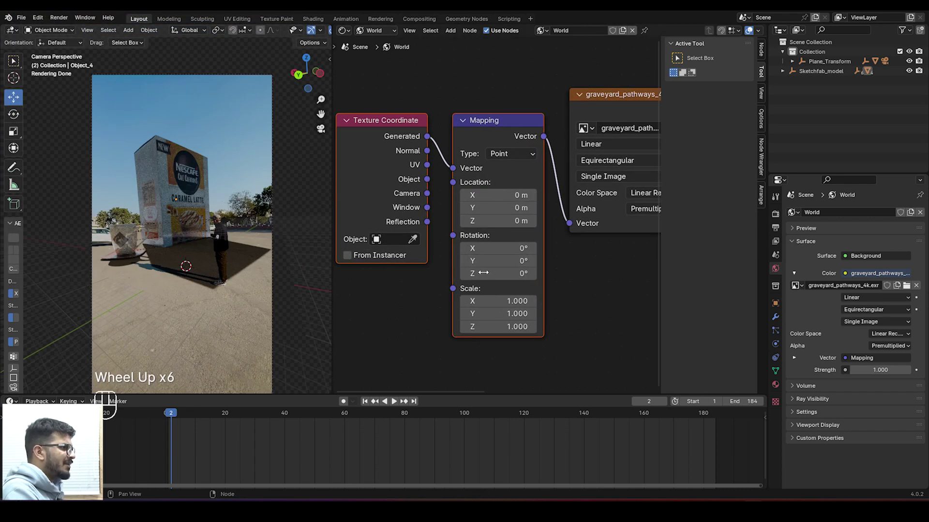
pyautogui.moveTo(517, 280); pyautogui.dragTo(587, 279)
pyautogui.scroll(3, 159, 303)
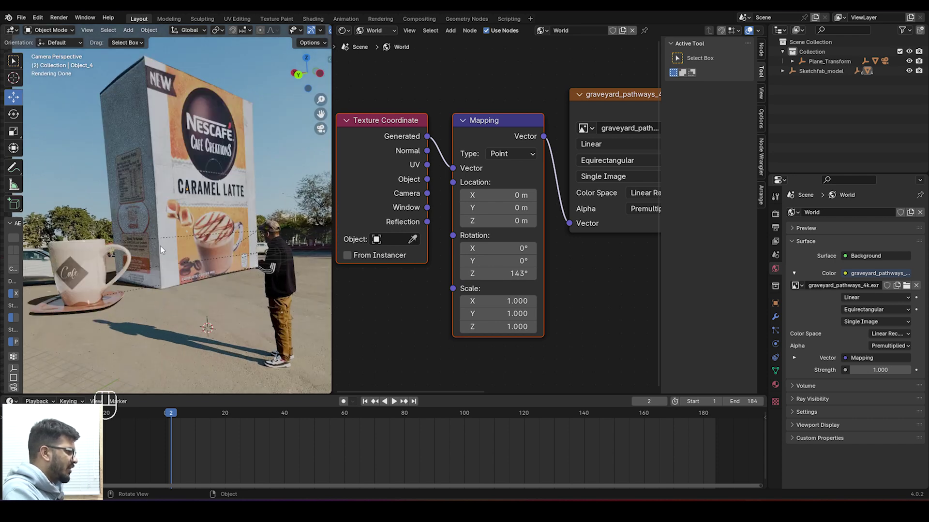
pyautogui.moveTo(503, 273); pyautogui.dragTo(508, 274)
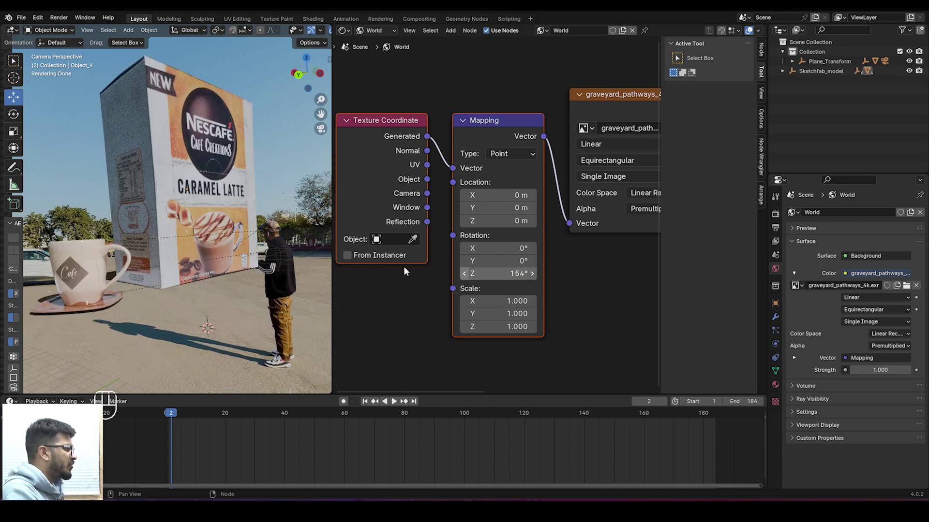
pyautogui.scroll(-4, 209, 224)
pyautogui.hotkey('ctrl', 's')
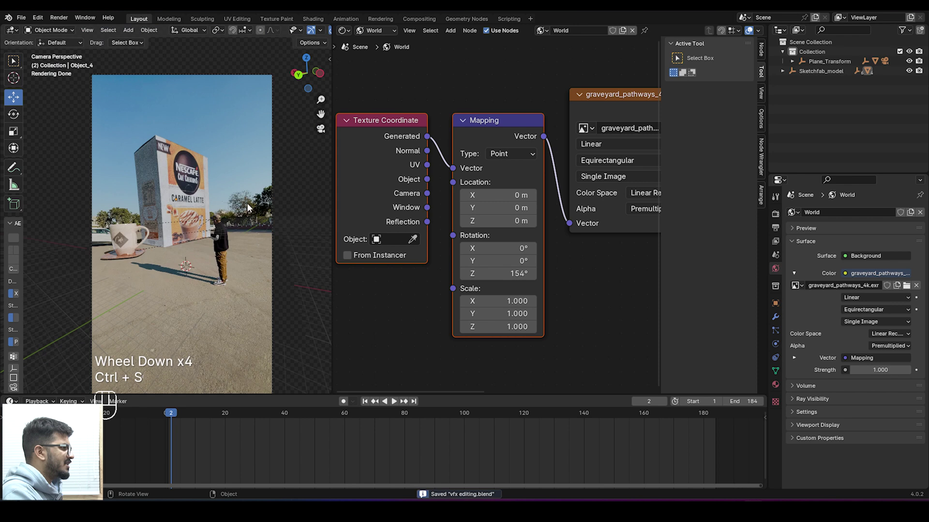
# - Close the Shader Editor area so the camera view fills the space, and save the file
pyautogui.rightClick(333, 144)
pyautogui.click(312, 167)
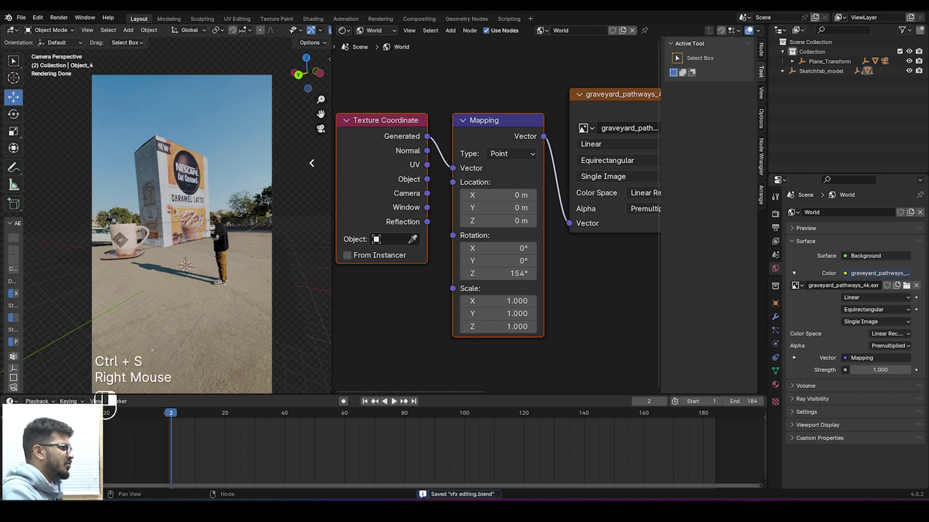
pyautogui.click(625, 264)
pyautogui.scroll(-4, 624, 264)
pyautogui.scroll(4, 570, 235)
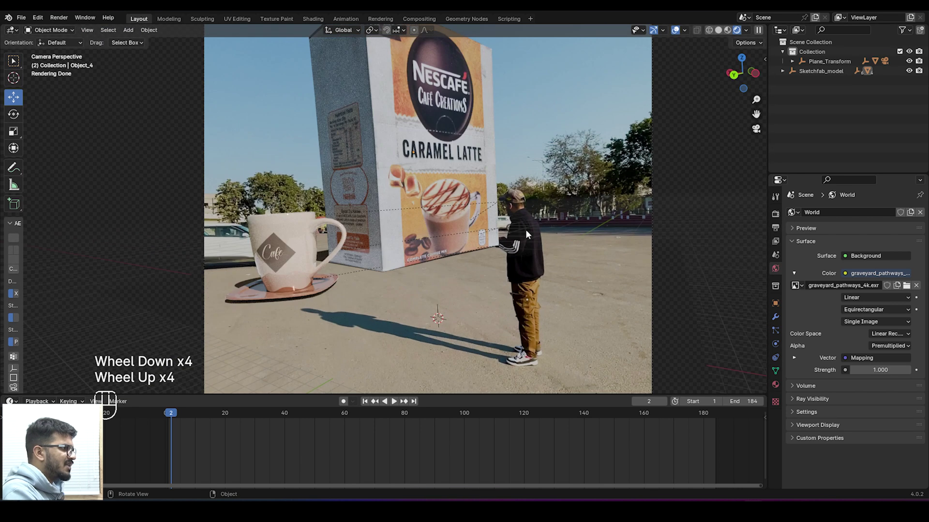
pyautogui.hotkey('ctrl', 's')
pyautogui.scroll(-2, 523, 230)
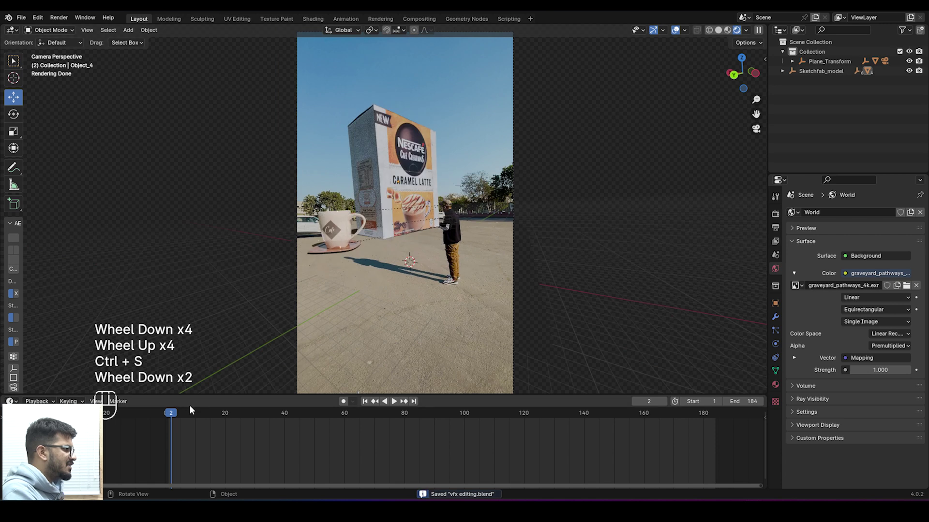
# - Check the rendered composite around frame 2 of the timeline and save the file
pyautogui.click(171, 416)
pyautogui.moveTo(170, 417)
pyautogui.mouseDown()
pyautogui.moveTo(499, 411)
pyautogui.moveTo(164, 410)
pyautogui.moveTo(173, 414)
pyautogui.mouseUp()
pyautogui.scroll(-1, 588, 236)
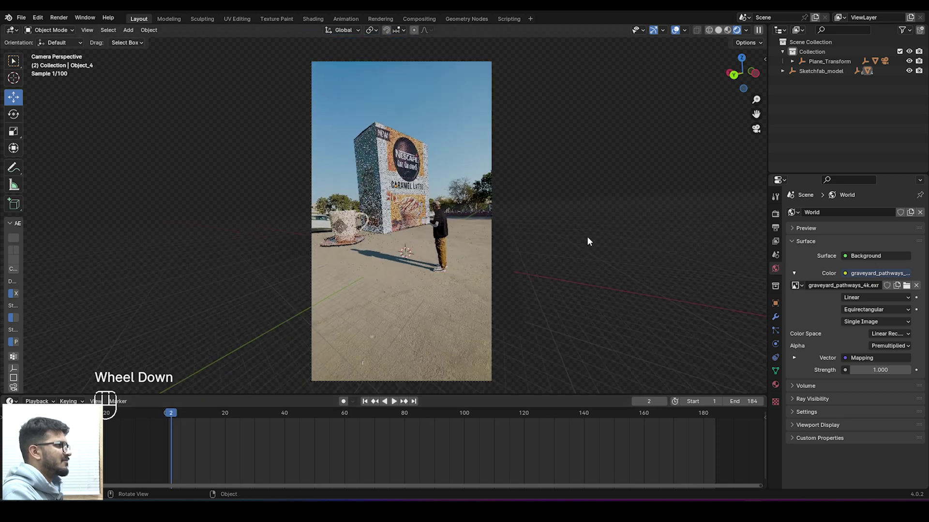
pyautogui.hotkey('ctrl', 's')
pyautogui.scroll(2, 605, 225)
pyautogui.click(644, 223)
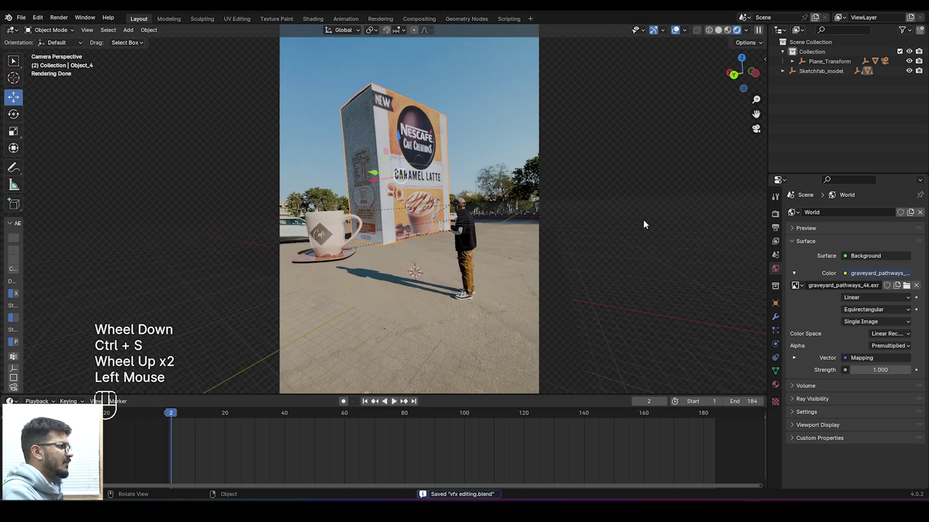
# - Scale the shadow catcher plane up uniformly until it extends far beyond the box and mug, and save the file
pyautogui.moveTo(382, 180); pyautogui.dragTo(488, 228, button='middle')
pyautogui.scroll(-3, 359, 199)
pyautogui.click(448, 213)
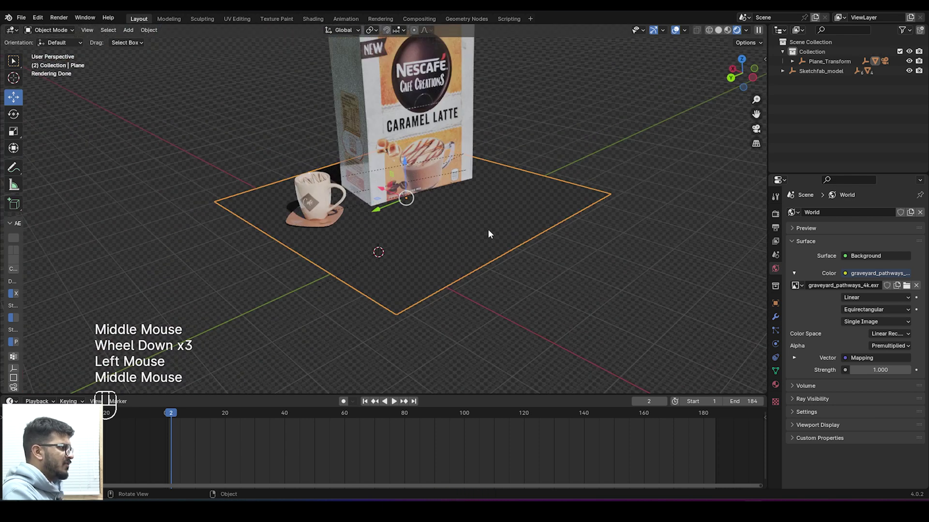
pyautogui.scroll(-4, 502, 233)
pyautogui.press('s')
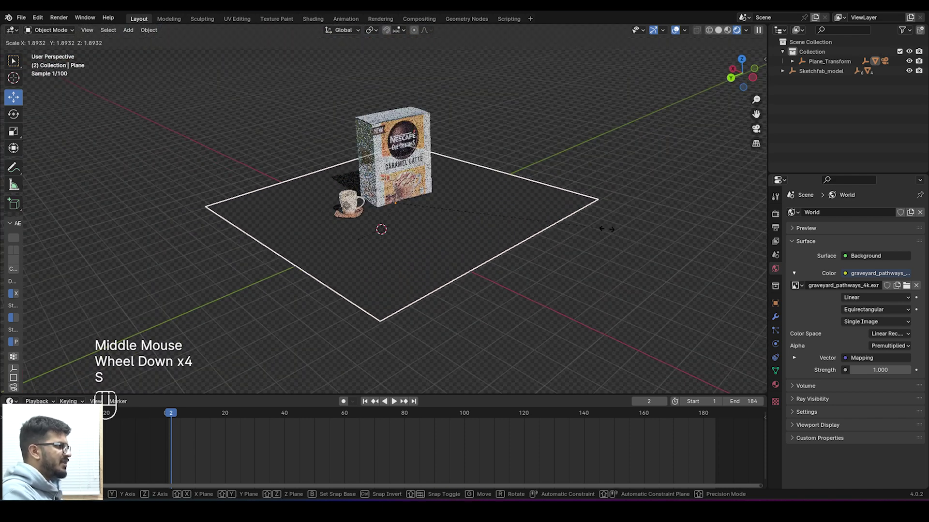
pyautogui.click(164, 140)
pyautogui.click(182, 86)
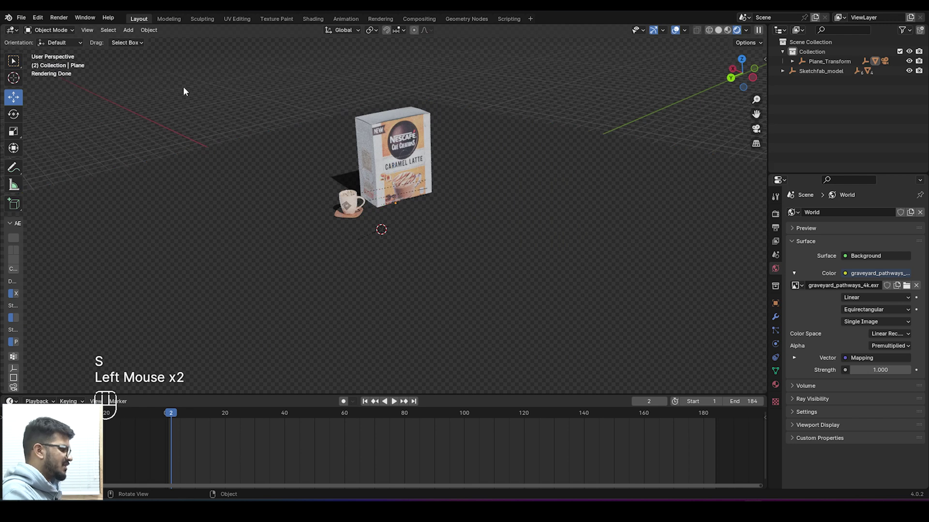
pyautogui.hotkey('ctrl', 's')
# - Move the coffee box farther back from the camera in the camera view, and save the file
pyautogui.press('KP_0')
pyautogui.scroll(2, 335, 135)
pyautogui.click(494, 203)
pyautogui.moveTo(389, 151)
pyautogui.mouseDown()
pyautogui.moveTo(422, 153)
pyautogui.moveTo(385, 165)
pyautogui.mouseUp()
pyautogui.click(541, 119)
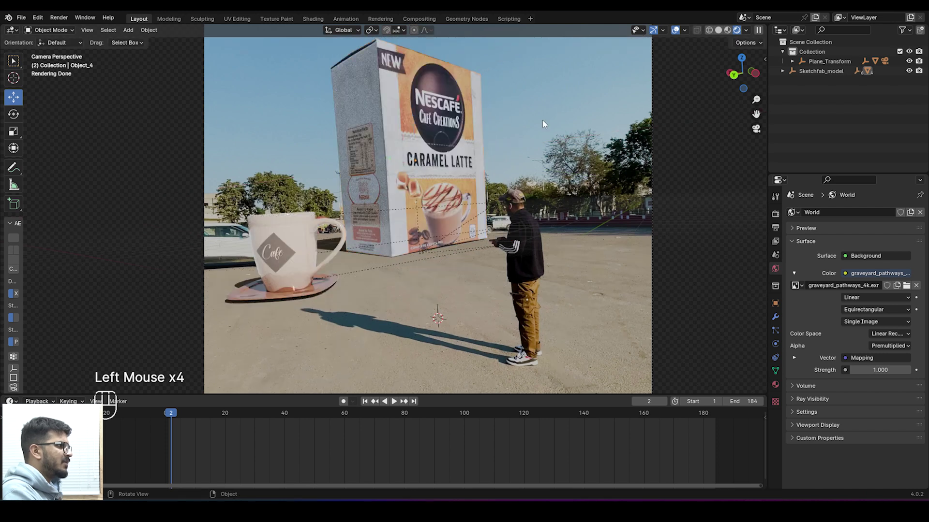
pyautogui.hotkey('ctrl', 's')
pyautogui.scroll(-4, 539, 147)
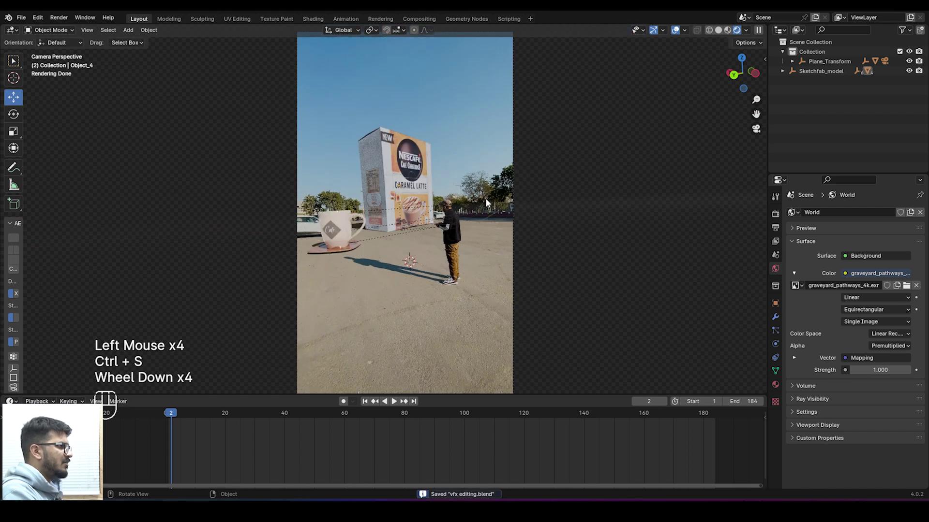
# - At frame 1, shift the mug, its coffee and the saucer together along the global X and Y axes, and save the file
pyautogui.scroll(-1, 486, 198)
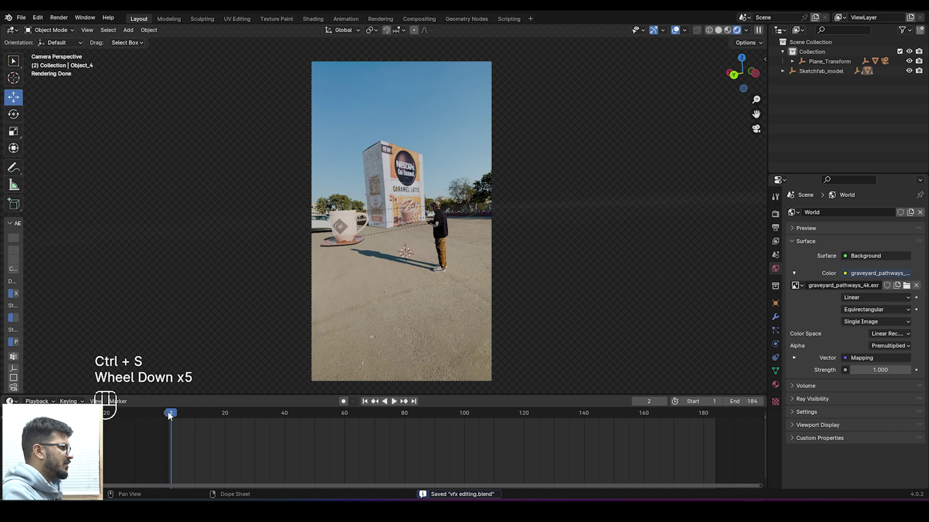
pyautogui.moveTo(168, 412)
pyautogui.mouseDown()
pyautogui.moveTo(304, 402)
pyautogui.moveTo(170, 423)
pyautogui.mouseUp()
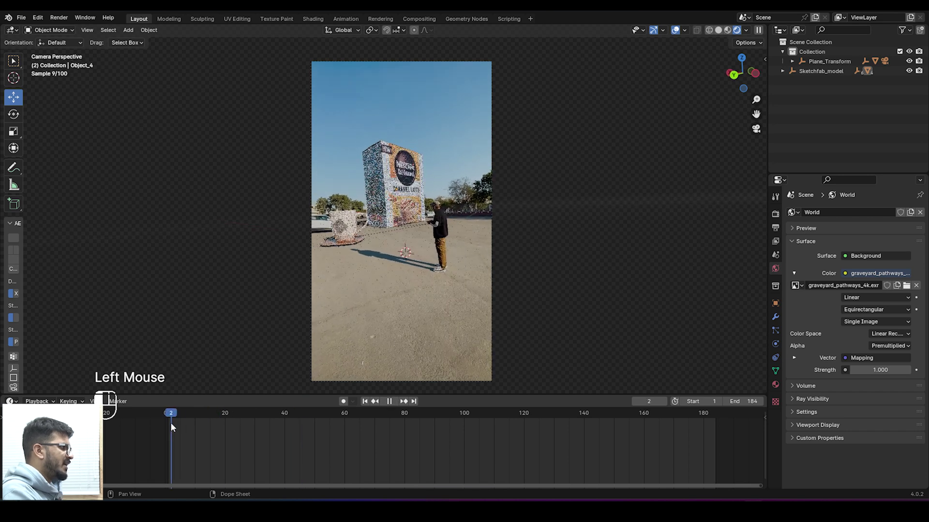
pyautogui.moveTo(253, 329); pyautogui.dragTo(282, 296, button='middle')
pyautogui.scroll(-1, 282, 296)
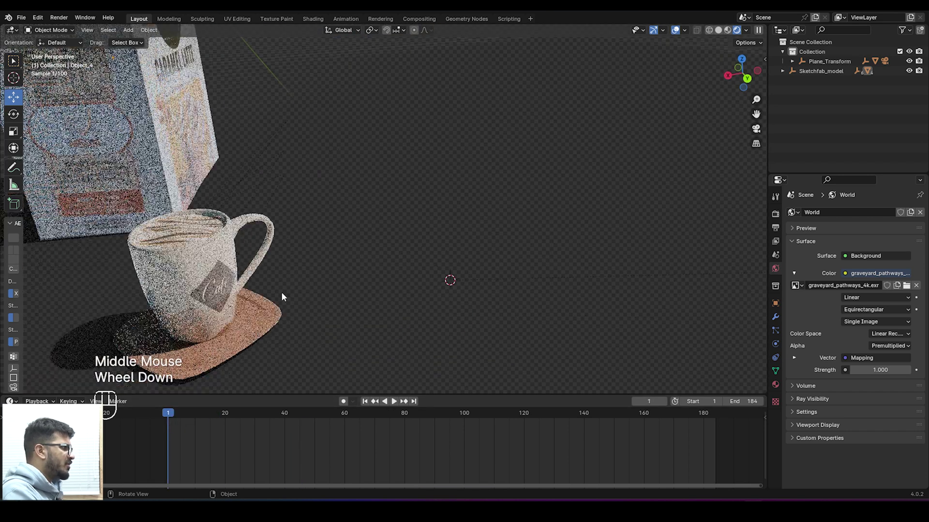
pyautogui.click(199, 225)
pyautogui.keyDown('shift'); pyautogui.click(213, 284); pyautogui.keyUp('shift')
pyautogui.keyDown('shift'); pyautogui.click(248, 339); pyautogui.keyUp('shift')
pyautogui.scroll(1, 232, 321)
pyautogui.scroll(-1, 215, 311)
pyautogui.moveTo(183, 293); pyautogui.dragTo(138, 302)
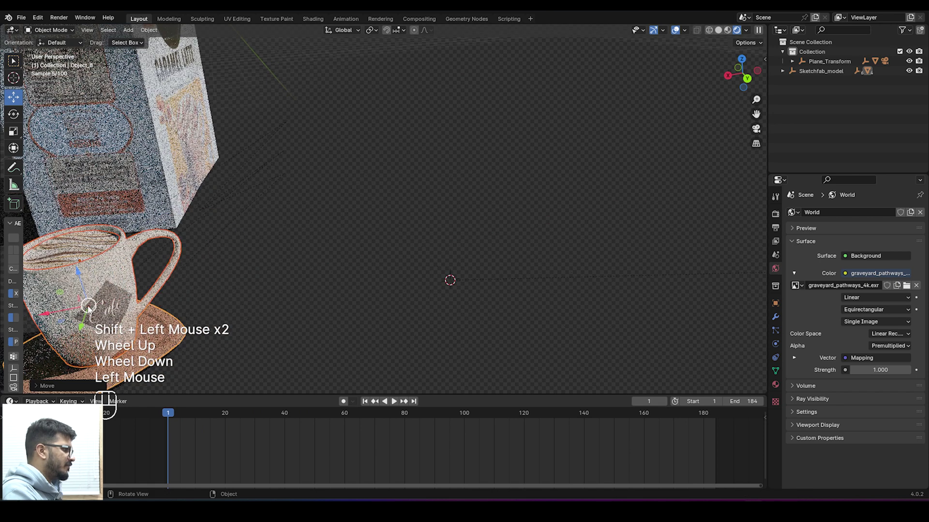
pyautogui.scroll(-2, 211, 285)
pyautogui.click(155, 276)
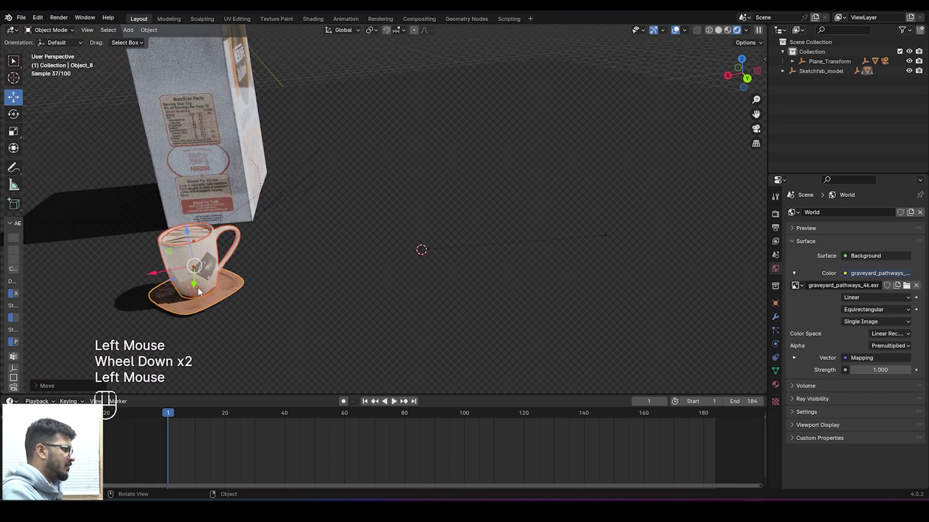
pyautogui.click(199, 287)
pyautogui.click(295, 75)
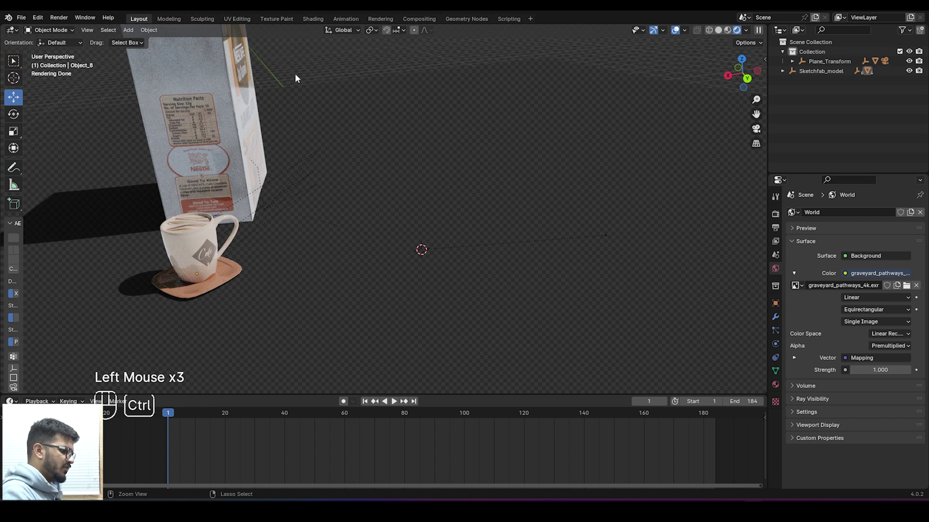
pyautogui.hotkey('ctrl', 's')
# - Examine the repositioned mug and box against the person through the camera
pyautogui.press('KP_0')
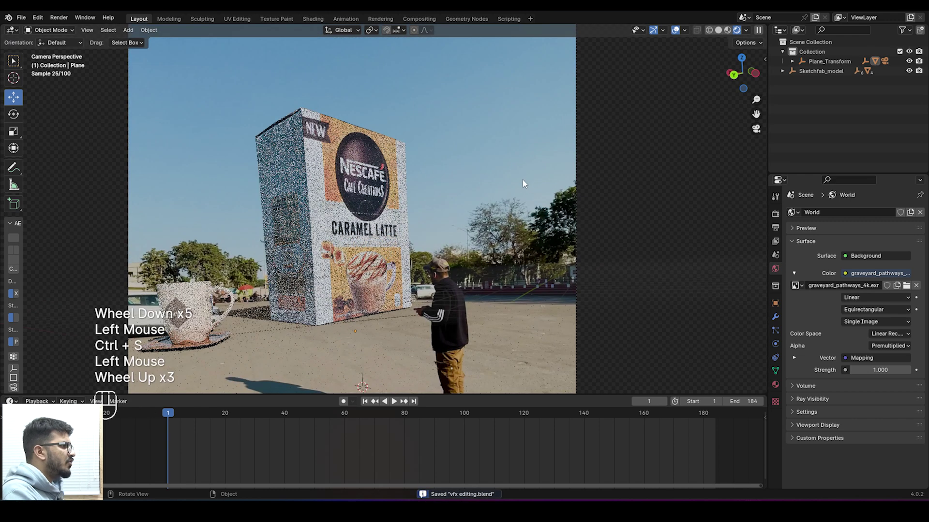
pyautogui.scroll(-2, 523, 179)
pyautogui.scroll(-1, 517, 191)
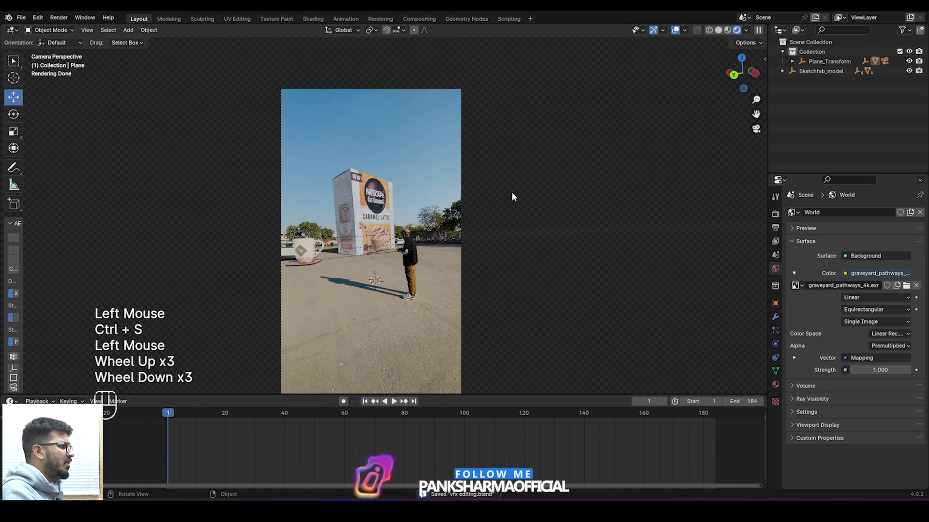
pyautogui.scroll(2, 410, 240)
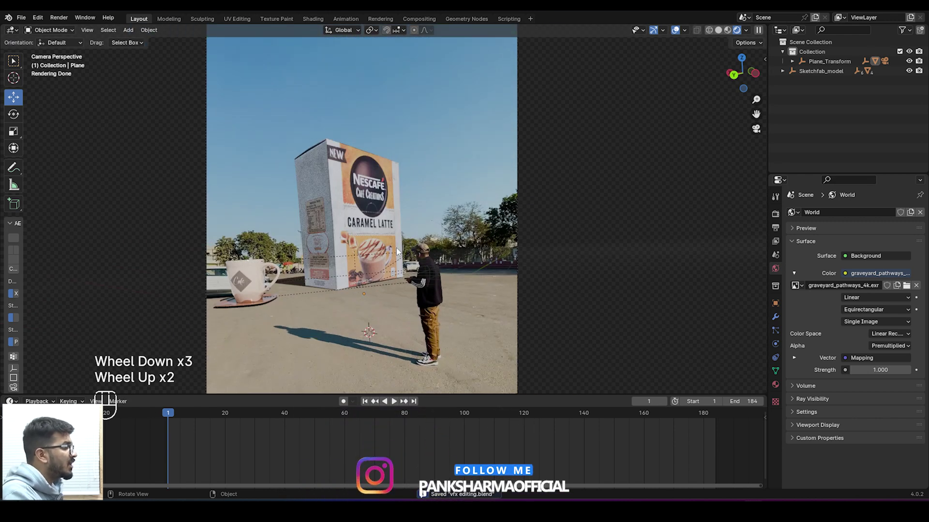
# - Examine the coffee box and cup from several angles and through the camera, and save the file
pyautogui.scroll(-1, 350, 303)
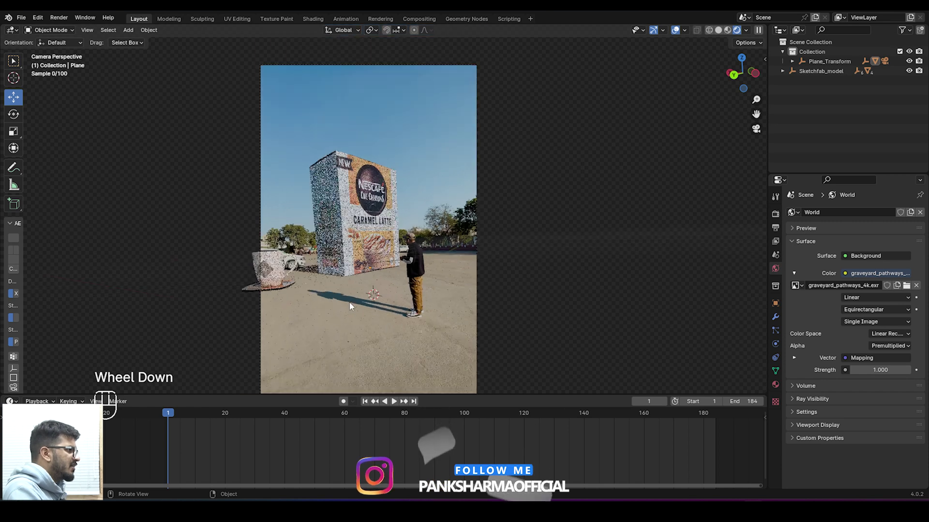
pyautogui.hotkey('ctrl', 's')
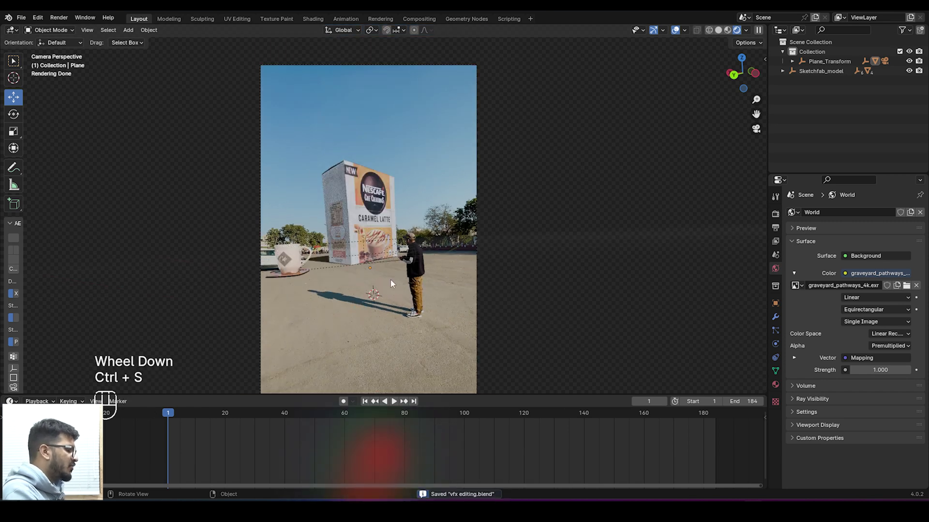
pyautogui.moveTo(391, 280); pyautogui.dragTo(431, 240, button='middle')
pyautogui.scroll(-5, 433, 241)
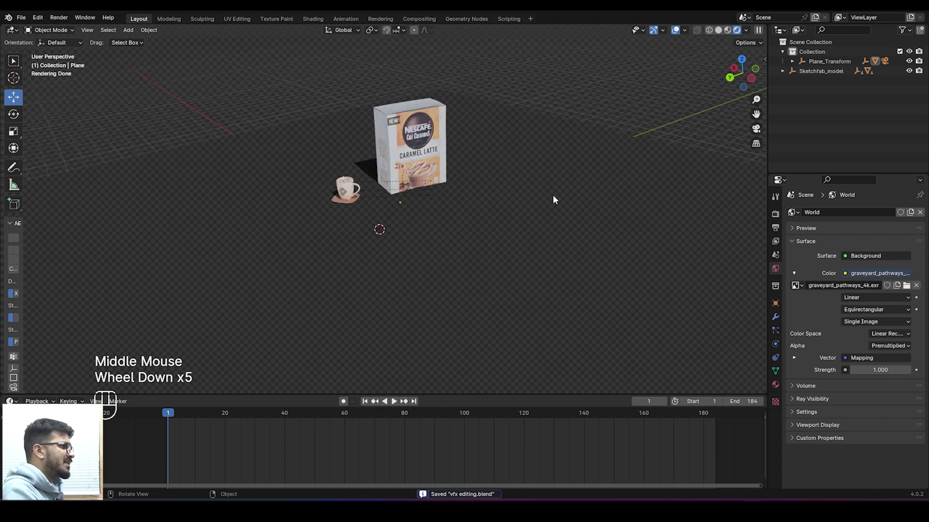
pyautogui.moveTo(422, 228); pyautogui.dragTo(473, 205, button='middle')
pyautogui.moveTo(410, 274); pyautogui.dragTo(433, 280, button='middle')
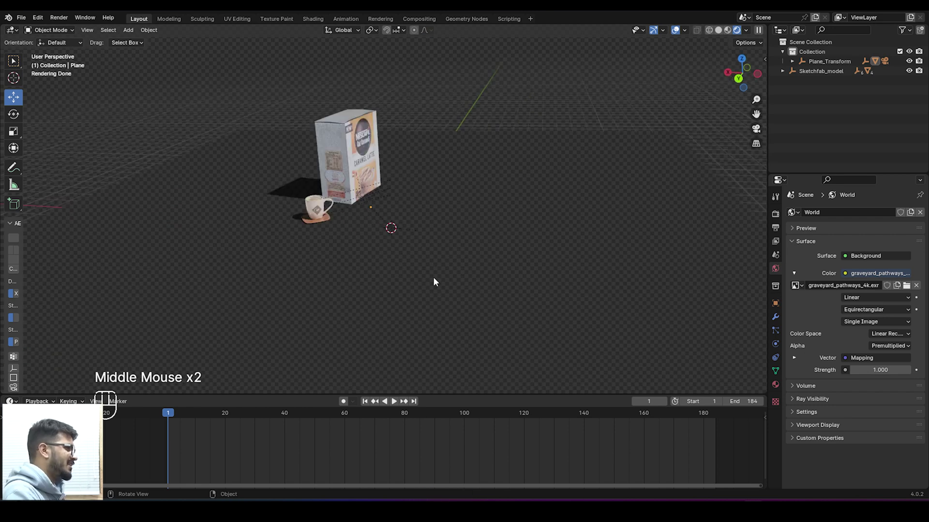
pyautogui.hotkey('ctrl', 's')
pyautogui.press('KP_0')
pyautogui.scroll(-3, 556, 166)
pyautogui.hotkey('ctrl', 's')
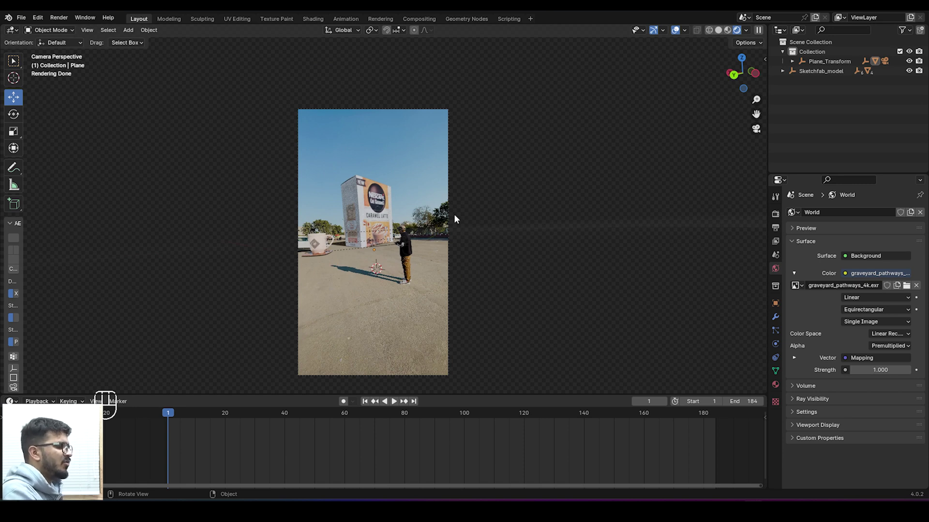
pyautogui.scroll(1, 450, 260)
pyautogui.scroll(-1, 500, 226)
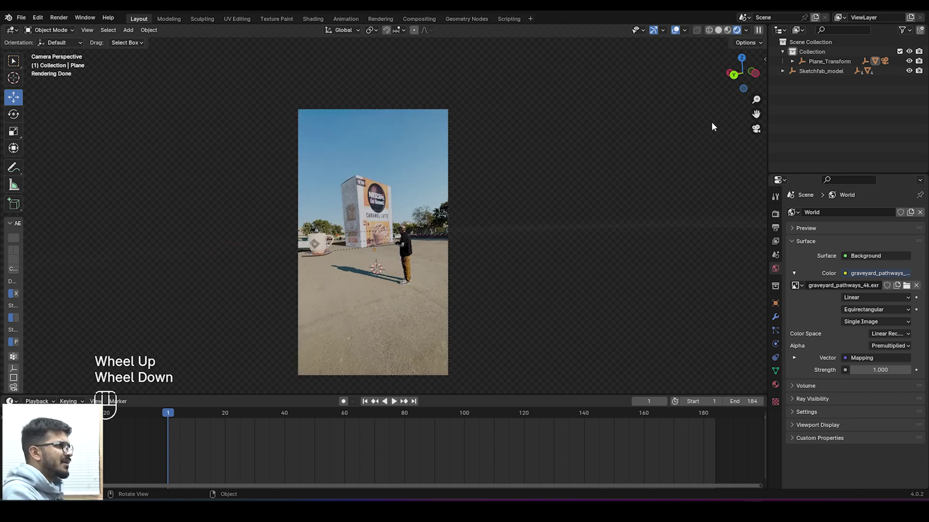
pyautogui.moveTo(752, 115); pyautogui.dragTo(755, 92)
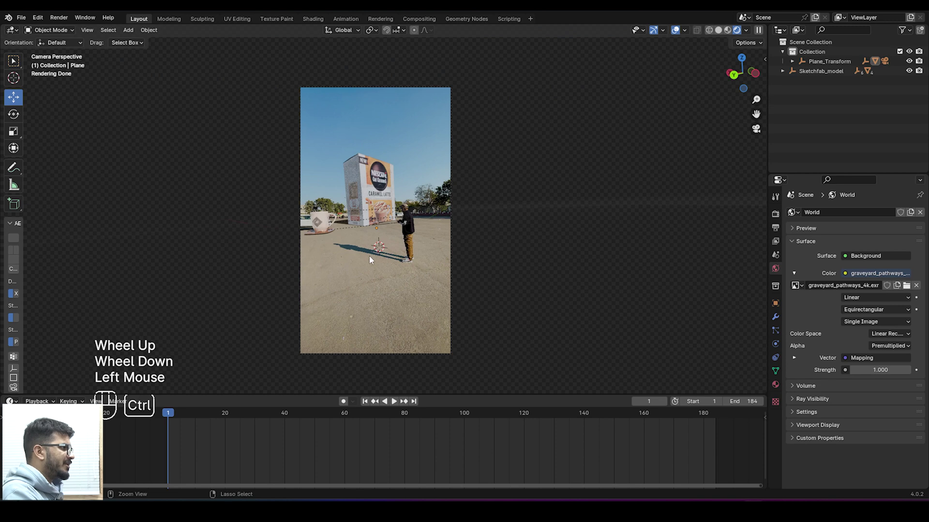
pyautogui.hotkey('ctrl', 's')
# - Import the coffee bean glTF model, scene.gltf, from the coffee_bean assets folder
pyautogui.click(21, 18)
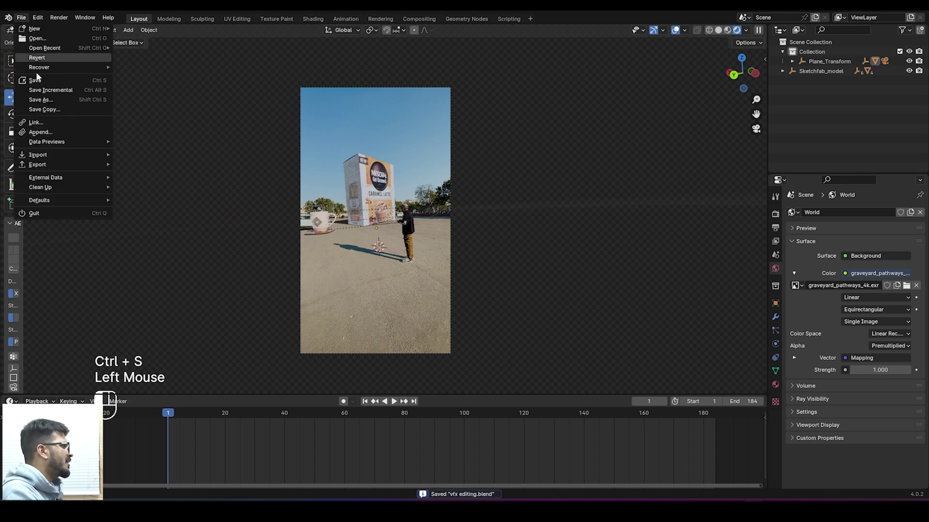
pyautogui.moveTo(34, 155)
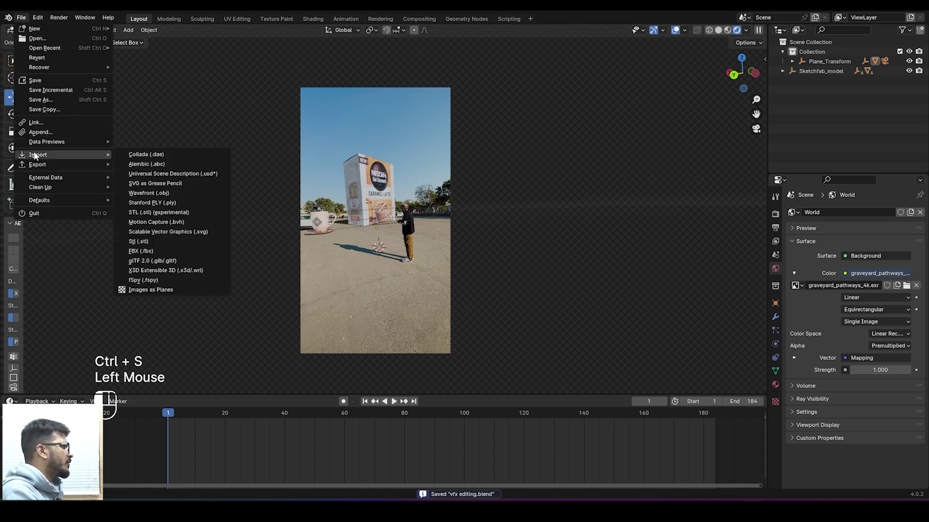
pyautogui.click(173, 260)
pyautogui.click(344, 138)
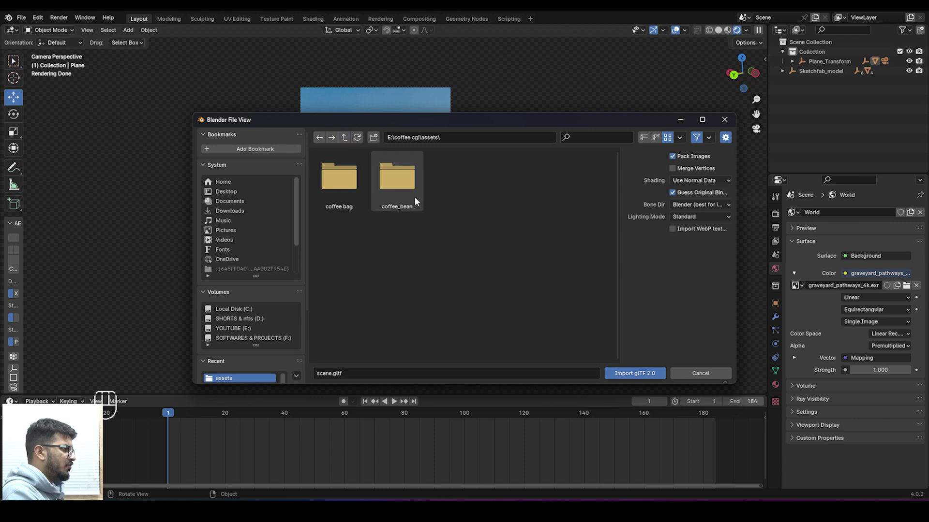
pyautogui.doubleClick(404, 198)
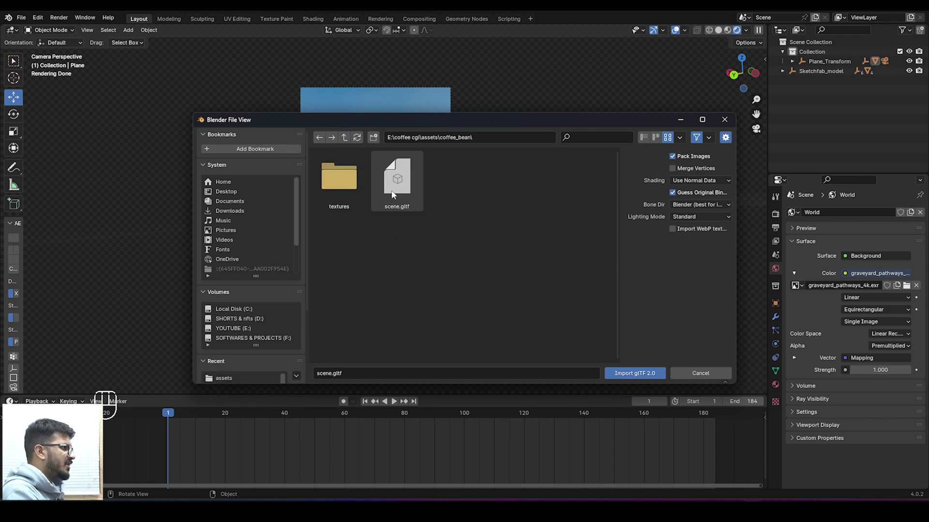
pyautogui.doubleClick(397, 182)
# - Scale up the imported coffee bean model and raise it above the ground
pyautogui.scroll(3, 416, 251)
pyautogui.scroll(-2, 409, 301)
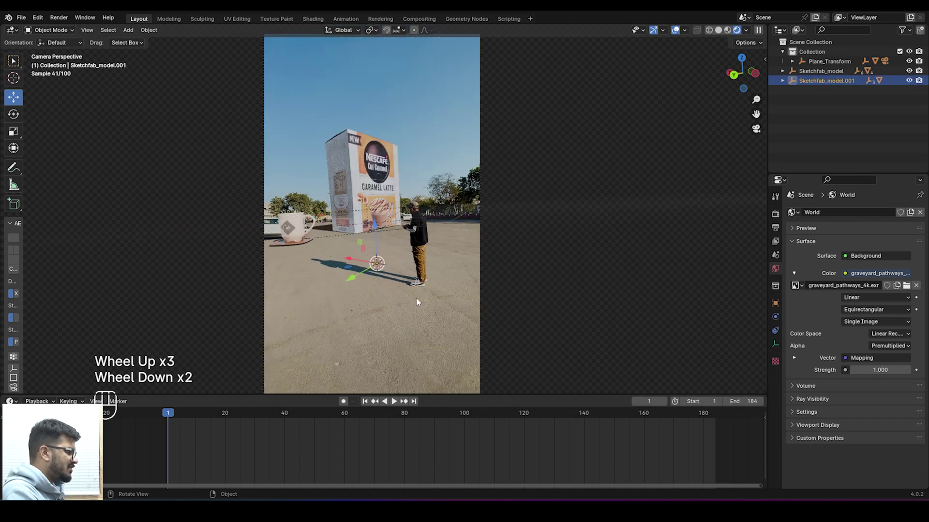
pyautogui.press('s')
pyautogui.click(52, 319)
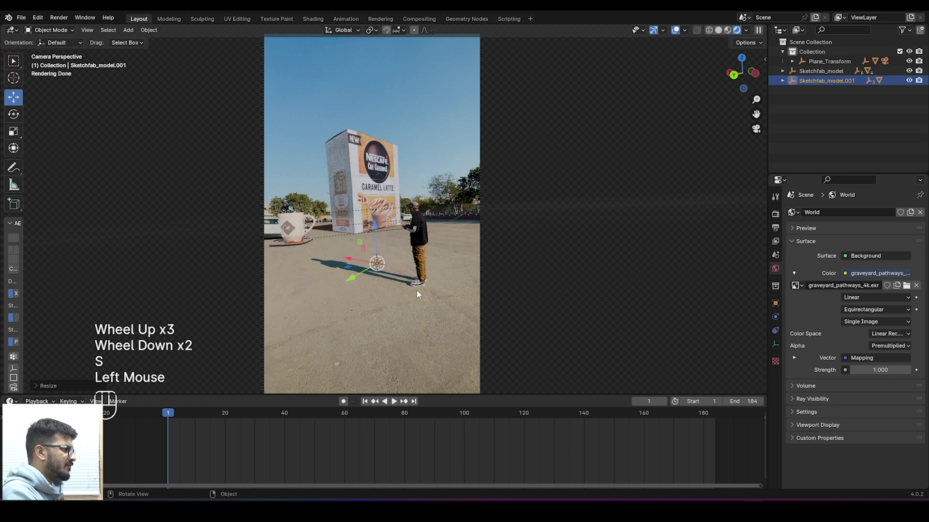
pyautogui.press('s')
pyautogui.click(415, 273)
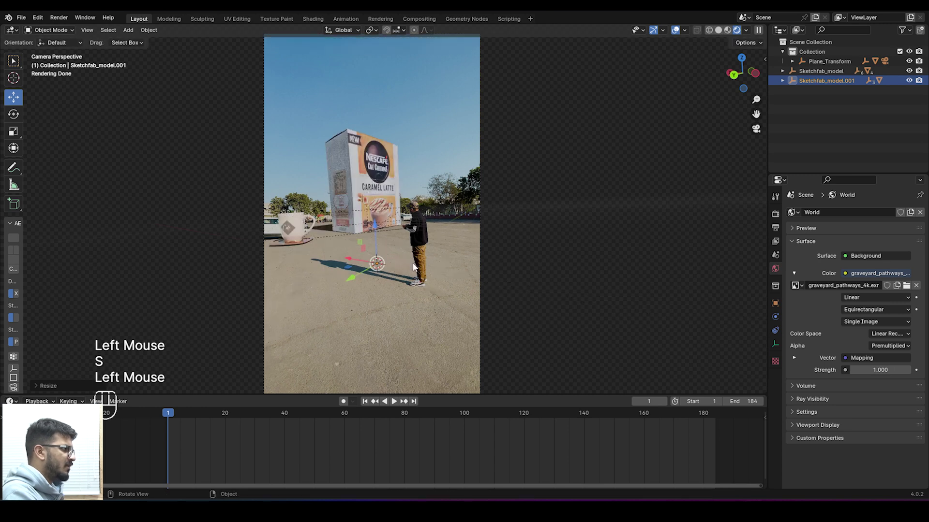
pyautogui.press('s')
pyautogui.click(202, 286)
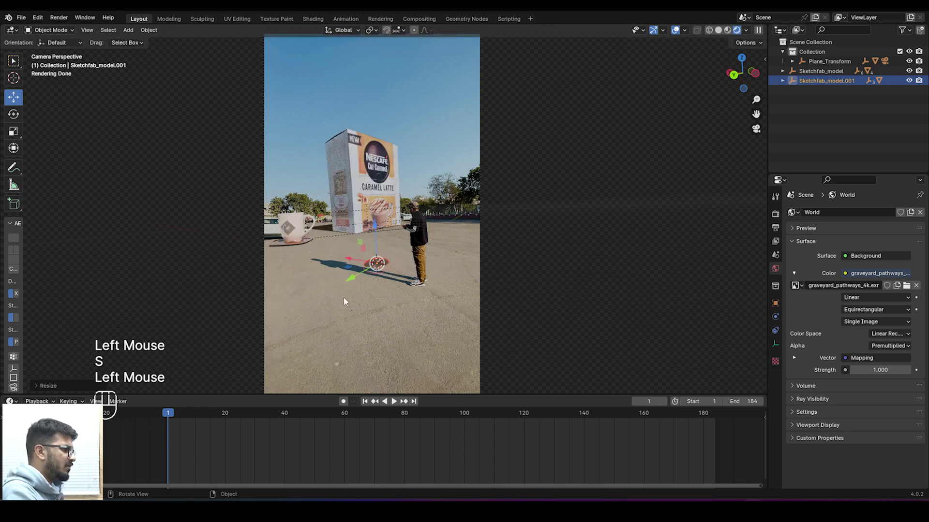
pyautogui.scroll(2, 356, 288)
pyautogui.moveTo(373, 252); pyautogui.dragTo(370, 181)
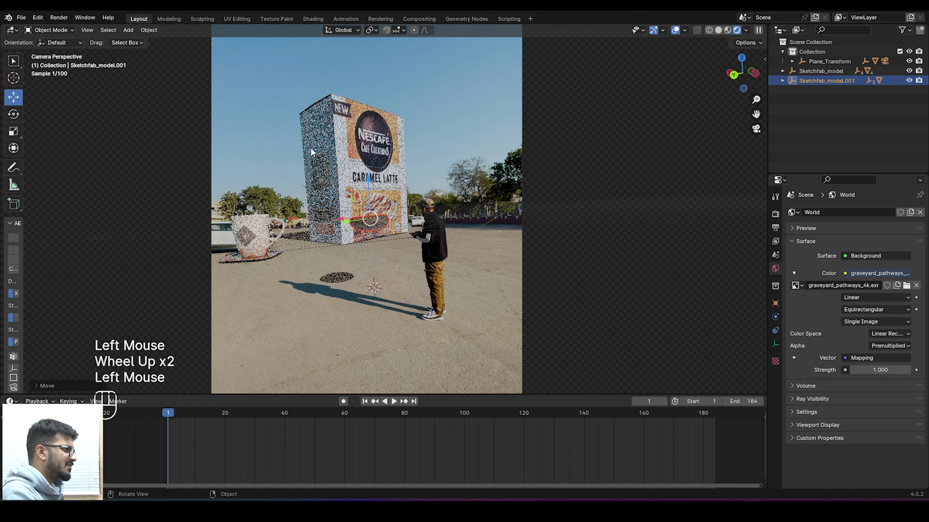
# - Move the coffee bean mesh well away from the box and cup to open ground, and deselect it
pyautogui.click(311, 152)
pyautogui.moveTo(311, 152)
pyautogui.mouseDown(button='middle')
pyautogui.moveTo(343, 242)
pyautogui.moveTo(484, 264)
pyautogui.moveTo(508, 241)
pyautogui.moveTo(470, 248)
pyautogui.mouseUp(button='middle')
pyautogui.scroll(1, 517, 260)
pyautogui.scroll(-2, 508, 243)
pyautogui.scroll(-2, 459, 246)
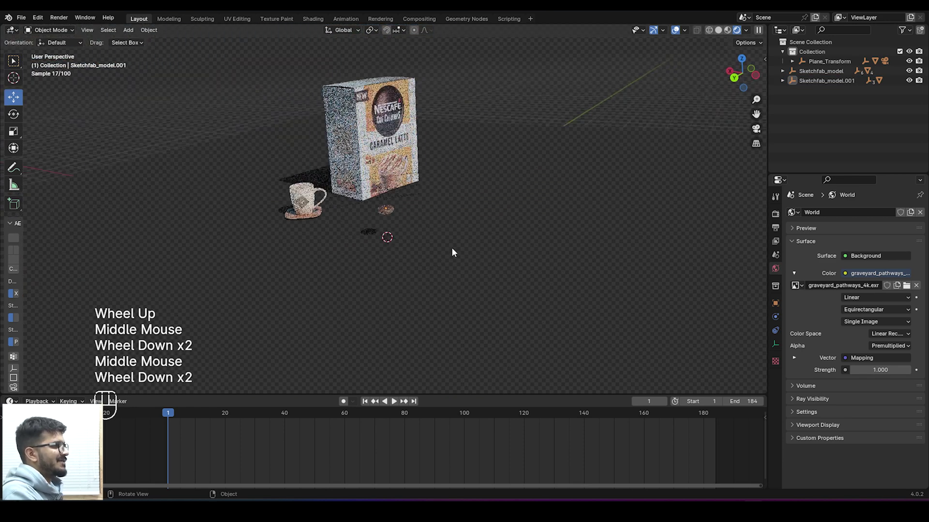
pyautogui.click(388, 224)
pyautogui.scroll(-1, 416, 223)
pyautogui.moveTo(361, 204); pyautogui.dragTo(542, 240)
pyautogui.click(503, 248)
# - Add a cube mesh and raise it vertically to about the middle of the coffee box
pyautogui.moveTo(503, 248); pyautogui.dragTo(473, 261, button='middle')
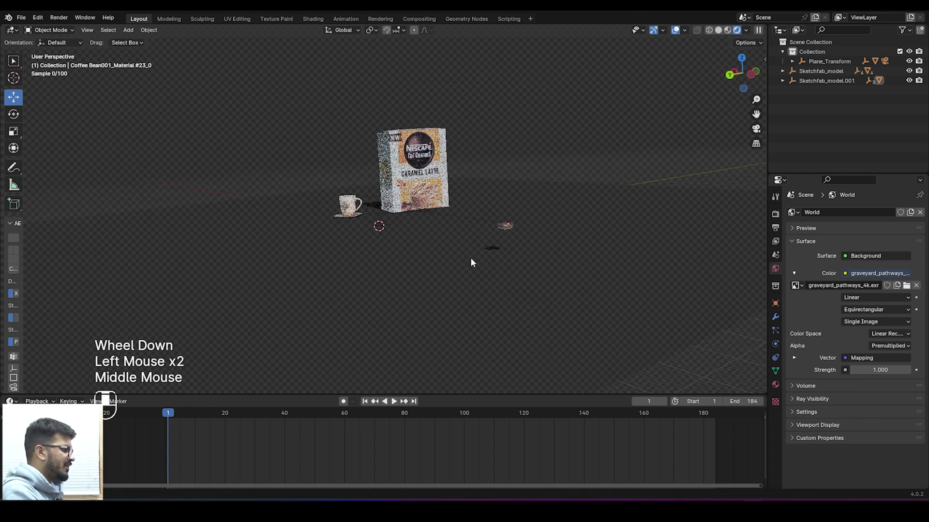
pyautogui.hotkey('shift', 'a')
pyautogui.moveTo(419, 257)
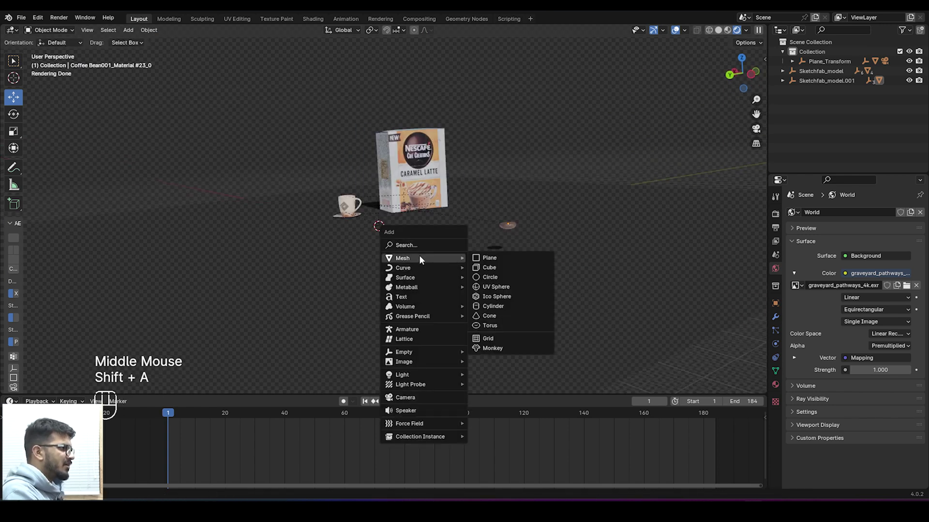
pyautogui.click(485, 265)
pyautogui.moveTo(379, 196); pyautogui.dragTo(379, 140)
# - Enlarge the cube to nearly the size of the coffee box and move it out in front of the box
pyautogui.moveTo(399, 176); pyautogui.dragTo(412, 176, button='middle')
pyautogui.press('s')
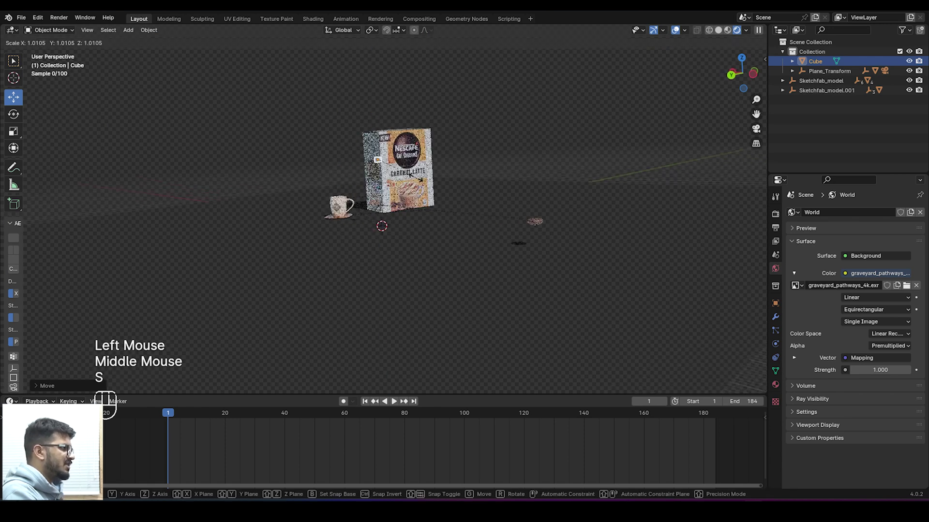
pyautogui.click(78, 206)
pyautogui.moveTo(331, 184); pyautogui.dragTo(360, 184, button='middle')
pyautogui.moveTo(358, 162); pyautogui.dragTo(397, 163)
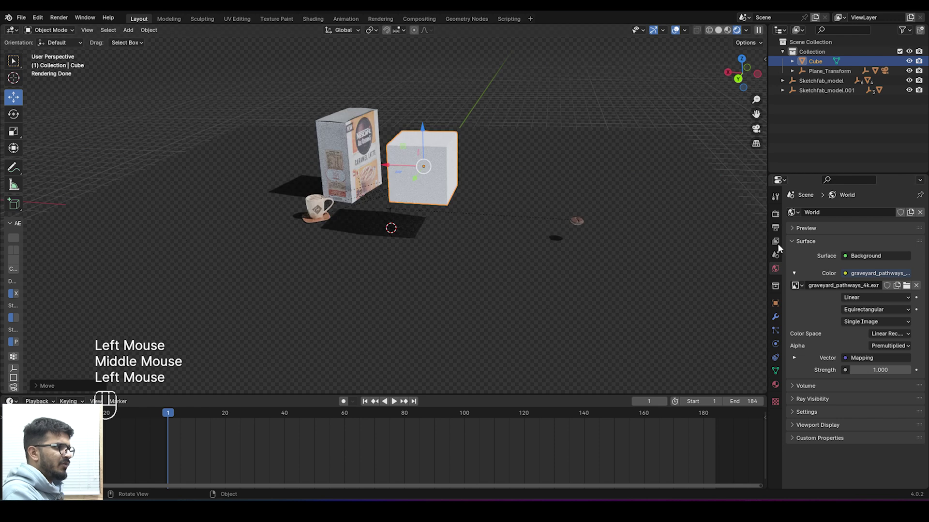
# - Add an emitter particle system to the cube and render its particles as Object, with the coffee bean as instance object
pyautogui.click(774, 330)
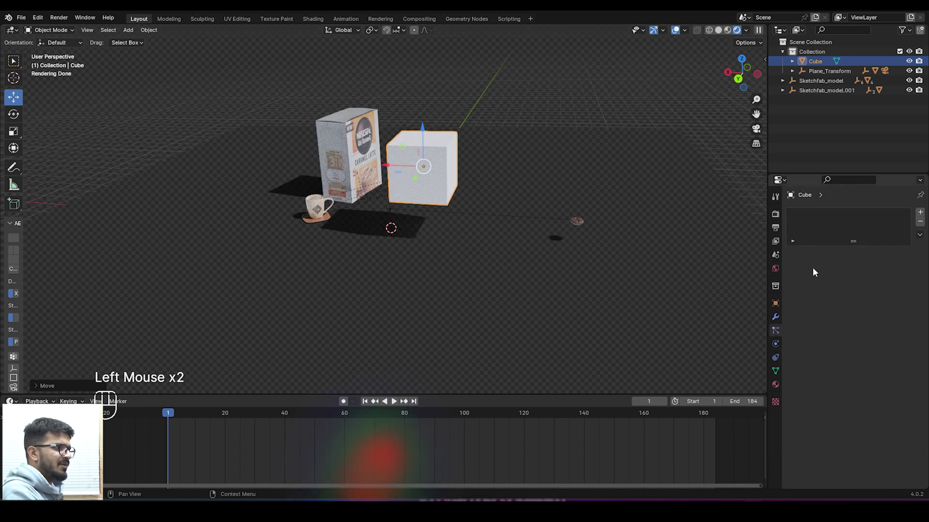
pyautogui.click(920, 212)
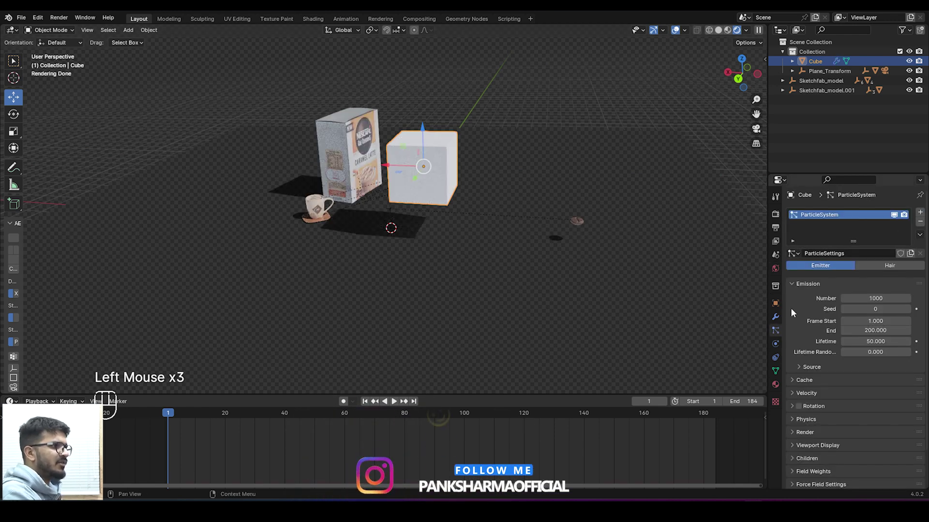
pyautogui.click(792, 432)
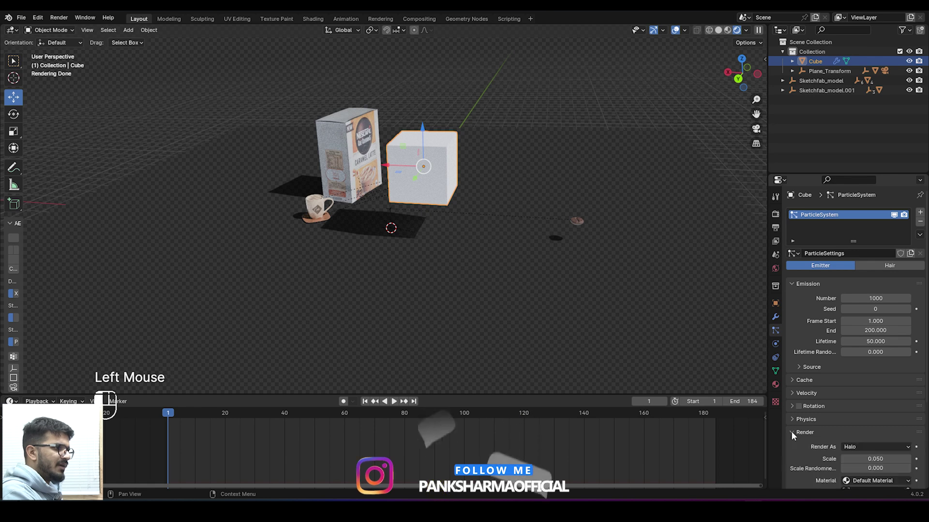
pyautogui.scroll(-2, 846, 399)
pyautogui.click(852, 390)
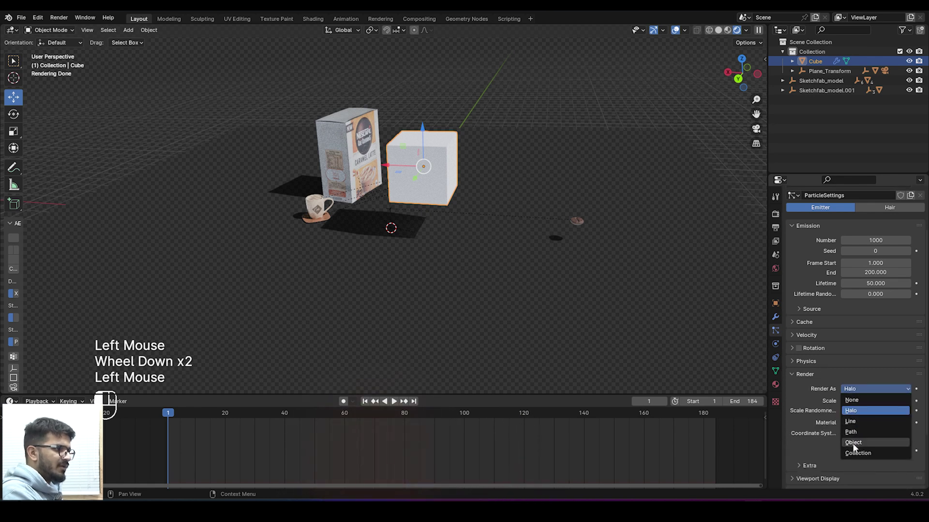
pyautogui.click(853, 443)
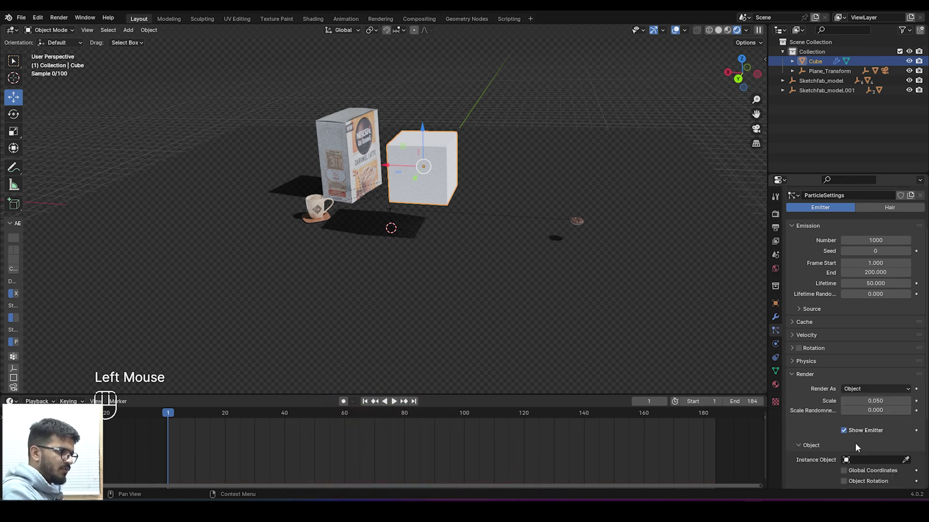
pyautogui.scroll(-1, 820, 439)
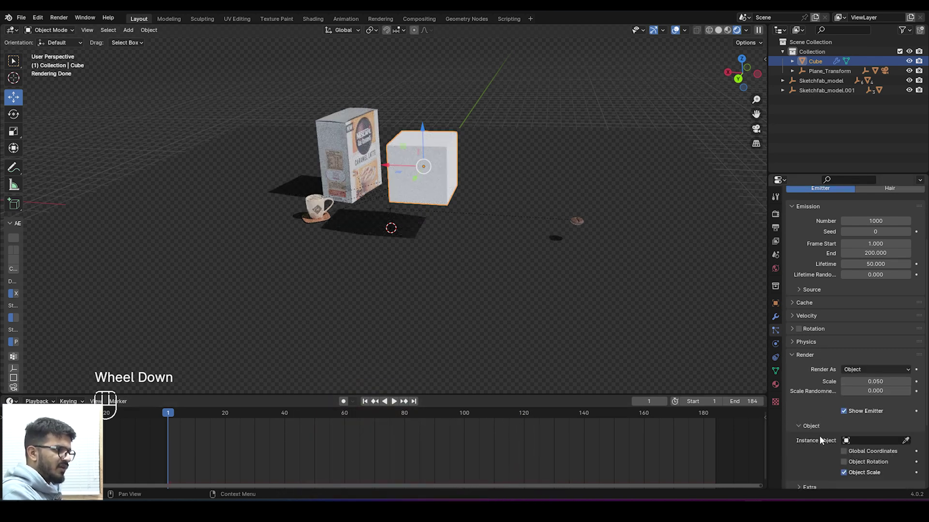
pyautogui.click(906, 440)
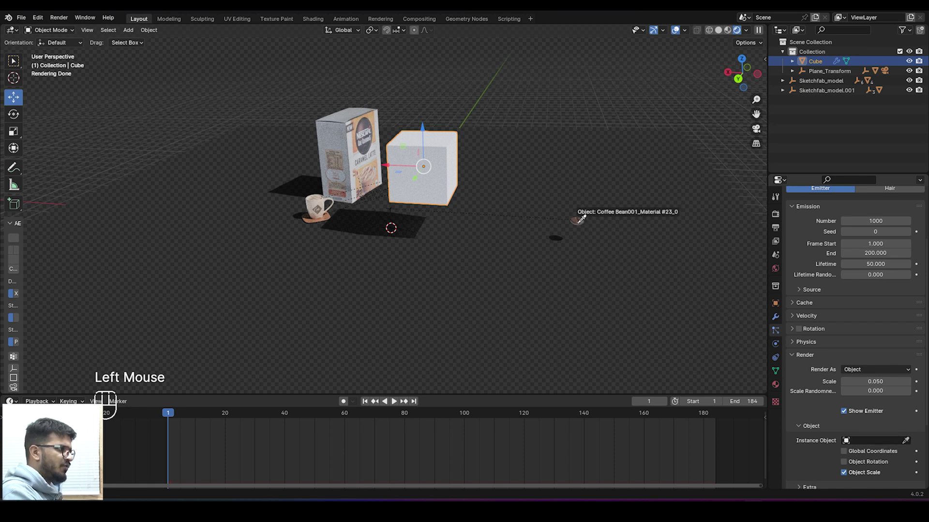
# - Preview the particles at frame 35 and set their render scale to 0.430
pyautogui.moveTo(170, 417); pyautogui.dragTo(271, 415)
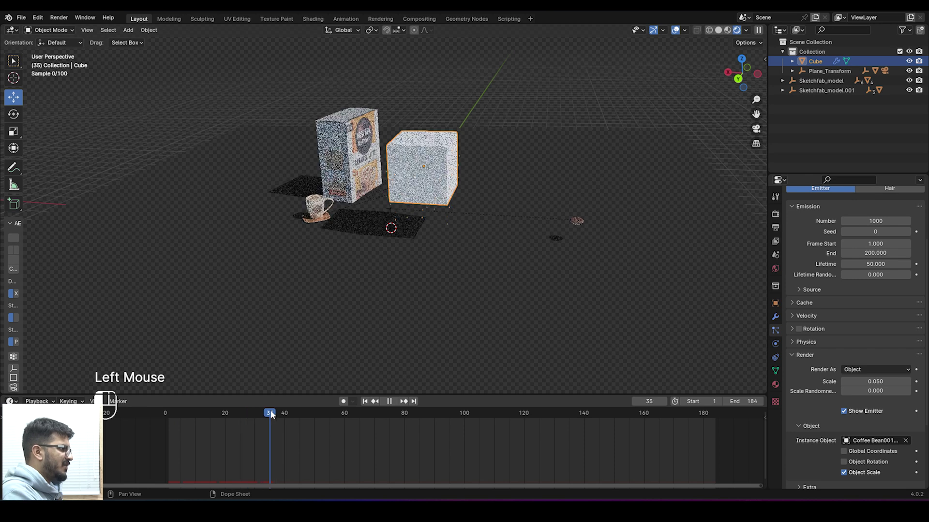
pyautogui.scroll(2, 532, 159)
pyautogui.moveTo(532, 159); pyautogui.dragTo(404, 181, button='middle')
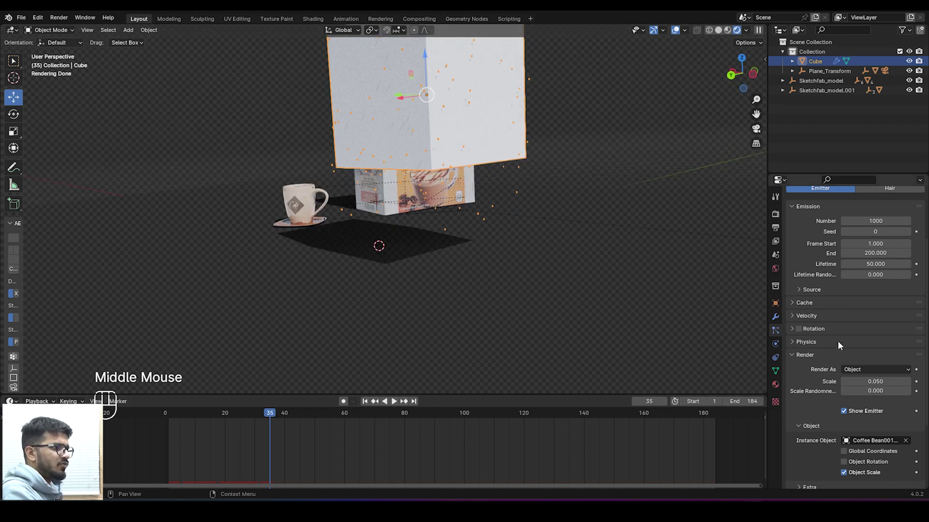
pyautogui.moveTo(866, 380); pyautogui.dragTo(895, 380)
# - Enable rotation for the particles and set its Randomize value to 0.381
pyautogui.click(798, 329)
pyautogui.click(790, 329)
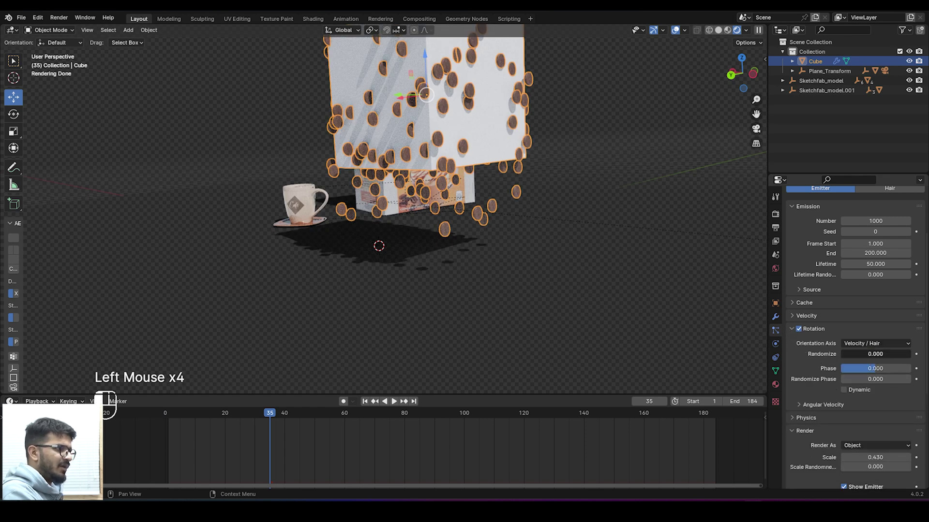
pyautogui.moveTo(871, 354); pyautogui.dragTo(883, 354)
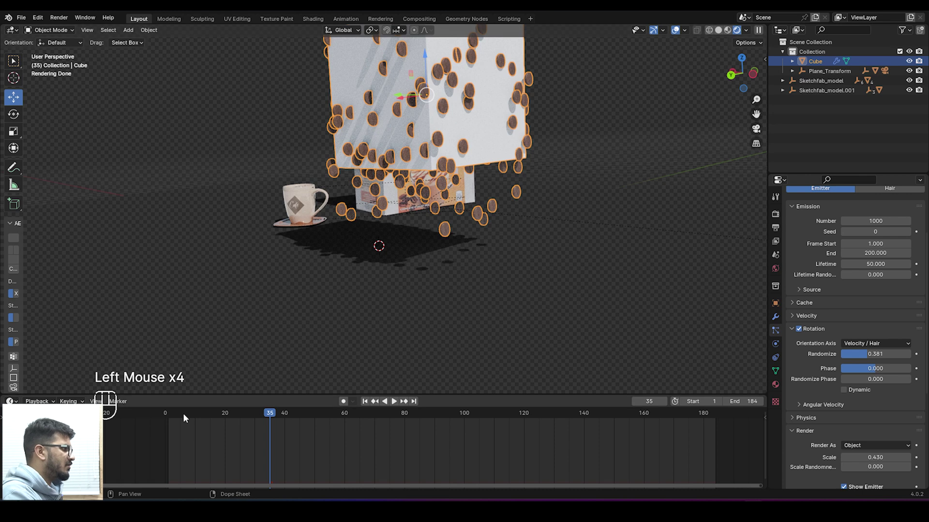
# - Play the particle animation from the start, return to frame 0 and save the file
pyautogui.click(168, 418)
pyautogui.press('space')
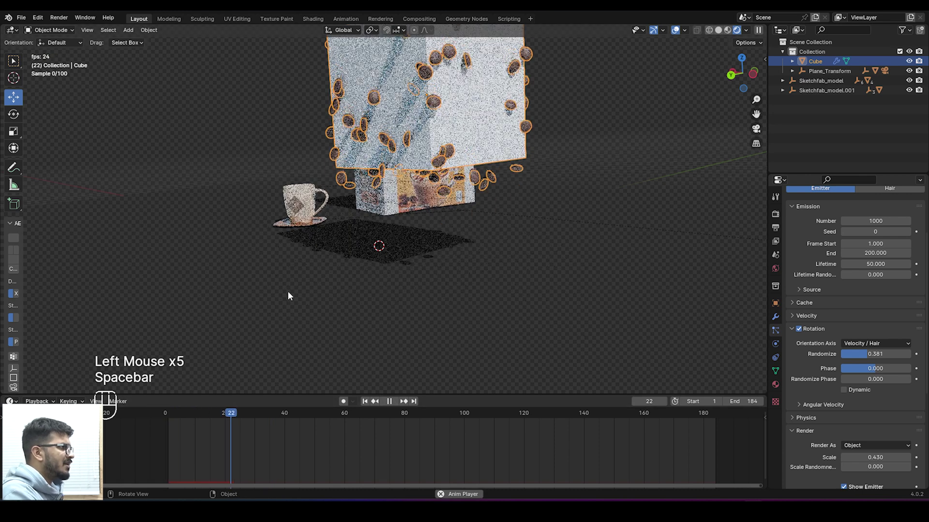
pyautogui.press('space')
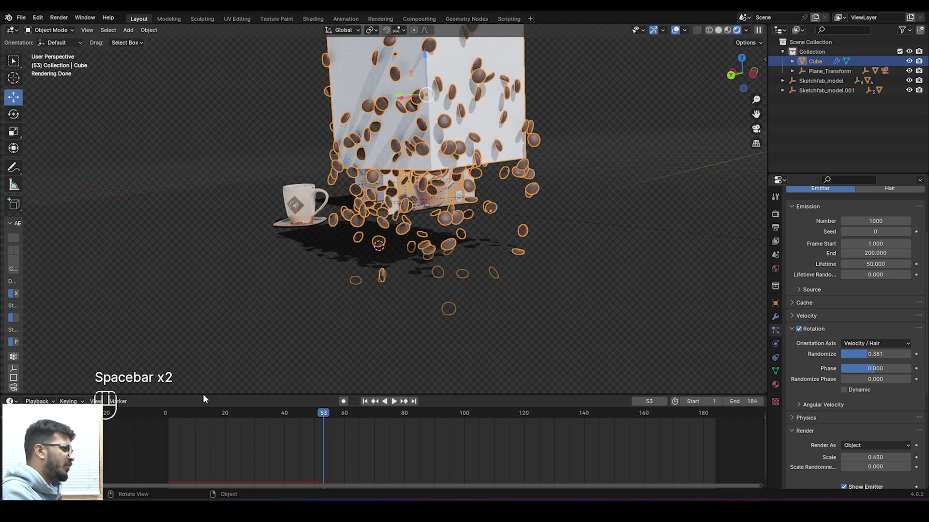
pyautogui.click(164, 413)
pyautogui.hotkey('ctrl', 's')
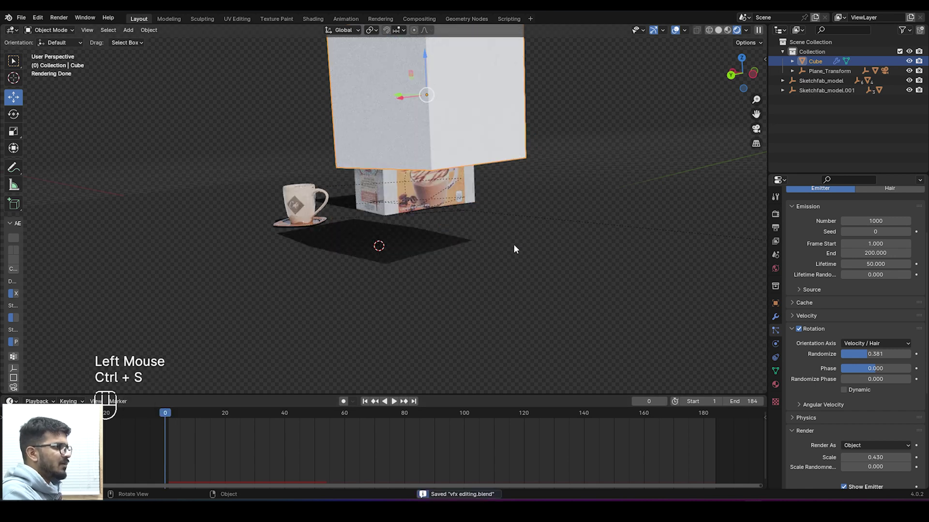
# - Set the cube's particle emission number to 100 and play the animation from frame 0
pyautogui.press('space')
pyautogui.press('space')
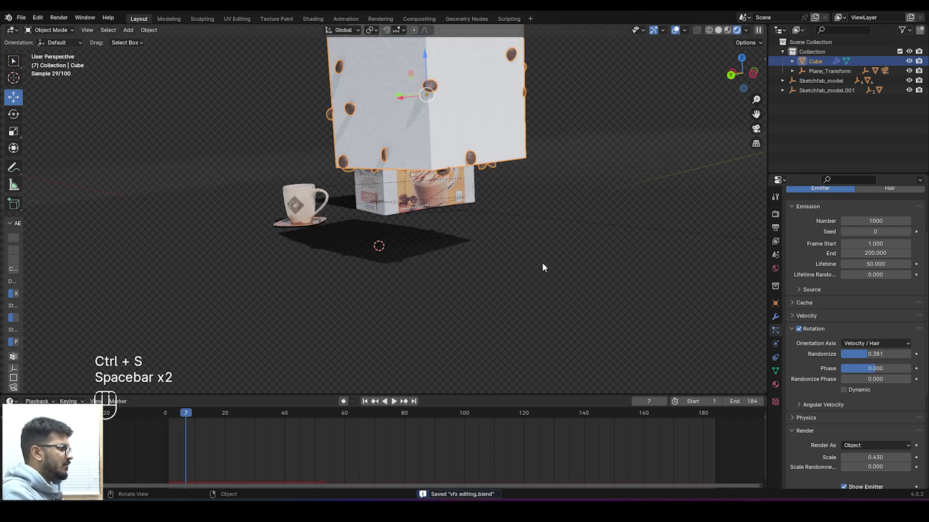
pyautogui.scroll(-2, 347, 263)
pyautogui.scroll(2, 654, 231)
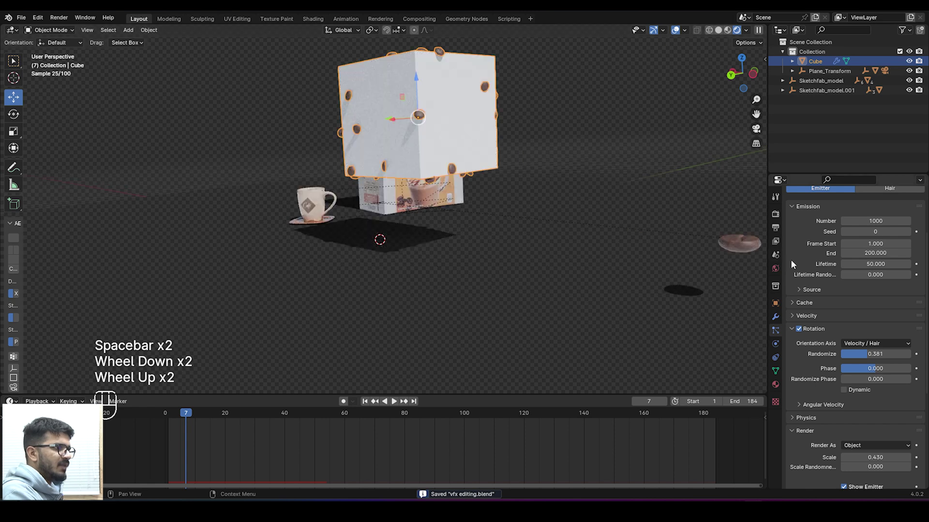
pyautogui.scroll(2, 860, 295)
pyautogui.click(860, 296)
pyautogui.write('1')
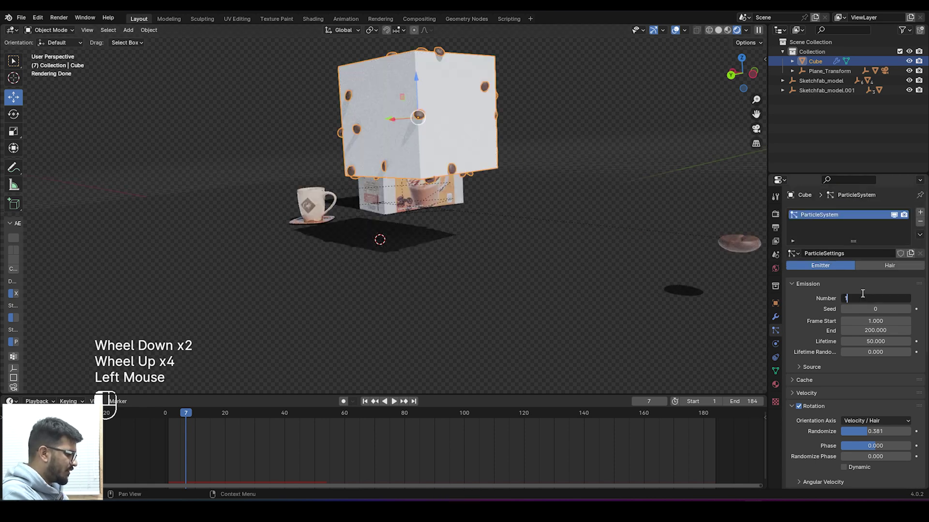
pyautogui.write('00')
pyautogui.press('Return')
pyautogui.click(166, 412)
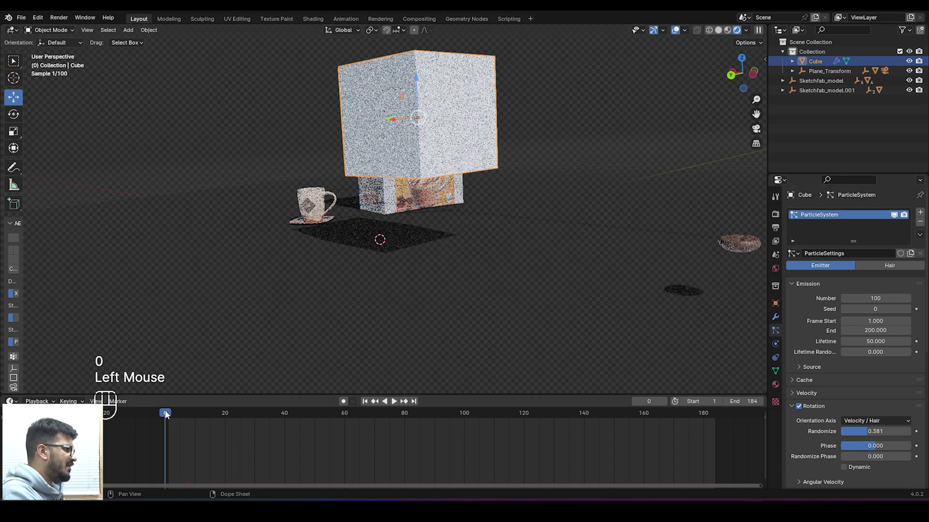
pyautogui.press('space')
pyautogui.press('space')
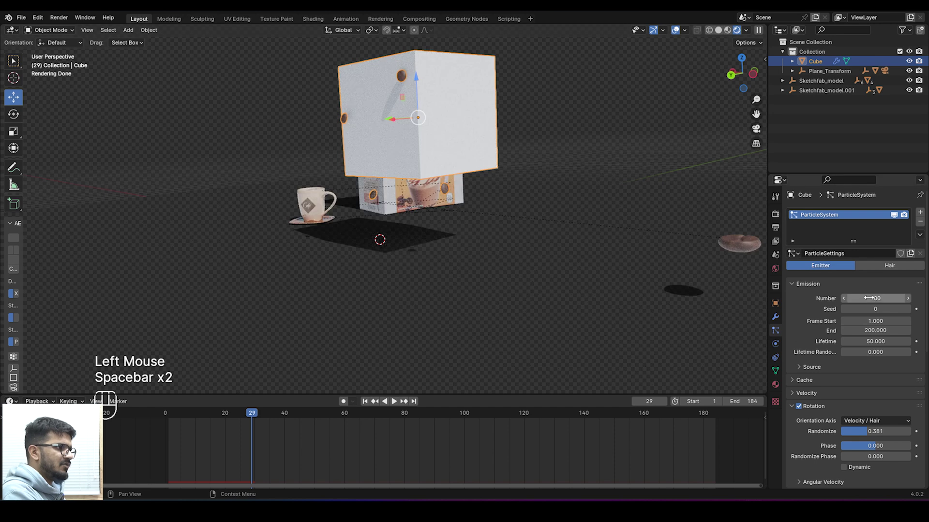
# - Set the cube's particle emission number to 400 and preview the animation from frame 0
pyautogui.click(870, 298)
pyautogui.write('4')
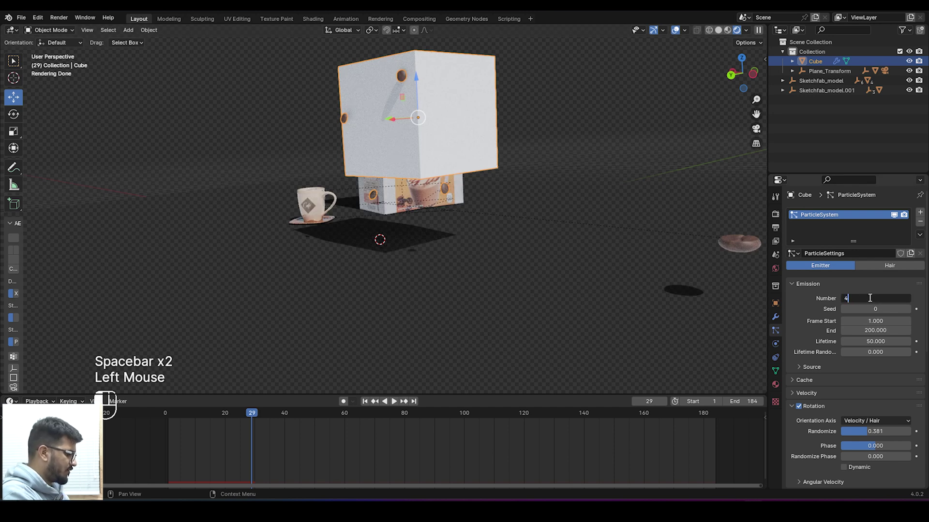
pyautogui.write('00')
pyautogui.press('Return')
pyautogui.click(163, 415)
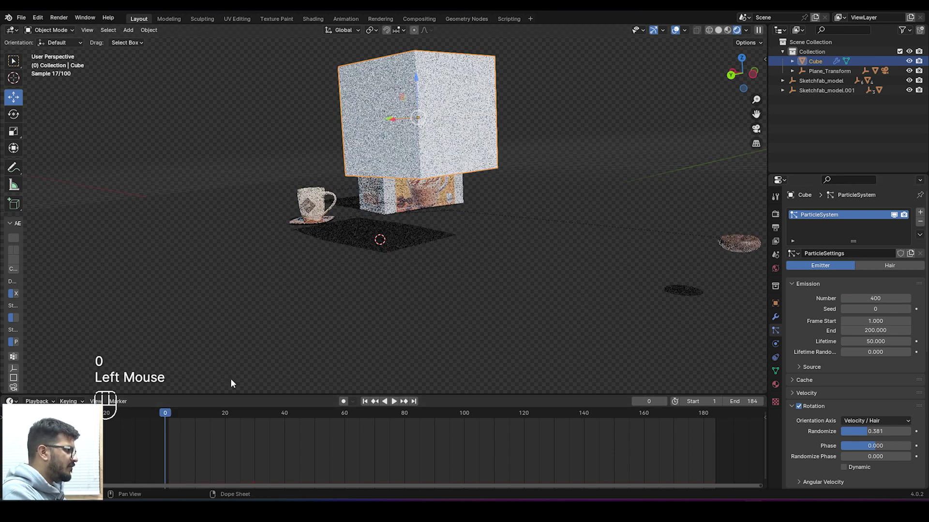
pyautogui.press('space')
pyautogui.press('space')
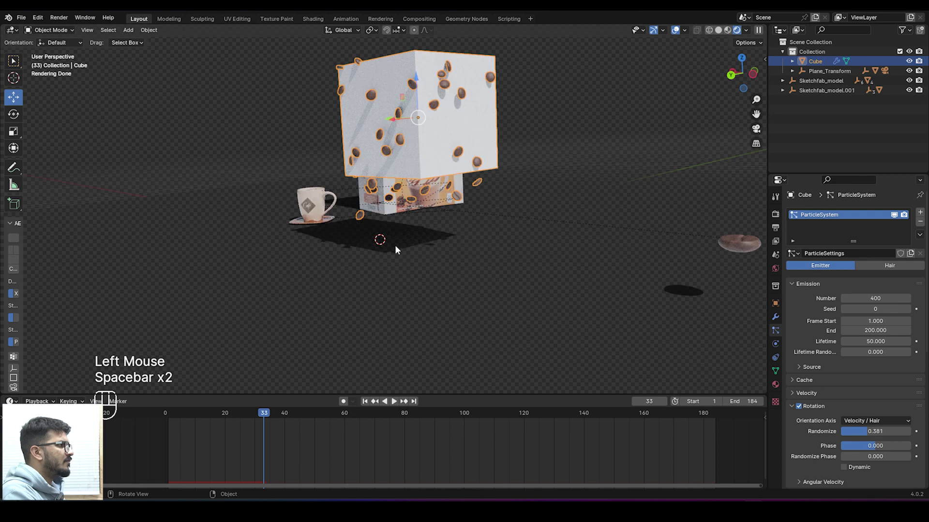
# - Step back and forth through the first frames of the particle emission, stopping at frame 2
pyautogui.click(168, 413)
pyautogui.press('Right')
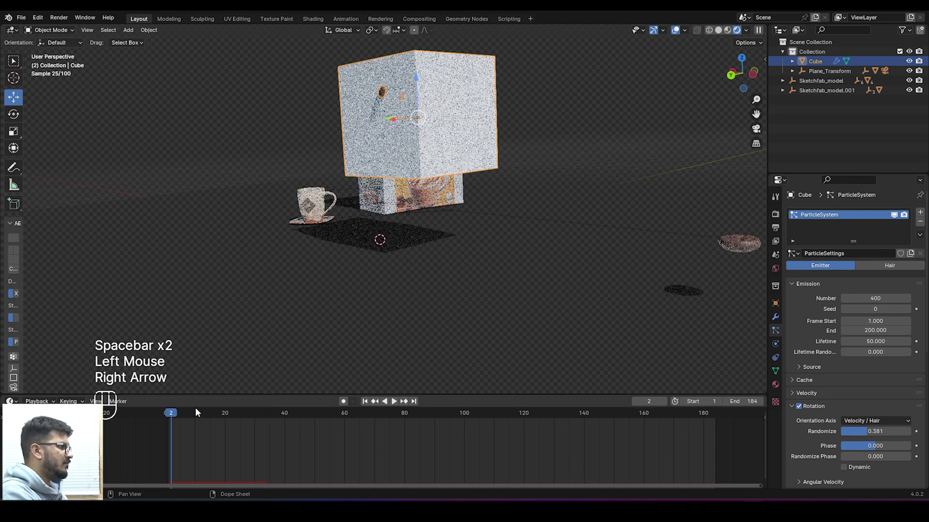
pyautogui.press('Left')
pyautogui.press('Left')
pyautogui.press('Right')
pyautogui.press('Right')
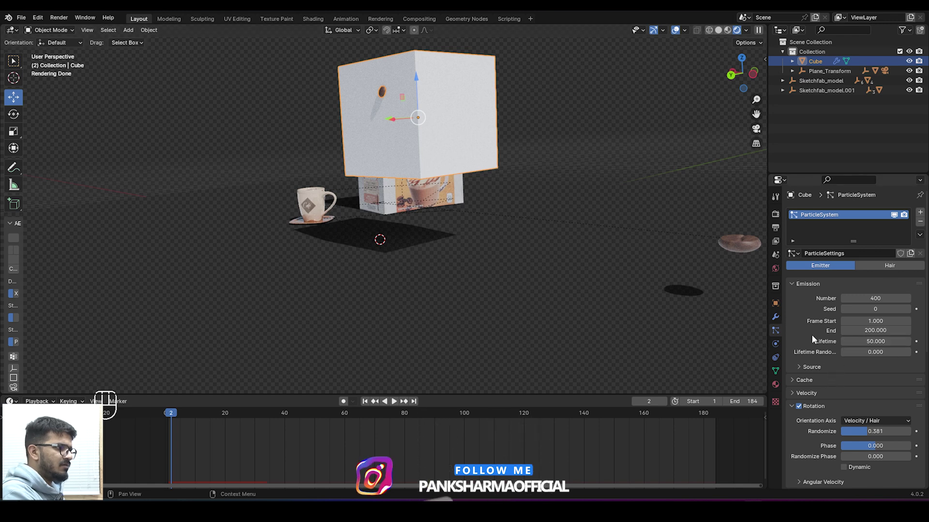
# - Set the emission End frame to 184 and play the particle animation
pyautogui.click(874, 331)
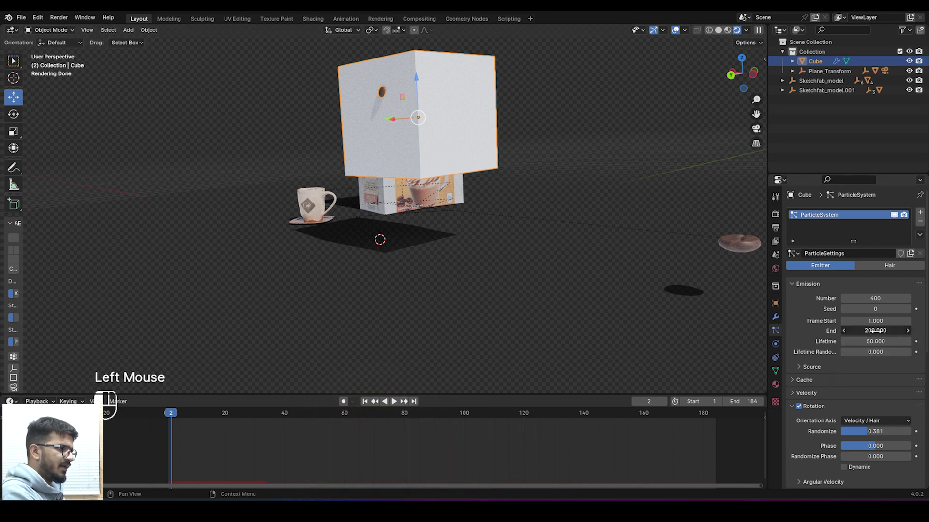
pyautogui.click(833, 331)
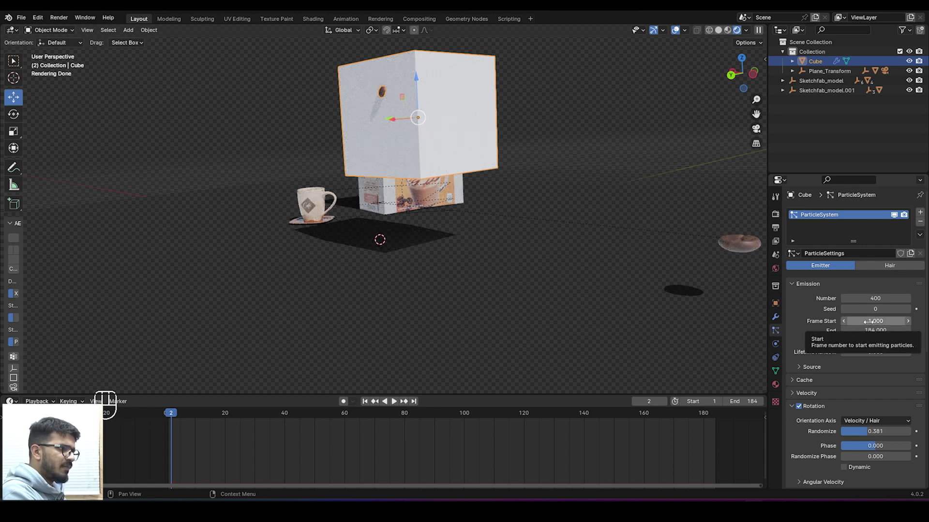
pyautogui.press('space')
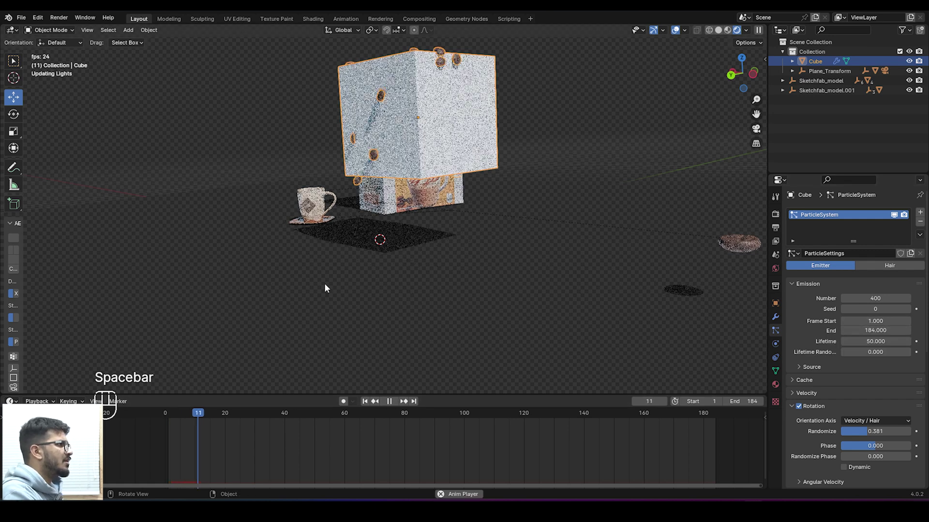
pyautogui.press('space')
pyautogui.moveTo(411, 254); pyautogui.dragTo(350, 244, button='middle')
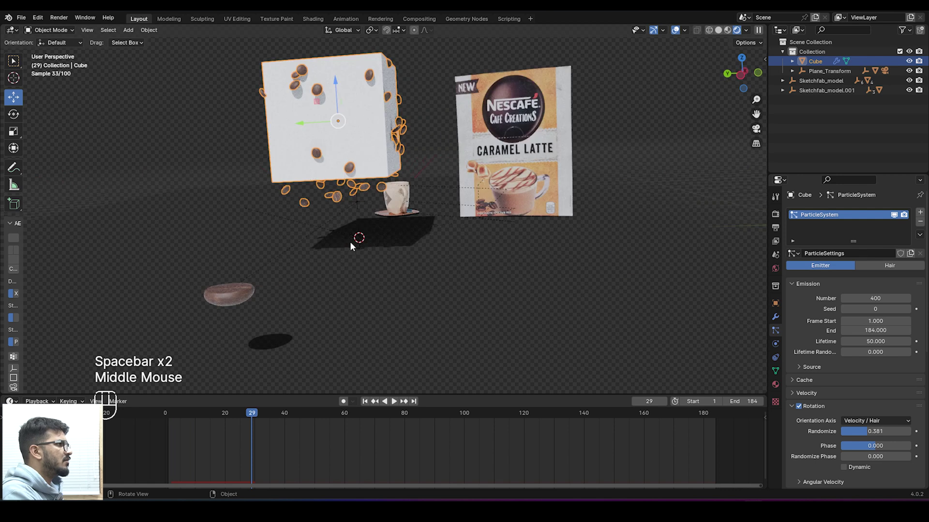
# - Set the emission End frame to 2 and play the particle animation from the start
pyautogui.click(866, 330)
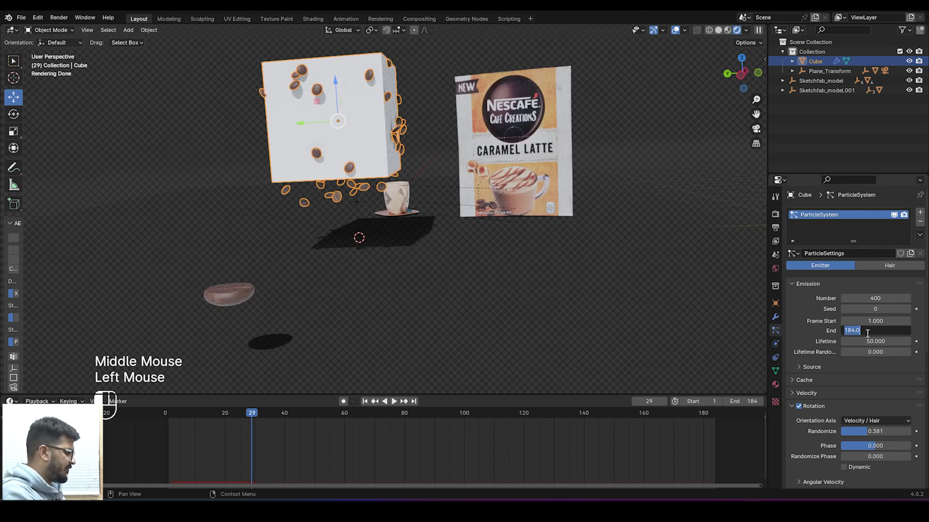
pyautogui.write('2')
pyautogui.press('Return')
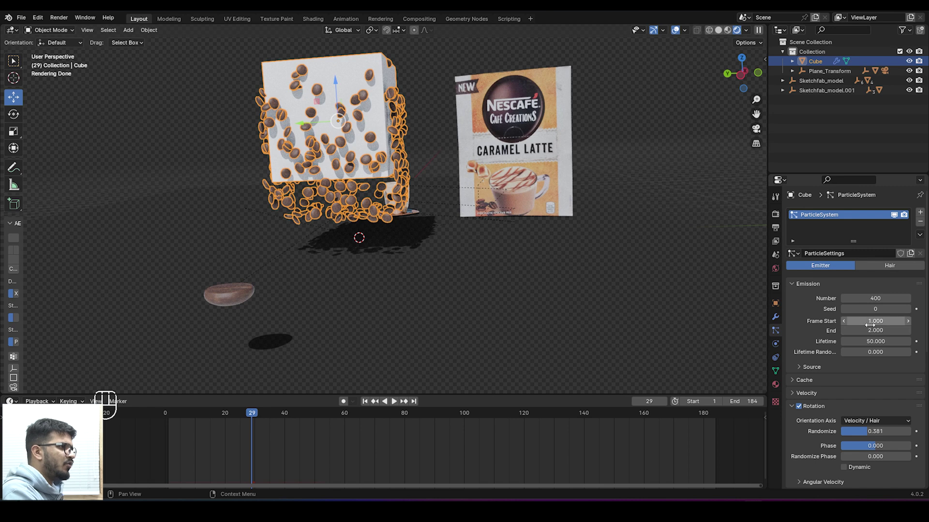
pyautogui.click(166, 412)
pyautogui.press('space')
pyautogui.press('space')
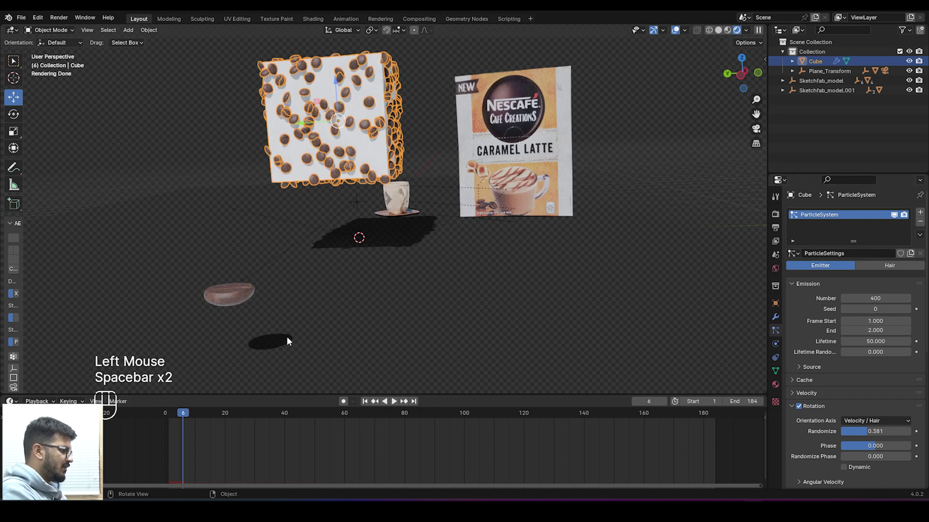
# - Step the timeline back to frame 2, reselect the cube and show its modifiers
pyautogui.press('Left')
pyautogui.press('Left')
pyautogui.press('Left')
pyautogui.press('Left')
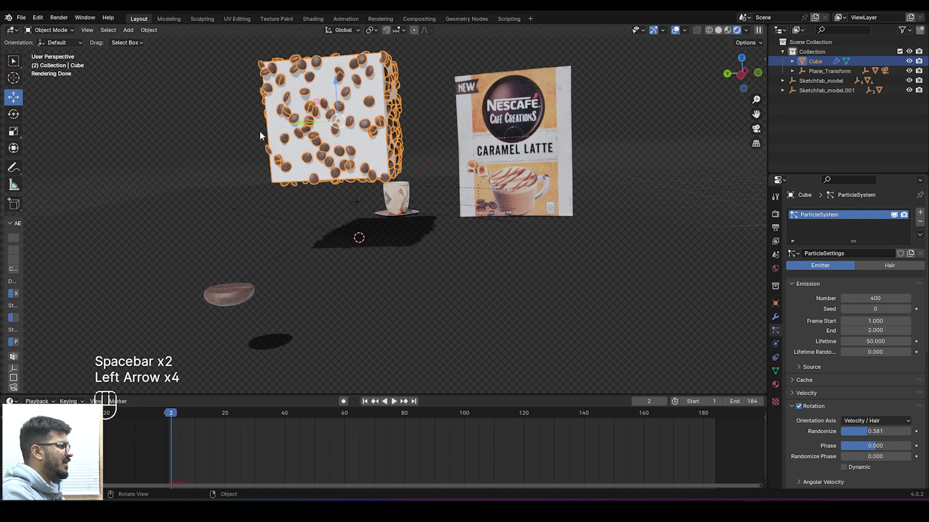
pyautogui.click(260, 133)
pyautogui.moveTo(260, 132); pyautogui.dragTo(393, 153, button='middle')
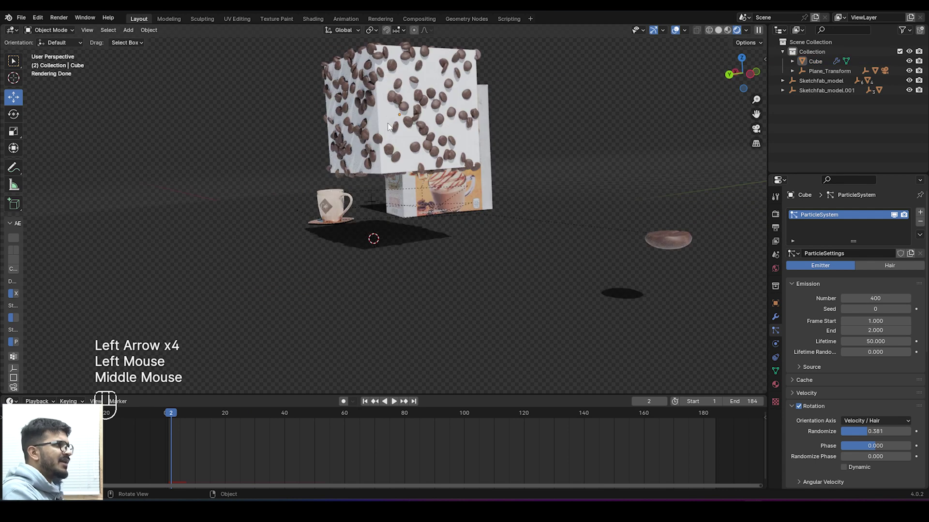
pyautogui.click(389, 127)
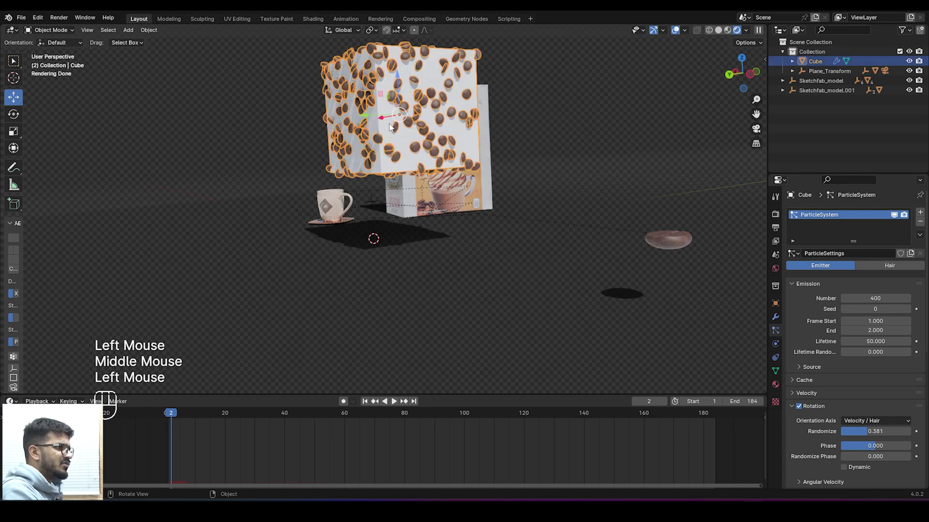
pyautogui.click(775, 318)
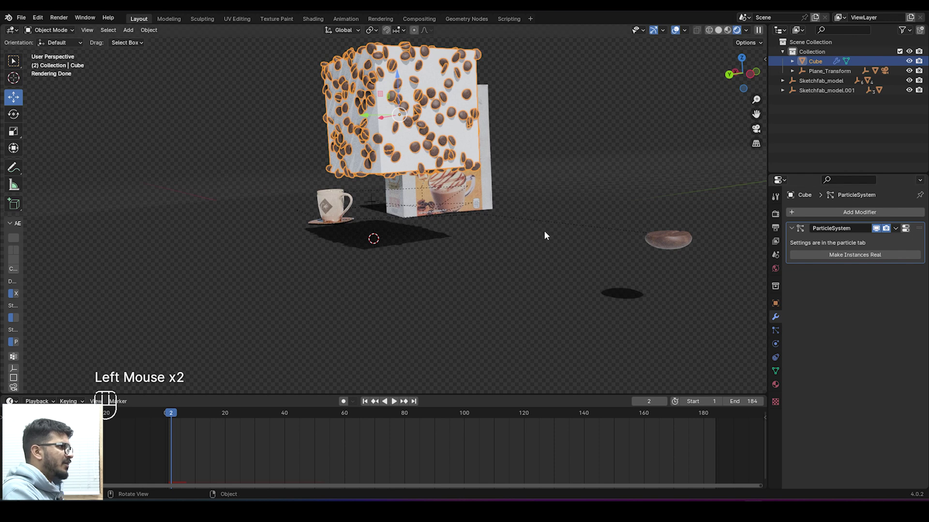
# - Check the camera view, then move the original coffee bean model far away from the cube and deselect it
pyautogui.scroll(-1, 654, 248)
pyautogui.click(589, 231)
pyautogui.scroll(-3, 605, 273)
pyautogui.moveTo(605, 273); pyautogui.dragTo(478, 266, button='middle')
pyautogui.press('KP_0')
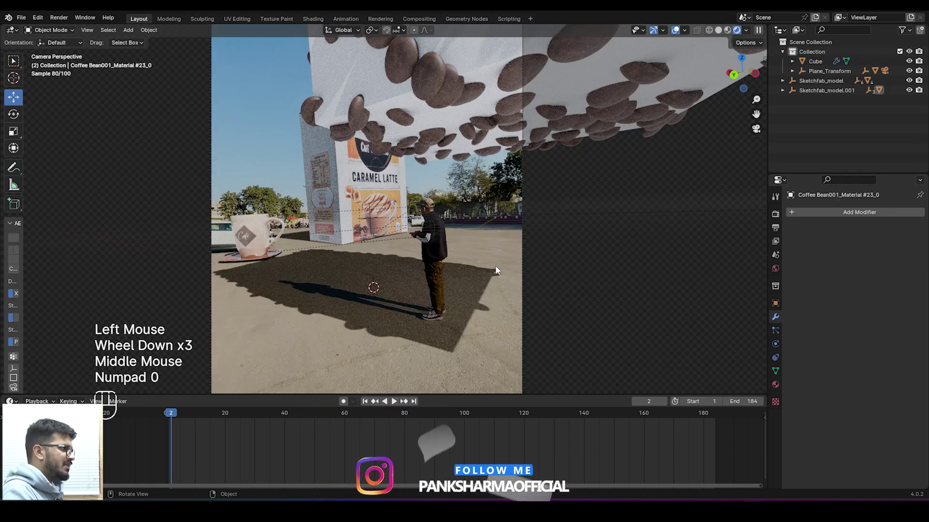
pyautogui.press('KP_0')
pyautogui.scroll(-2, 508, 231)
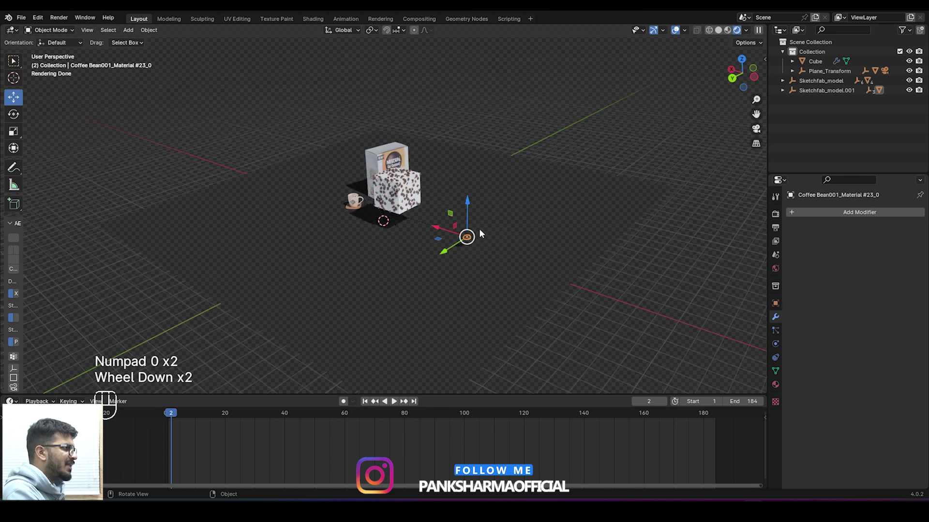
pyautogui.moveTo(479, 234); pyautogui.dragTo(518, 227, button='middle')
pyautogui.moveTo(458, 214); pyautogui.dragTo(619, 202)
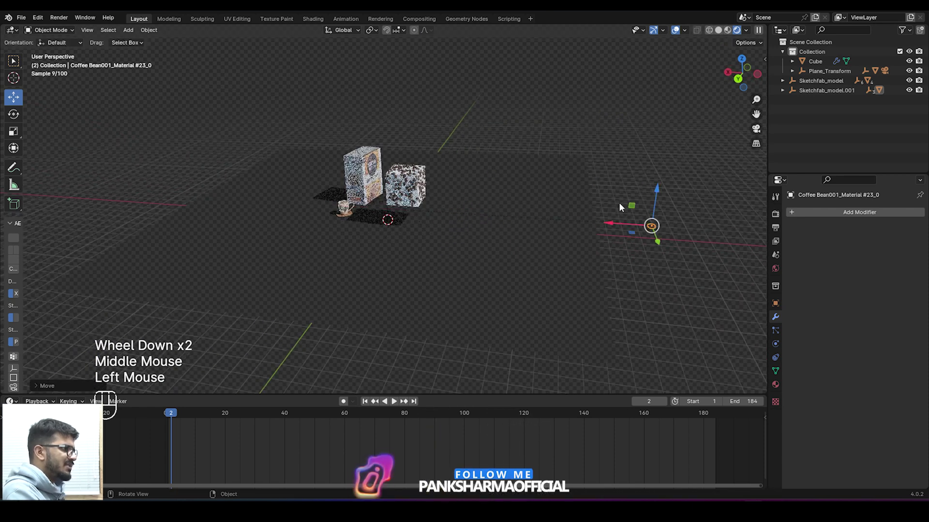
pyautogui.click(600, 199)
# - Select the bean-covered cube and make its particle instances real
pyautogui.click(415, 186)
pyautogui.scroll(4, 535, 191)
pyautogui.moveTo(535, 190); pyautogui.dragTo(556, 189, button='middle')
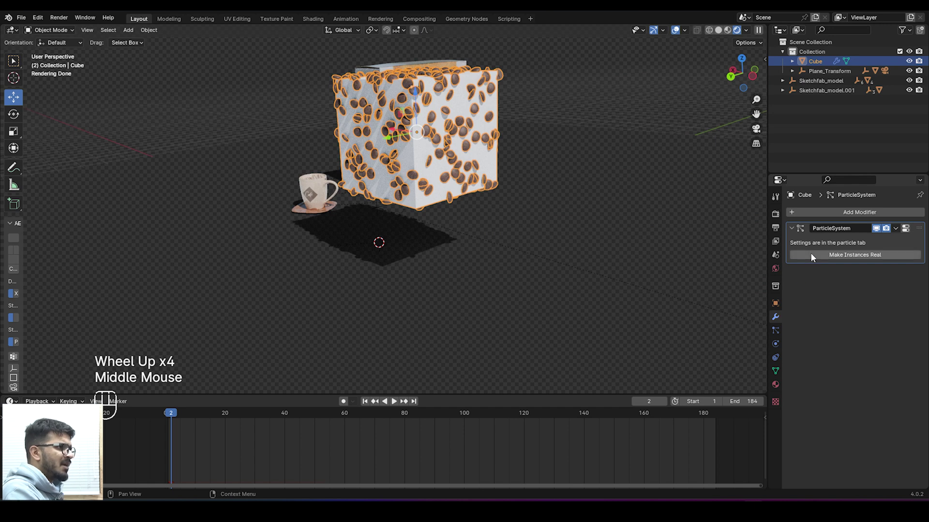
pyautogui.click(849, 256)
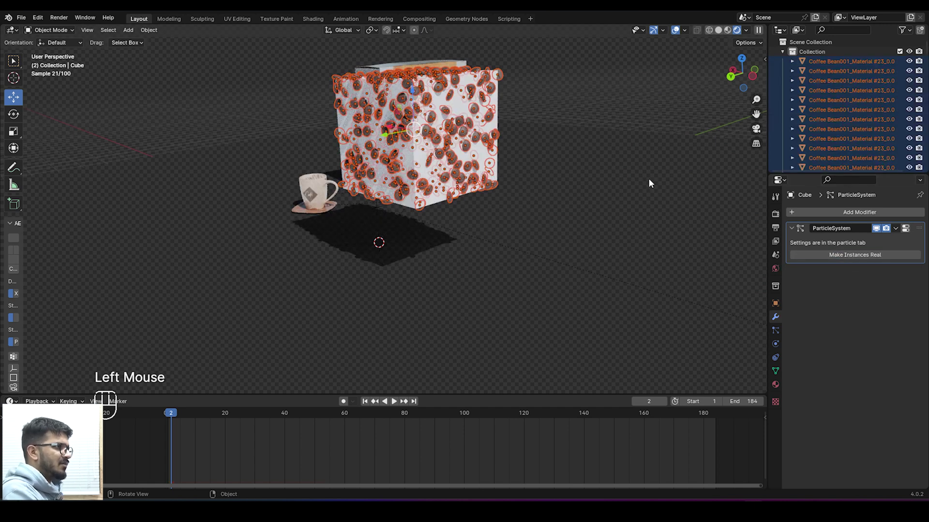
# - Look through the bean objects in the scene's object list, clear the selection and inspect the beans around the cube
pyautogui.scroll(-9, 850, 136)
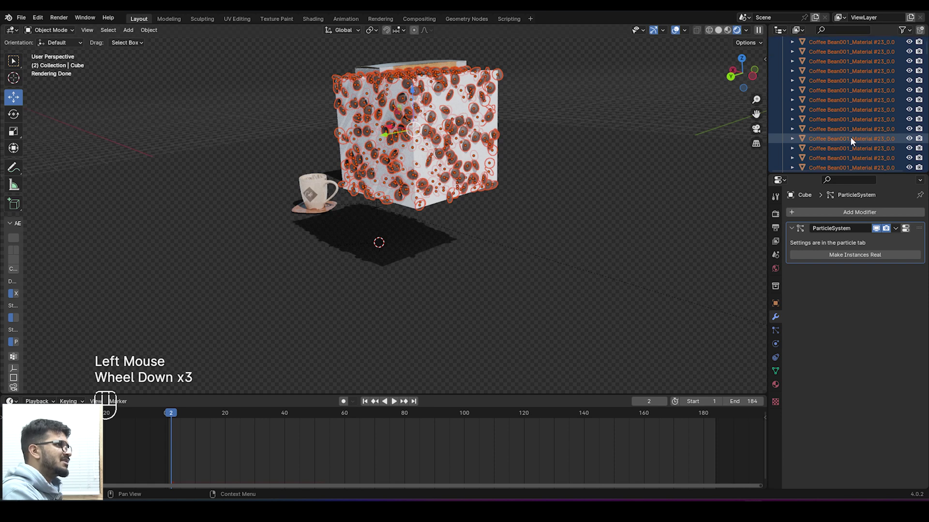
pyautogui.scroll(-7, 850, 138)
pyautogui.moveTo(926, 47); pyautogui.dragTo(923, 32)
pyautogui.click(590, 80)
pyautogui.moveTo(591, 116)
pyautogui.mouseDown(button='middle')
pyautogui.moveTo(594, 127)
pyautogui.moveTo(502, 131)
pyautogui.moveTo(590, 105)
pyautogui.mouseUp(button='middle')
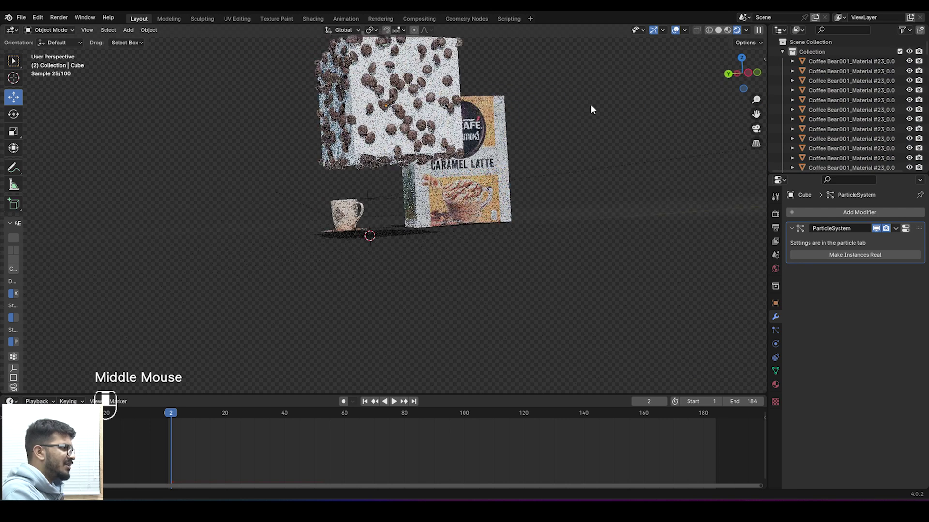
pyautogui.scroll(-1, 451, 121)
pyautogui.scroll(2, 452, 120)
pyautogui.moveTo(452, 121); pyautogui.dragTo(420, 188, button='middle')
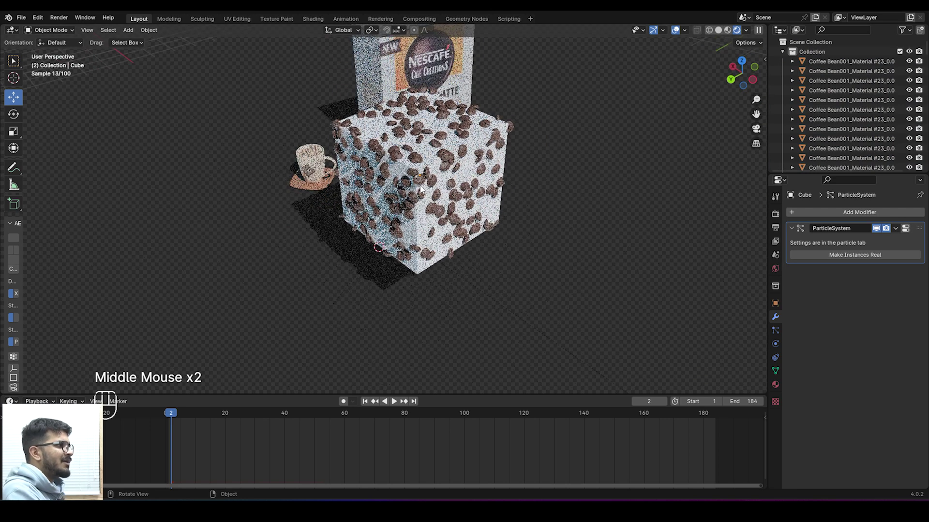
# - Delete the emitter cube, keeping the separate coffee bean objects
pyautogui.click(466, 170)
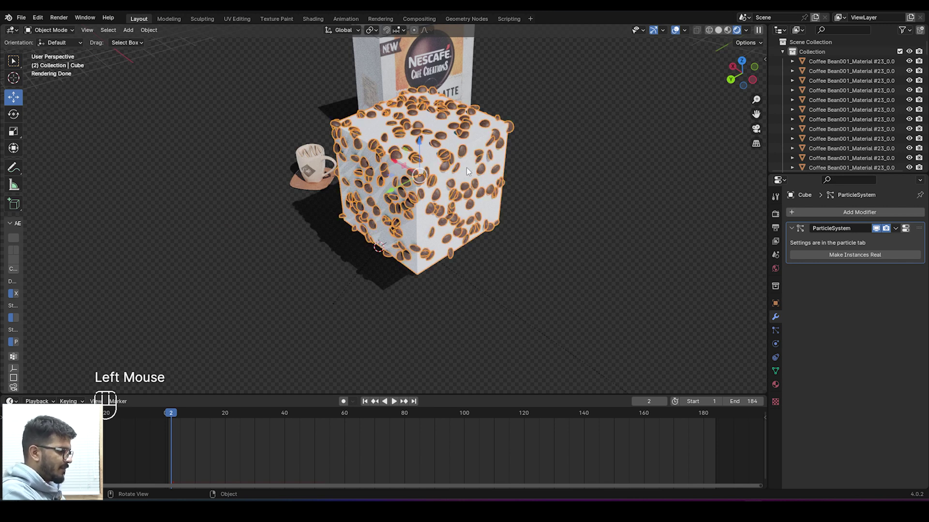
pyautogui.press('Delete')
pyautogui.moveTo(466, 168); pyautogui.dragTo(519, 158, button='middle')
pyautogui.scroll(-2, 541, 158)
# - Display the scene as wireframe, box-select all the coffee beans and collapse the collection holding them
pyautogui.moveTo(375, 81); pyautogui.dragTo(492, 187)
pyautogui.moveTo(492, 187)
pyautogui.mouseDown(button='middle')
pyautogui.moveTo(373, 216)
pyautogui.moveTo(283, 211)
pyautogui.moveTo(247, 199)
pyautogui.moveTo(268, 167)
pyautogui.moveTo(257, 150)
pyautogui.mouseUp(button='middle')
pyautogui.click(718, 30)
pyautogui.click(709, 30)
pyautogui.moveTo(257, 103); pyautogui.dragTo(378, 189)
pyautogui.moveTo(313, 145); pyautogui.dragTo(380, 186)
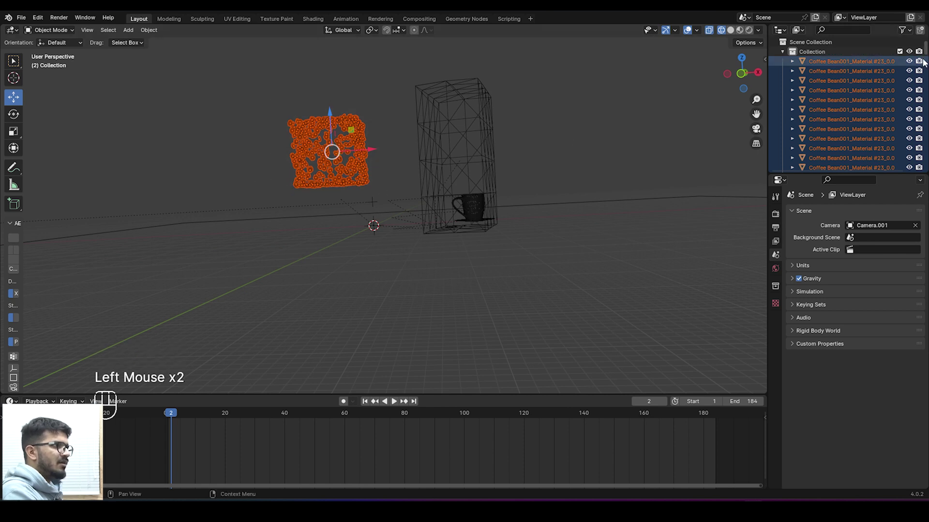
pyautogui.click(781, 51)
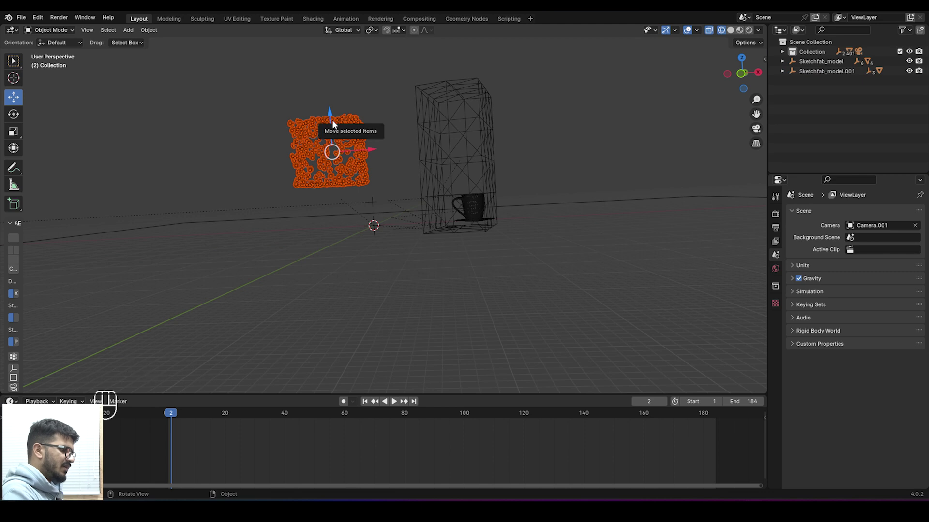
# - Reposition the selected beans horizontally from the top view and raise them high above the scene
pyautogui.press('KP_7')
pyautogui.moveTo(340, 167); pyautogui.dragTo(446, 303)
pyautogui.moveTo(446, 303); pyautogui.dragTo(630, 239, button='middle')
pyautogui.moveTo(309, 106); pyautogui.dragTo(297, 107)
pyautogui.moveTo(757, 115); pyautogui.dragTo(779, 245)
pyautogui.moveTo(537, 169); pyautogui.dragTo(416, 116, button='middle')
pyautogui.moveTo(395, 215); pyautogui.dragTo(370, 44)
# - Lower the selected beans along the global Z axis by about 11 m in the camera view and clear the selection
pyautogui.press('KP_0')
pyautogui.scroll(-3, 439, 135)
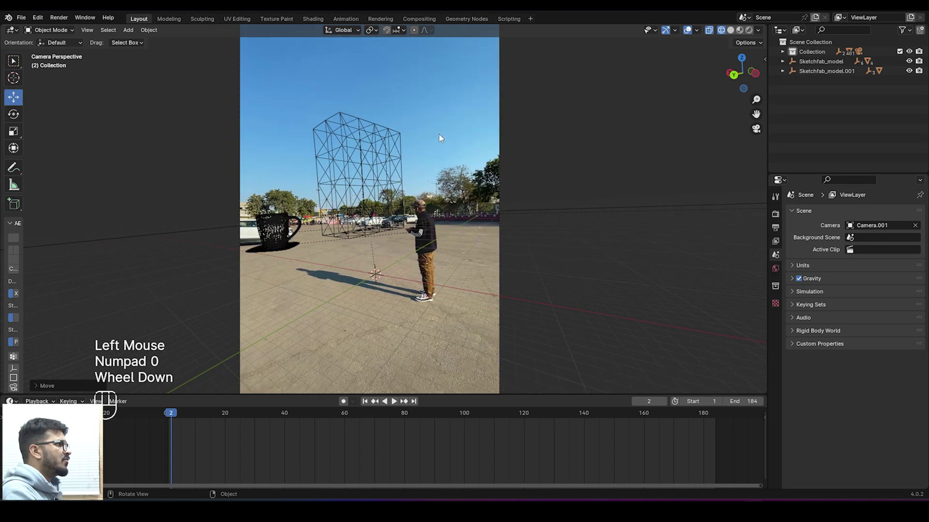
pyautogui.press('g')
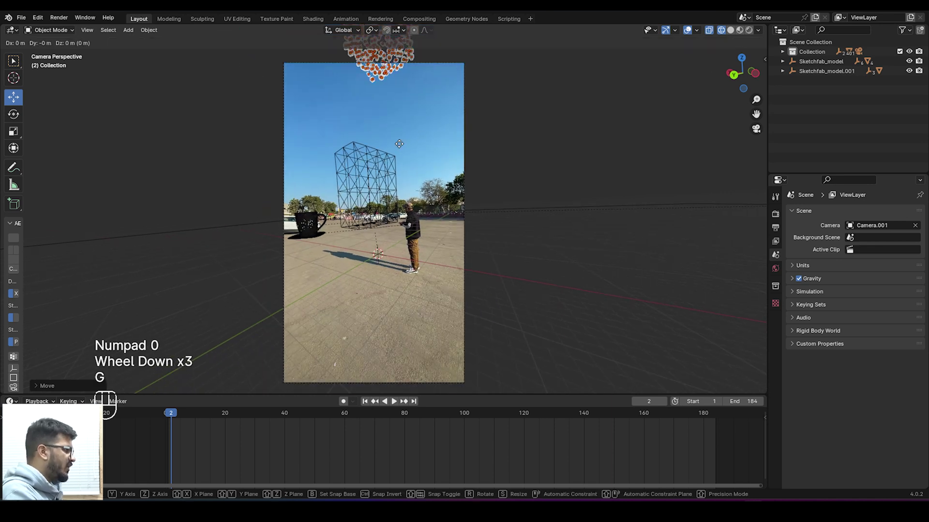
pyautogui.press('z')
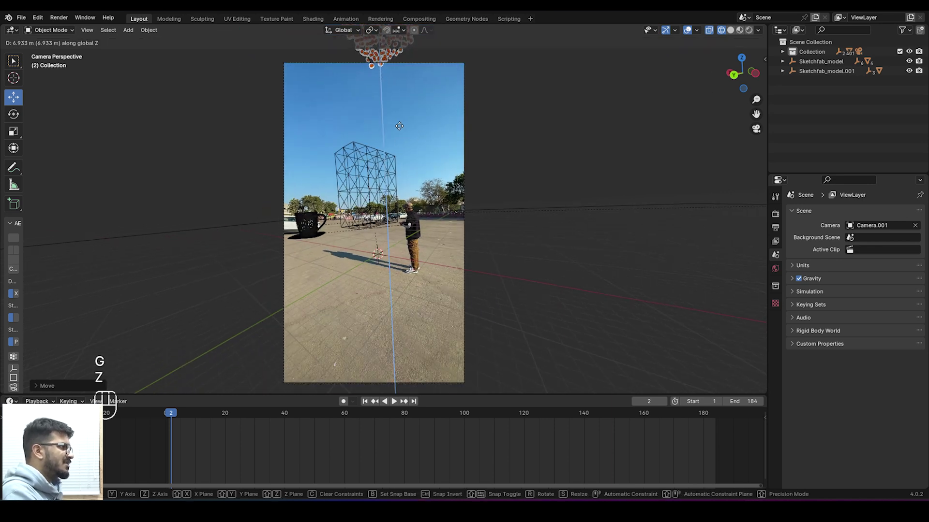
pyautogui.moveTo(399, 152); pyautogui.dragTo(400, 171)
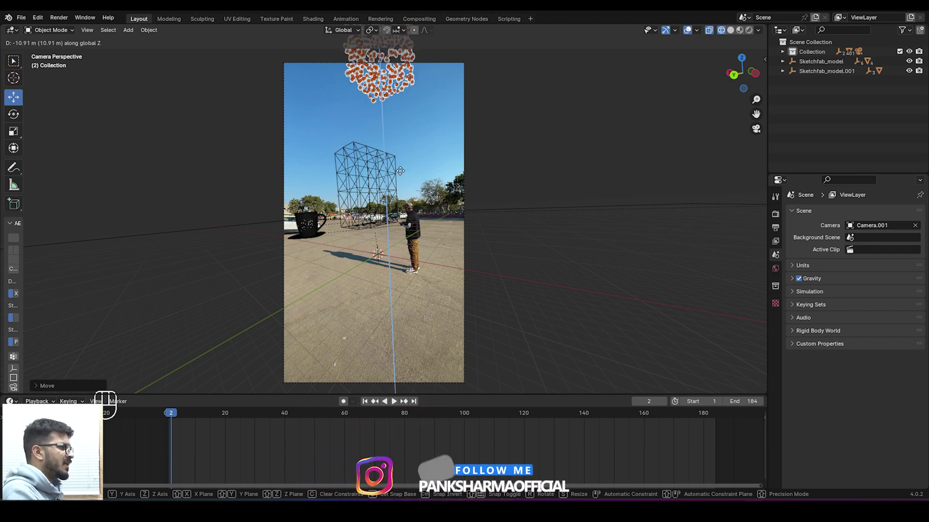
pyautogui.moveTo(400, 171); pyautogui.dragTo(400, 173)
pyautogui.click(538, 73)
# - Display the scene as solid and add an active rigid body to one of the coffee beans
pyautogui.moveTo(505, 86); pyautogui.dragTo(789, 104, button='middle')
pyautogui.moveTo(756, 114); pyautogui.dragTo(607, 348)
pyautogui.scroll(-2, 698, 42)
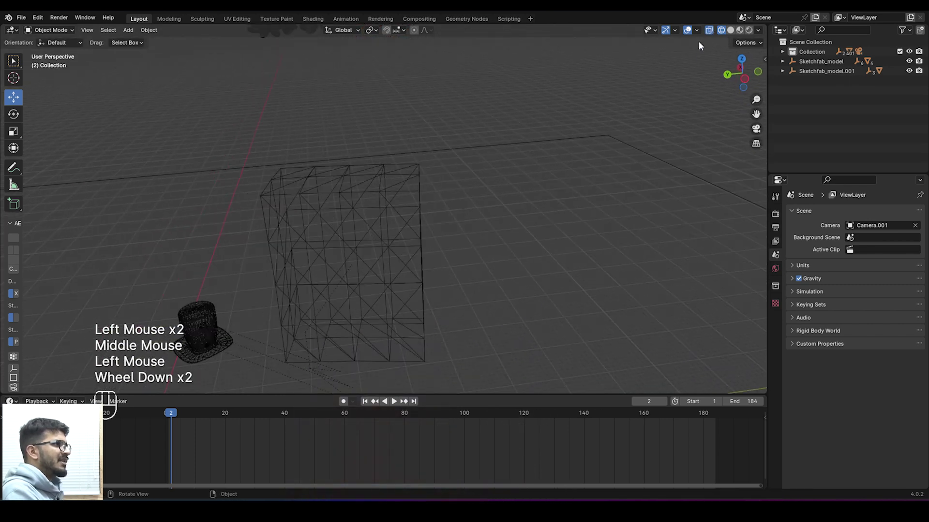
pyautogui.click(731, 30)
pyautogui.scroll(-2, 436, 131)
pyautogui.moveTo(756, 115); pyautogui.dragTo(735, 265)
pyautogui.scroll(3, 389, 199)
pyautogui.moveTo(391, 195); pyautogui.dragTo(400, 151, button='middle')
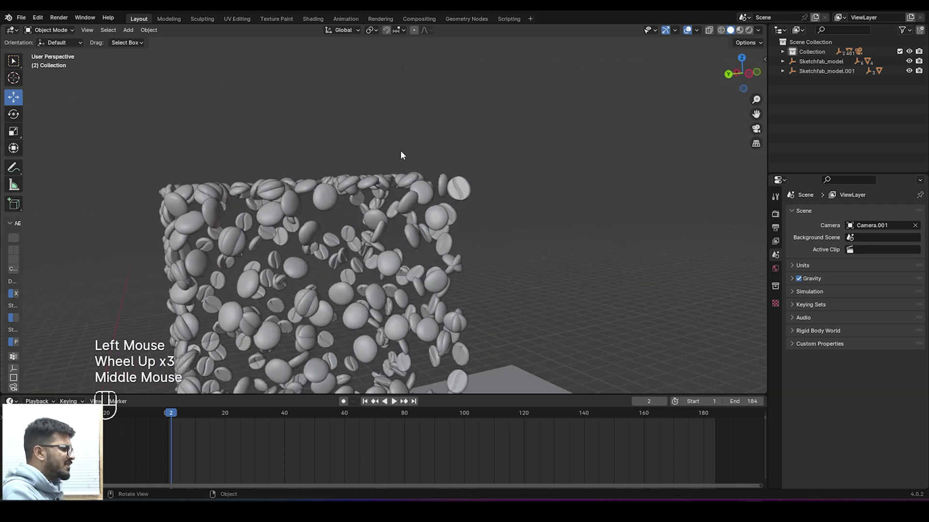
pyautogui.click(392, 270)
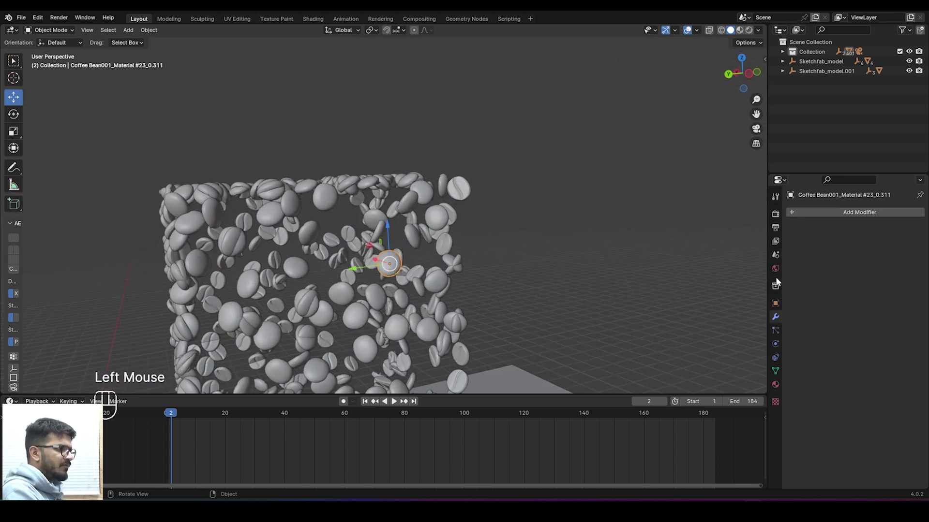
pyautogui.click(776, 342)
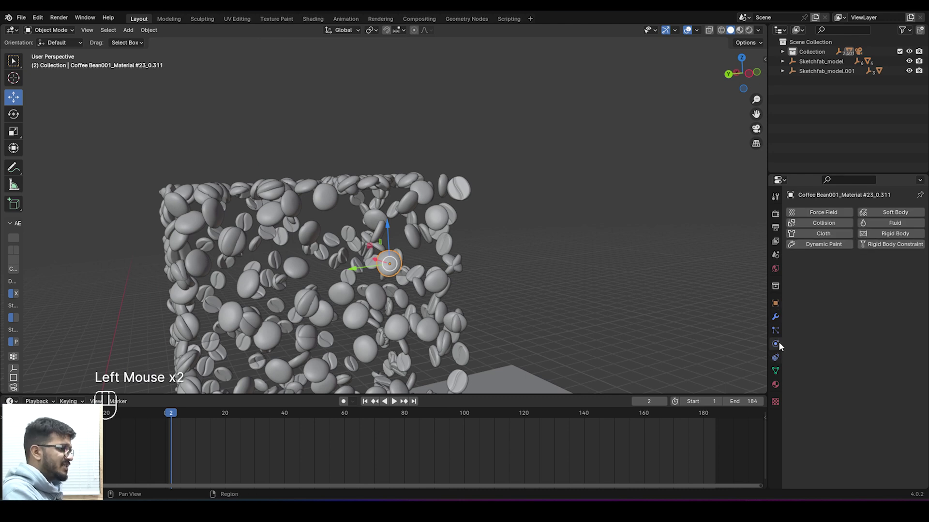
pyautogui.click(881, 234)
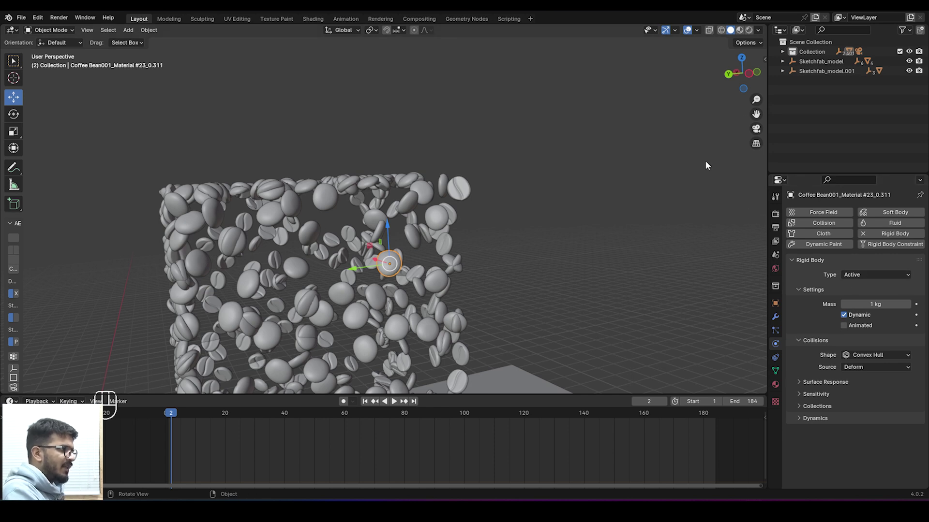
# - Select all the coffee beans in wireframe display and copy the rigid body settings to them from the active bean
pyautogui.moveTo(756, 115); pyautogui.dragTo(628, 162)
pyautogui.scroll(-2, 431, 214)
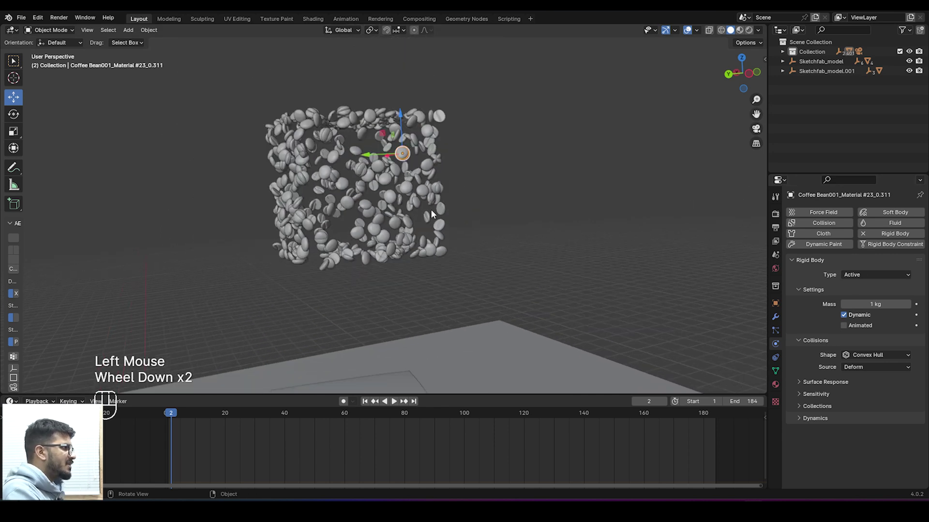
pyautogui.keyDown('shift'); pyautogui.moveTo(234, 80); pyautogui.dragTo(477, 276); pyautogui.keyUp('shift')
pyautogui.moveTo(390, 256); pyautogui.dragTo(694, 28, button='middle')
pyautogui.click(720, 30)
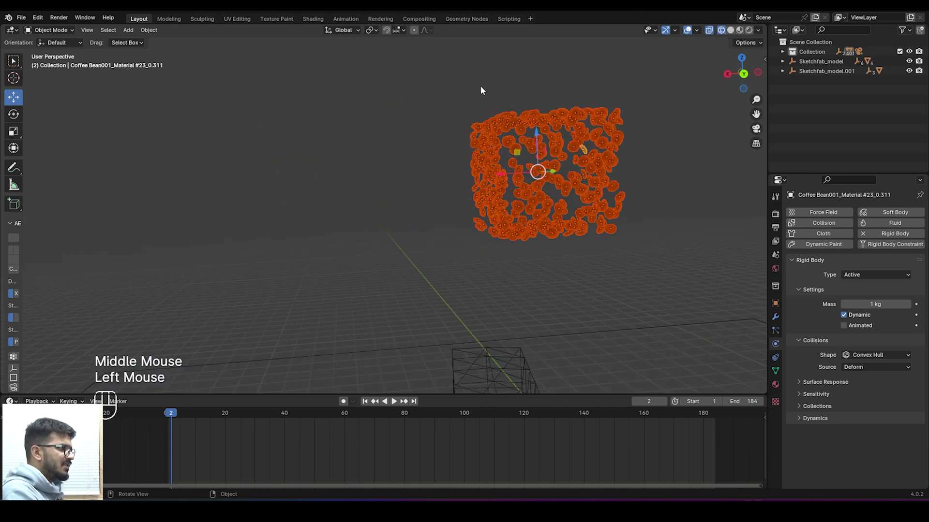
pyautogui.moveTo(432, 74); pyautogui.dragTo(663, 260)
pyautogui.moveTo(659, 260); pyautogui.dragTo(497, 232, button='middle')
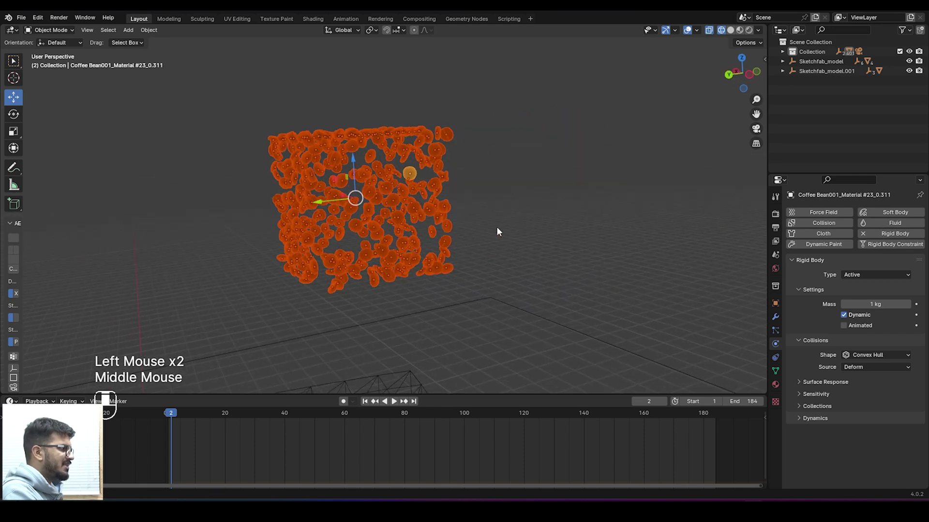
pyautogui.click(149, 30)
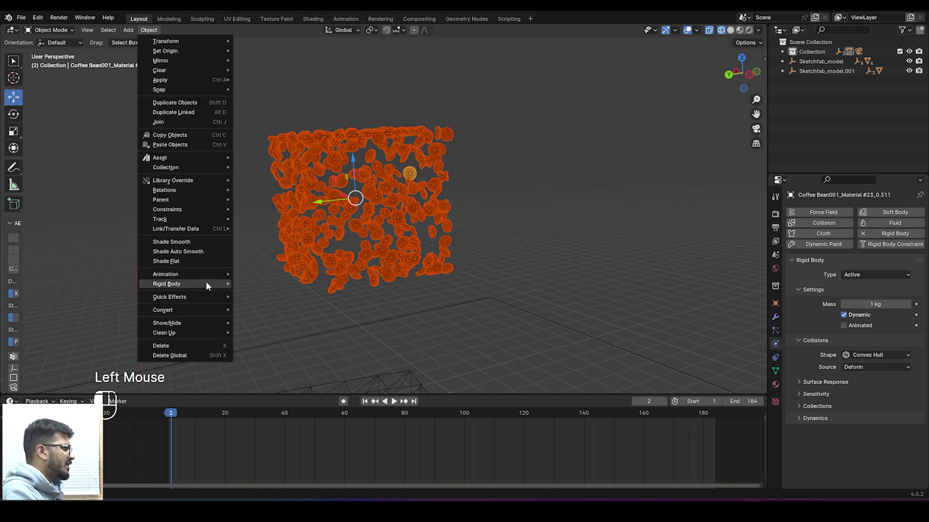
pyautogui.moveTo(205, 282)
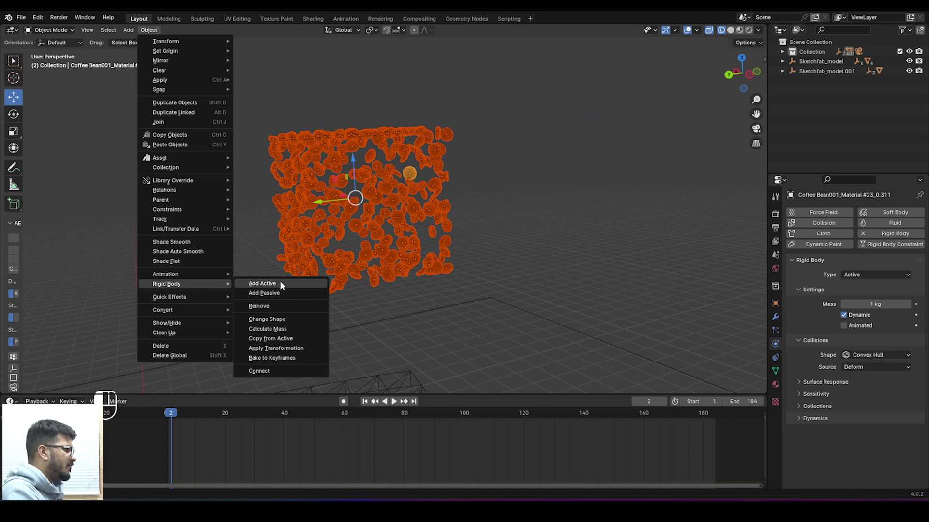
pyautogui.click(288, 339)
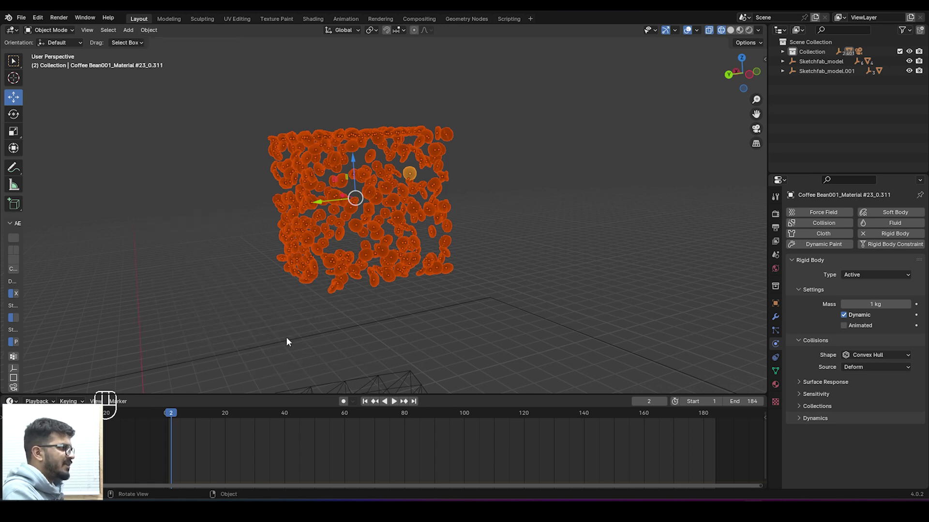
# - Return to solid display and check the rigid body settings of several beans across the block
pyautogui.click(523, 168)
pyautogui.scroll(2, 434, 210)
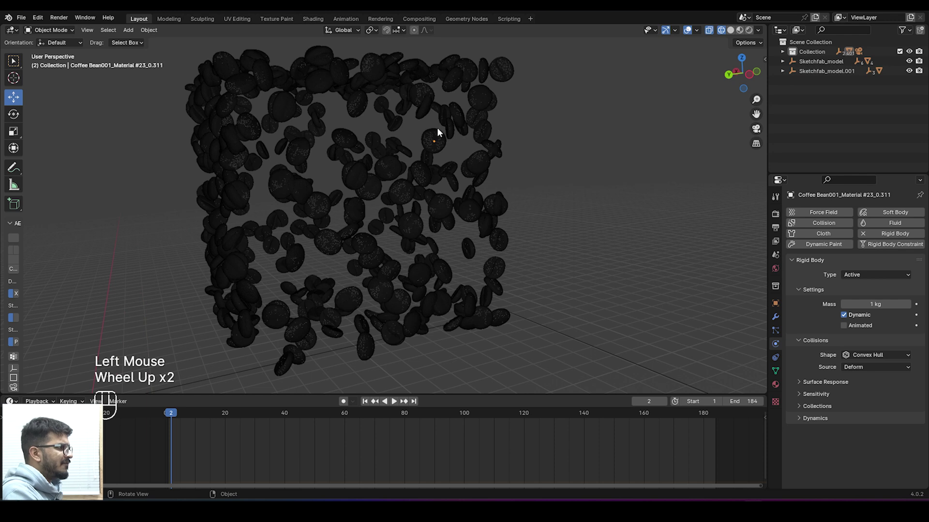
pyautogui.click(730, 30)
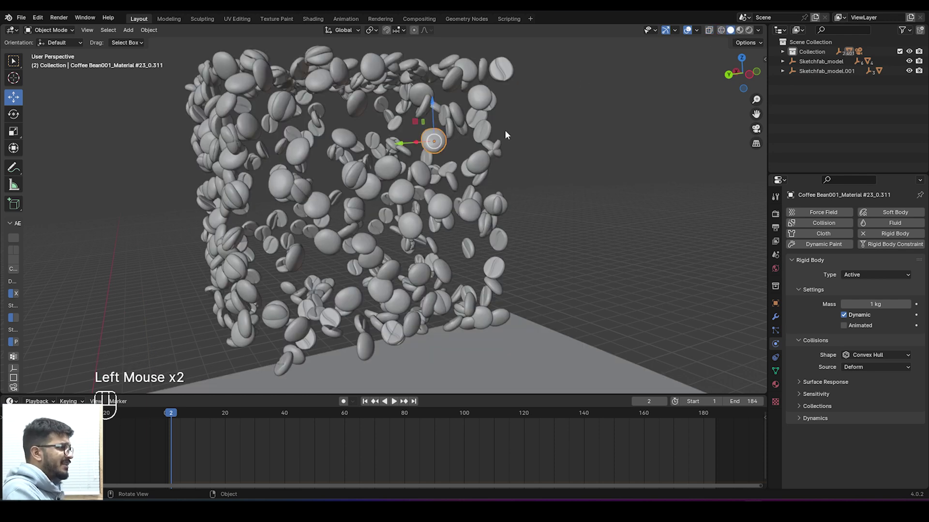
pyautogui.click(384, 92)
pyautogui.click(251, 101)
pyautogui.click(260, 172)
pyautogui.click(324, 206)
pyautogui.click(437, 208)
pyautogui.scroll(-3, 568, 206)
pyautogui.click(561, 226)
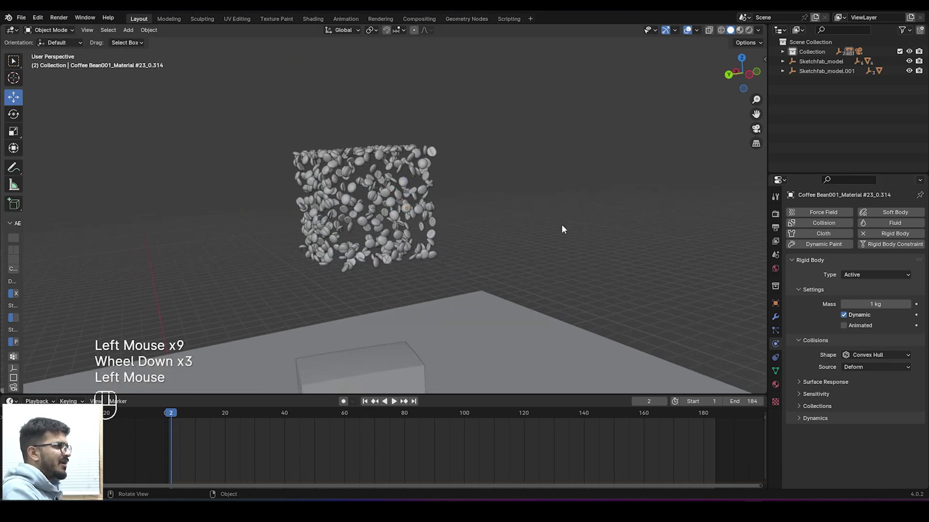
# - Add a rigid body to the giant coffee box and set its type to Passive
pyautogui.moveTo(756, 114); pyautogui.dragTo(732, 119)
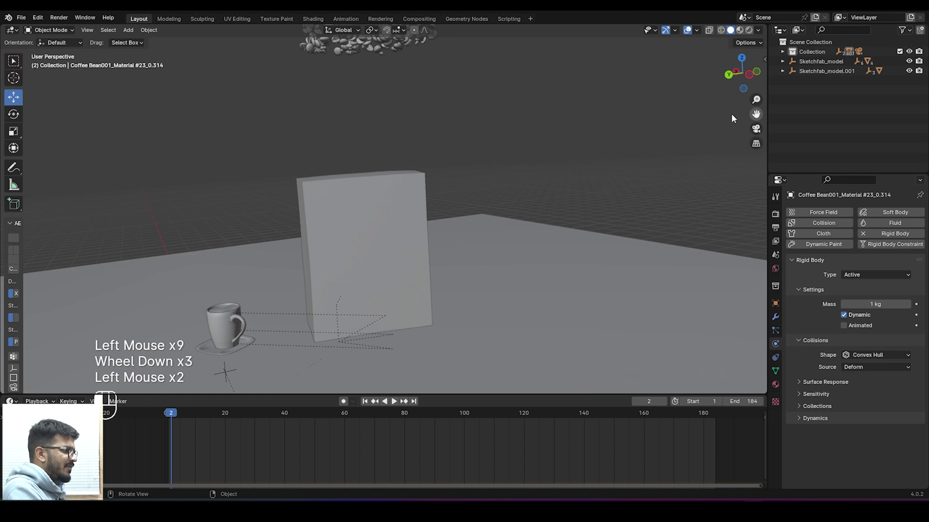
pyautogui.click(333, 252)
pyautogui.click(894, 233)
pyautogui.moveTo(872, 269); pyautogui.dragTo(858, 290)
# - Add a rigid body to the coffee cup and set its type to Passive
pyautogui.scroll(-1, 217, 323)
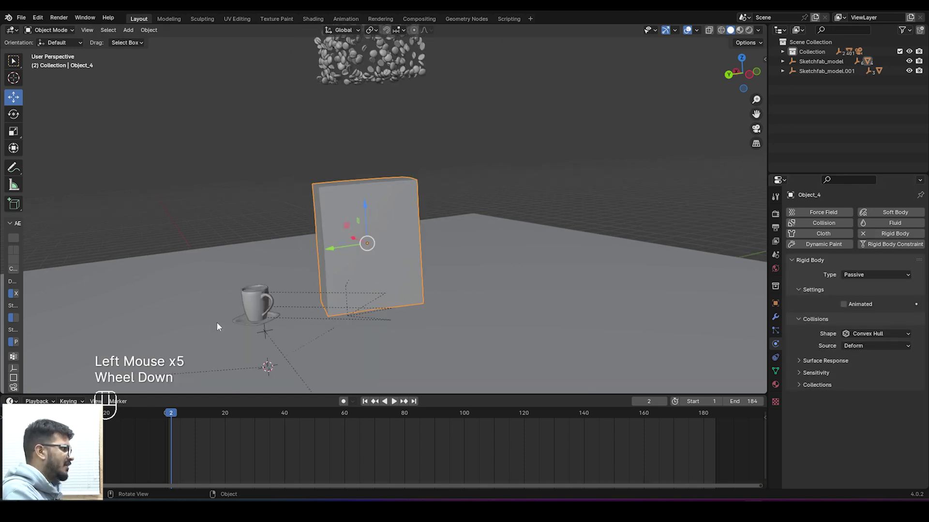
pyautogui.click(256, 309)
pyautogui.click(878, 237)
pyautogui.moveTo(870, 274); pyautogui.dragTo(851, 293)
# - Add a rigid body to the coffee surface inside the cup and set its type to Passive
pyautogui.moveTo(196, 329); pyautogui.dragTo(263, 319, button='middle')
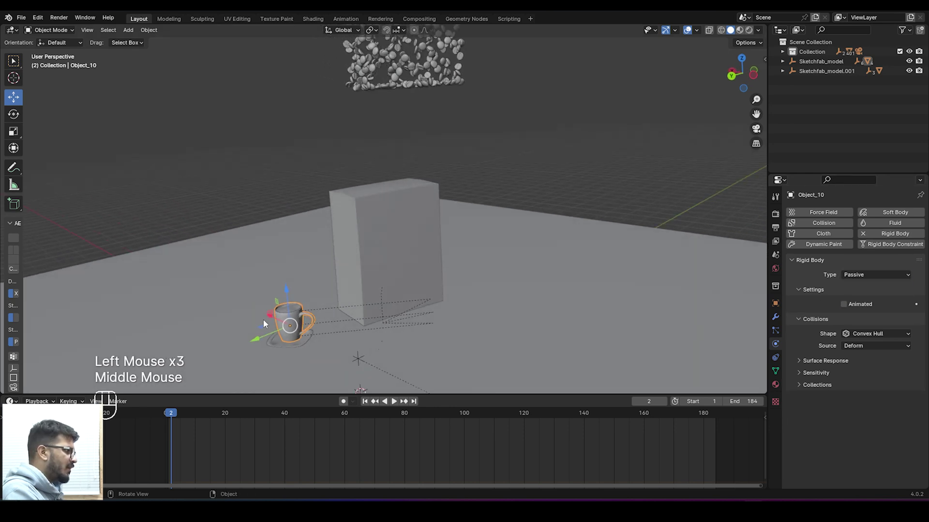
pyautogui.click(288, 310)
pyautogui.click(882, 236)
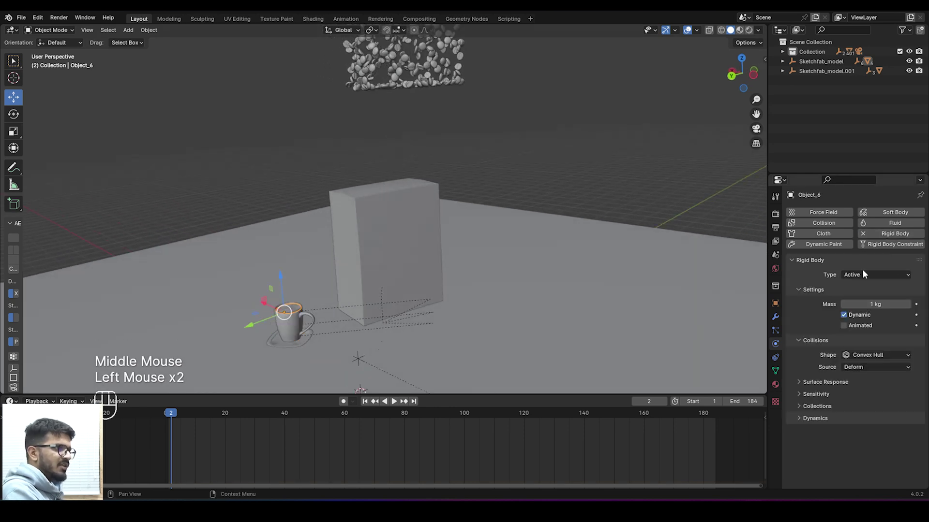
pyautogui.click(862, 273)
pyautogui.click(866, 296)
# - Add a rigid body to the saucer under the cup and set its type to Passive
pyautogui.moveTo(756, 115); pyautogui.dragTo(756, 1)
pyautogui.click(274, 214)
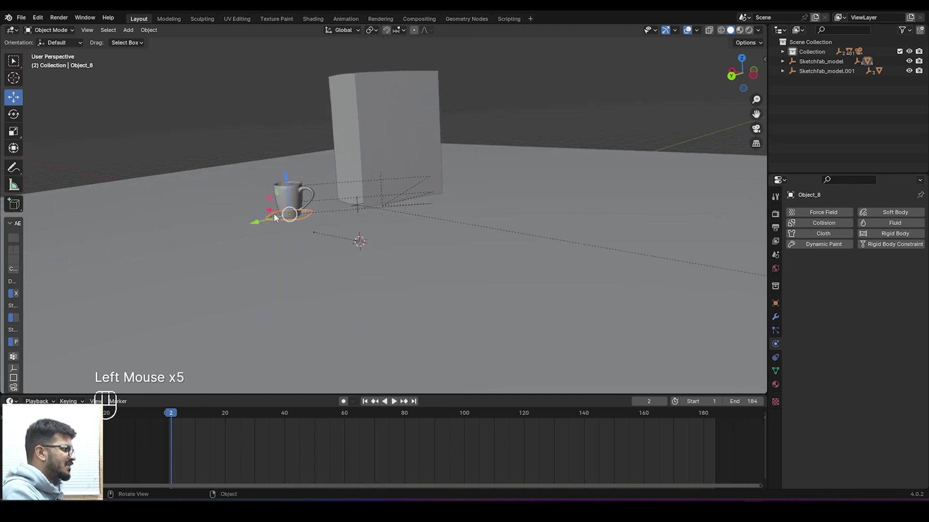
pyautogui.click(890, 234)
pyautogui.click(853, 277)
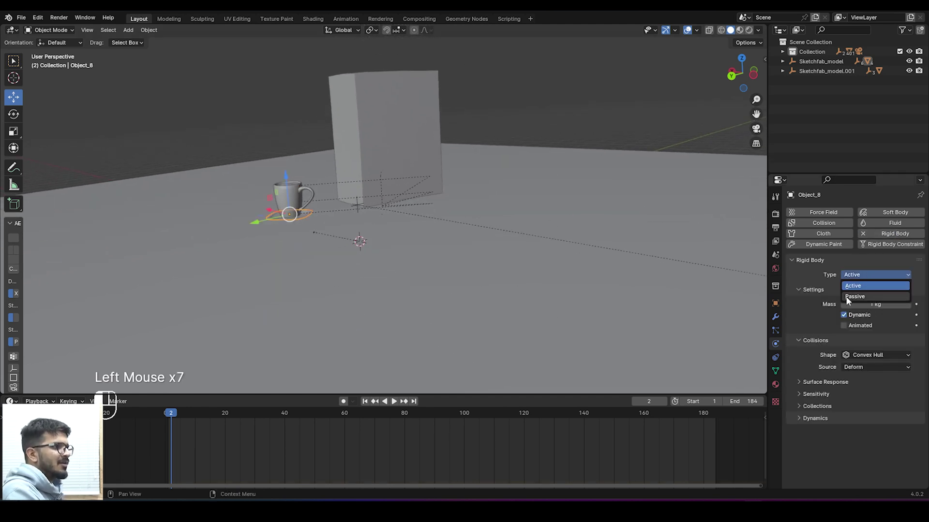
pyautogui.click(845, 296)
# - Add a rigid body of type Passive to the ground plane, clear the selection and save the file
pyautogui.click(623, 203)
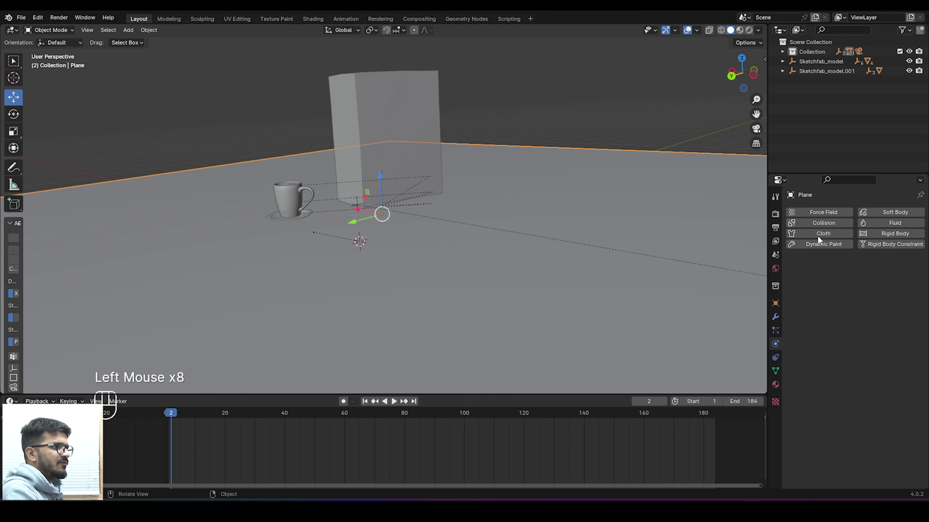
pyautogui.click(882, 234)
pyautogui.moveTo(870, 275); pyautogui.dragTo(853, 297)
pyautogui.click(528, 98)
pyautogui.moveTo(749, 112); pyautogui.dragTo(772, 207)
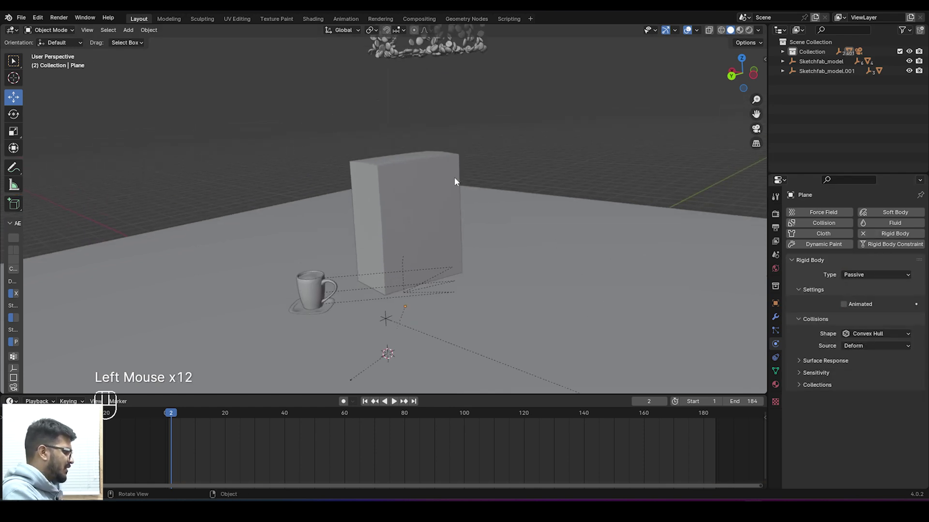
pyautogui.hotkey('ctrl', 's')
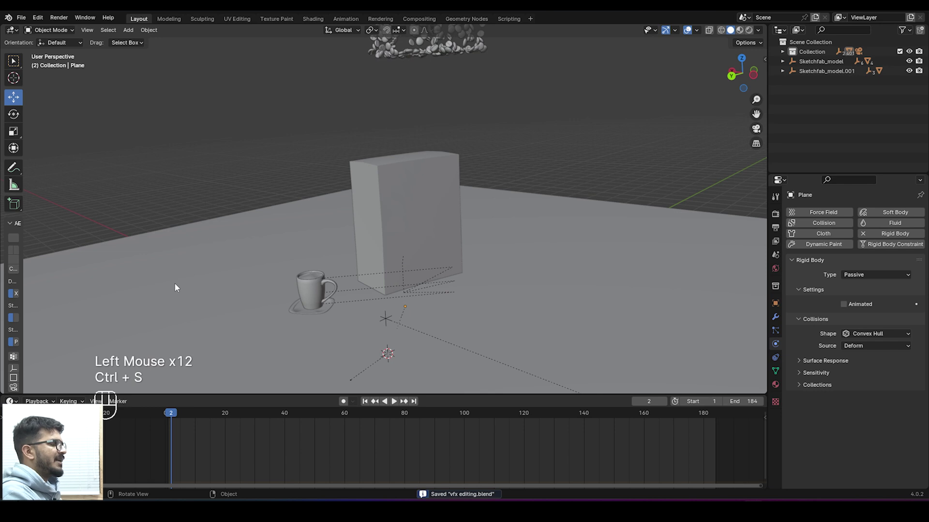
# - Play the bean simulation from frame 0 through the camera and stop it at about frame 153
pyautogui.moveTo(169, 412); pyautogui.dragTo(165, 415)
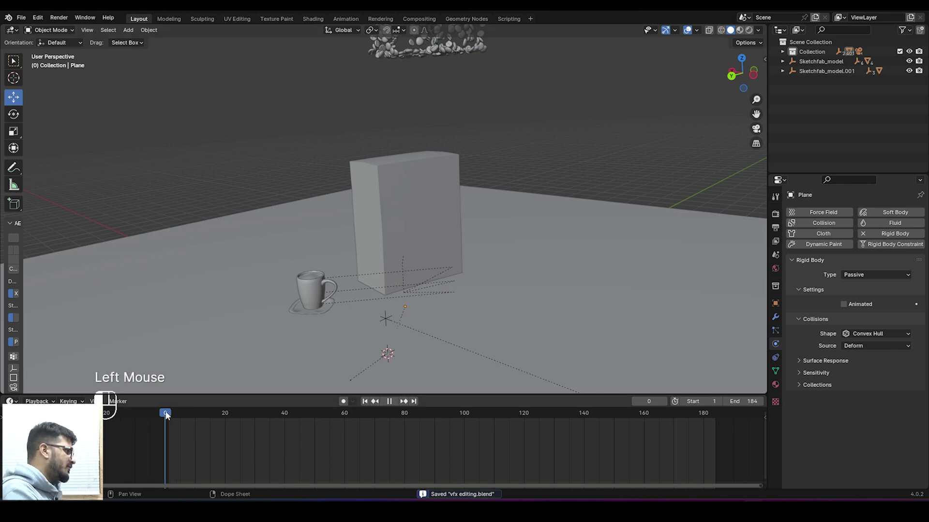
pyautogui.press('KP_0')
pyautogui.press('space')
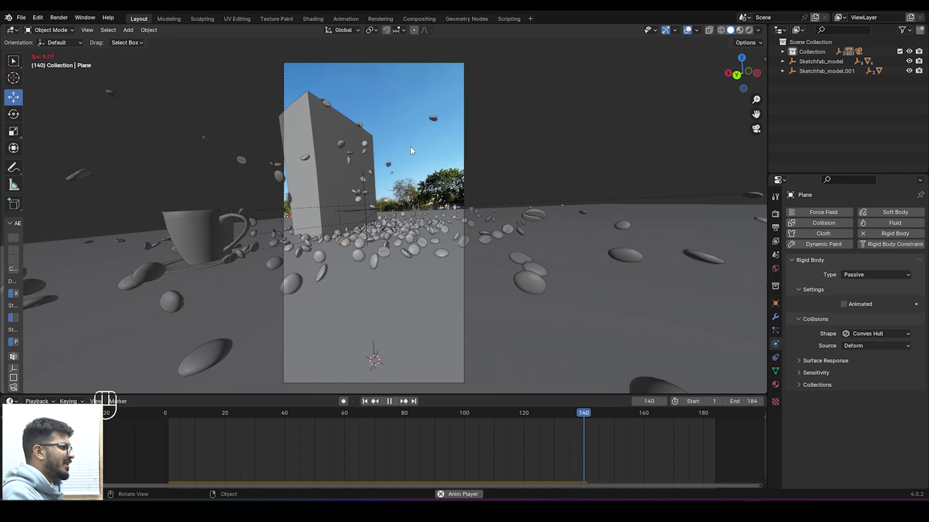
pyautogui.press('space')
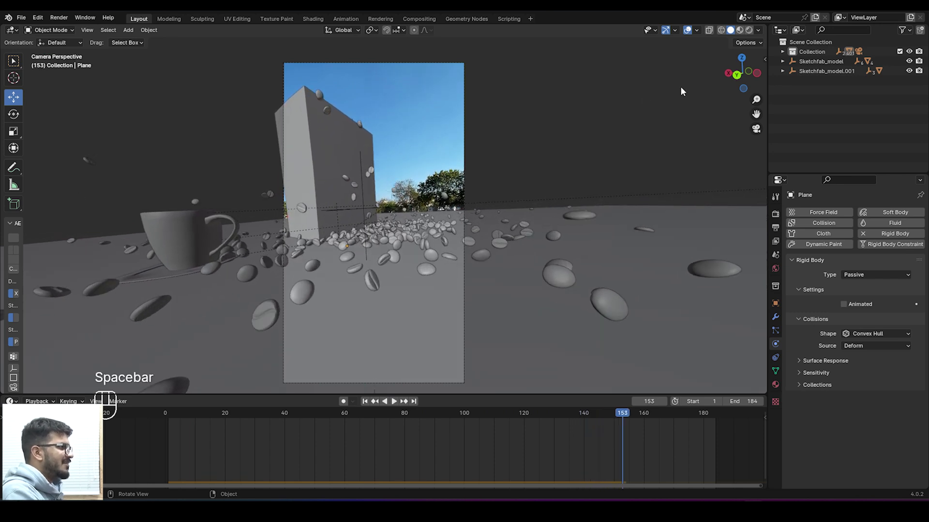
# - Switch to rendered display and examine the fallen beans around the box and cup at close range
pyautogui.click(749, 30)
pyautogui.click(156, 121)
pyautogui.scroll(3, 305, 254)
pyautogui.scroll(1, 305, 254)
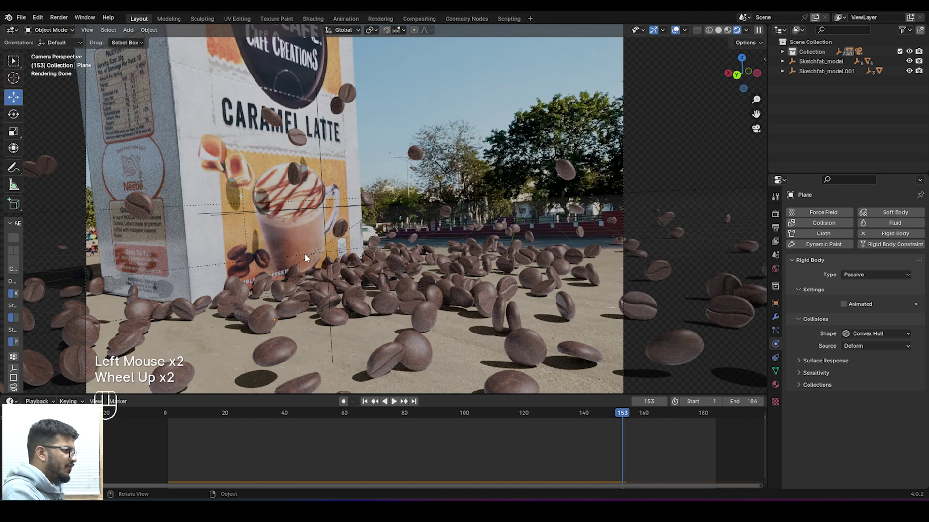
pyautogui.scroll(-2, 305, 253)
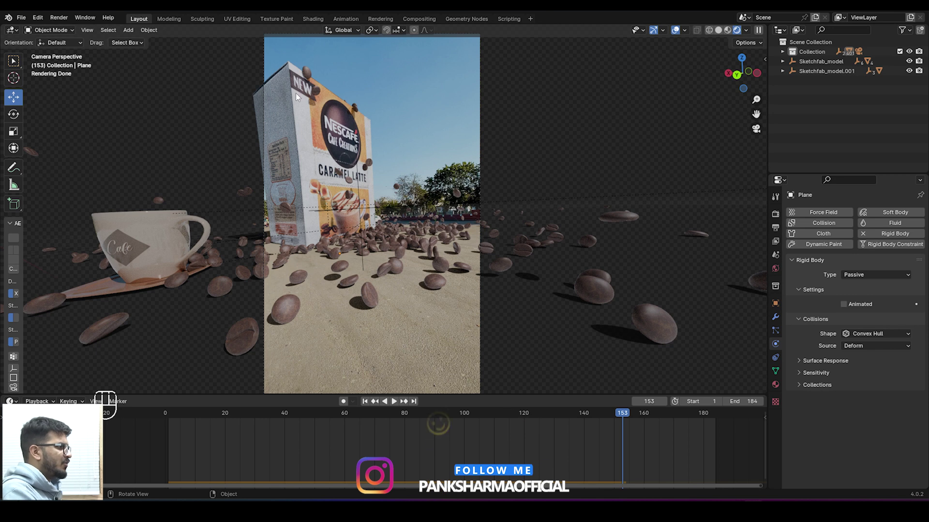
# - Return the animation to frame 1 and view the block of beans above the coffee box from outside the camera
pyautogui.click(168, 413)
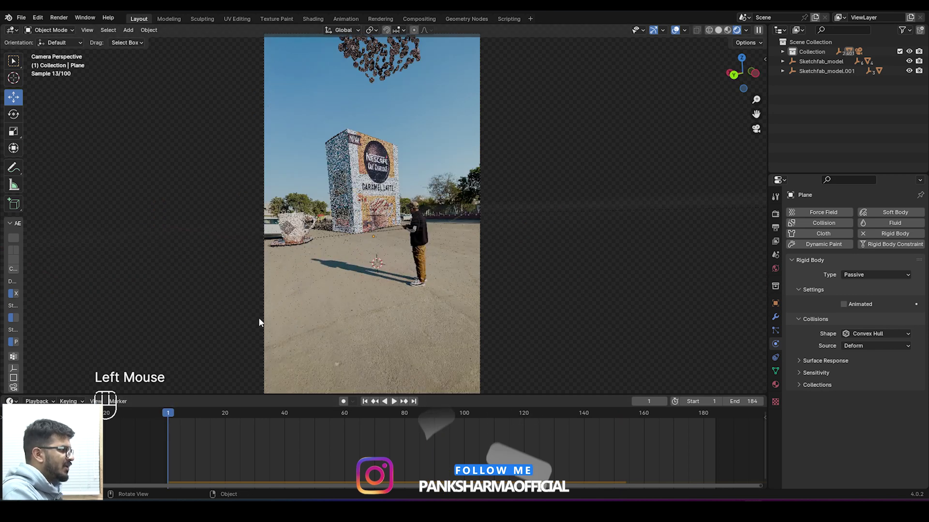
pyautogui.moveTo(450, 118); pyautogui.dragTo(763, 68, button='middle')
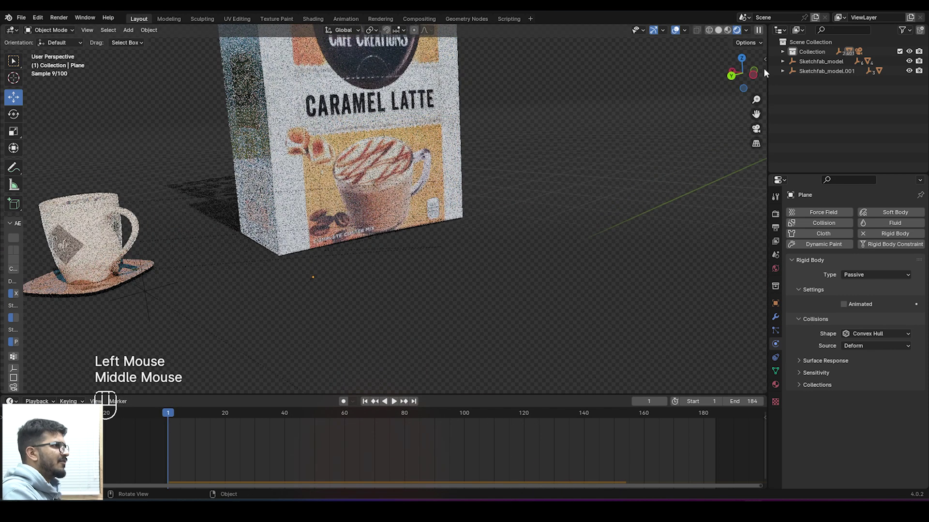
pyautogui.scroll(-3, 692, 122)
pyautogui.moveTo(755, 114); pyautogui.dragTo(537, 169)
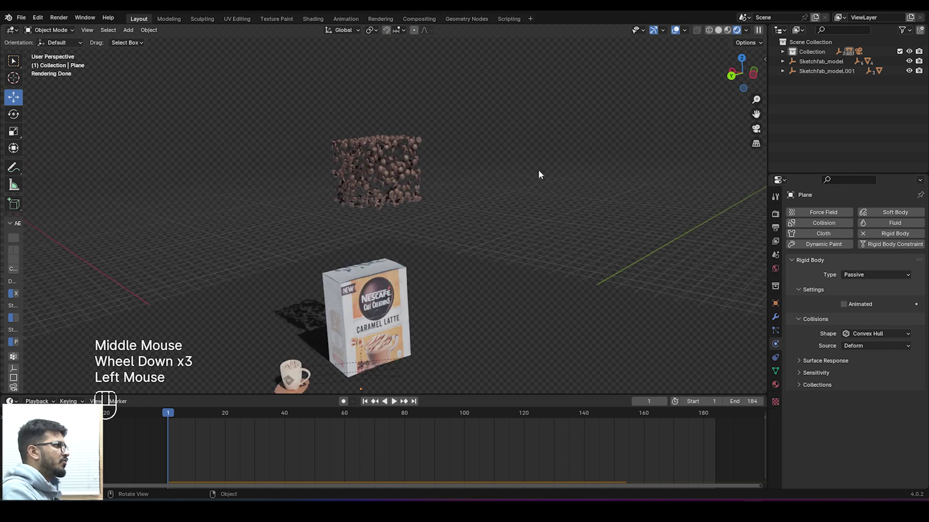
# - Delete the block of coffee beans above the coffee box
pyautogui.moveTo(538, 170); pyautogui.dragTo(475, 193, button='middle')
pyautogui.moveTo(264, 79); pyautogui.dragTo(493, 216)
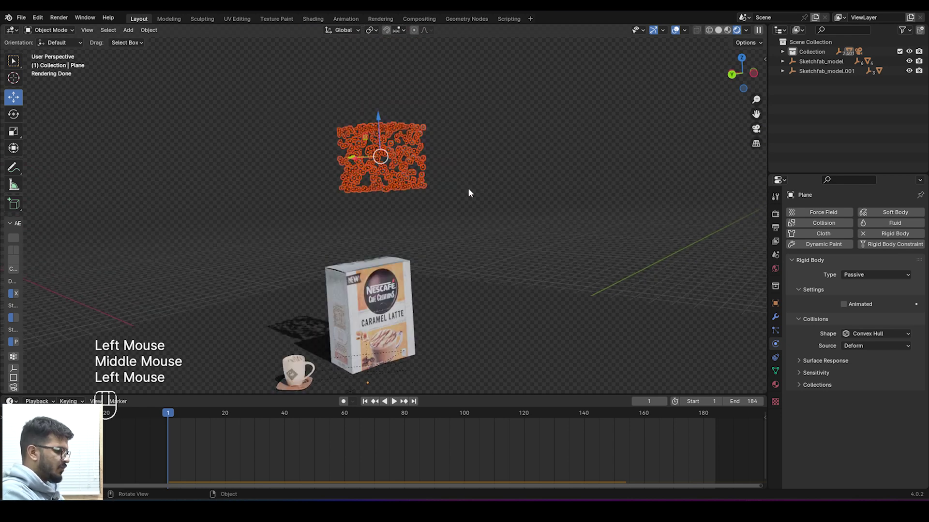
pyautogui.press('Delete')
pyautogui.scroll(-3, 475, 241)
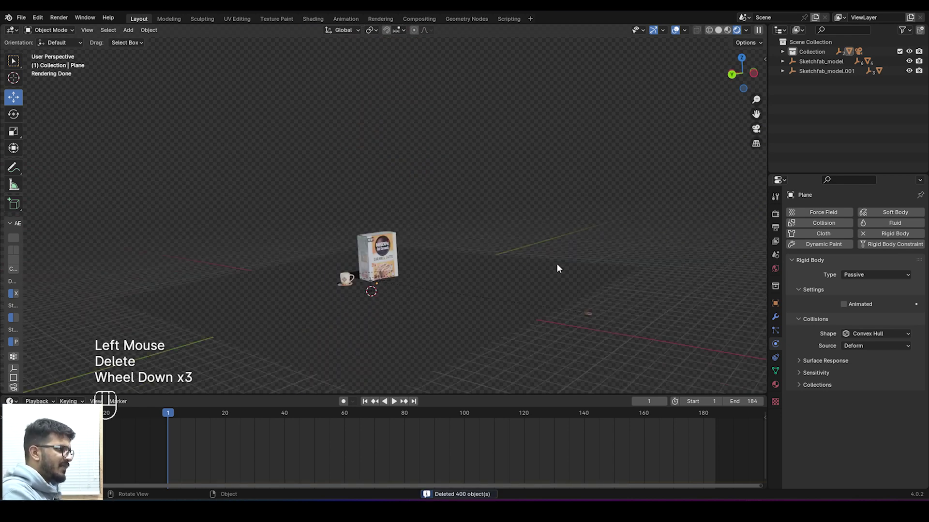
# - Add a cube, scale it up to about the coffee box's width and raise it above the box
pyautogui.hotkey('shift', 'a')
pyautogui.moveTo(451, 264)
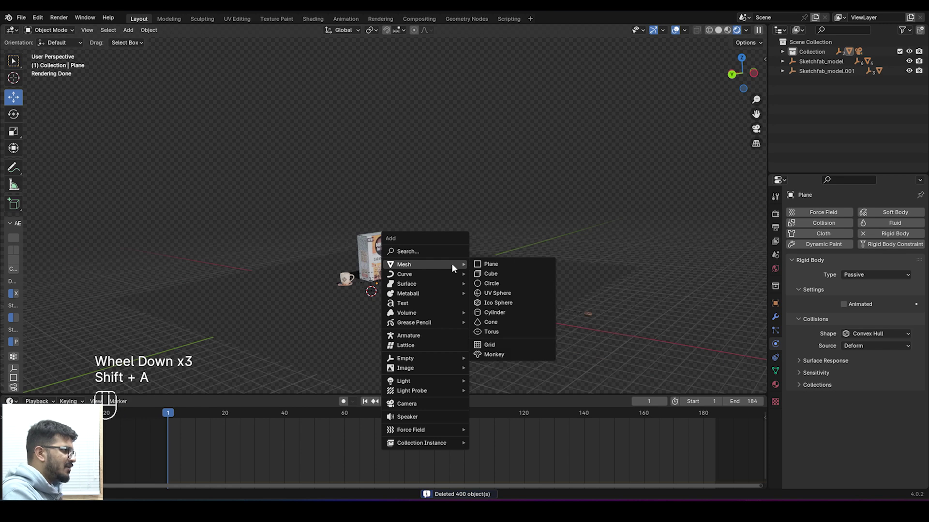
pyautogui.click(488, 274)
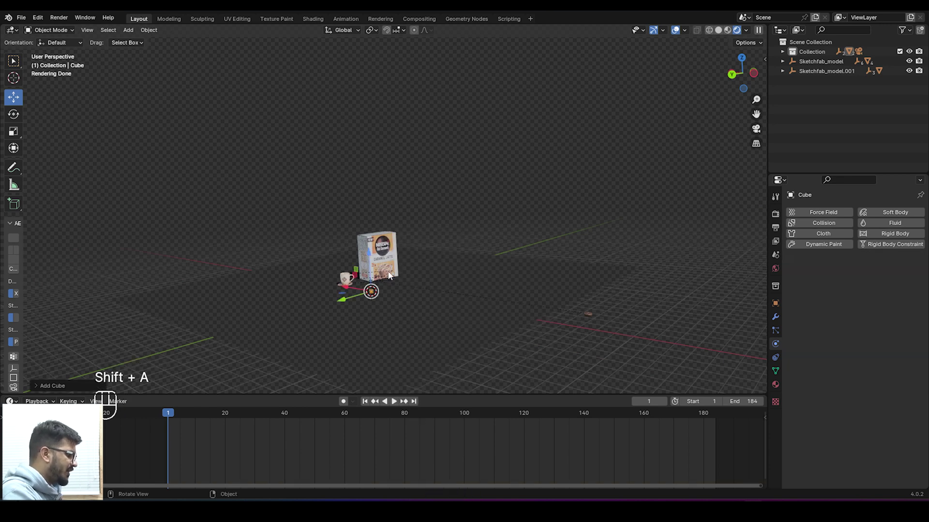
pyautogui.press('s')
pyautogui.click(419, 279)
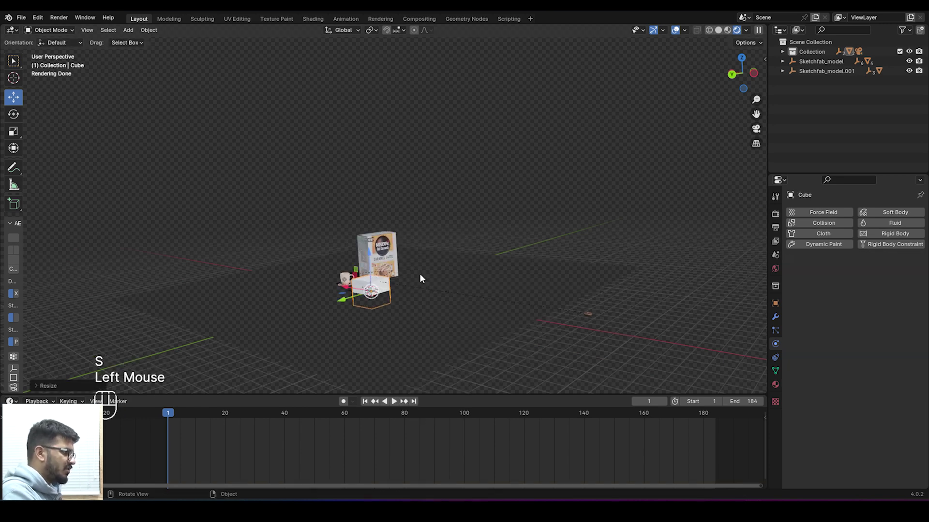
pyautogui.moveTo(369, 252); pyautogui.dragTo(402, 202)
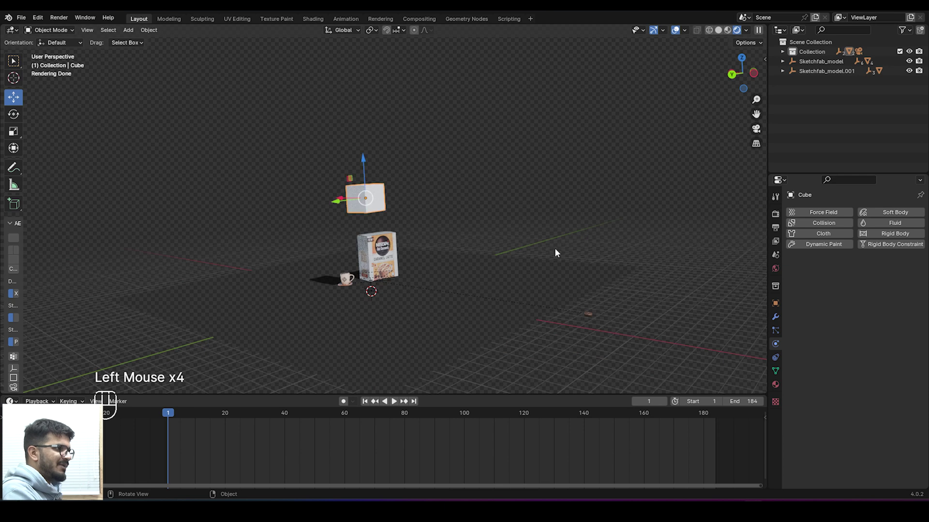
# - Add a particle system to the cube and set the particle number to 200
pyautogui.click(775, 331)
pyautogui.click(920, 211)
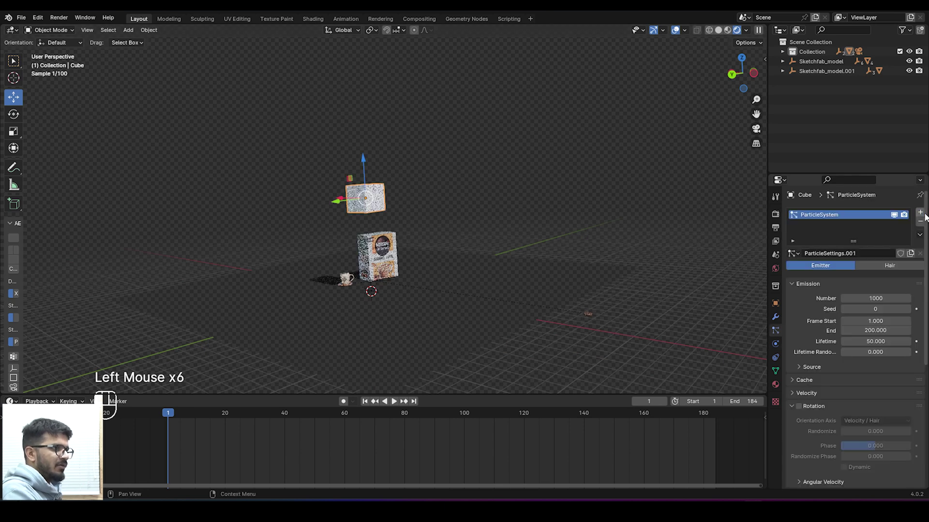
pyautogui.click(857, 298)
pyautogui.write('200')
pyautogui.press('Return')
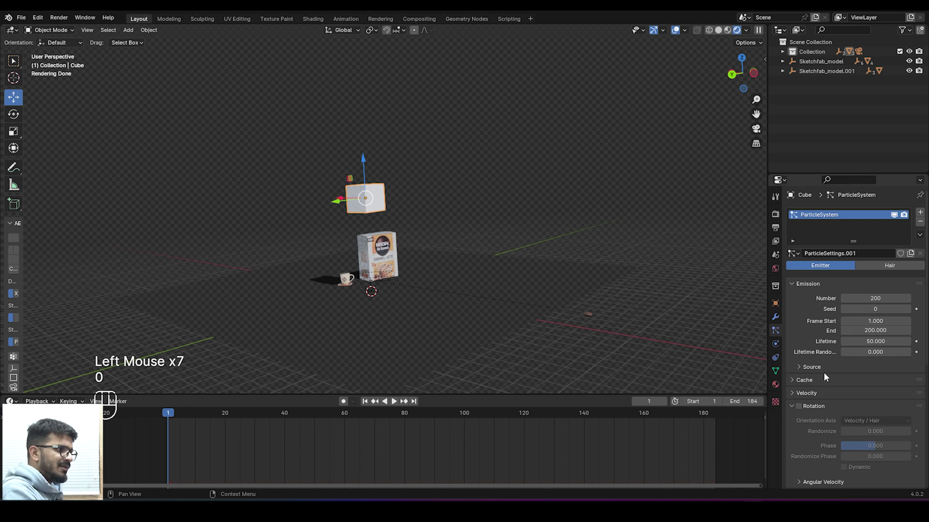
# - Render the particles as Object with the single coffee bean on the ground as the instance object
pyautogui.scroll(-3, 804, 387)
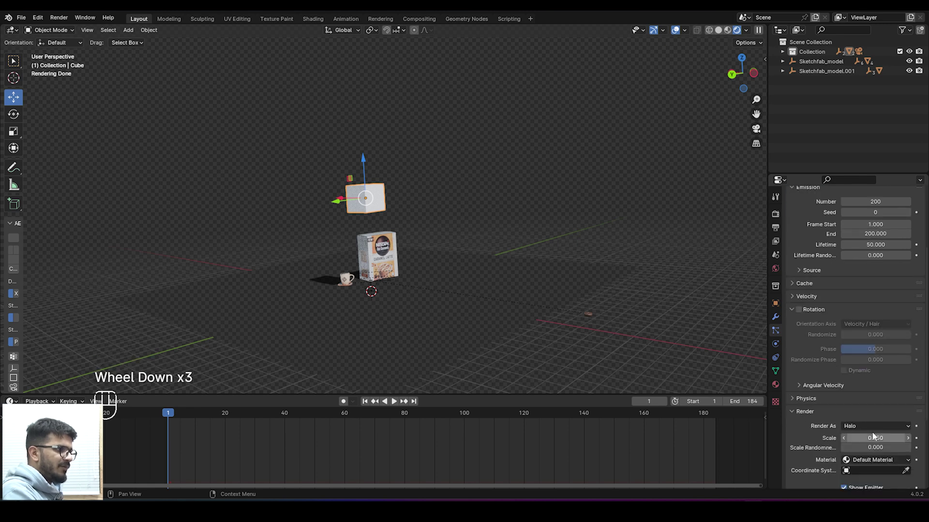
pyautogui.click(871, 427)
pyautogui.click(852, 480)
pyautogui.scroll(-2, 833, 454)
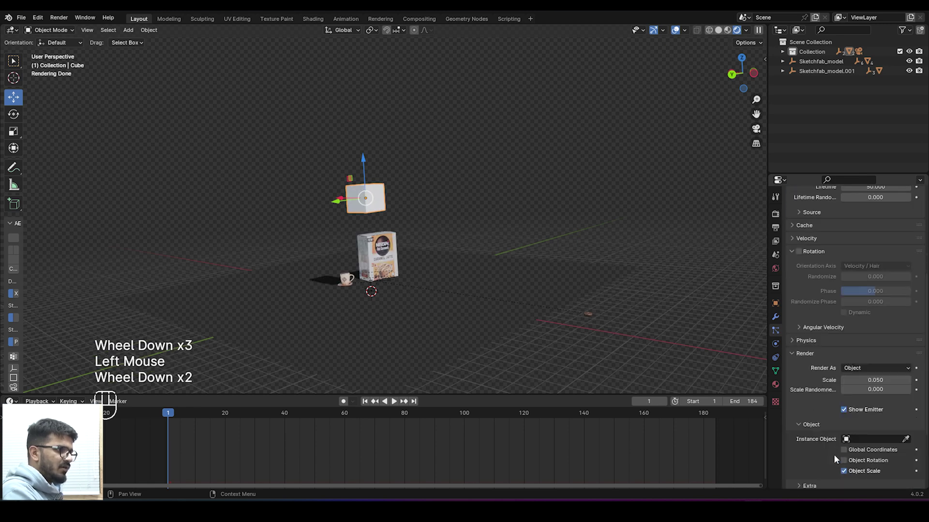
pyautogui.click(905, 440)
pyautogui.click(589, 313)
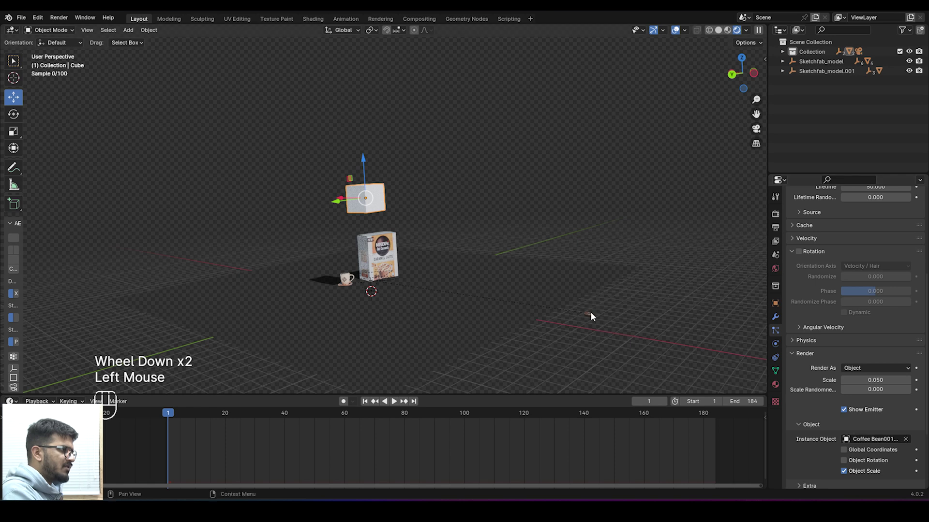
# - Set the particle emission's end frame to 2 and advance the animation to frame 2
pyautogui.scroll(2, 448, 213)
pyautogui.scroll(4, 842, 247)
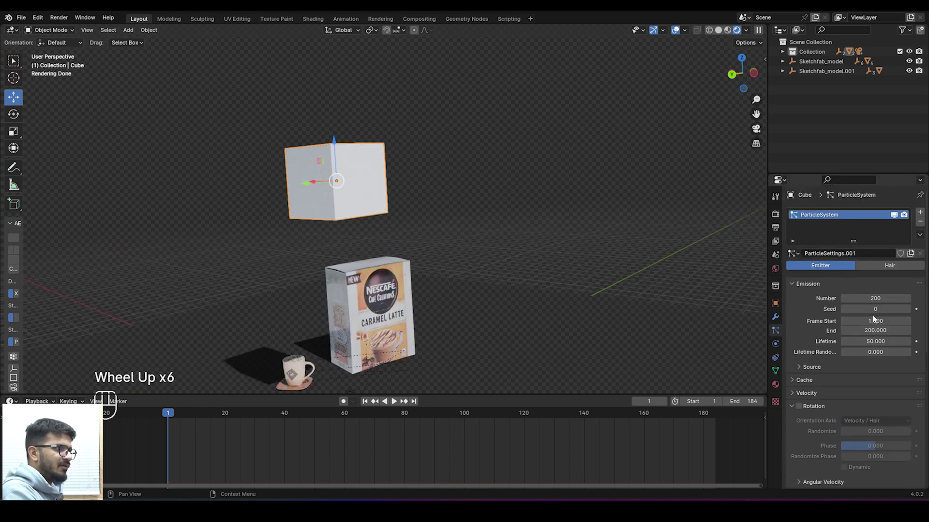
pyautogui.click(873, 330)
pyautogui.write('2')
pyautogui.press('Return')
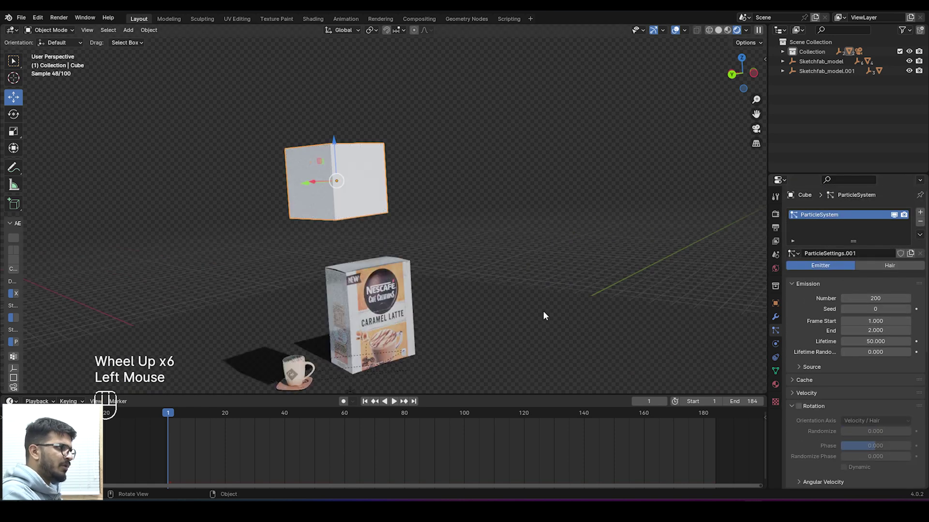
pyautogui.scroll(-1, 543, 310)
pyautogui.press('Right')
pyautogui.press('Left')
pyautogui.press('Right')
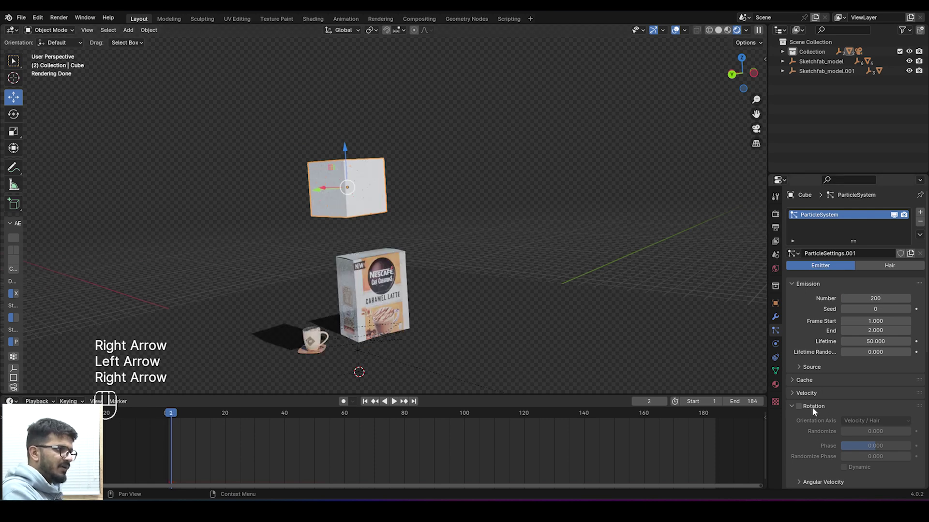
# - Enable particle rotation with Randomize 0.327 and set the bean particles' render scale to 0.300
pyautogui.click(798, 407)
pyautogui.moveTo(851, 431); pyautogui.dragTo(866, 431)
pyautogui.scroll(-5, 817, 434)
pyautogui.moveTo(866, 380); pyautogui.dragTo(878, 381)
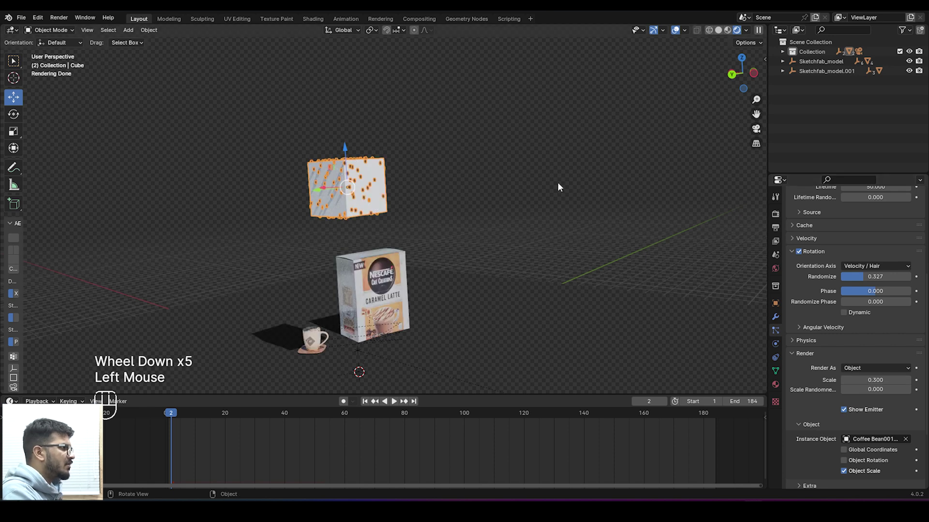
# - Examine the bean particles on the cube up close and compare with the camera view
pyautogui.click(391, 177)
pyautogui.scroll(3, 391, 177)
pyautogui.press('KP_0')
pyautogui.press('KP_0')
pyautogui.press('KP_0')
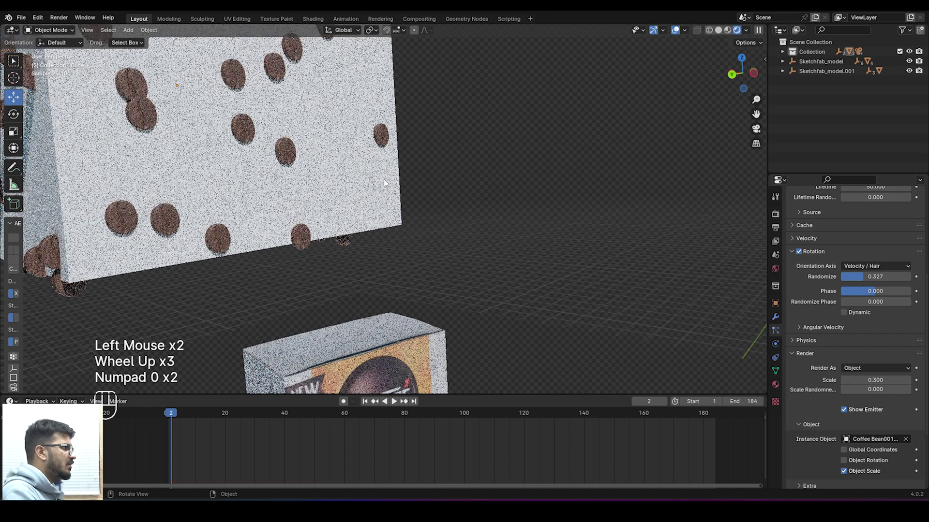
pyautogui.scroll(-4, 372, 164)
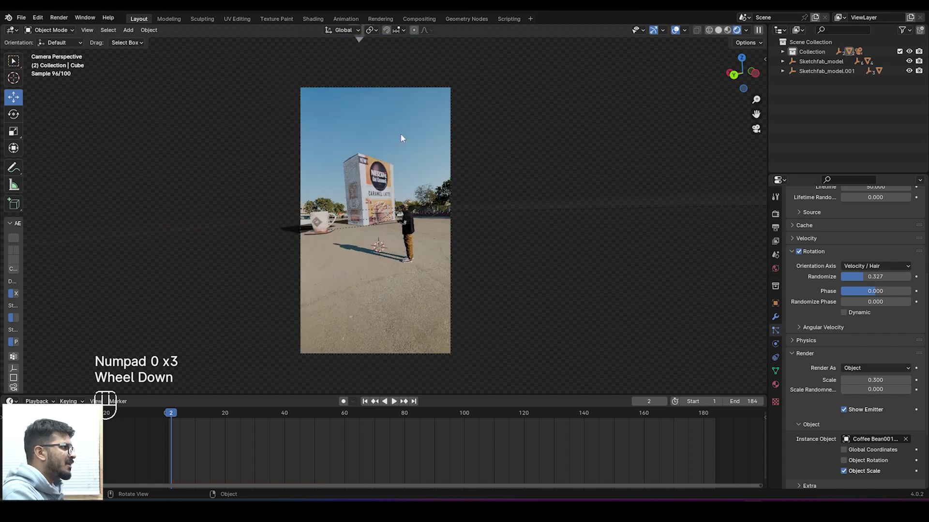
pyautogui.moveTo(387, 127); pyautogui.dragTo(379, 118, button='middle')
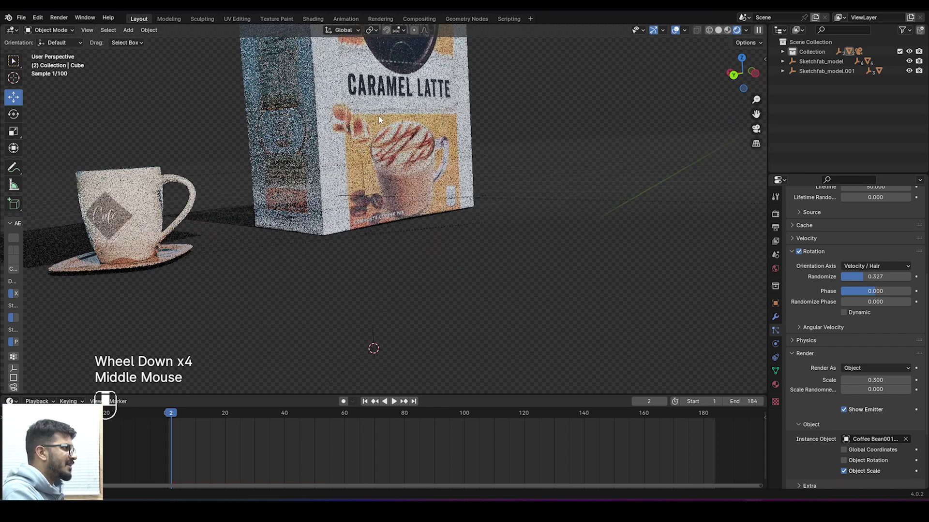
pyautogui.scroll(-5, 378, 119)
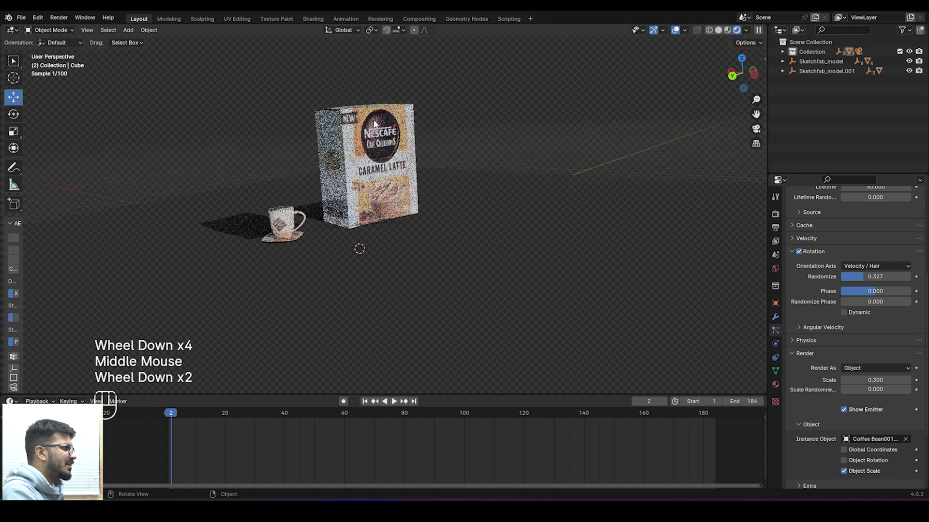
# - Lower the emitter cube to about the upper part of the coffee box and clear the selection
pyautogui.scroll(1, 372, 121)
pyautogui.click(367, 118)
pyautogui.moveTo(366, 118)
pyautogui.mouseDown()
pyautogui.moveTo(368, 81)
pyautogui.moveTo(371, 135)
pyautogui.mouseUp()
pyautogui.hotkey('ctrl', 'z')
pyautogui.moveTo(364, 89); pyautogui.dragTo(369, 148)
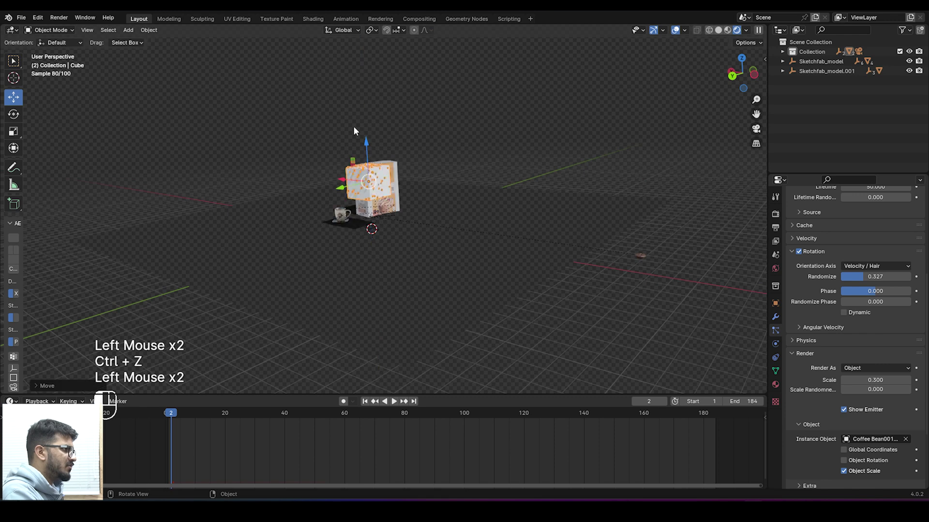
pyautogui.click(353, 126)
# - Check the beans through the camera, set their render scale to 0.150 and save the file
pyautogui.press('KP_0')
pyautogui.scroll(3, 383, 163)
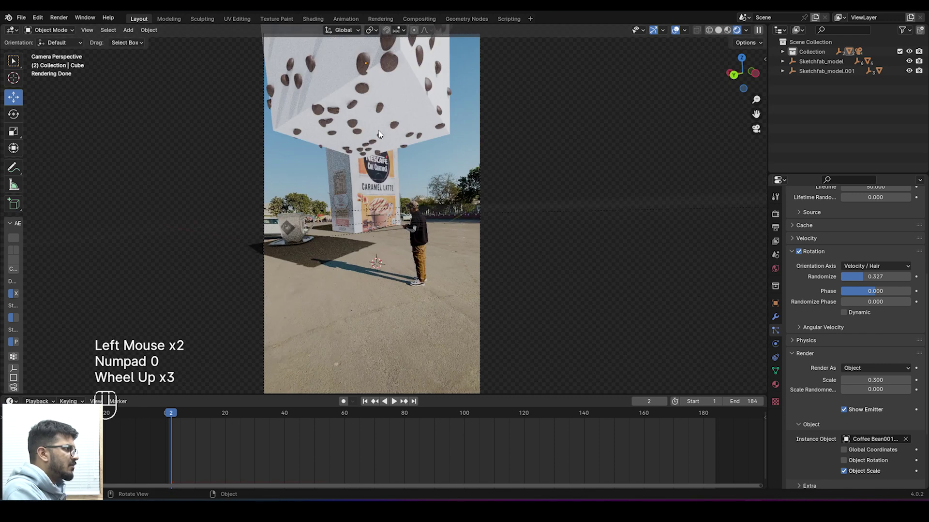
pyautogui.scroll(2, 382, 159)
pyautogui.scroll(-2, 370, 143)
pyautogui.moveTo(875, 380); pyautogui.dragTo(852, 380)
pyautogui.hotkey('ctrl', 's')
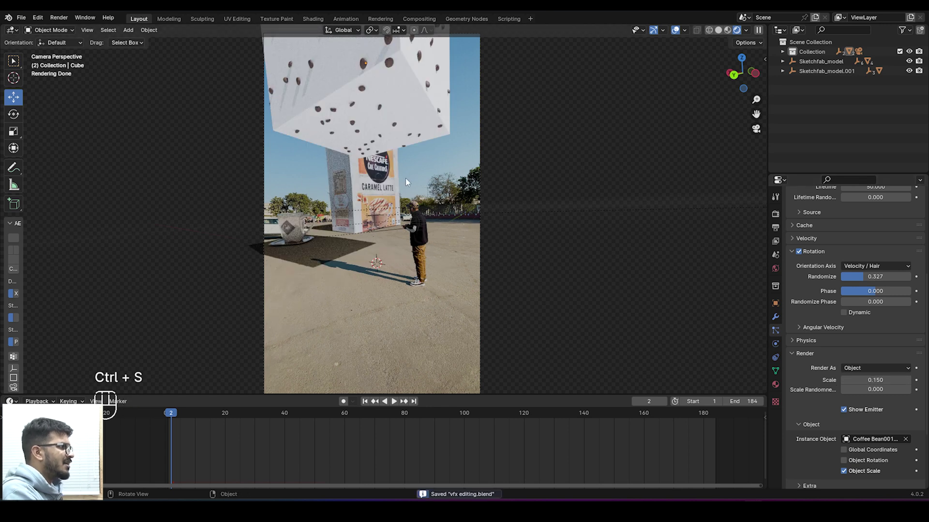
# - Scale the emitter cube down to about 0.45 of its size
pyautogui.scroll(-1, 405, 178)
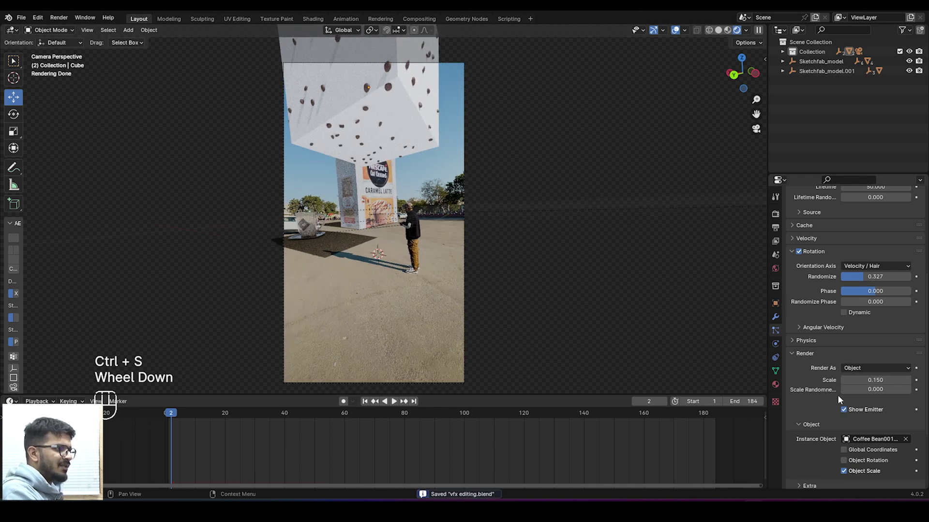
pyautogui.moveTo(376, 114); pyautogui.dragTo(457, 179, button='middle')
pyautogui.scroll(-2, 416, 145)
pyautogui.click(317, 194)
pyautogui.press('s')
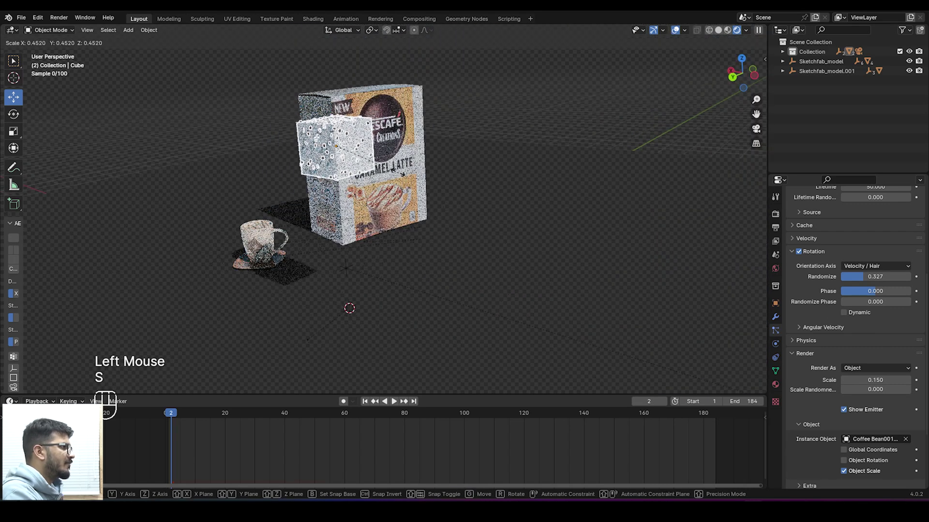
pyautogui.click(397, 172)
# - Move the emitter cube horizontally over to the coffee box, adjusting its position in the top view
pyautogui.moveTo(449, 196); pyautogui.dragTo(535, 225, button='middle')
pyautogui.press('KP_0')
pyautogui.scroll(-3, 536, 227)
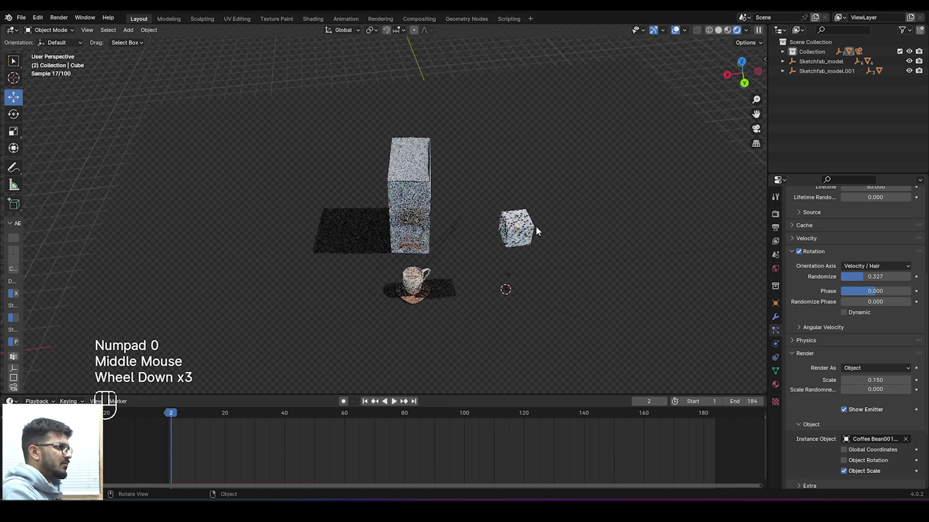
pyautogui.click(524, 230)
pyautogui.moveTo(482, 237); pyautogui.dragTo(451, 272)
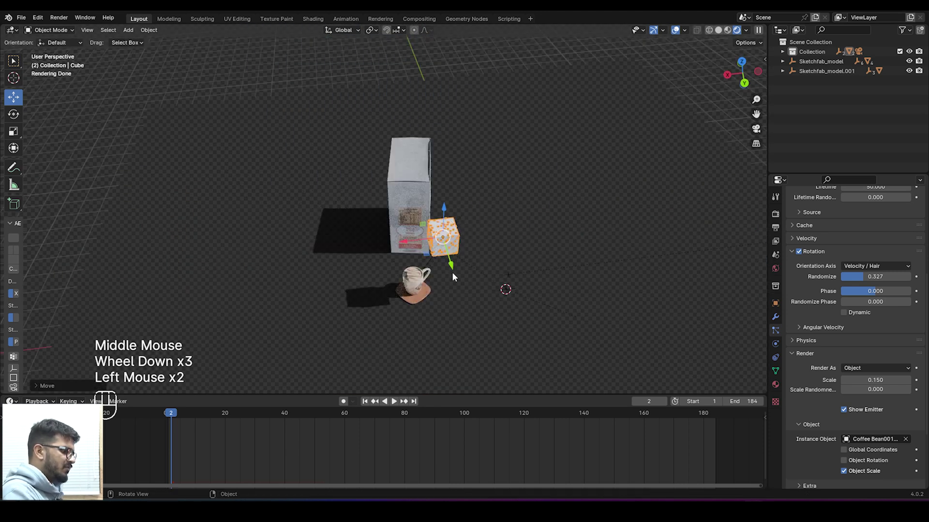
pyautogui.press('KP_7')
pyautogui.moveTo(354, 52); pyautogui.dragTo(353, 124)
pyautogui.moveTo(381, 160); pyautogui.dragTo(372, 160)
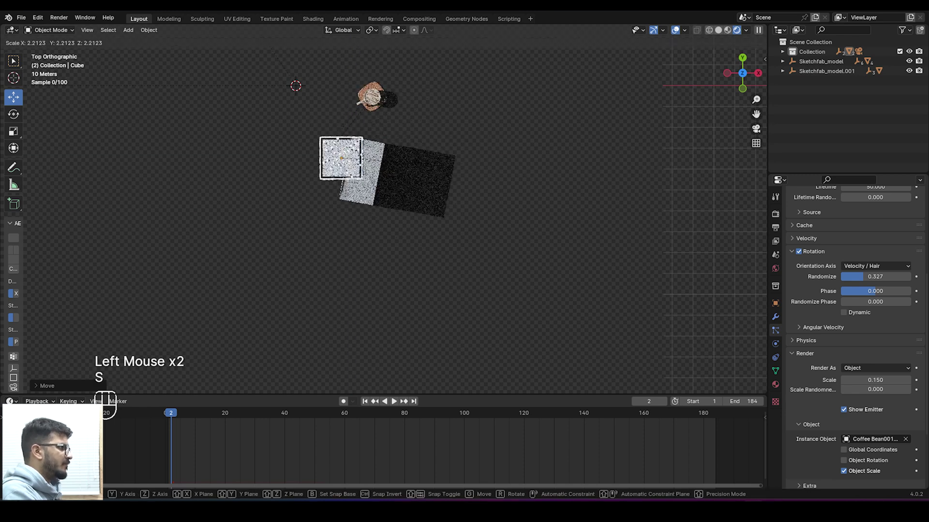
# - Scale the emitter cube up about 2.2 times and check its size through the camera
pyautogui.click(448, 163)
pyautogui.moveTo(449, 163); pyautogui.dragTo(506, 205, button='middle')
pyautogui.press('KP_0')
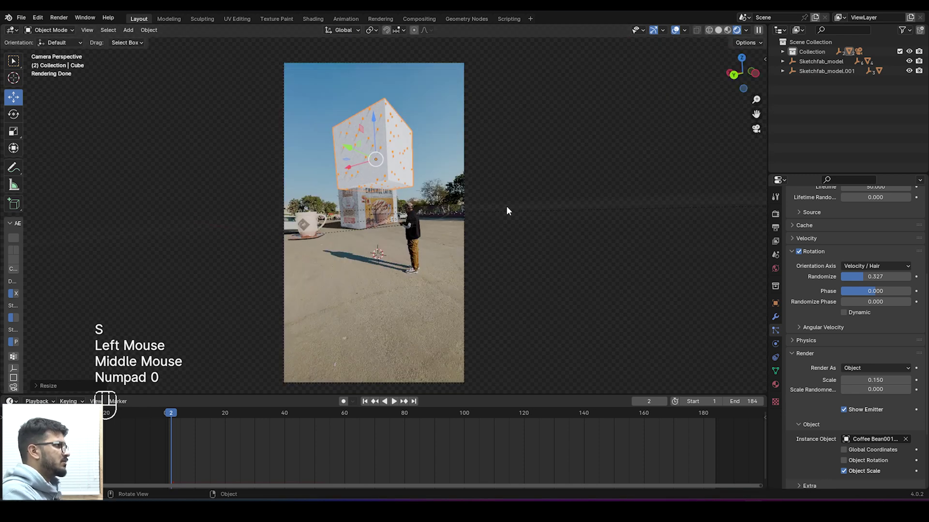
pyautogui.click(383, 124)
pyautogui.scroll(3, 384, 126)
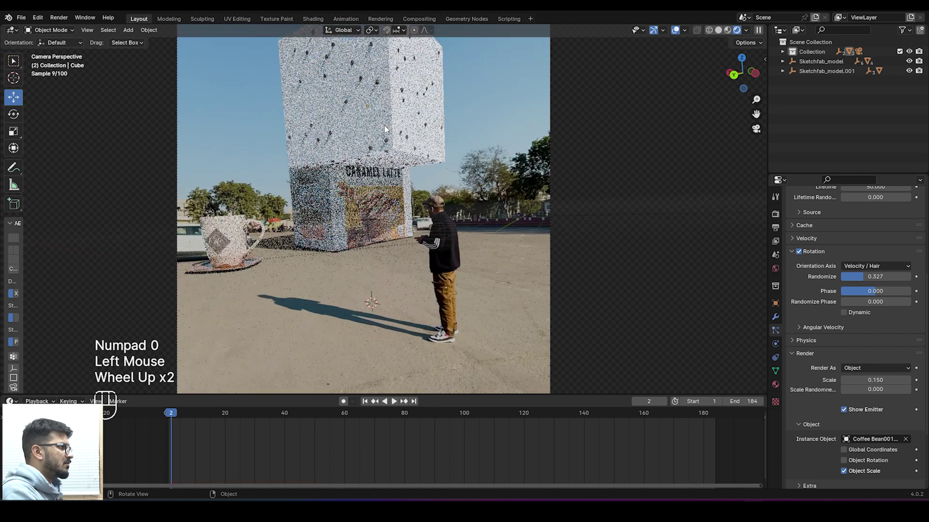
pyautogui.scroll(-2, 380, 126)
pyautogui.click(380, 130)
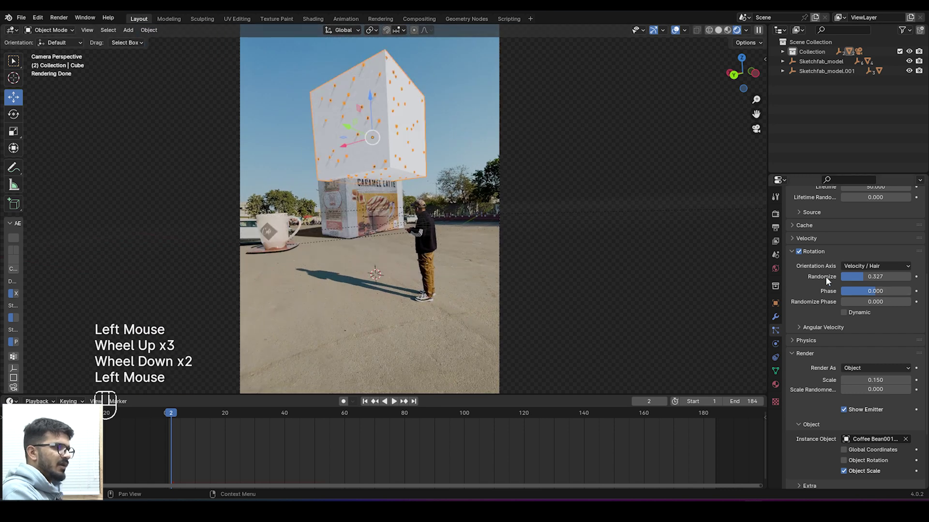
# - Set the particle number to 300 and save the file
pyautogui.scroll(3, 827, 277)
pyautogui.click(868, 278)
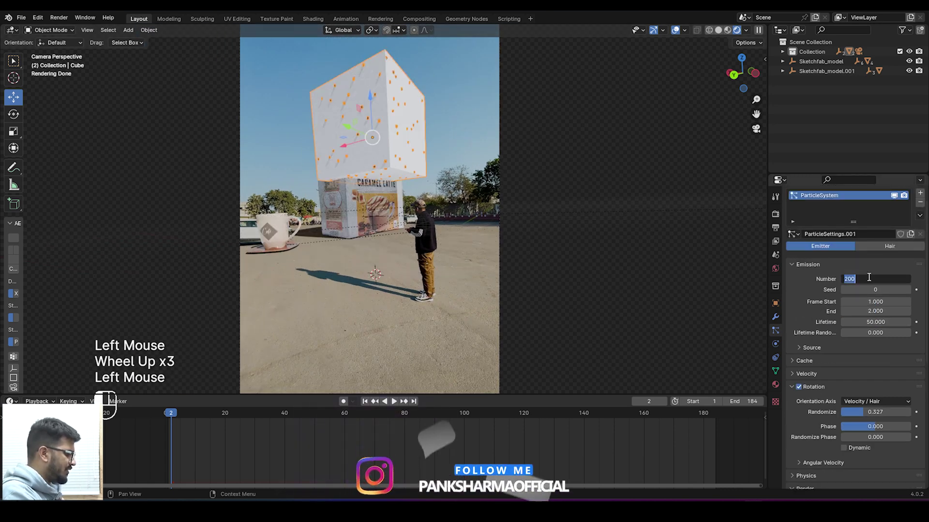
pyautogui.write('300')
pyautogui.press('Return')
pyautogui.hotkey('ctrl', 's')
# - Examine the denser bean particles on the emitter cube from outside the camera at frames 1 and 2
pyautogui.click(256, 79)
pyautogui.scroll(3, 356, 158)
pyautogui.moveTo(356, 158); pyautogui.dragTo(446, 166, button='middle')
pyautogui.scroll(-2, 377, 164)
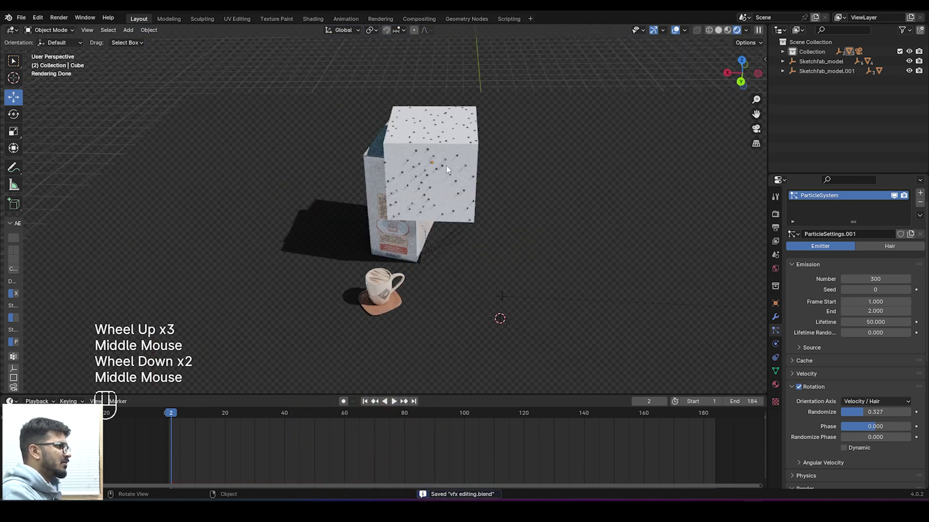
pyautogui.click(452, 167)
pyautogui.press('Left')
pyautogui.press('Right')
pyautogui.click(320, 56)
pyautogui.click(453, 159)
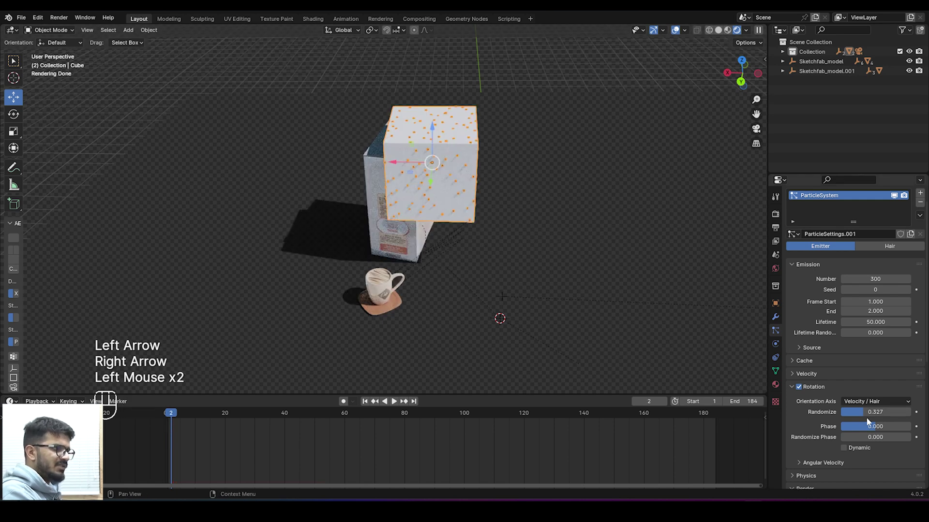
# - Try a different rotation Randomize value, undo it and set the bean particles' render scale to 0.240
pyautogui.moveTo(862, 413); pyautogui.dragTo(876, 413)
pyautogui.hotkey('ctrl', 'z')
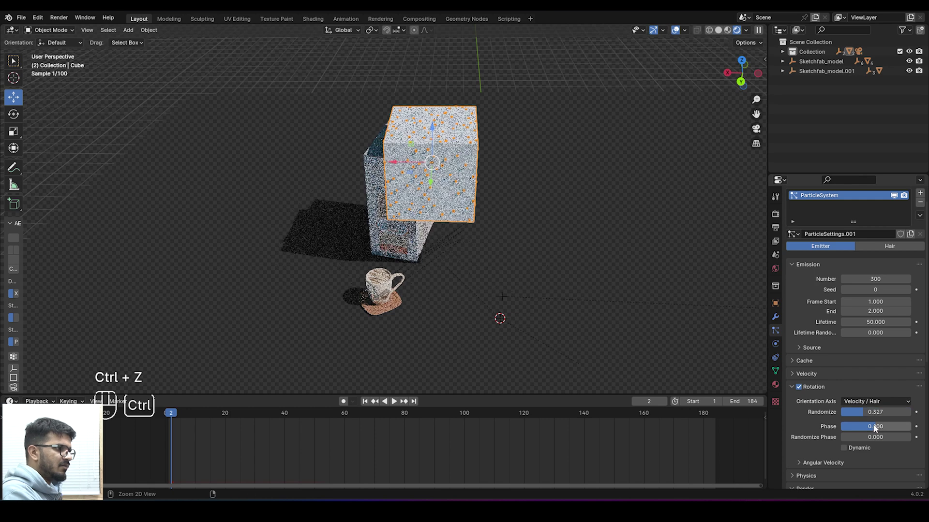
pyautogui.scroll(-2, 813, 424)
pyautogui.moveTo(856, 419)
pyautogui.mouseDown()
pyautogui.moveTo(870, 419)
pyautogui.moveTo(851, 412)
pyautogui.mouseUp()
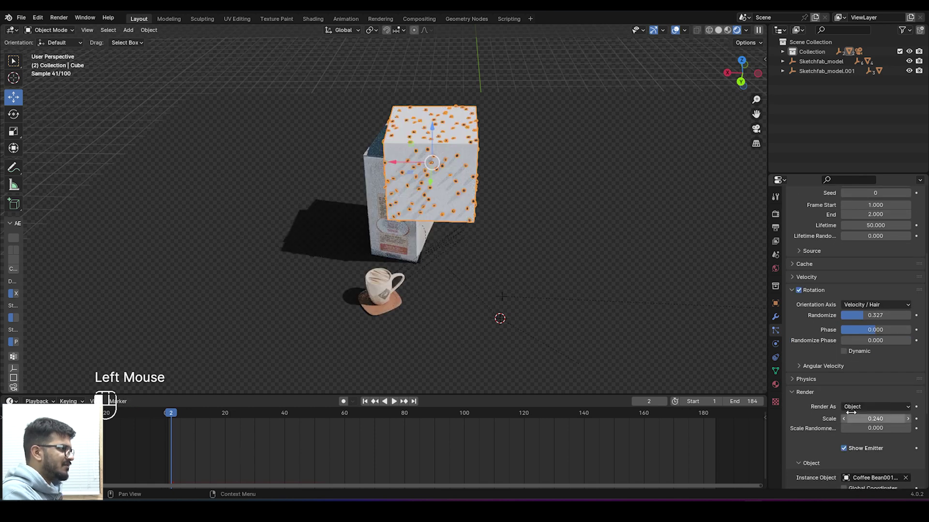
# - Check the resized bean particles through the camera and save the file
pyautogui.press('KP_0')
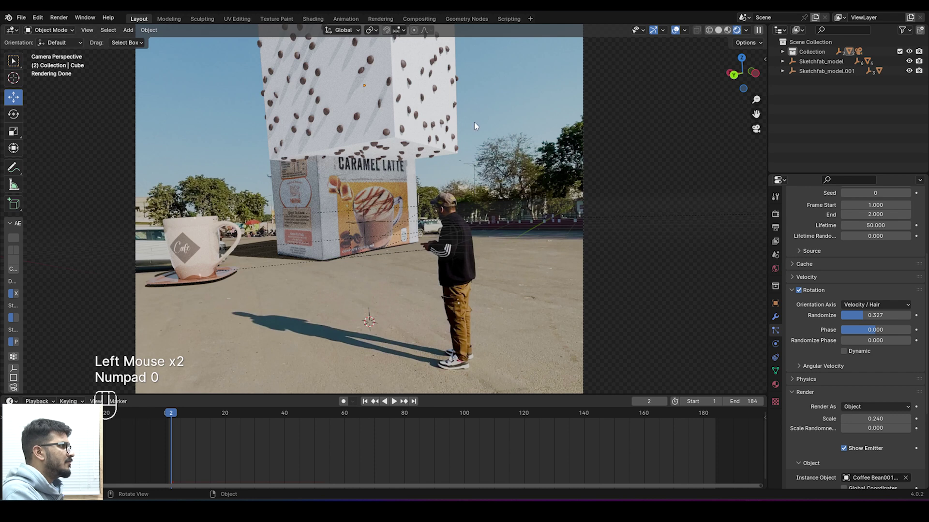
pyautogui.scroll(-2, 457, 177)
pyautogui.hotkey('ctrl', 's')
pyautogui.scroll(4, 414, 201)
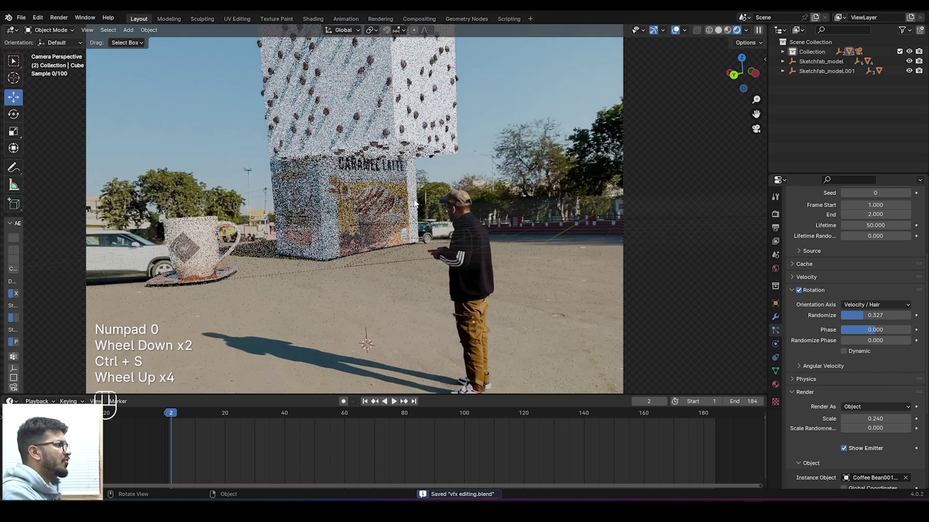
pyautogui.hotkey('ctrl', 's')
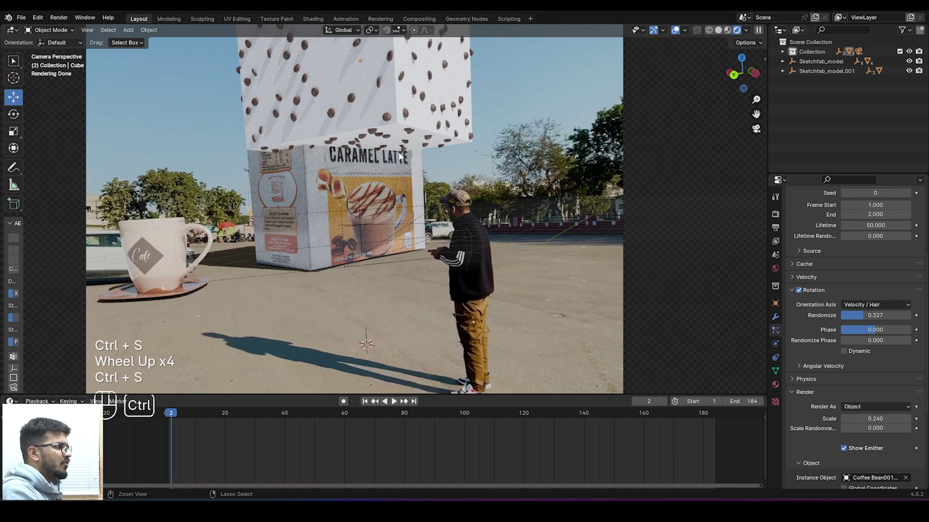
# - Make the emitter cube's particle instances real and expand the collection to list the bean objects
pyautogui.click(373, 90)
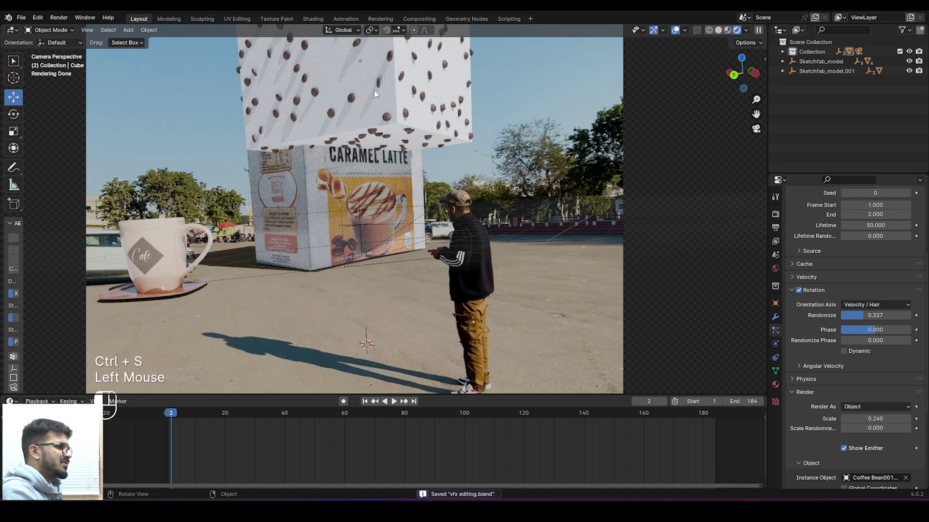
pyautogui.click(776, 317)
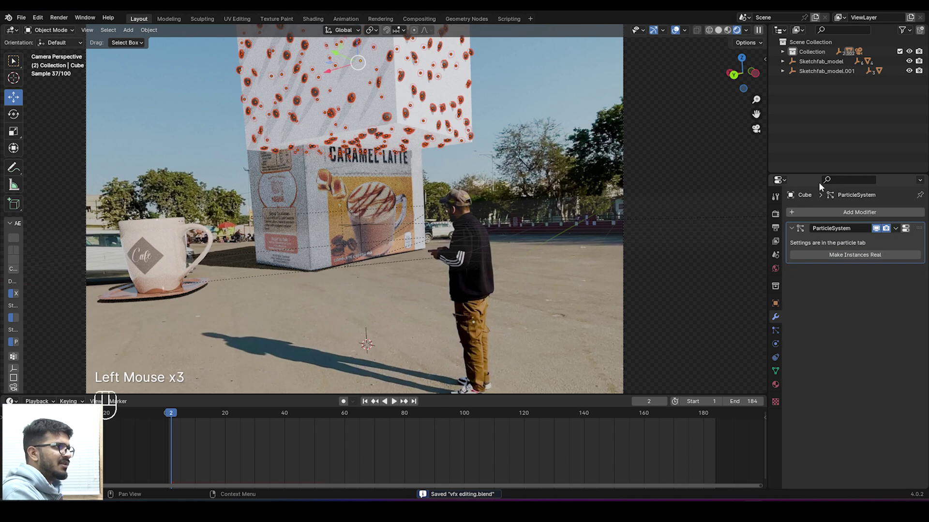
pyautogui.click(782, 52)
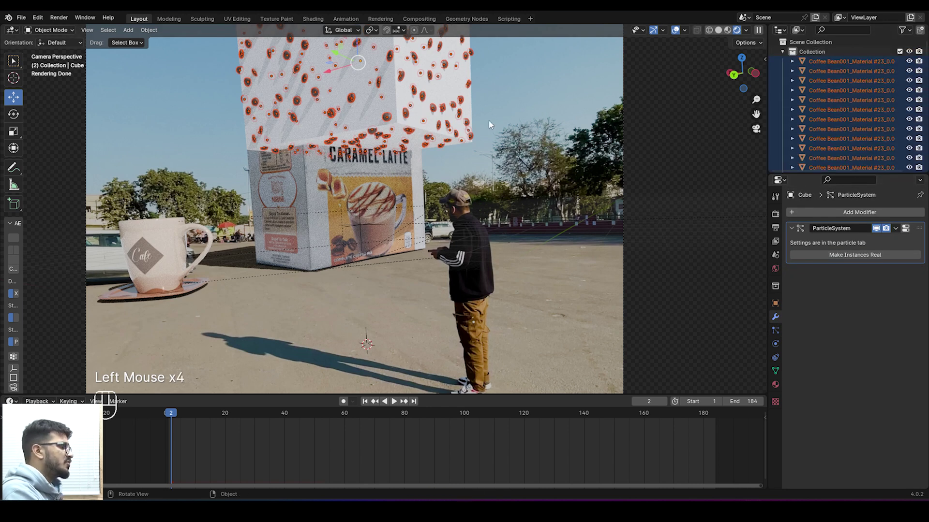
# - Delete the emitter cube, leaving the real coffee beans in the scene
pyautogui.scroll(-1, 489, 123)
pyautogui.click(363, 118)
pyautogui.press('Delete')
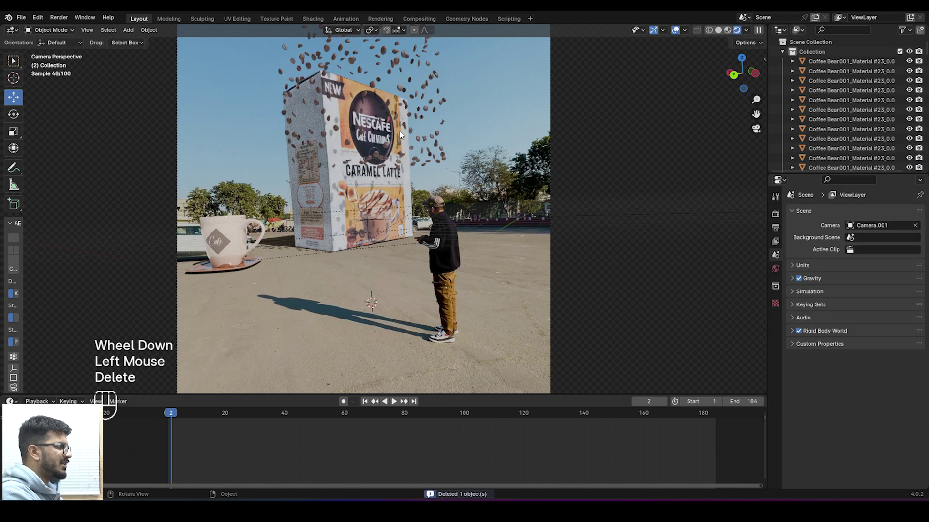
pyautogui.scroll(-2, 429, 139)
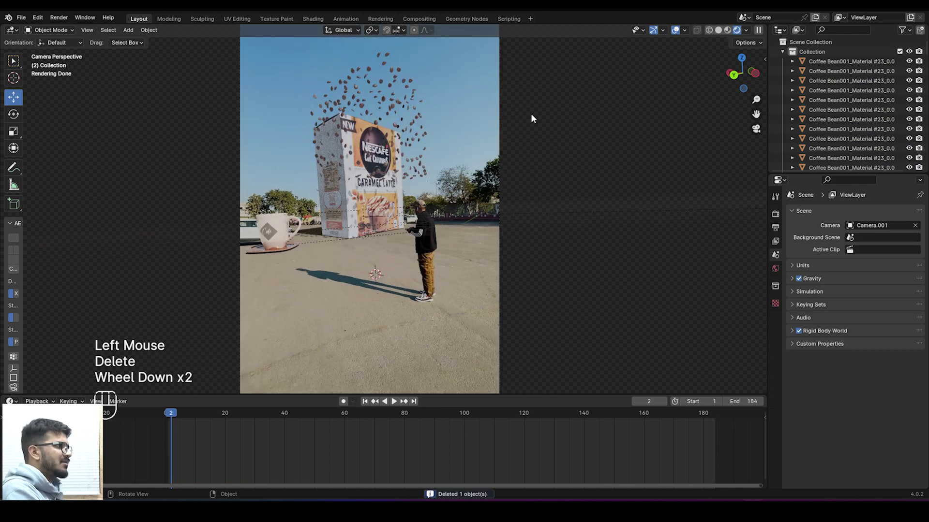
# - Select all the coffee bean objects in the collection and move them over the coffee box in top view
pyautogui.moveTo(531, 118); pyautogui.dragTo(547, 110, button='middle')
pyautogui.scroll(-2, 425, 129)
pyautogui.click(375, 142)
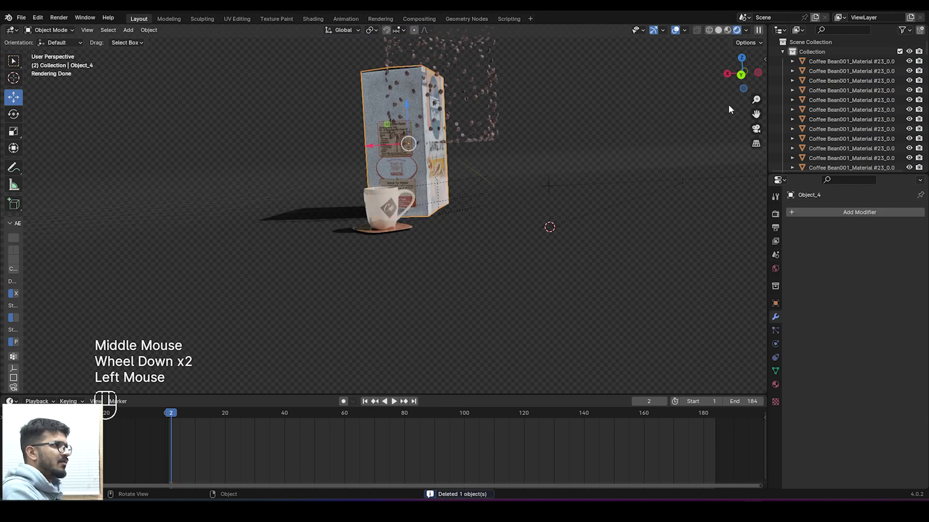
pyautogui.click(834, 62)
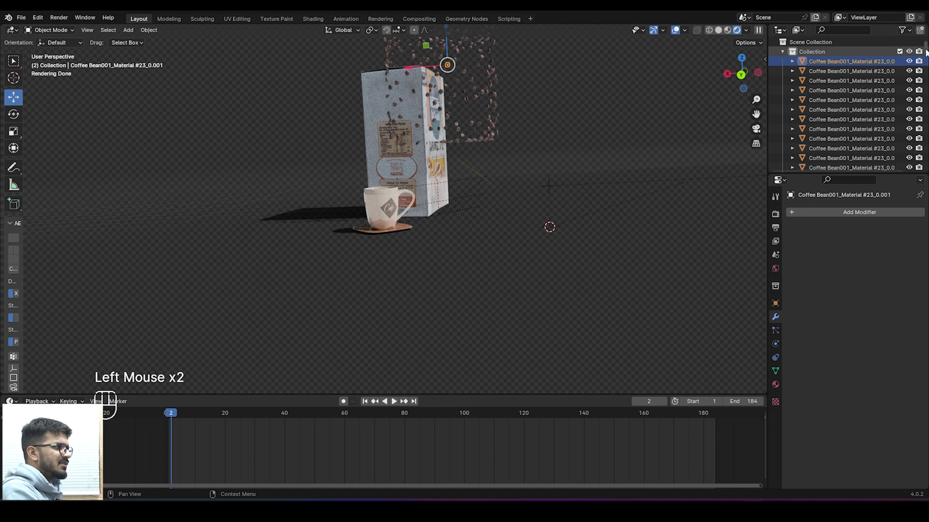
pyautogui.scroll(-10, 926, 51)
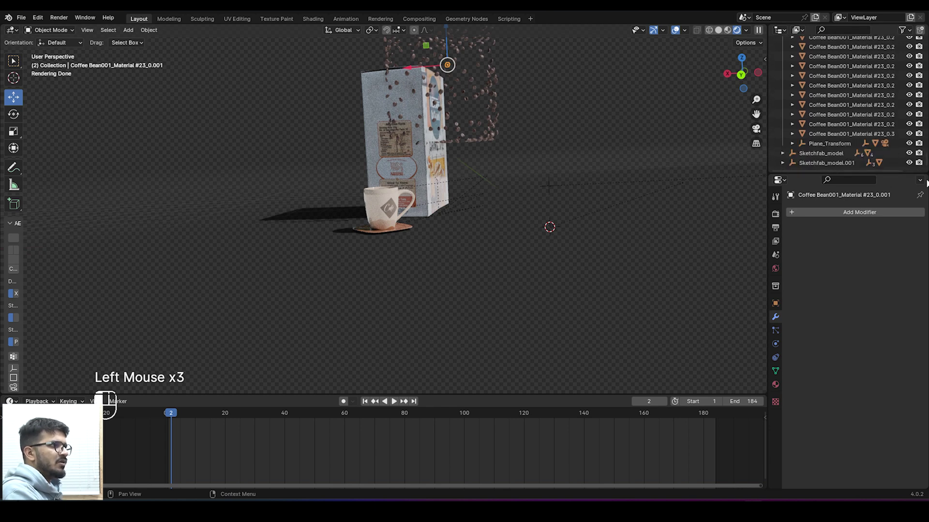
pyautogui.keyDown('shift'); pyautogui.click(819, 134); pyautogui.keyUp('shift')
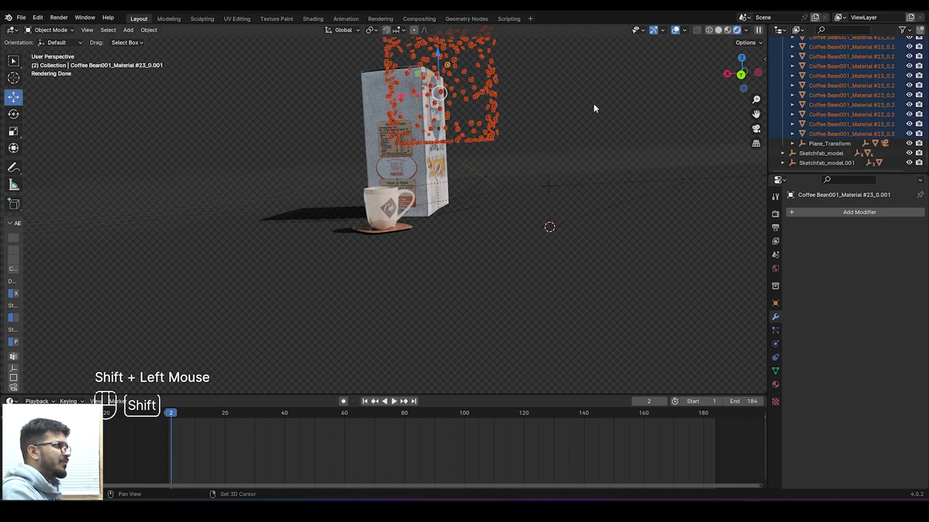
pyautogui.press('KP_7')
pyautogui.scroll(-2, 529, 119)
pyautogui.scroll(1, 529, 119)
pyautogui.moveTo(334, 116); pyautogui.dragTo(334, 129)
pyautogui.click(334, 145)
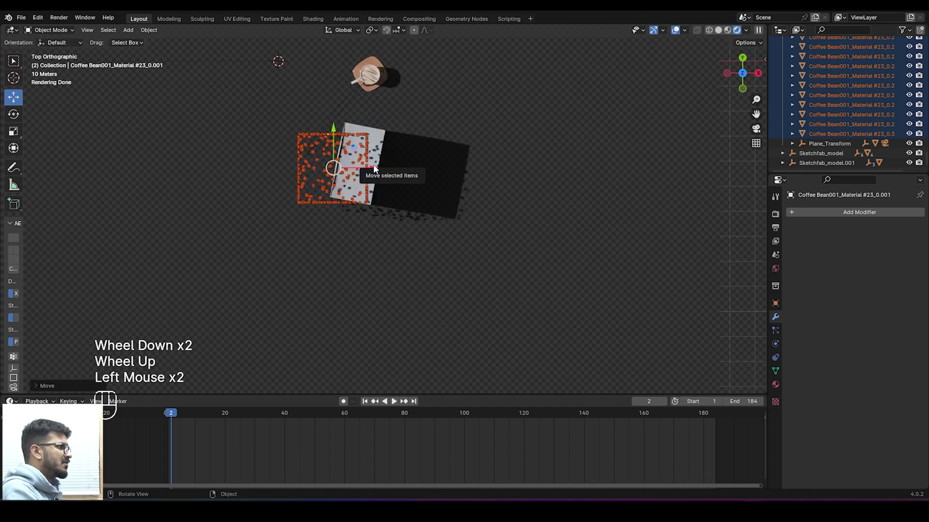
pyautogui.moveTo(368, 168); pyautogui.dragTo(377, 165)
pyautogui.click(376, 165)
# - Raise all the beans high above the coffee box, checking their height against the top of the camera frame
pyautogui.moveTo(377, 165); pyautogui.dragTo(356, 119, button='middle')
pyautogui.scroll(-1, 356, 118)
pyautogui.moveTo(357, 118); pyautogui.dragTo(356, 50)
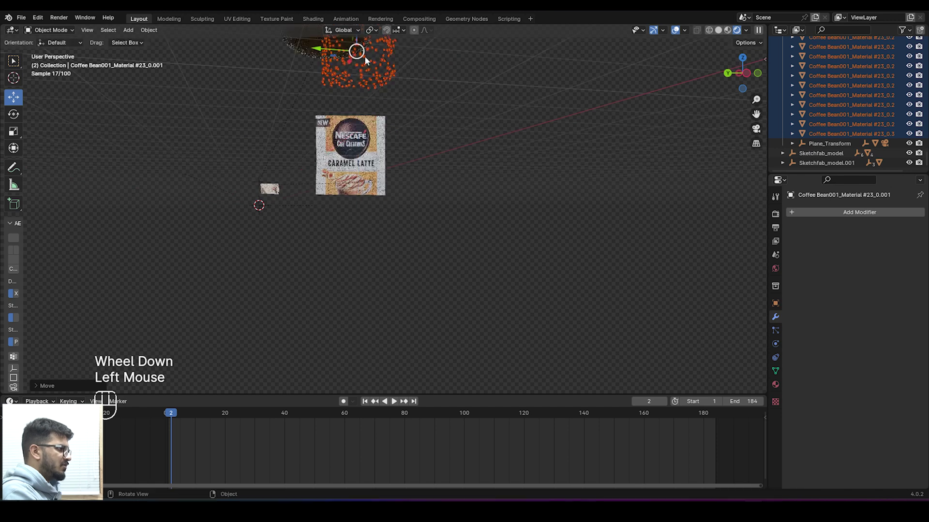
pyautogui.hotkey('ctrl', 'z')
pyautogui.moveTo(359, 114); pyautogui.dragTo(359, 30)
pyautogui.press('KP_0')
pyautogui.press('KP_0')
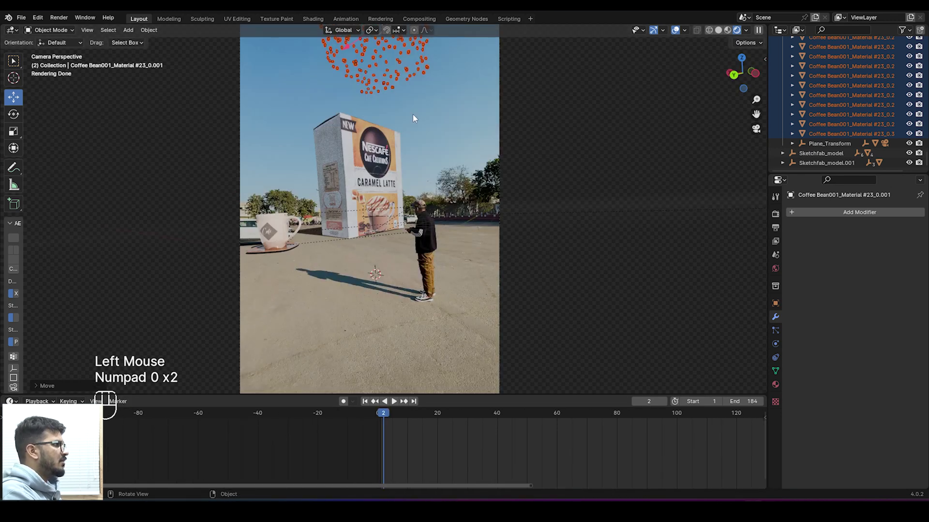
pyautogui.scroll(-3, 589, 129)
pyautogui.moveTo(756, 114); pyautogui.dragTo(744, 157)
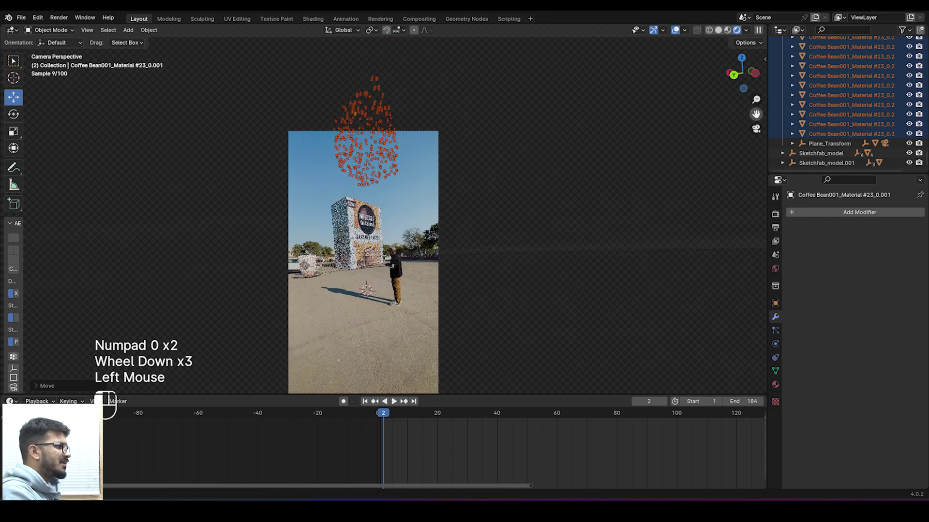
pyautogui.moveTo(364, 114); pyautogui.dragTo(363, 104)
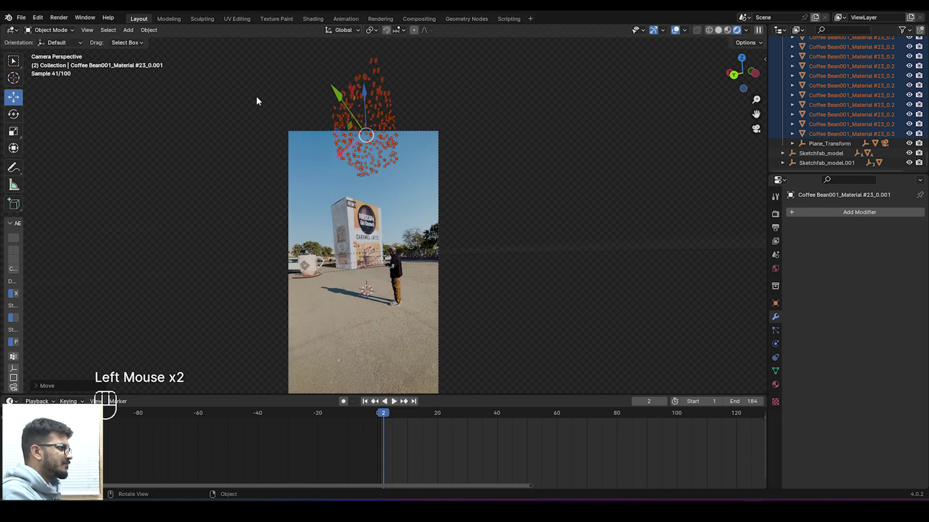
# - Select a single coffee bean and give it an Active rigid body
pyautogui.click(256, 96)
pyautogui.moveTo(448, 110); pyautogui.dragTo(403, 150, button='middle')
pyautogui.moveTo(757, 113); pyautogui.dragTo(763, 391)
pyautogui.scroll(-1, 504, 130)
pyautogui.moveTo(503, 129); pyautogui.dragTo(472, 121, button='middle')
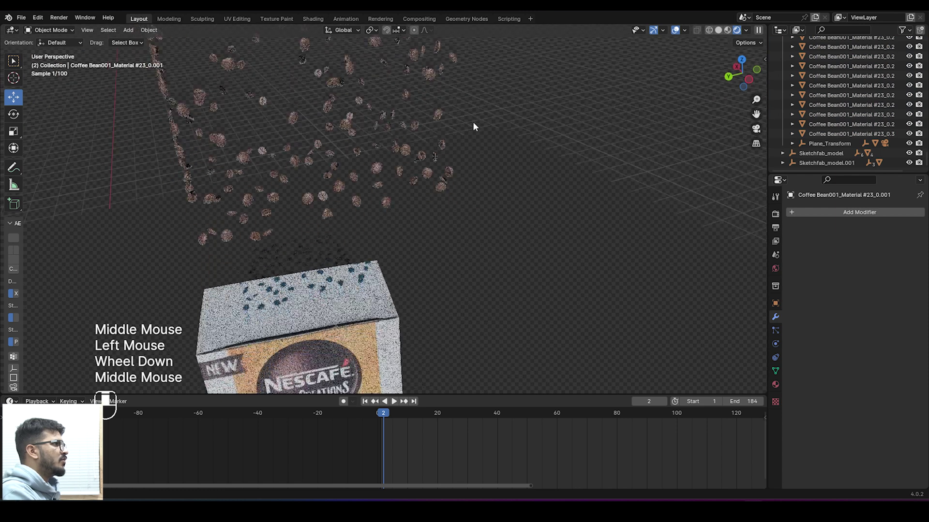
pyautogui.click(426, 63)
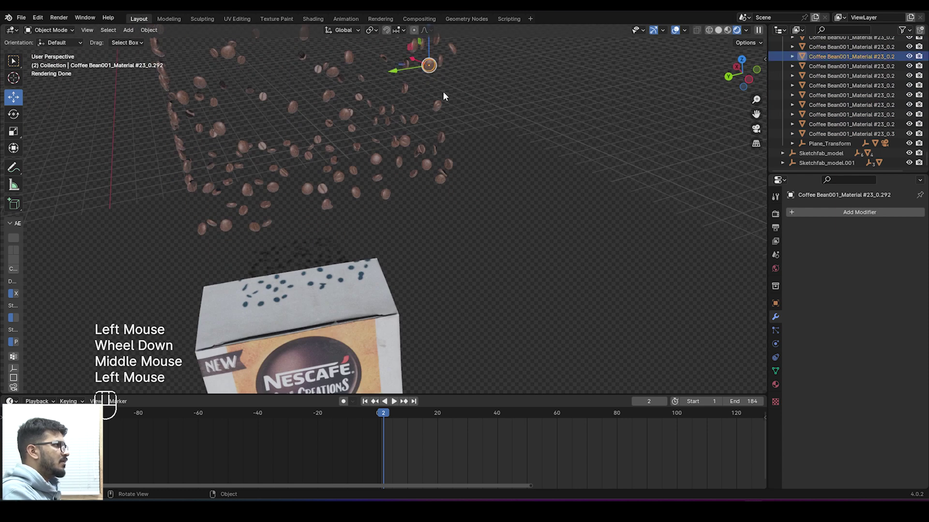
pyautogui.click(776, 343)
pyautogui.click(894, 235)
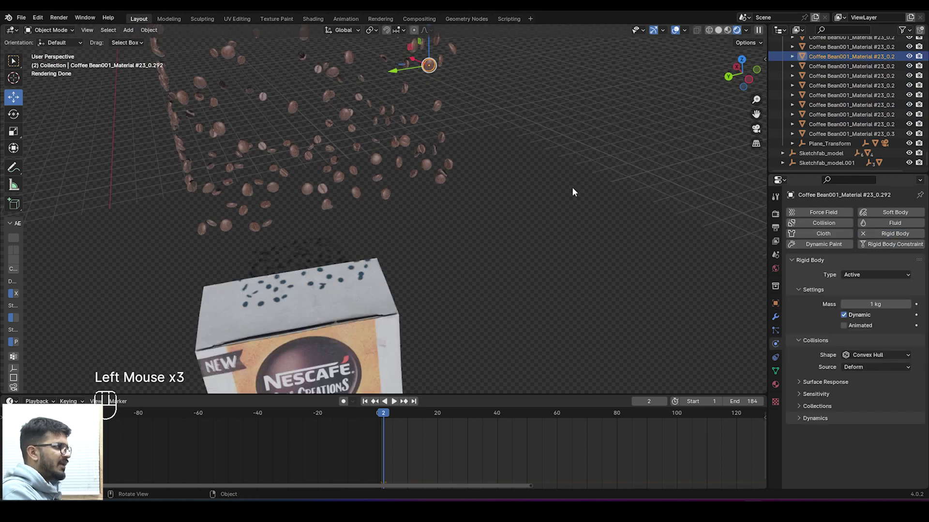
# - Select all the beans with the rigid-body bean active, and copy its rigid body settings to the others
pyautogui.scroll(-2, 430, 149)
pyautogui.hotkey('ctrl', 'z')
pyautogui.hotkey('ctrl', 'z')
pyautogui.hotkey('ctrl', 'z')
pyautogui.moveTo(756, 115); pyautogui.dragTo(756, 283)
pyautogui.moveTo(566, 251); pyautogui.dragTo(360, 79, button='middle')
pyautogui.keyDown('shift'); pyautogui.moveTo(333, 62); pyautogui.dragTo(614, 263); pyautogui.keyUp('shift')
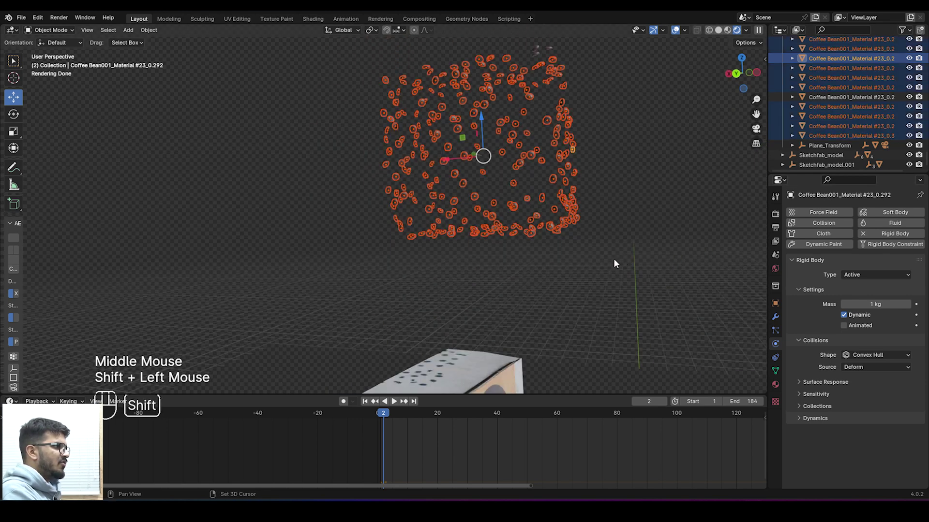
pyautogui.click(708, 31)
pyautogui.scroll(-2, 514, 191)
pyautogui.moveTo(338, 76)
pyautogui.keyDown('shift'); pyautogui.mouseDown()
pyautogui.moveTo(518, 152)
pyautogui.moveTo(602, 257)
pyautogui.mouseUp(); pyautogui.keyUp('shift')
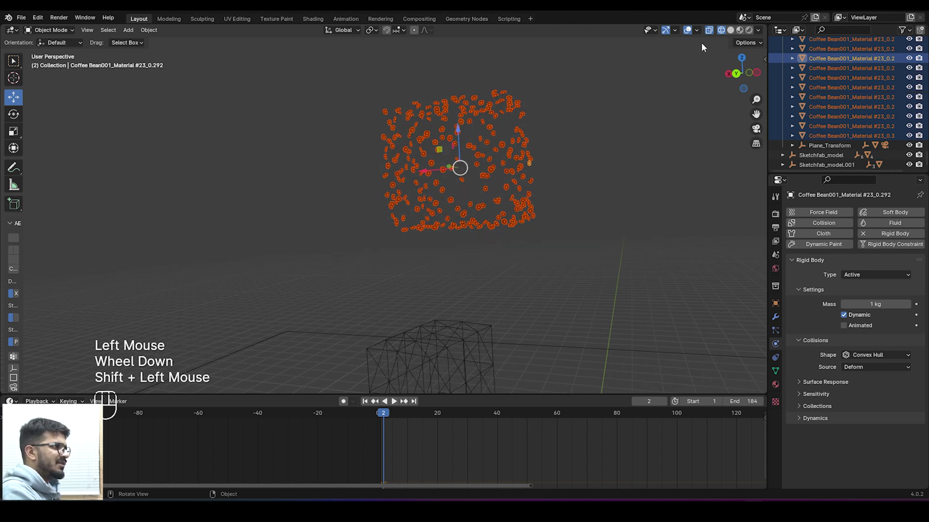
pyautogui.click(729, 31)
pyautogui.click(149, 30)
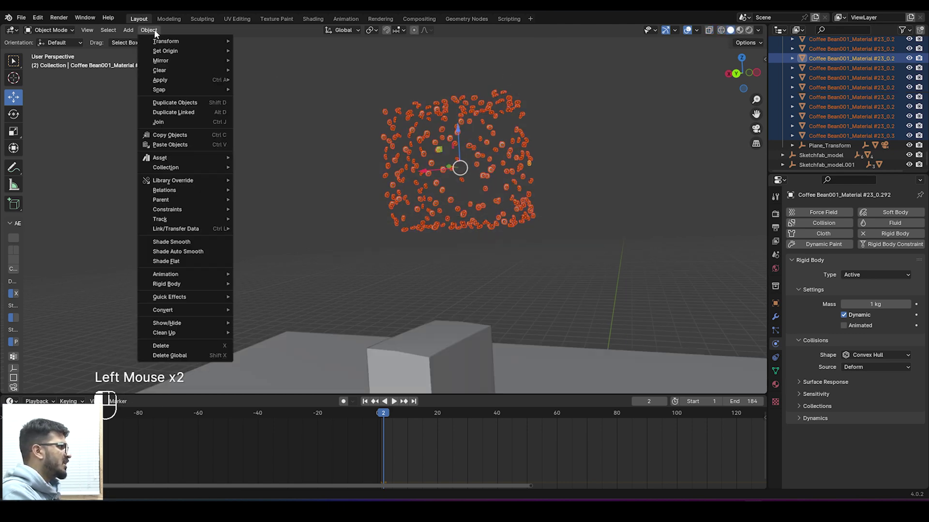
pyautogui.moveTo(178, 282)
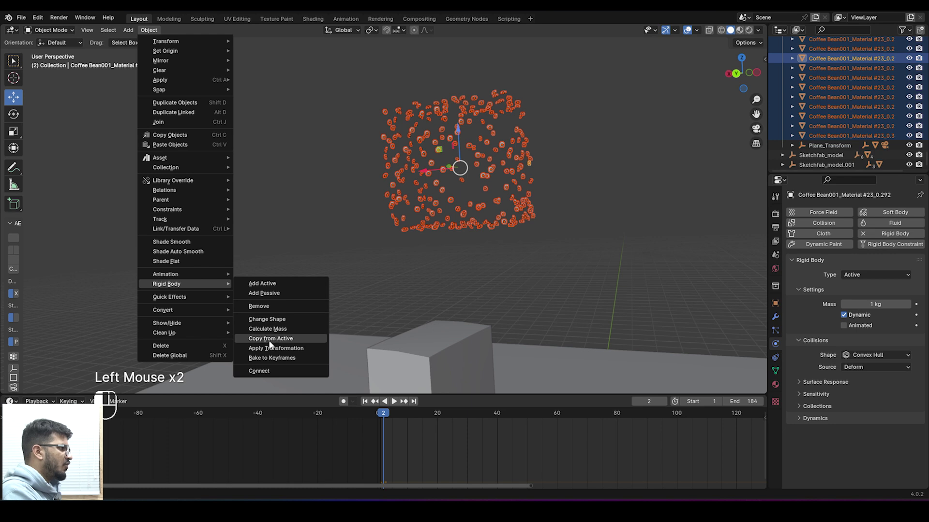
pyautogui.click(595, 209)
# - Check the coffee box's rigid body settings and save the file
pyautogui.scroll(-3, 567, 221)
pyautogui.click(452, 280)
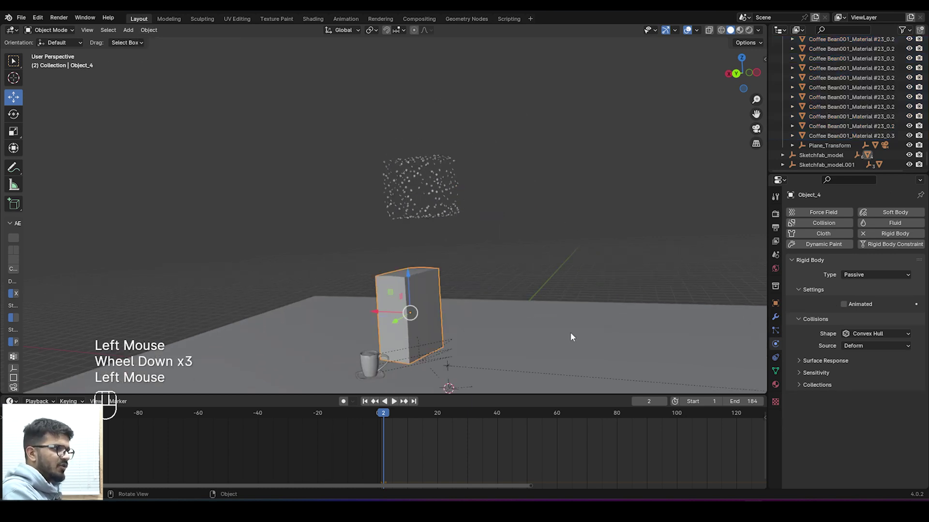
pyautogui.scroll(-2, 630, 305)
pyautogui.moveTo(630, 303); pyautogui.dragTo(580, 312, button='middle')
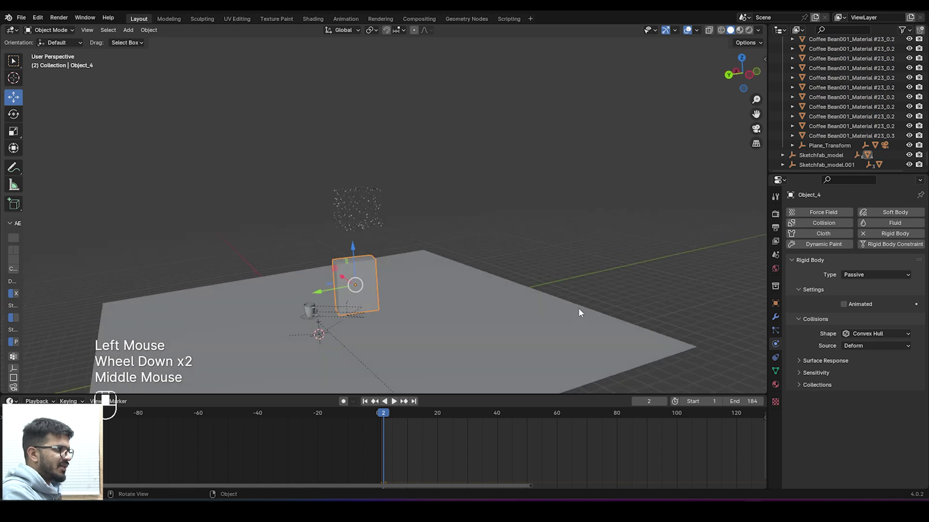
pyautogui.hotkey('ctrl', 's')
pyautogui.press('KP_0')
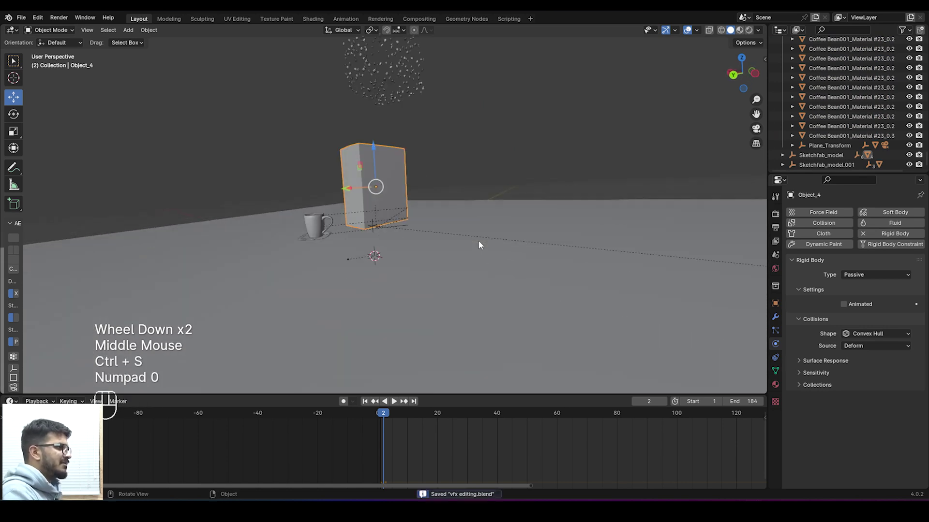
# - Play the animation briefly through the camera, return to frame 0 and check a bean's rigid body settings
pyautogui.scroll(-1, 497, 216)
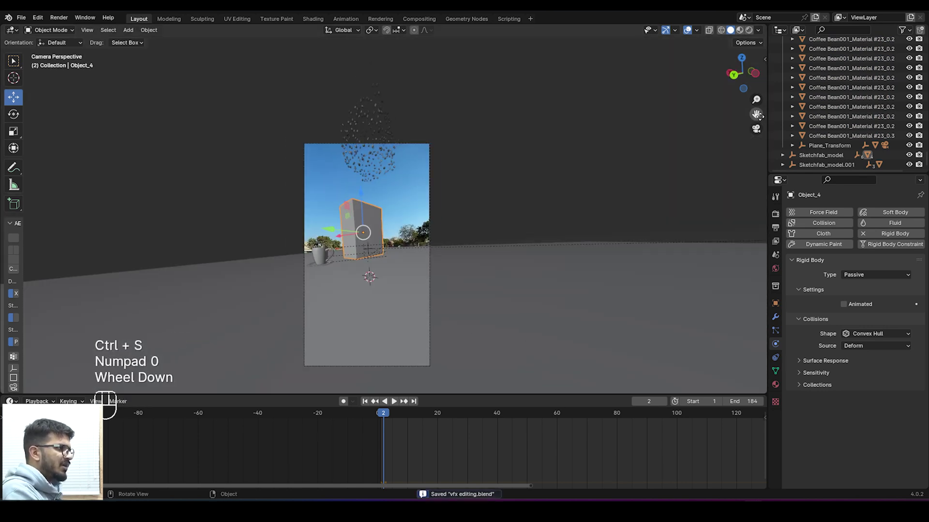
pyautogui.moveTo(757, 115); pyautogui.dragTo(757, 86)
pyautogui.scroll(-5, 483, 436)
pyautogui.moveTo(494, 485); pyautogui.dragTo(646, 455)
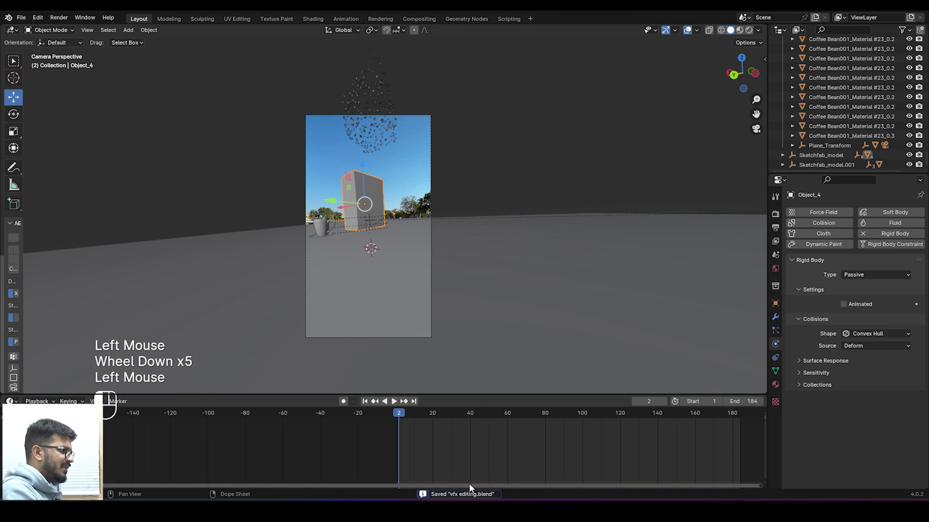
pyautogui.click(542, 123)
pyautogui.scroll(2, 542, 125)
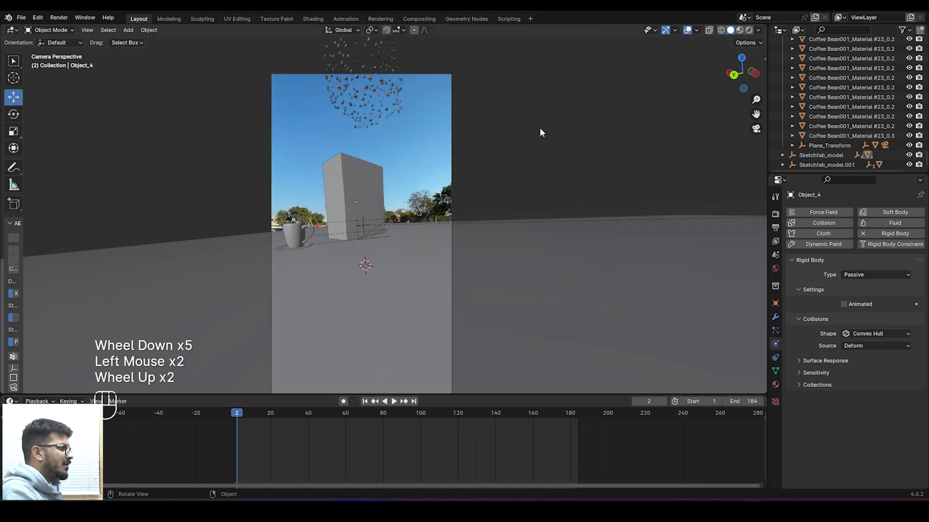
pyautogui.press('space')
pyautogui.press('space')
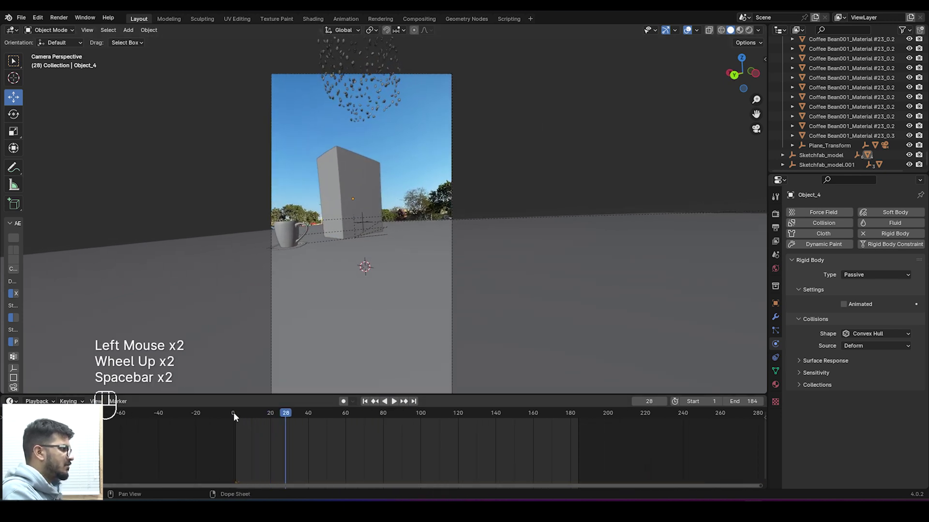
pyautogui.click(233, 412)
pyautogui.click(353, 113)
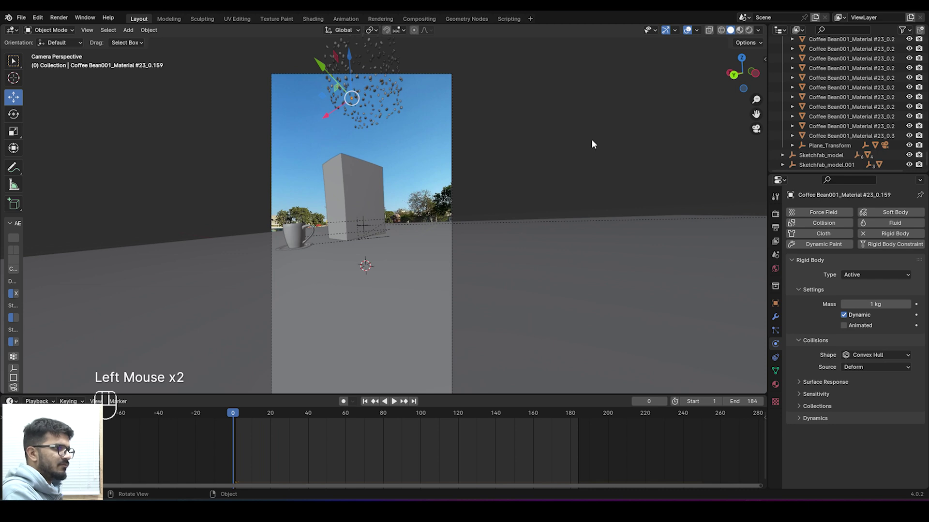
# - Play the bean simulation from frame 0 to frame 136, and scrub back to frame 57 to inspect the fall
pyautogui.press('space')
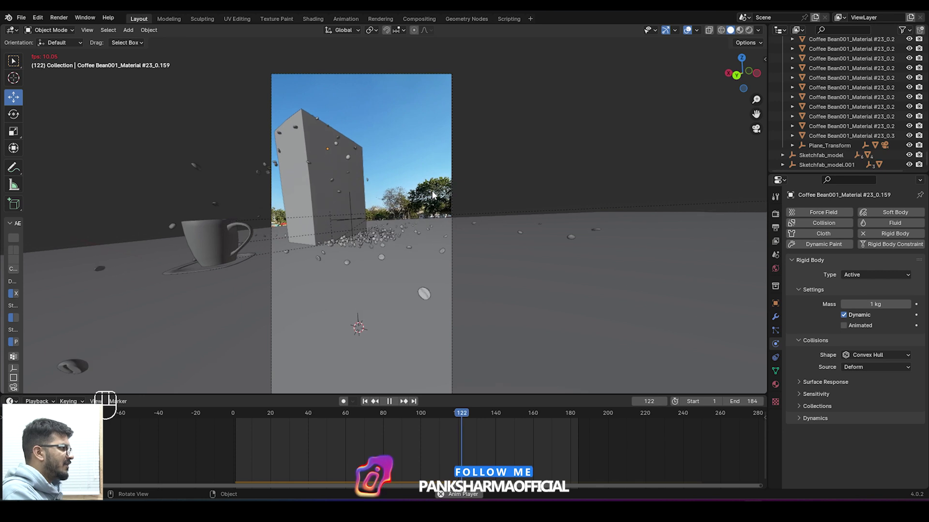
pyautogui.press('space')
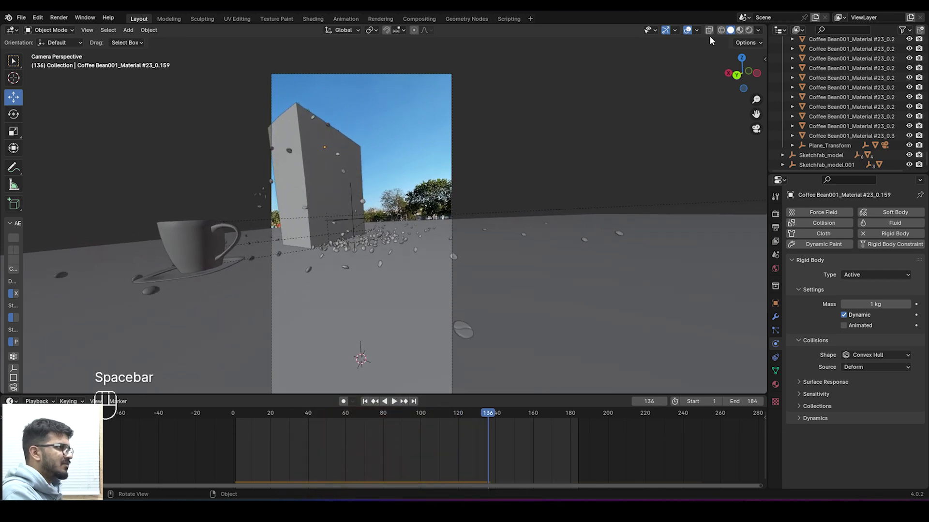
pyautogui.moveTo(487, 417); pyautogui.dragTo(340, 419)
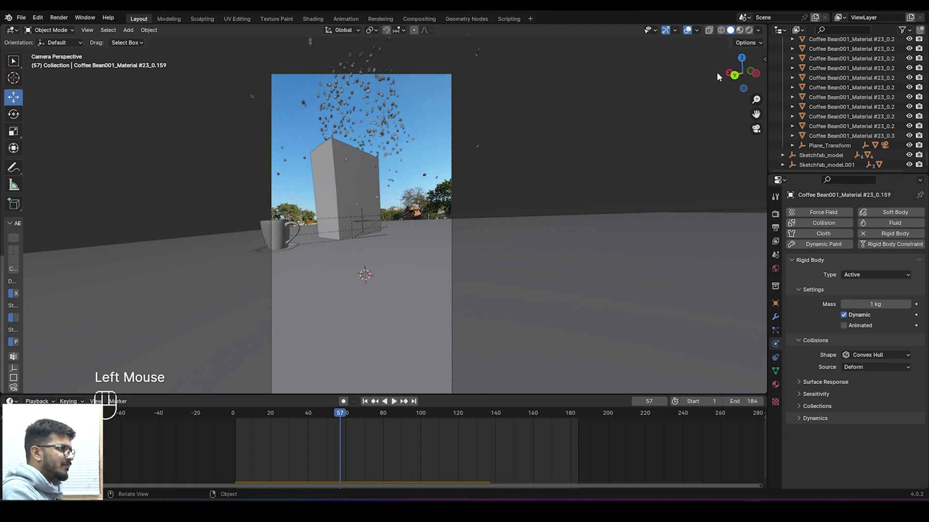
# - Locate the ground plane among the scene objects and hide it and Sketchfab_model in the viewport
pyautogui.doubleClick(570, 252)
pyautogui.click(792, 145)
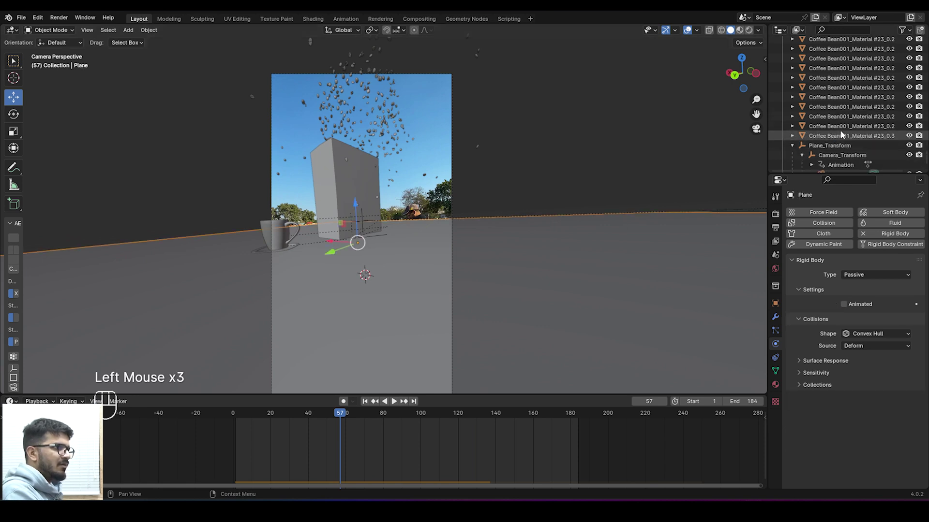
pyautogui.scroll(-4, 851, 125)
pyautogui.click(908, 153)
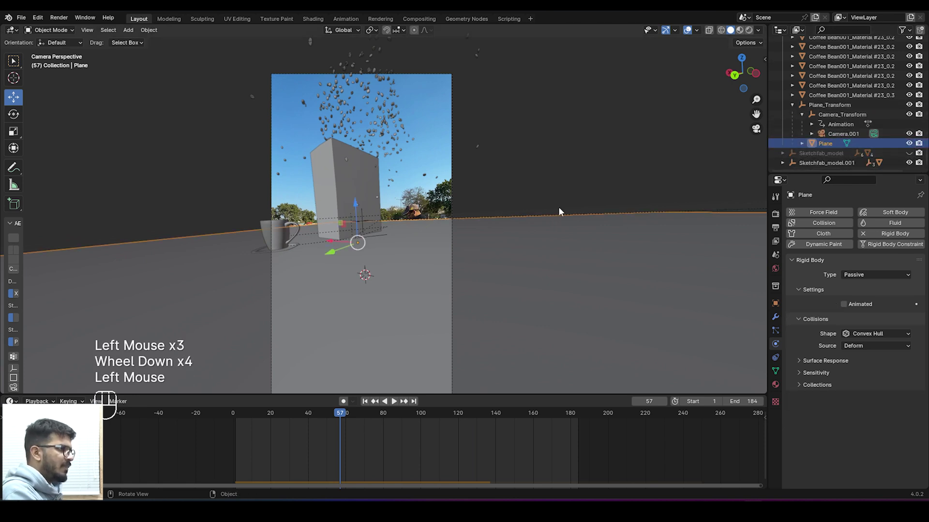
pyautogui.click(908, 143)
pyautogui.scroll(1, 402, 292)
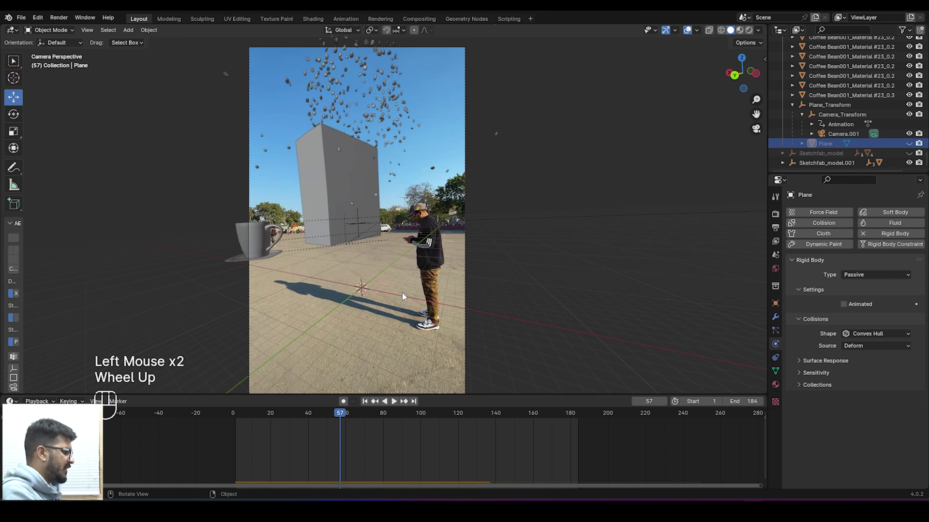
# - Add a cube and move it sideways to where the man stands in the footage
pyautogui.scroll(-2, 402, 292)
pyautogui.hotkey('shift', 'a')
pyautogui.click(440, 303)
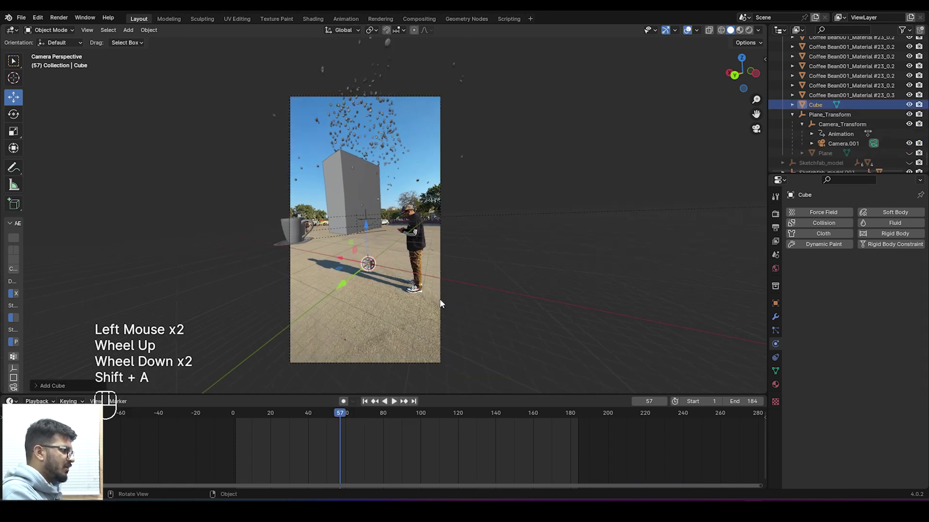
pyautogui.moveTo(343, 284); pyautogui.dragTo(394, 277)
# - Scale the cube by about 5.2 along Z and position it over the standing man as a height stand-in
pyautogui.press('s')
pyautogui.press('z')
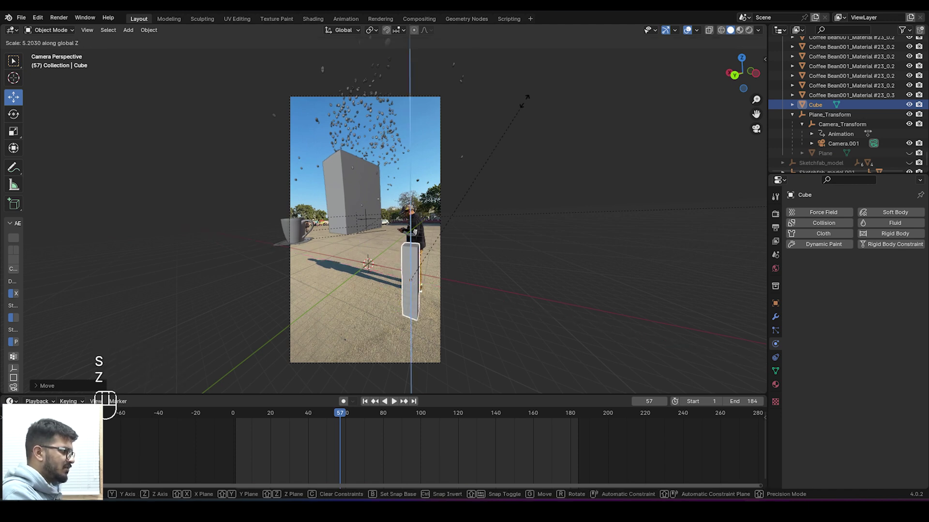
pyautogui.click(527, 98)
pyautogui.moveTo(411, 255); pyautogui.dragTo(412, 218)
pyautogui.moveTo(402, 268); pyautogui.dragTo(405, 259)
pyautogui.click(555, 228)
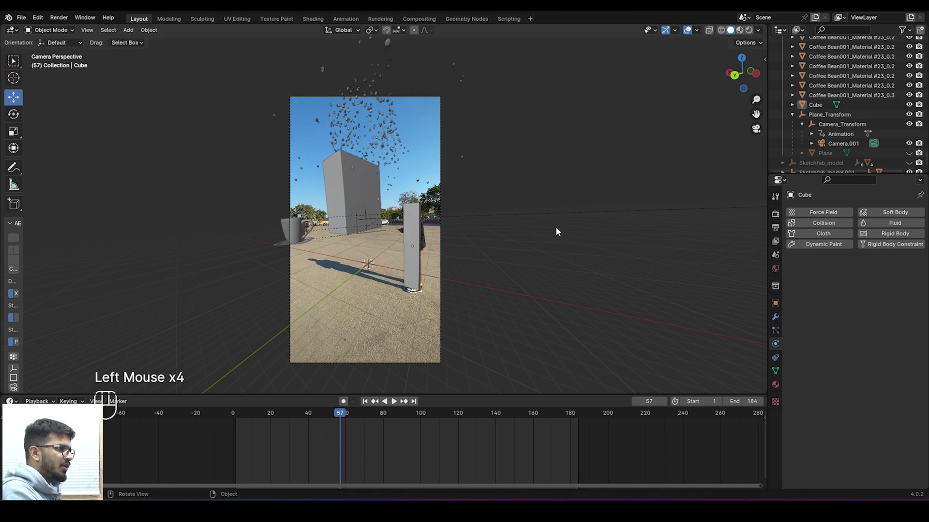
# - Unhide the ground plane, play the bean simulation from frame 1 to frame 130, and save the file
pyautogui.click(909, 153)
pyautogui.click(236, 414)
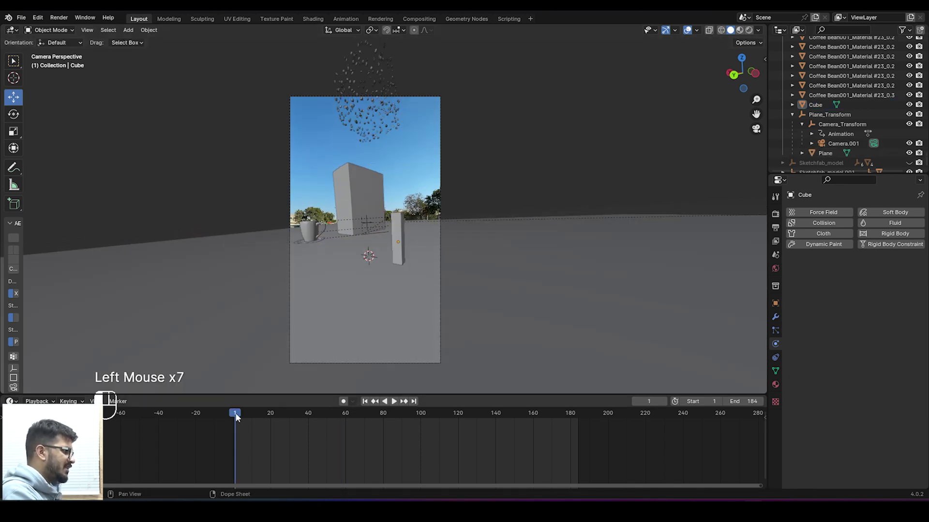
pyautogui.scroll(3, 392, 302)
pyautogui.press('space')
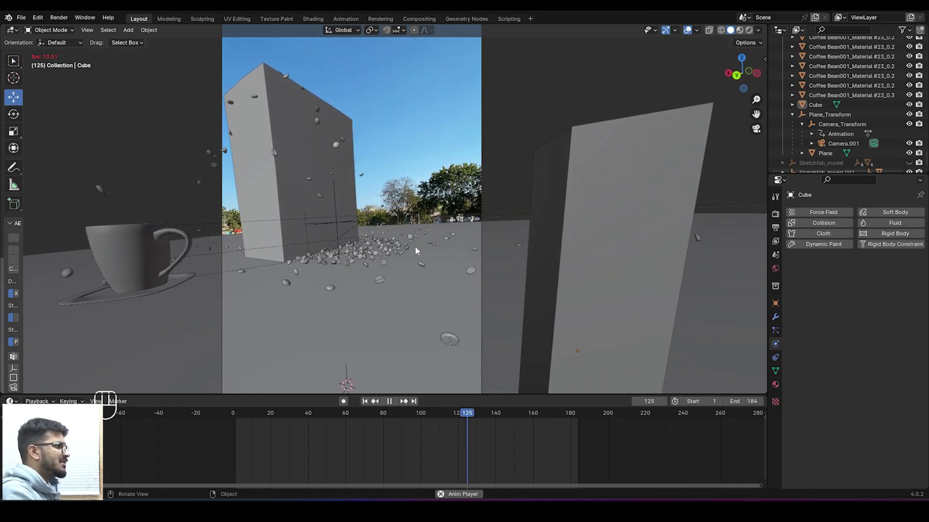
pyautogui.press('space')
pyautogui.scroll(-2, 368, 240)
pyautogui.hotkey('ctrl', 's')
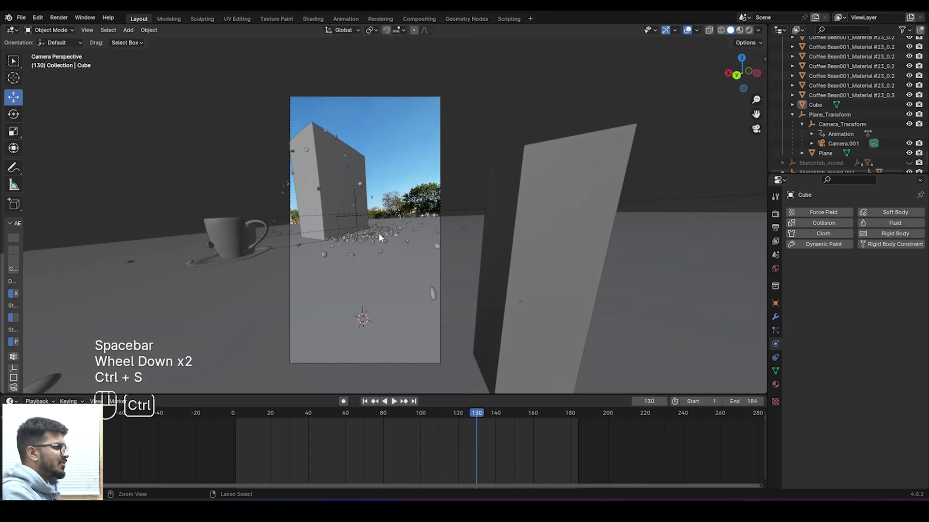
pyautogui.scroll(-1, 375, 236)
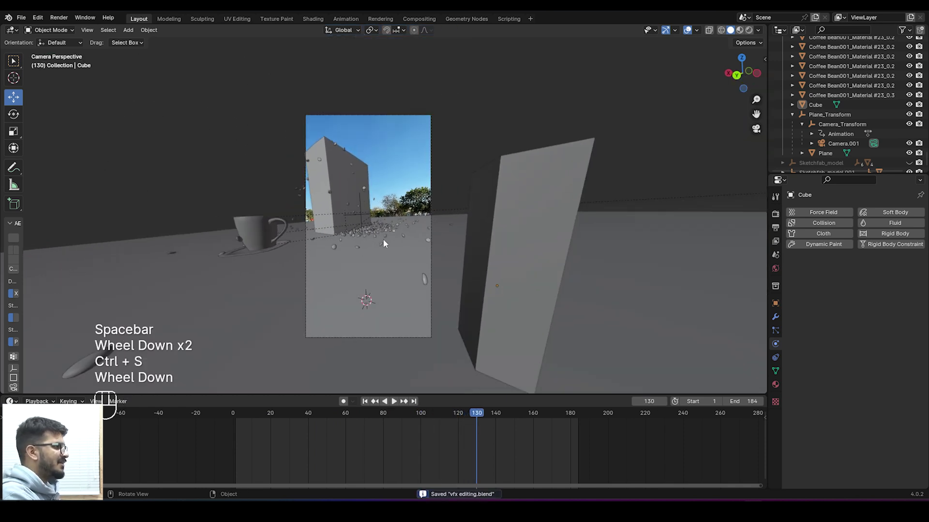
# - Preview frame 130 in rendered shading and inspect the beans around the coffee box
pyautogui.click(753, 30)
pyautogui.click(200, 119)
pyautogui.scroll(3, 227, 167)
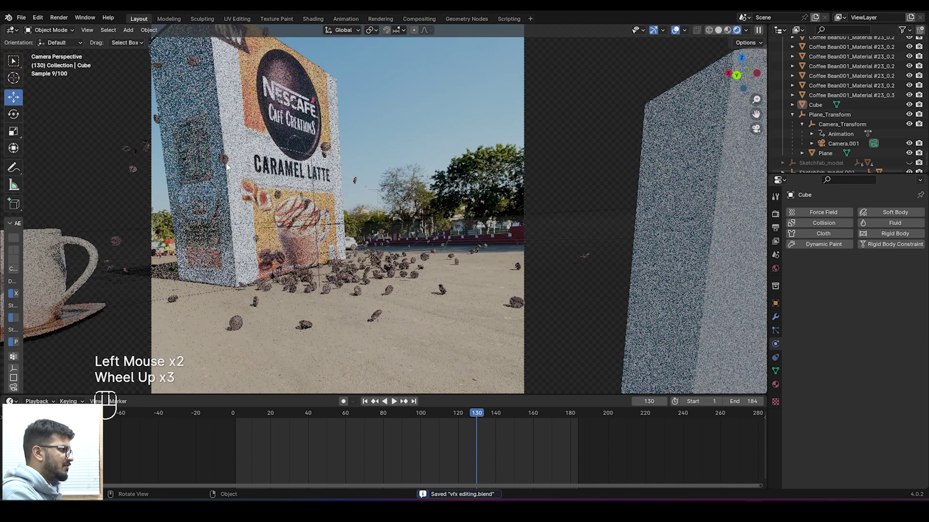
pyautogui.scroll(-3, 226, 162)
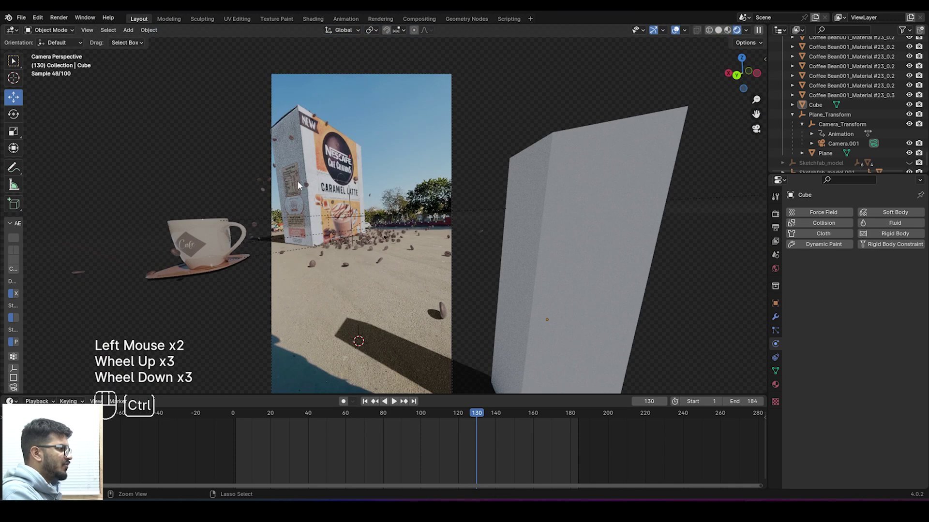
# - Save the file and delete the tall stand-in cube beside the camera frame
pyautogui.hotkey('ctrl', 's')
pyautogui.scroll(-1, 575, 213)
pyautogui.click(558, 205)
pyautogui.press('Delete')
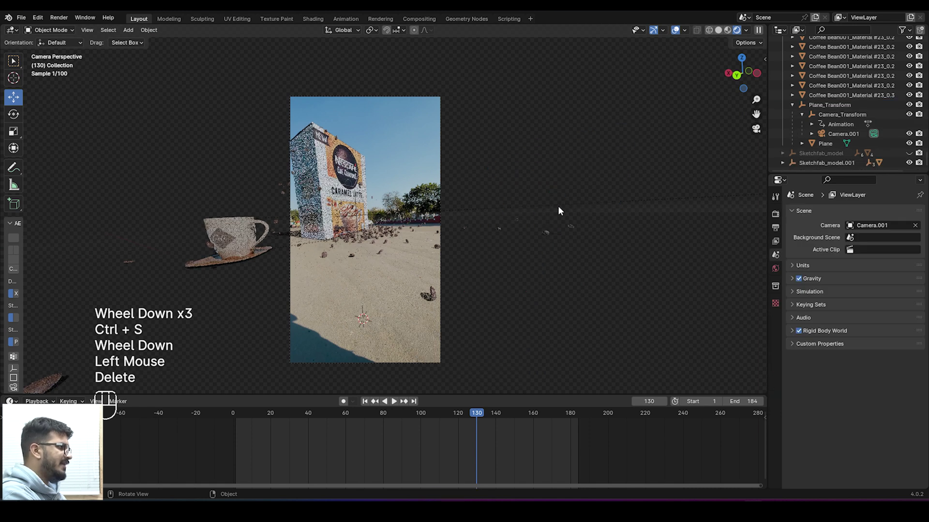
# - Check the rendered scene at frames 2 and 12, and save the file
pyautogui.click(239, 413)
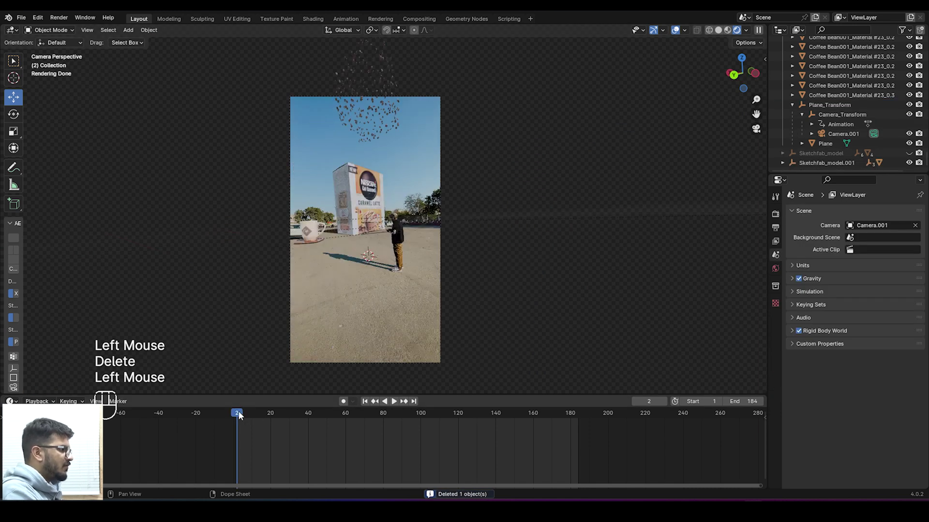
pyautogui.click(257, 411)
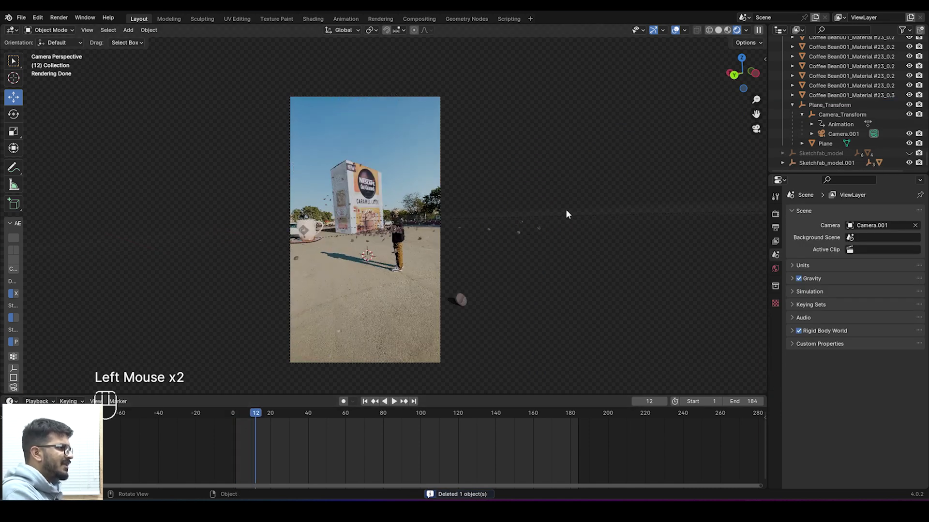
pyautogui.hotkey('ctrl', 's')
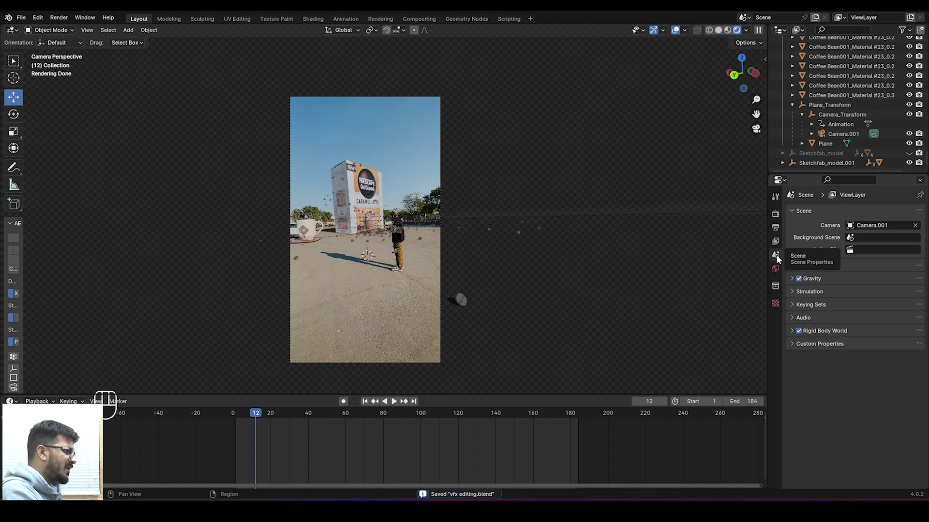
# - Set the Rigid Body World cache's simulation end to frame 184 and bake all dynamics
pyautogui.click(790, 331)
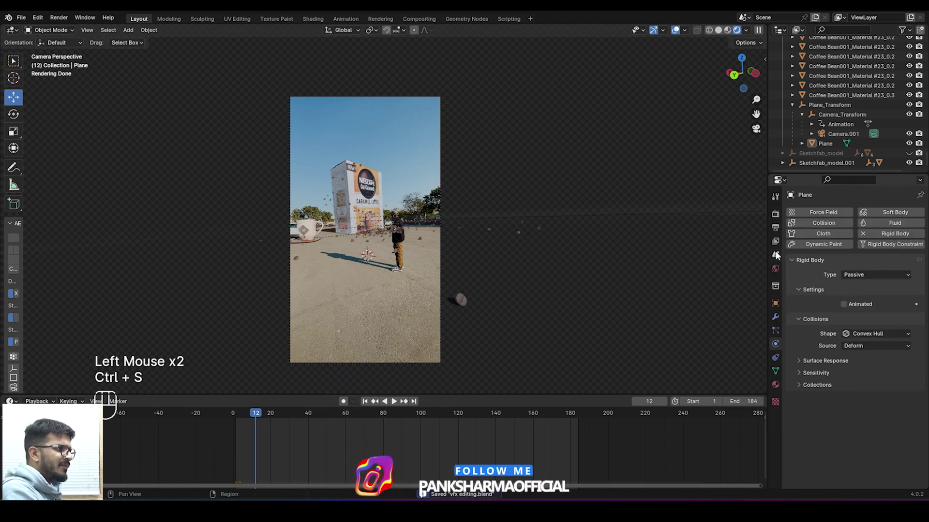
pyautogui.click(776, 256)
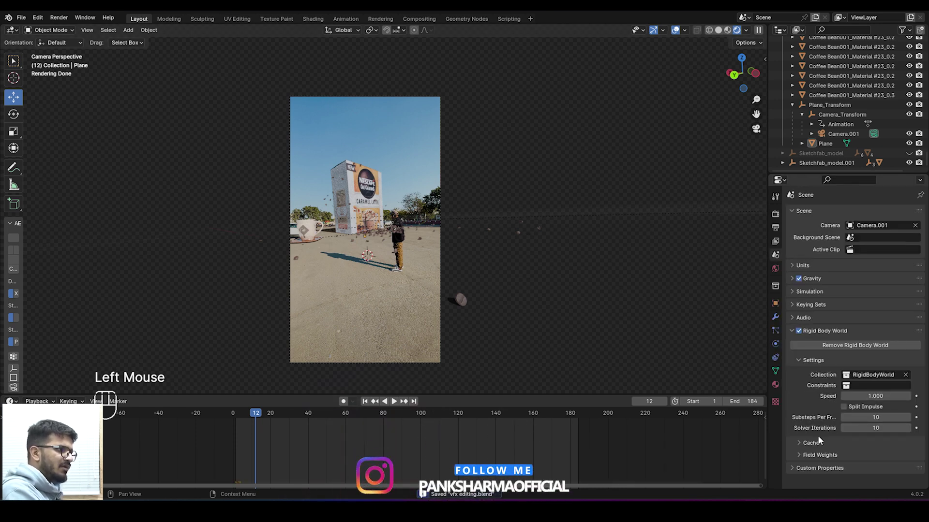
pyautogui.click(802, 441)
pyautogui.scroll(-2, 838, 397)
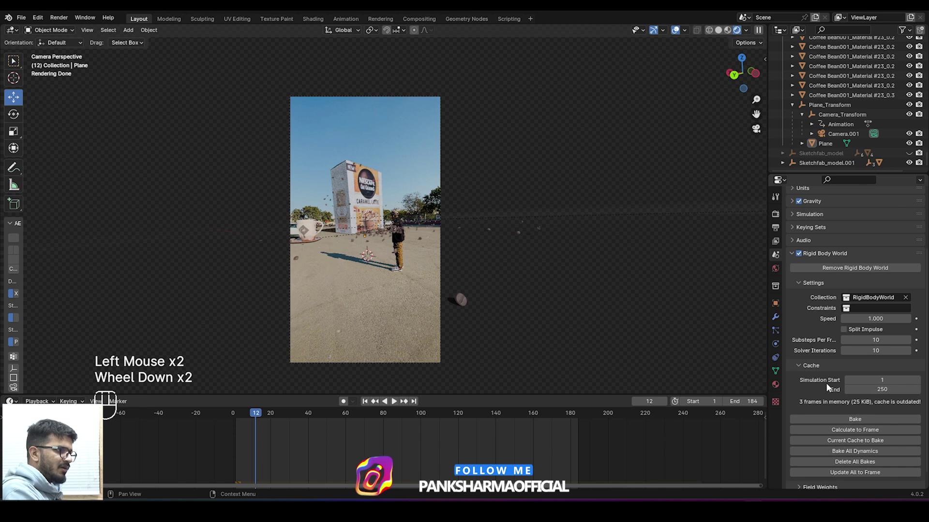
pyautogui.click(864, 390)
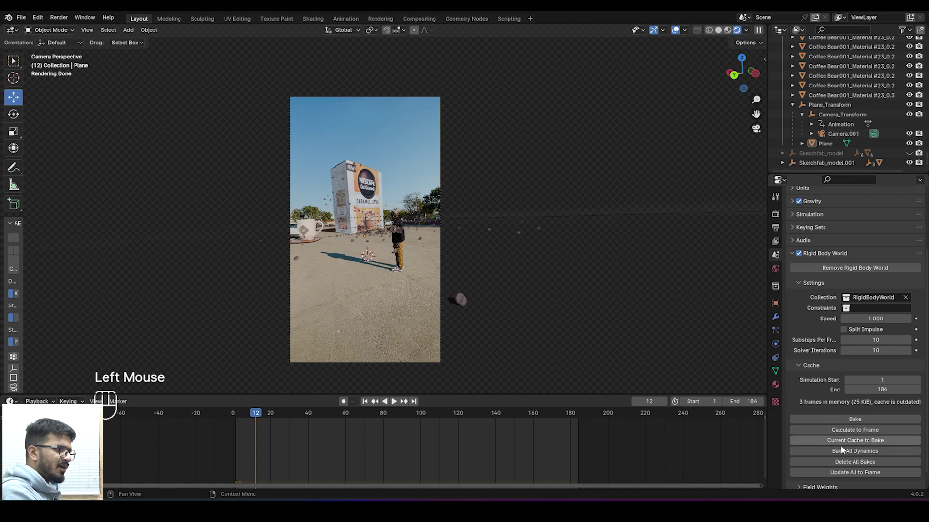
pyautogui.click(824, 451)
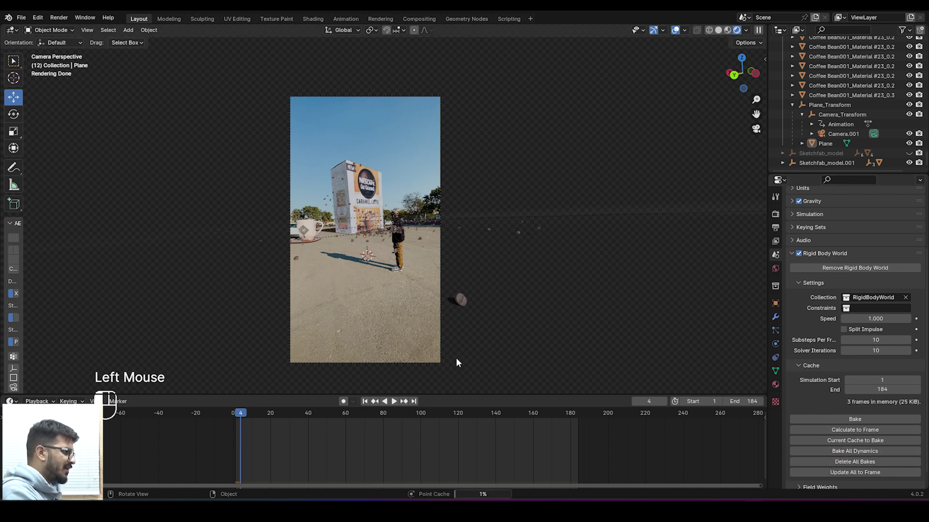
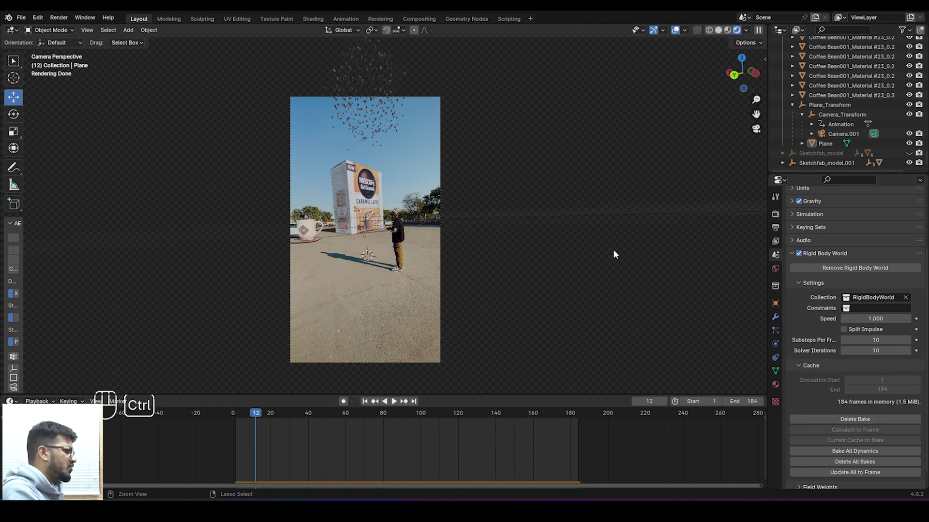
# - Play the baked bean simulation from the start in solid shading, saving the file before and after playback
pyautogui.hotkey('ctrl', 's')
pyautogui.click(719, 30)
pyautogui.doubleClick(233, 414)
pyautogui.press('space')
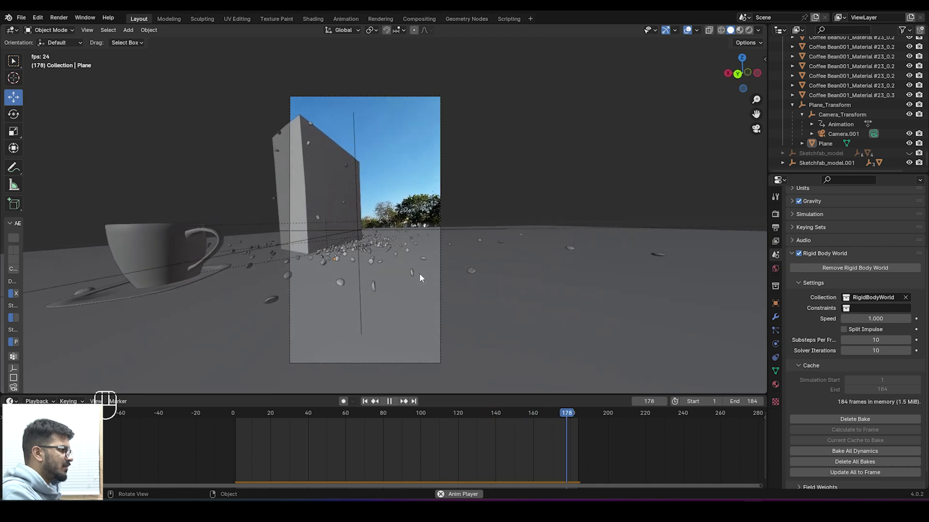
pyautogui.press('space')
pyautogui.hotkey('ctrl', 's')
pyautogui.scroll(3, 352, 252)
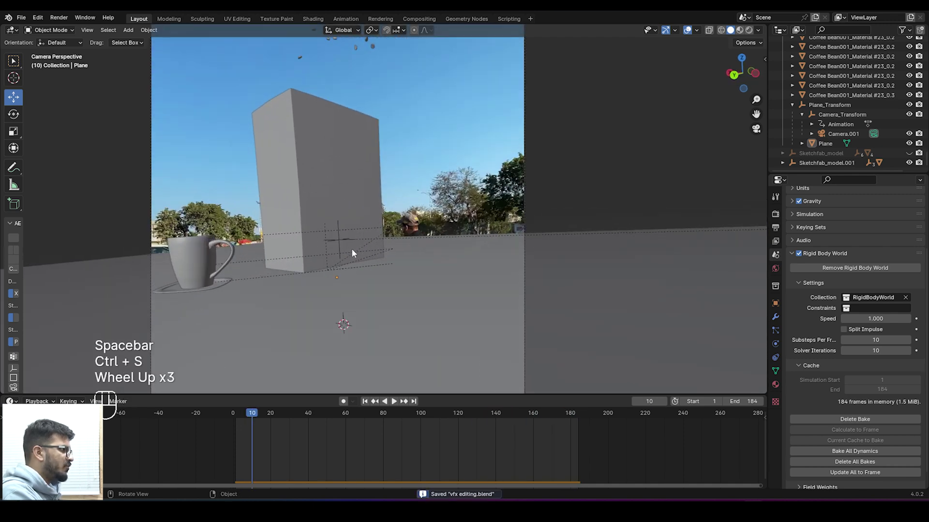
# - Expand Sketchfab_model.001, select its FBX child, and examine its placement from outside the camera view
pyautogui.click(825, 163)
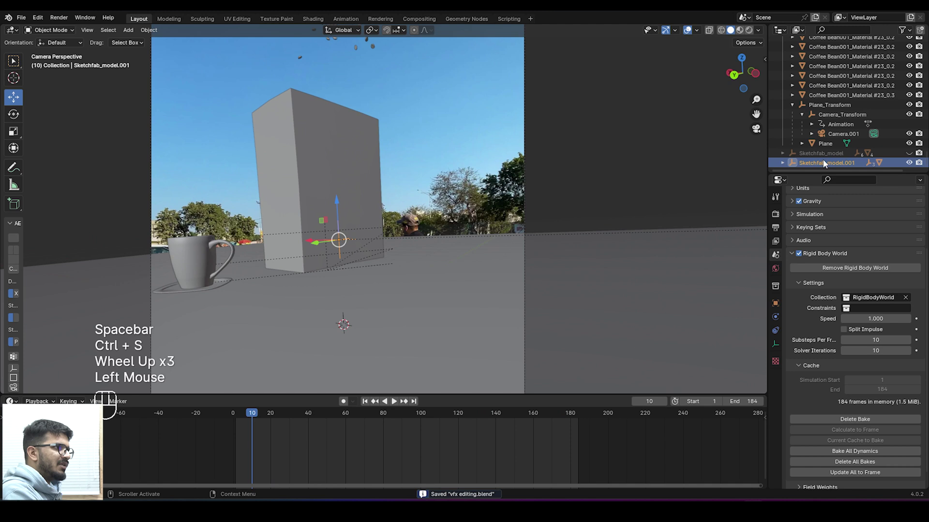
pyautogui.scroll(-1, 838, 164)
pyautogui.click(782, 163)
pyautogui.scroll(-2, 847, 163)
pyautogui.click(852, 163)
pyautogui.moveTo(290, 286); pyautogui.dragTo(414, 269, button='middle')
pyautogui.scroll(-4, 454, 262)
pyautogui.moveTo(407, 211); pyautogui.dragTo(560, 165)
pyautogui.scroll(-2, 394, 213)
pyautogui.click(542, 176)
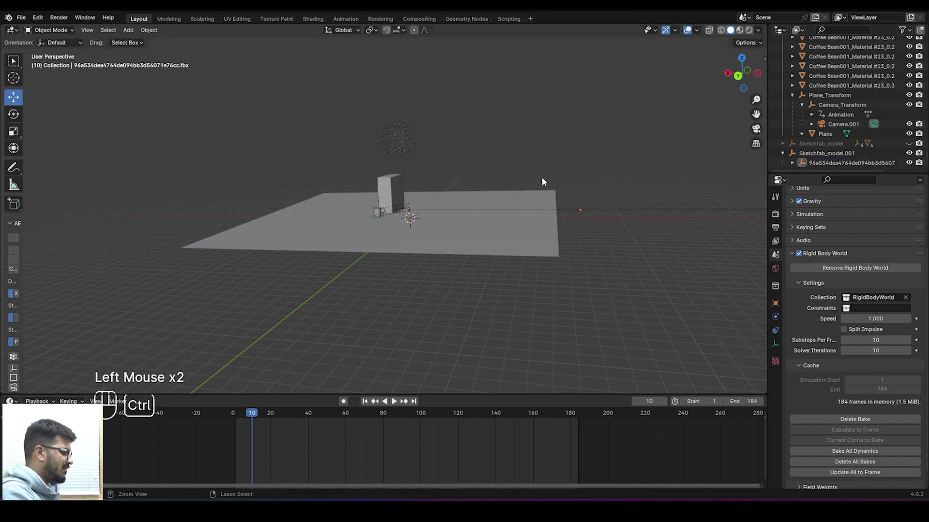
# - Save the file, return to the camera view, and play the bean simulation up to frame 75
pyautogui.hotkey('ctrl', 's')
pyautogui.press('KP_0')
pyautogui.scroll(-1, 421, 232)
pyautogui.scroll(1, 422, 241)
pyautogui.press('space')
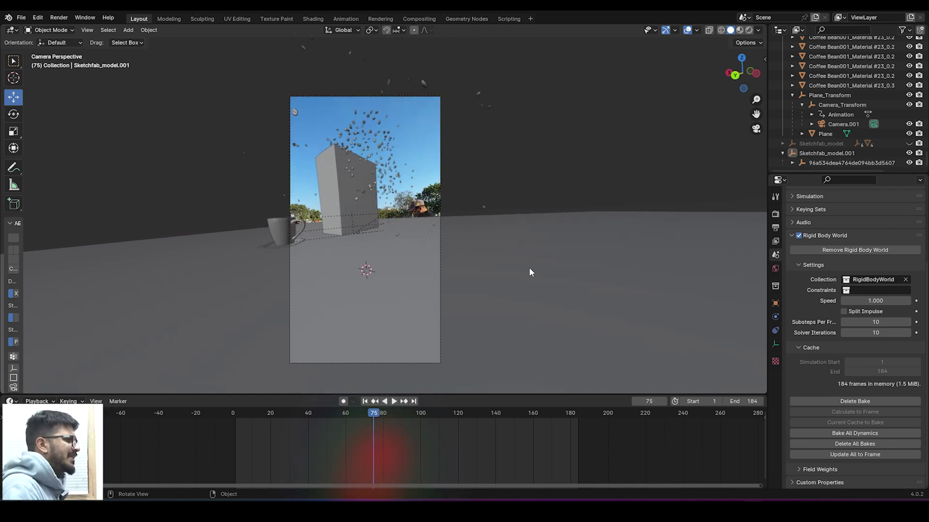
# - Inspect the falling beans and the man in rendered shading at frames 75 and 83
pyautogui.scroll(3, 492, 244)
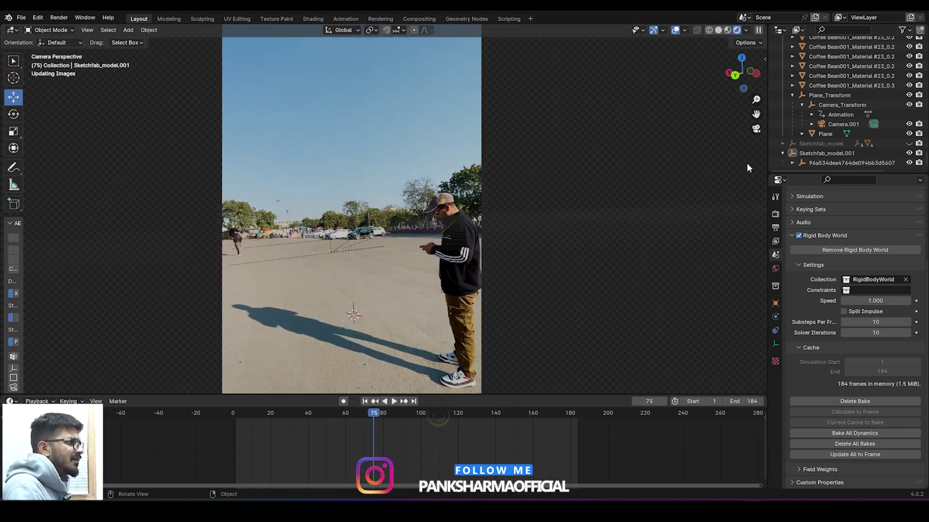
pyautogui.click(749, 29)
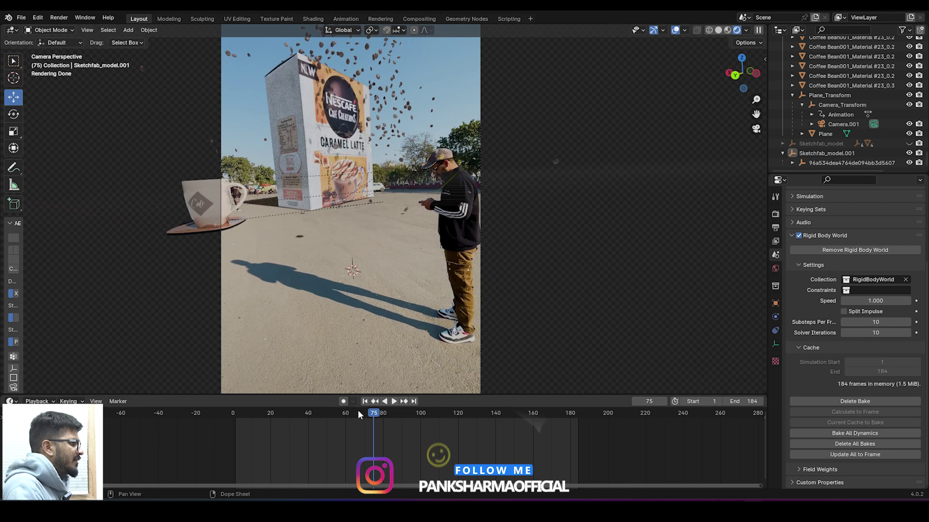
pyautogui.moveTo(374, 413)
pyautogui.mouseDown()
pyautogui.moveTo(395, 415)
pyautogui.moveTo(344, 411)
pyautogui.moveTo(388, 412)
pyautogui.mouseUp()
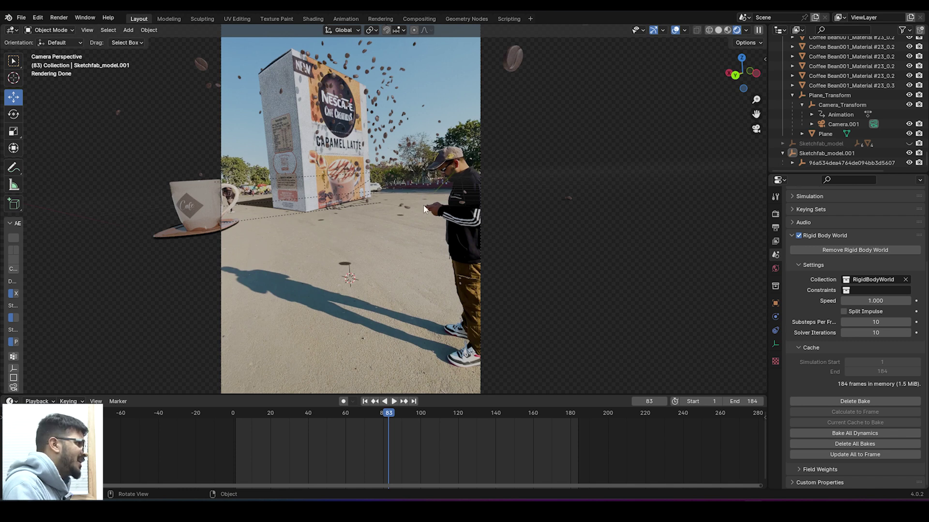
pyautogui.scroll(-2, 424, 209)
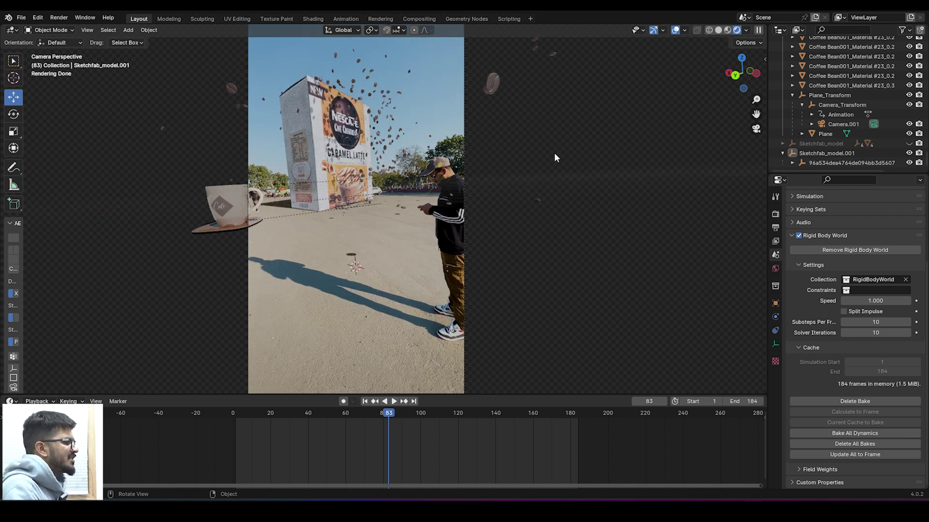
pyautogui.scroll(2, 454, 205)
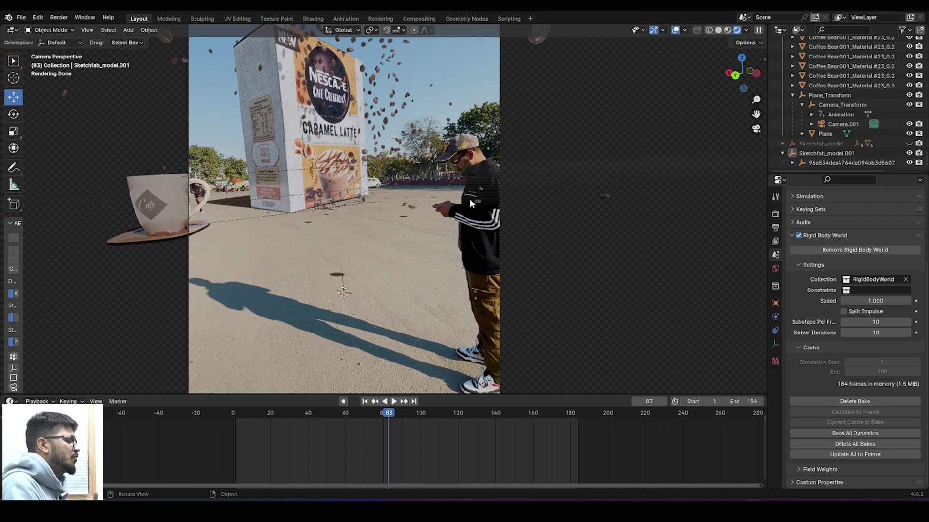
pyautogui.scroll(-2, 420, 167)
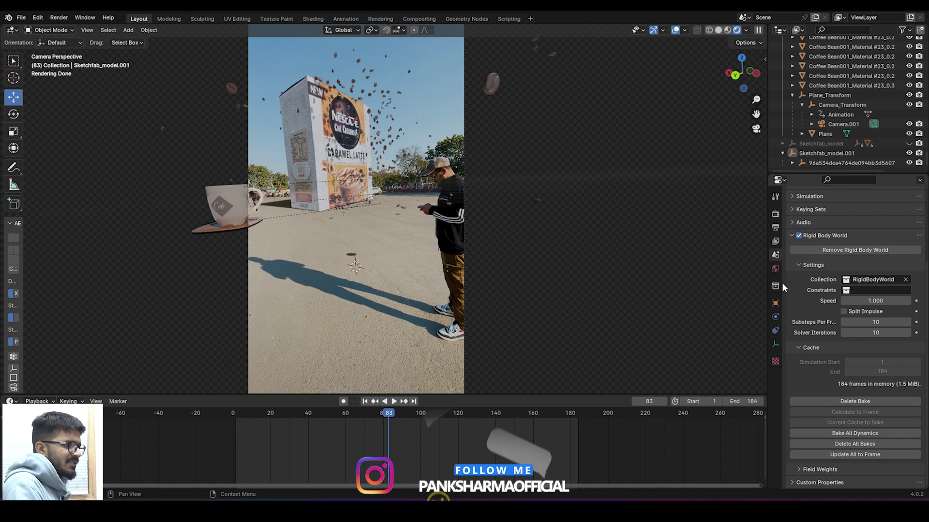
# - Examine the scene's output resolution, frame range, output path and PNG file format settings
pyautogui.click(774, 229)
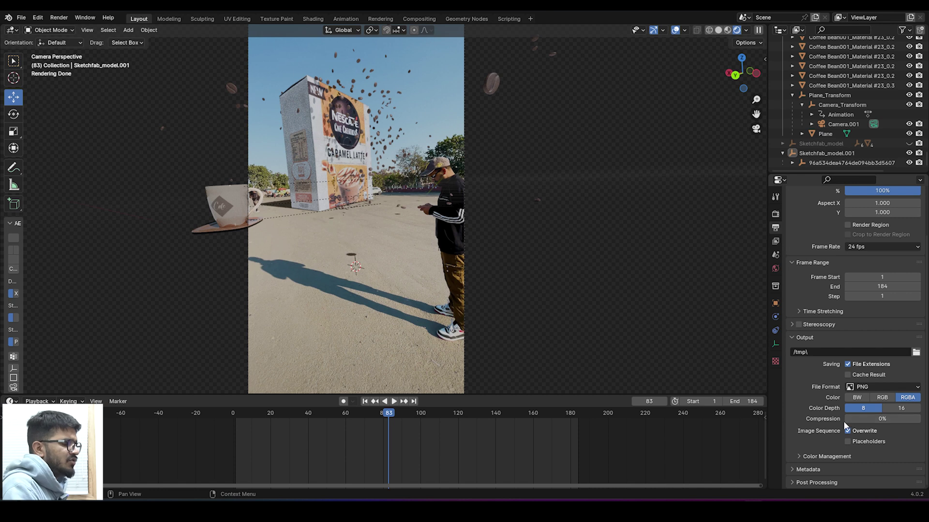
pyautogui.click(871, 386)
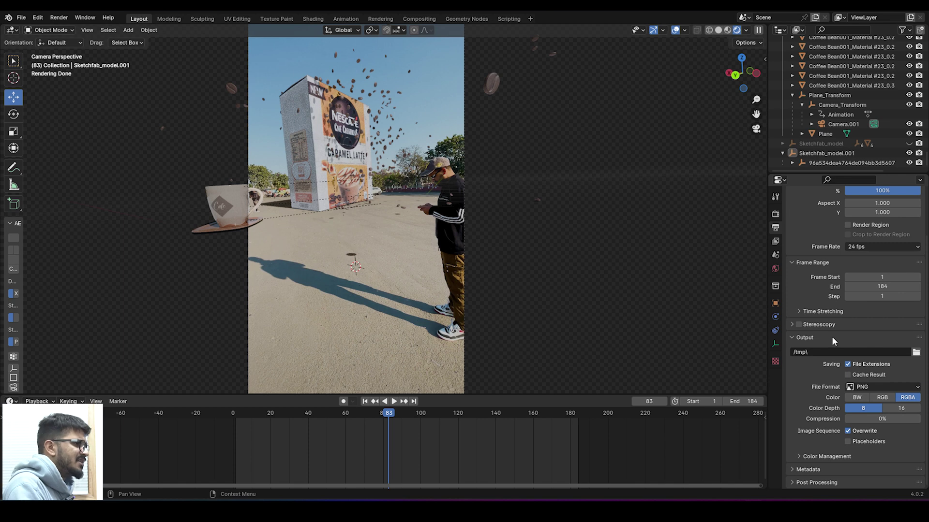
pyautogui.scroll(3, 836, 334)
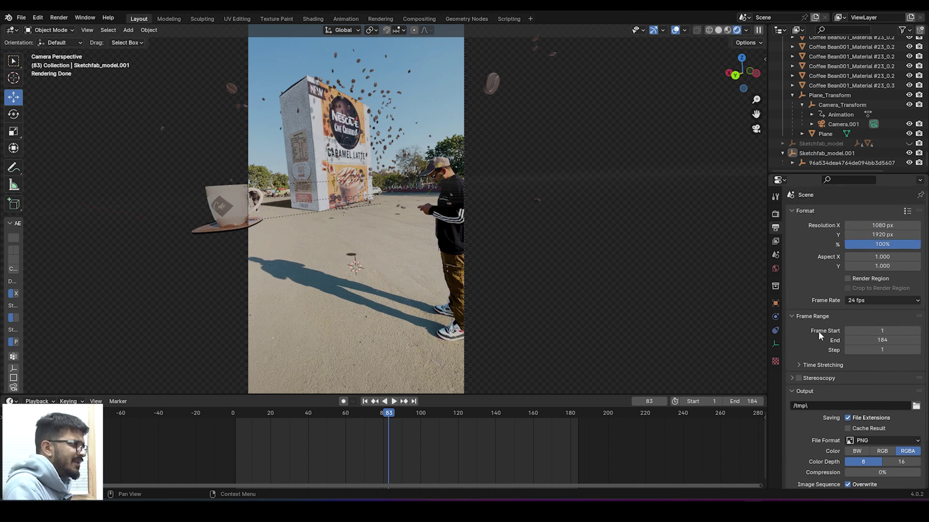
pyautogui.scroll(-1, 455, 175)
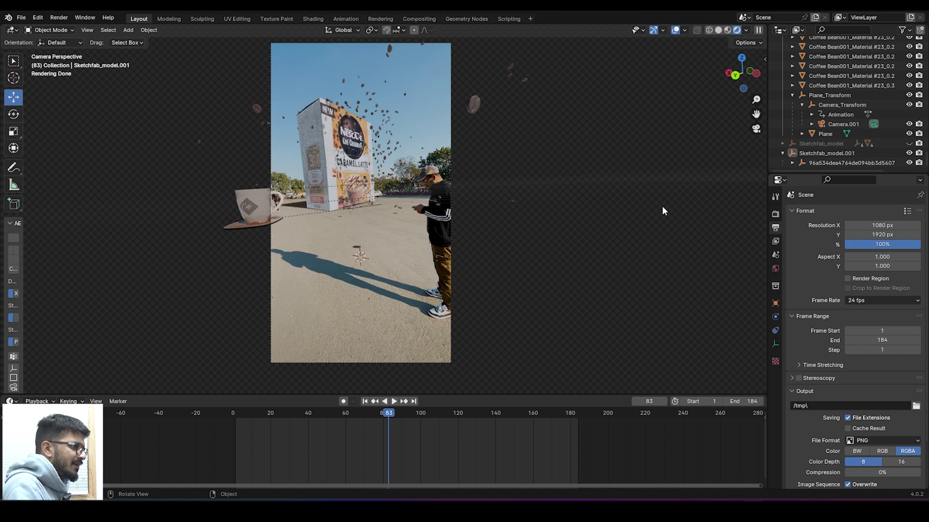
# - Examine the Cycles viewport and render sampling, noise threshold and denoise settings, and the options for rendering the animation
pyautogui.click(775, 214)
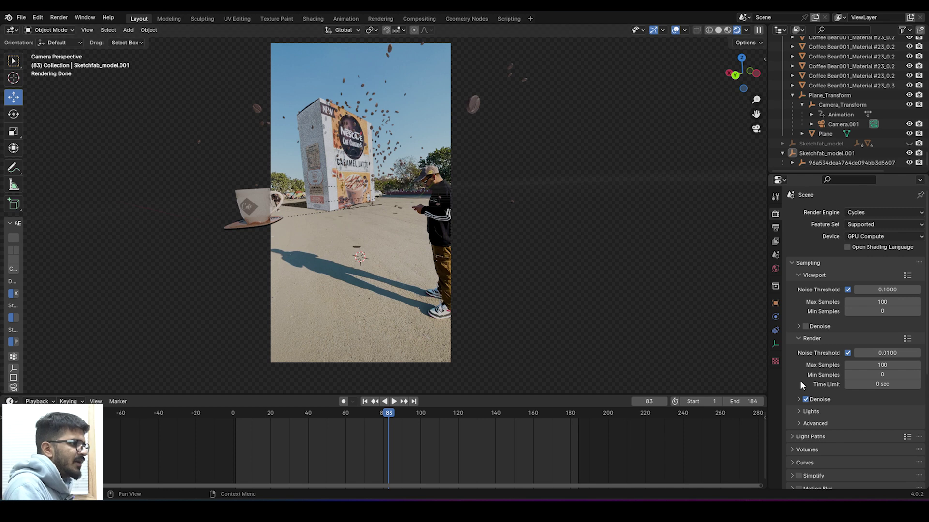
pyautogui.scroll(-4, 800, 380)
pyautogui.click(798, 424)
pyautogui.click(798, 412)
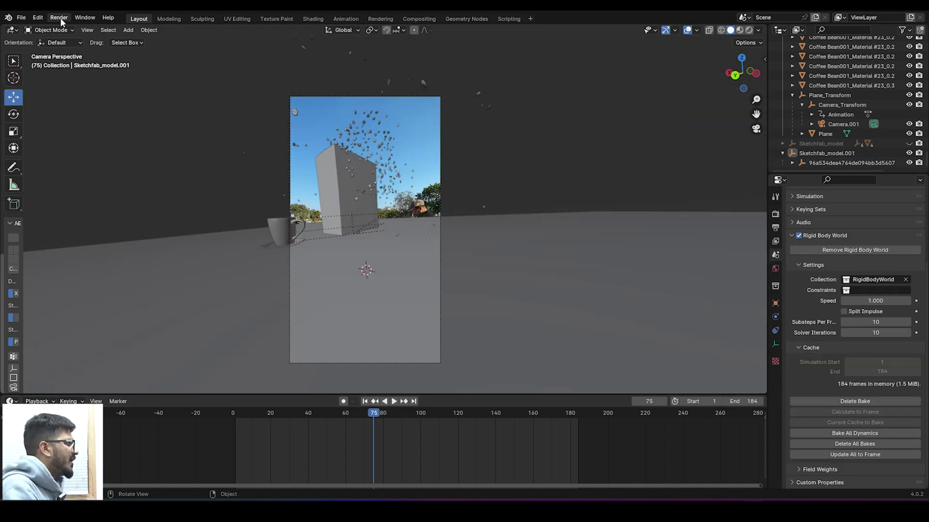
pyautogui.click(60, 17)
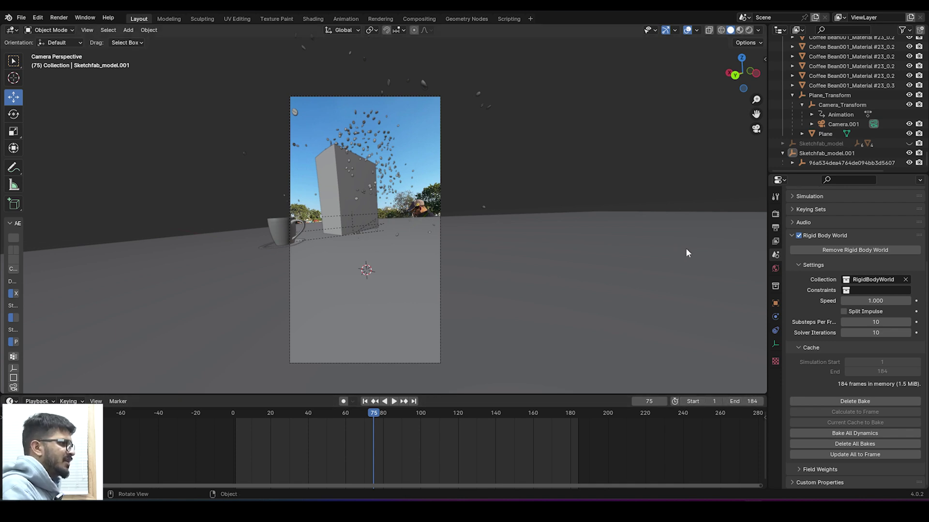
pyautogui.click(775, 229)
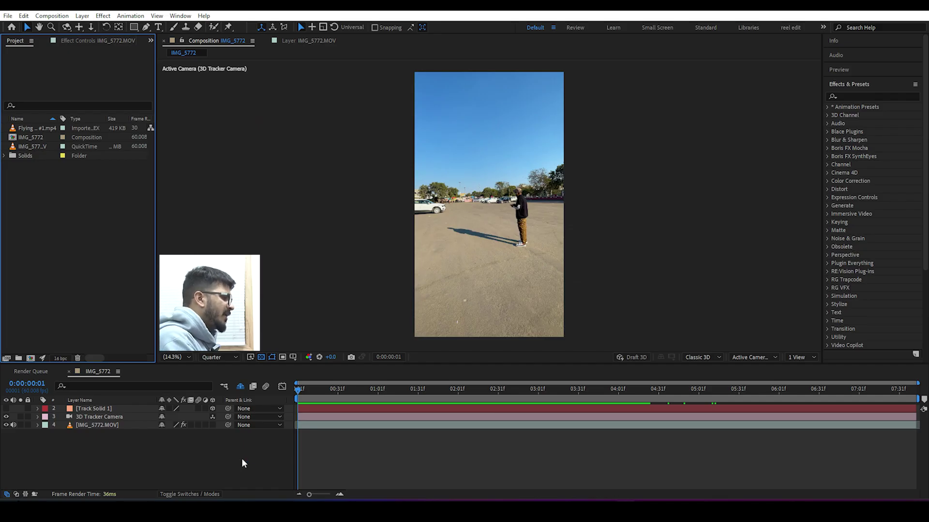
# - Switch to After Effects and import the PNG sequence starting at 0001 from the Instagram vfx\22\1 folder as footage
pyautogui.click(243, 464)
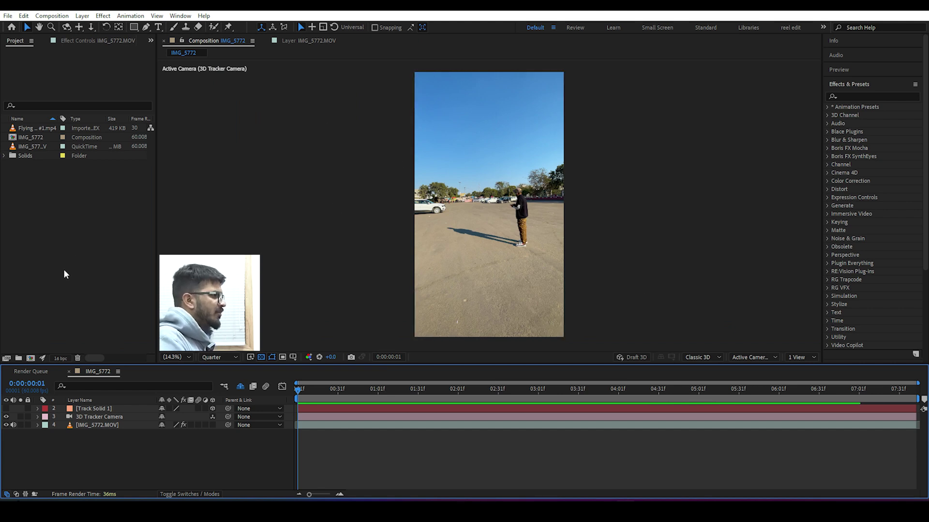
pyautogui.doubleClick(53, 251)
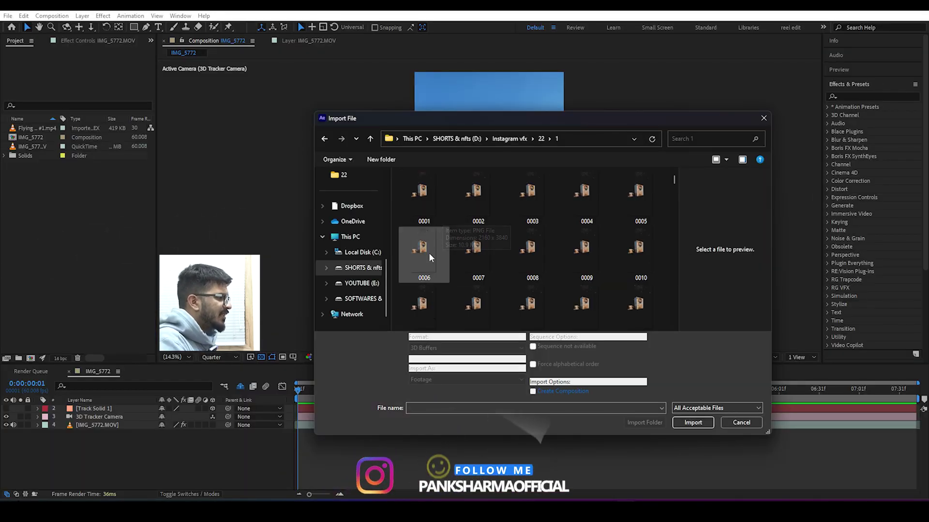
pyautogui.click(427, 208)
pyautogui.click(574, 348)
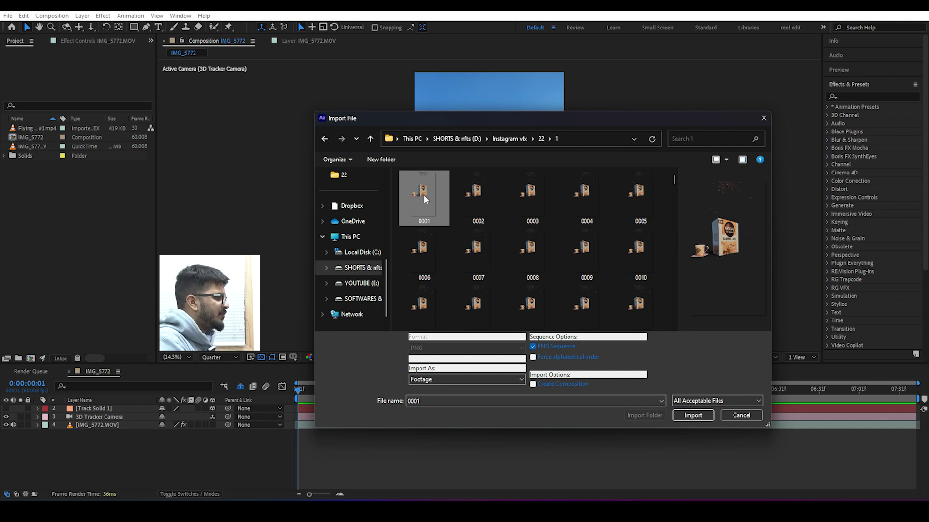
pyautogui.click(692, 415)
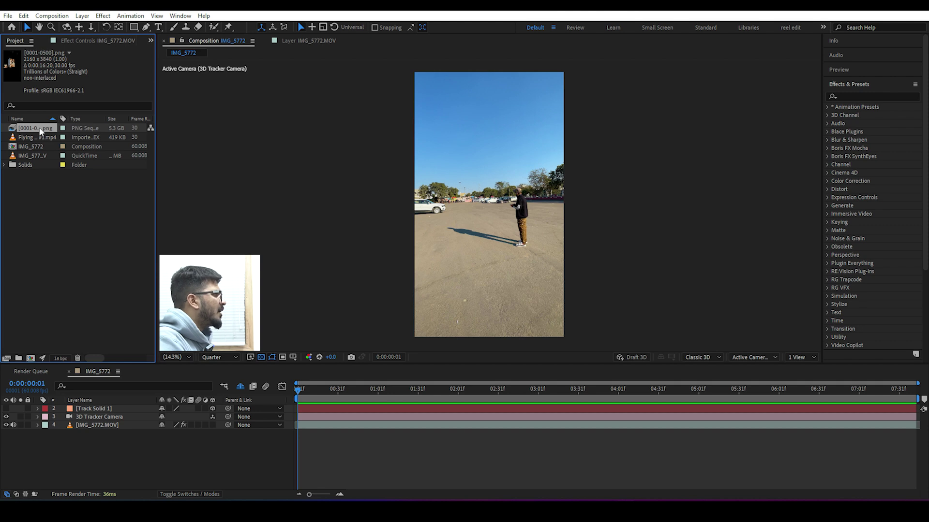
# - Place the PNG sequence at 60 fps above Track Solid 1 in the IMG_5772 composition and inspect the composite at 0:00:01:28
pyautogui.moveTo(34, 128); pyautogui.dragTo(100, 409)
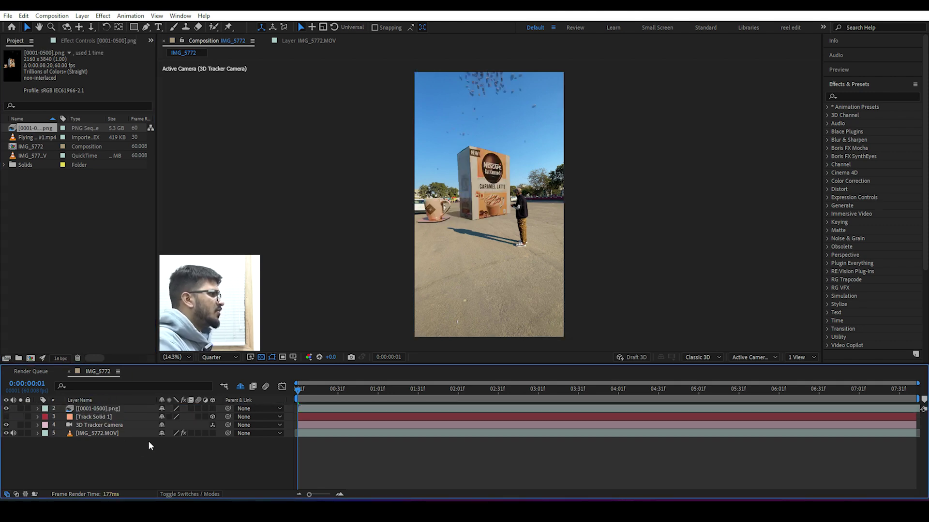
pyautogui.moveTo(300, 394); pyautogui.dragTo(416, 400)
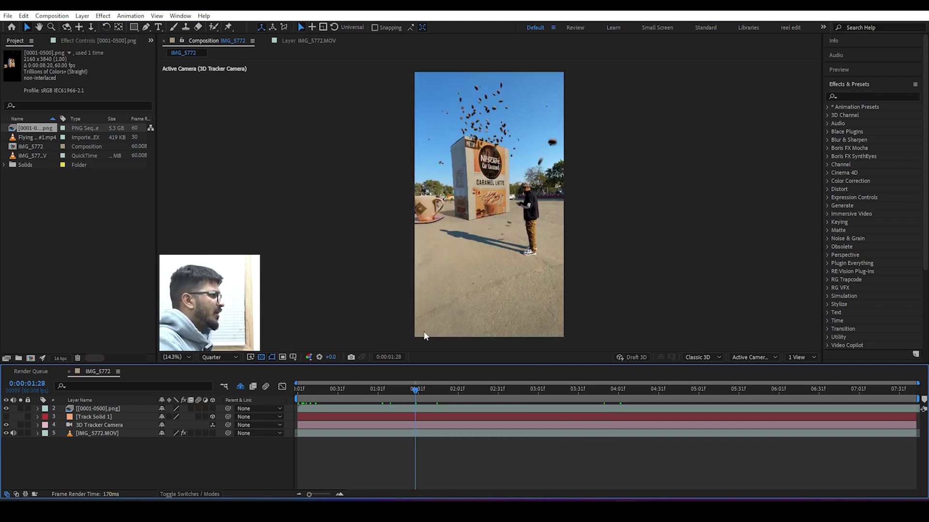
pyautogui.scroll(3, 393, 230)
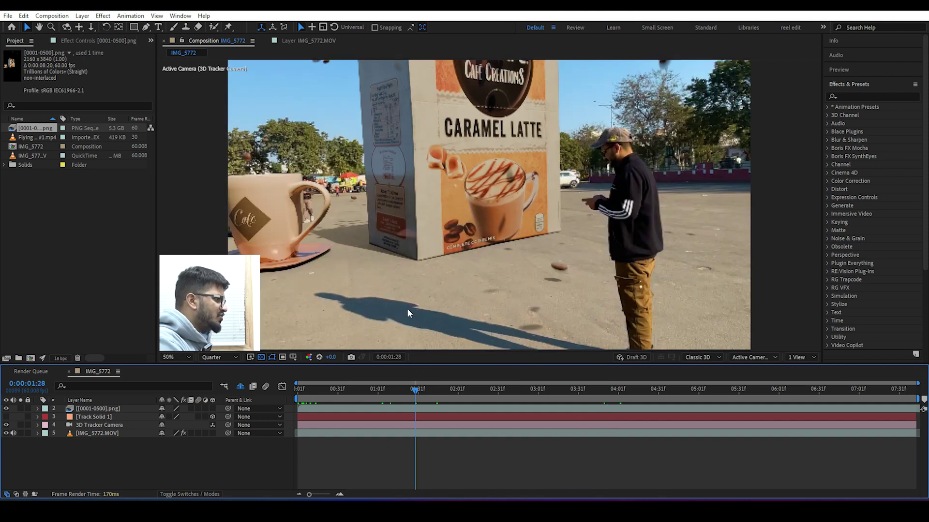
pyautogui.scroll(-2, 448, 321)
pyautogui.press('space')
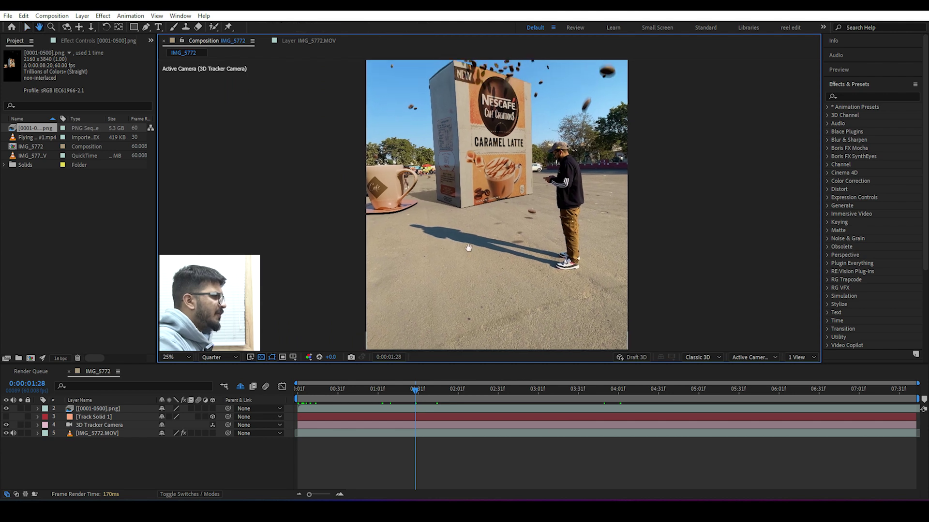
pyautogui.scroll(2, 382, 222)
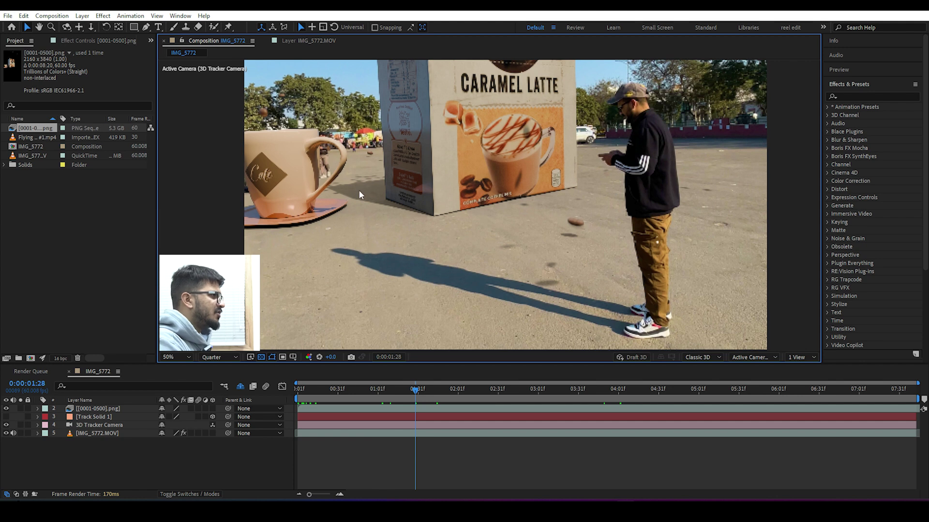
# - Duplicate the [0001-0500].png layer to strengthen the shadows and fit the whole composition in the viewer
pyautogui.click(102, 412)
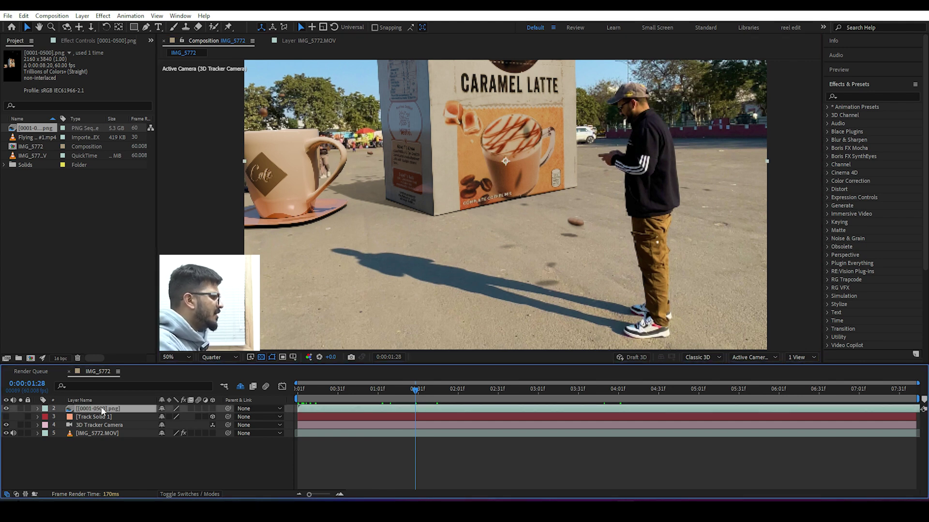
pyautogui.hotkey('ctrl', 'd')
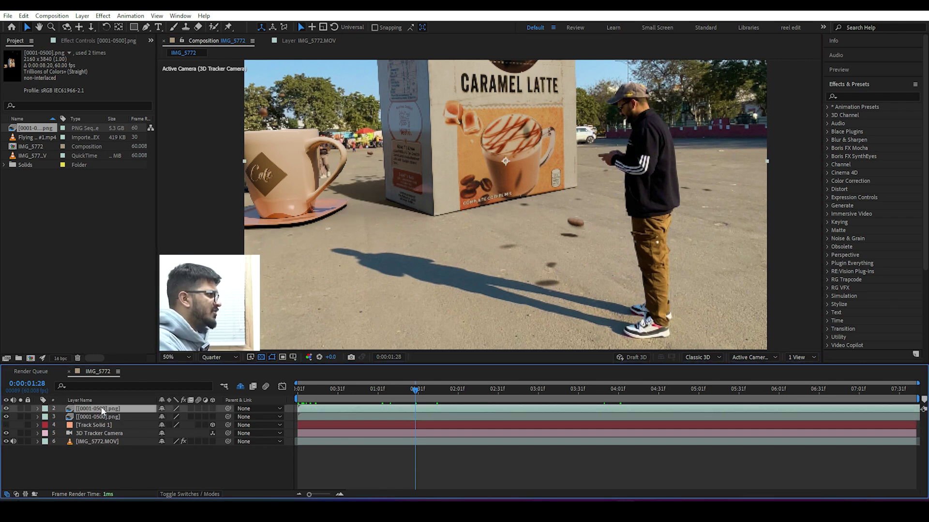
pyautogui.click(176, 357)
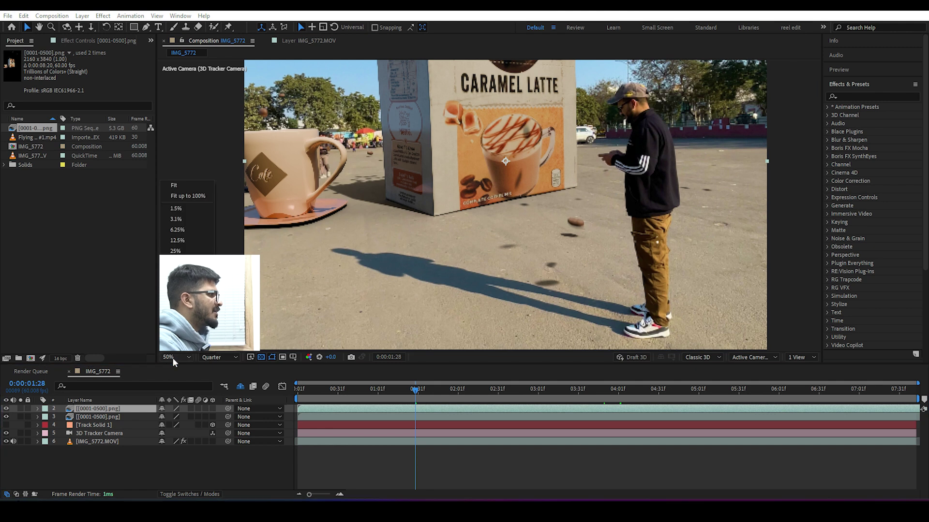
pyautogui.click(174, 187)
pyautogui.click(283, 415)
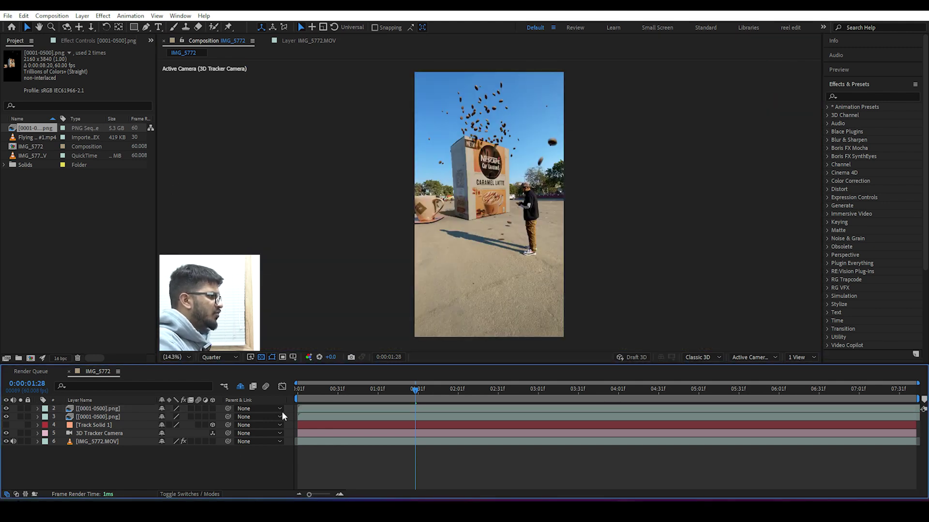
# - Inspect the shadows up close and try a third copy of the [0001-0500].png layer
pyautogui.scroll(3, 423, 260)
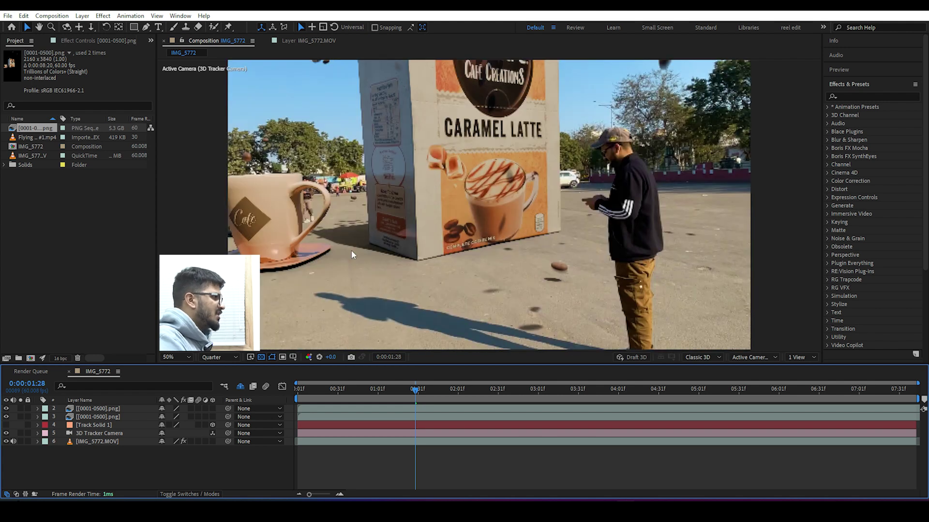
pyautogui.click(170, 358)
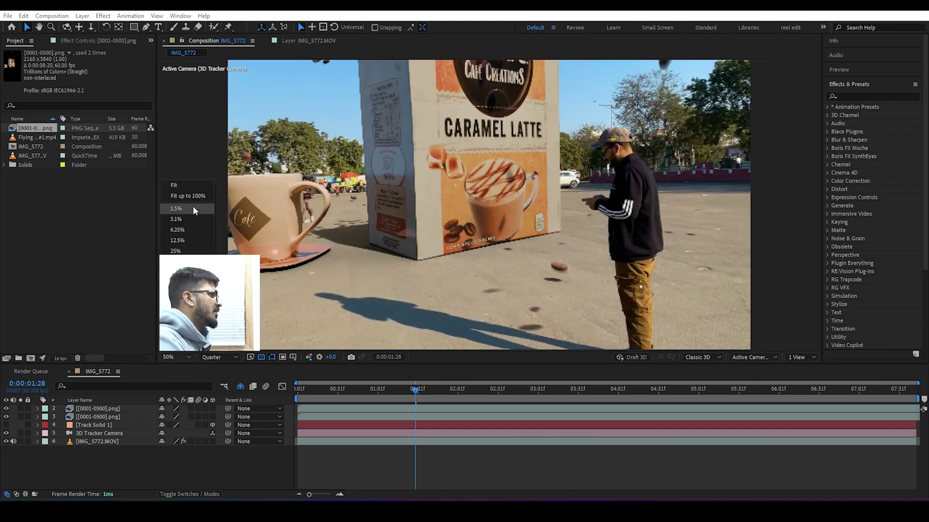
pyautogui.click(117, 418)
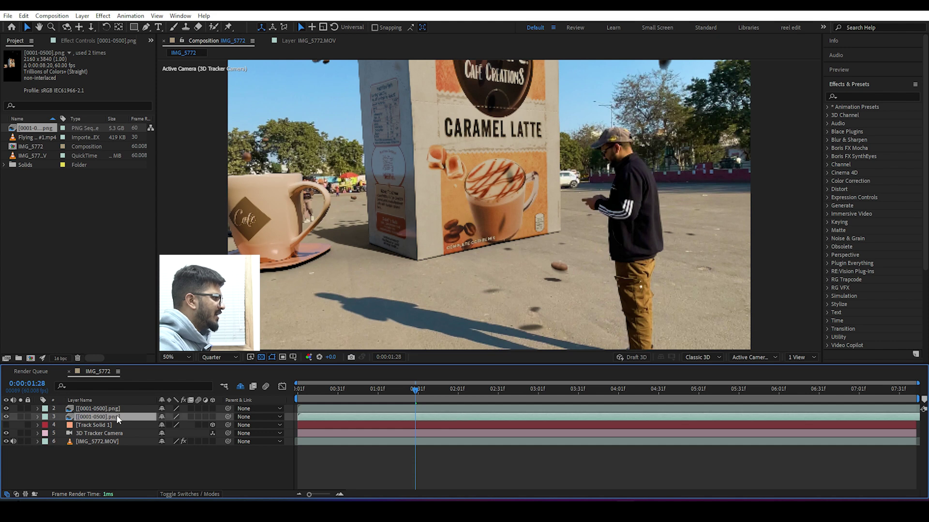
pyautogui.hotkey('ctrl', 'd')
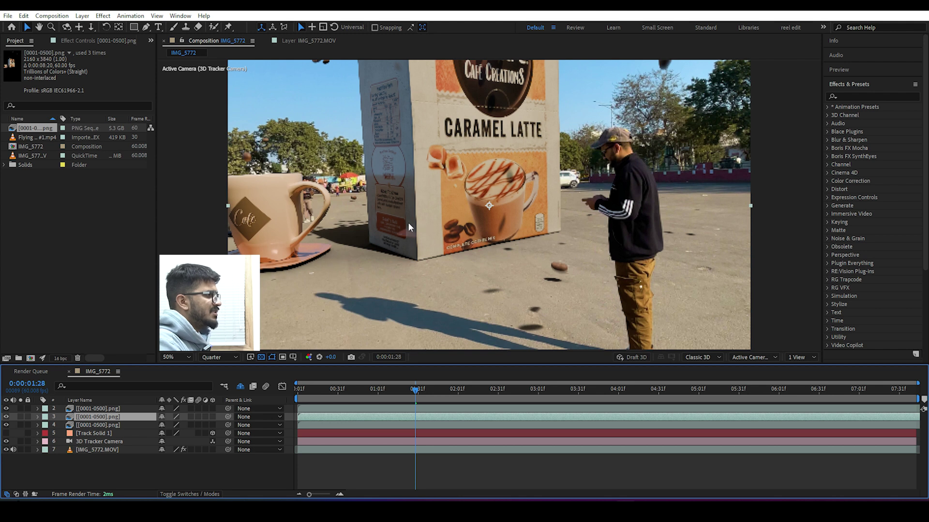
pyautogui.press('Delete')
pyautogui.click(231, 465)
# - Examine the falling beans around the man in the composite at 0:00:01:53
pyautogui.click(182, 357)
pyautogui.click(188, 189)
pyautogui.click(483, 473)
pyautogui.moveTo(448, 393)
pyautogui.mouseDown()
pyautogui.moveTo(519, 395)
pyautogui.moveTo(449, 397)
pyautogui.mouseUp()
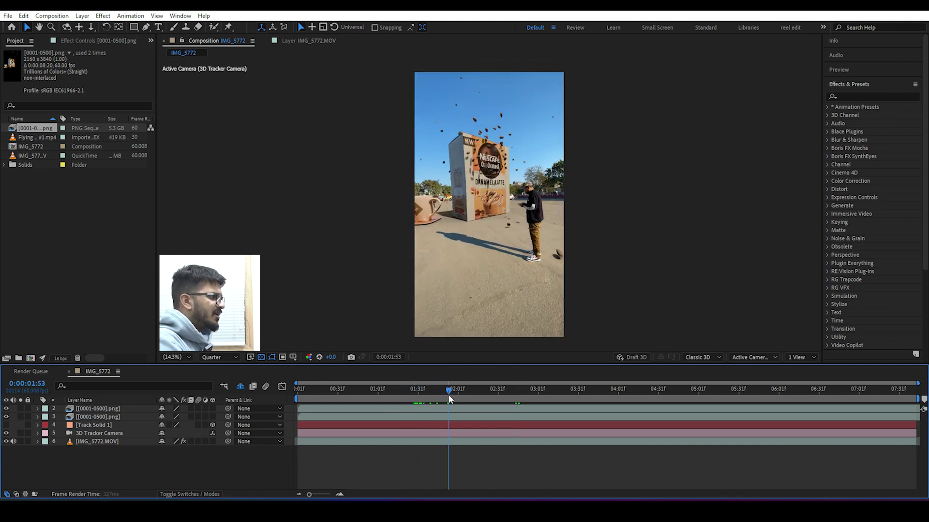
pyautogui.scroll(1, 528, 254)
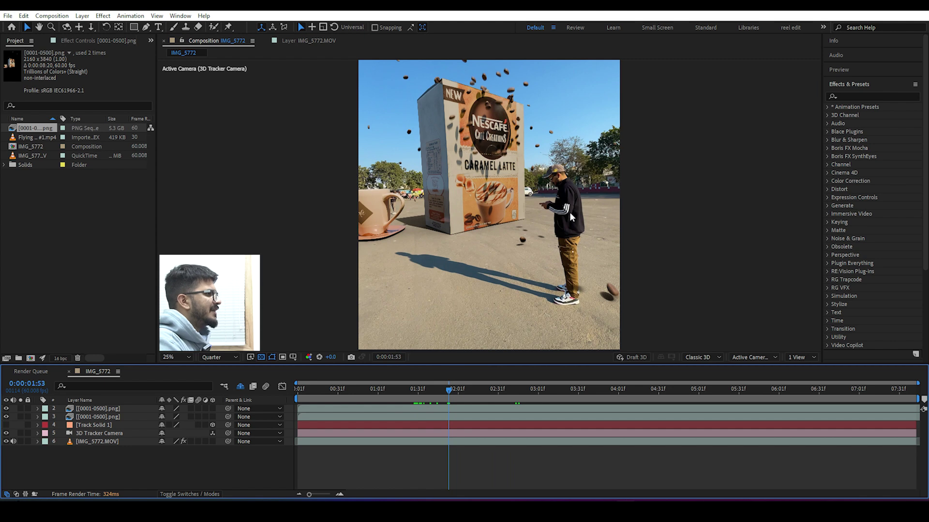
# - Duplicate the IMG_5772.MOV layer and move the copy above both PNG sequence layers
pyautogui.click(96, 441)
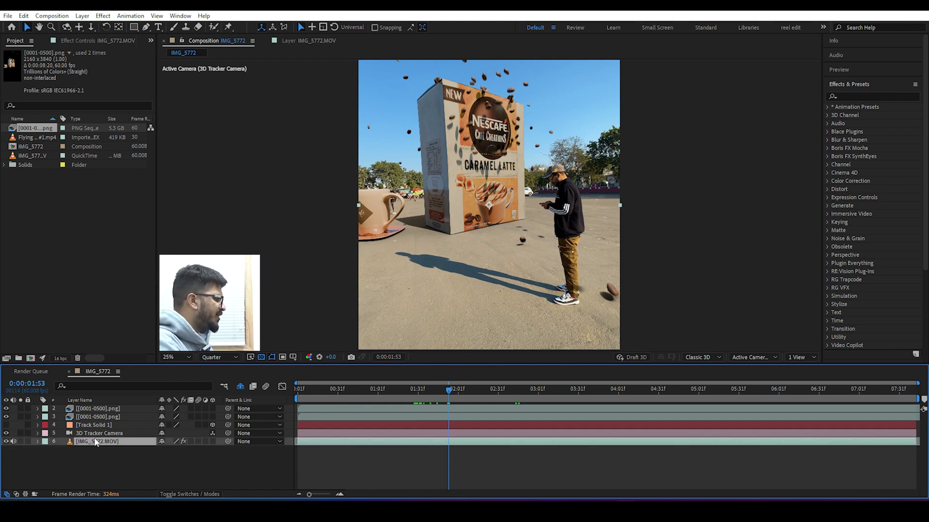
pyautogui.hotkey('ctrl', 'd')
pyautogui.moveTo(108, 442); pyautogui.dragTo(104, 409)
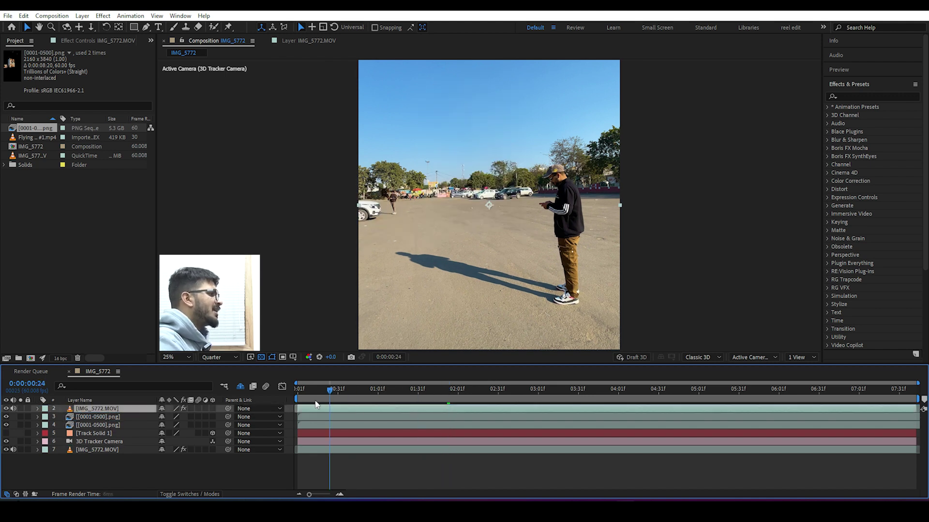
# - Open the uppermost IMG_5772.MOV copy at its first frame in a maximized layer view with the Roto Brush tool active
pyautogui.press('Home')
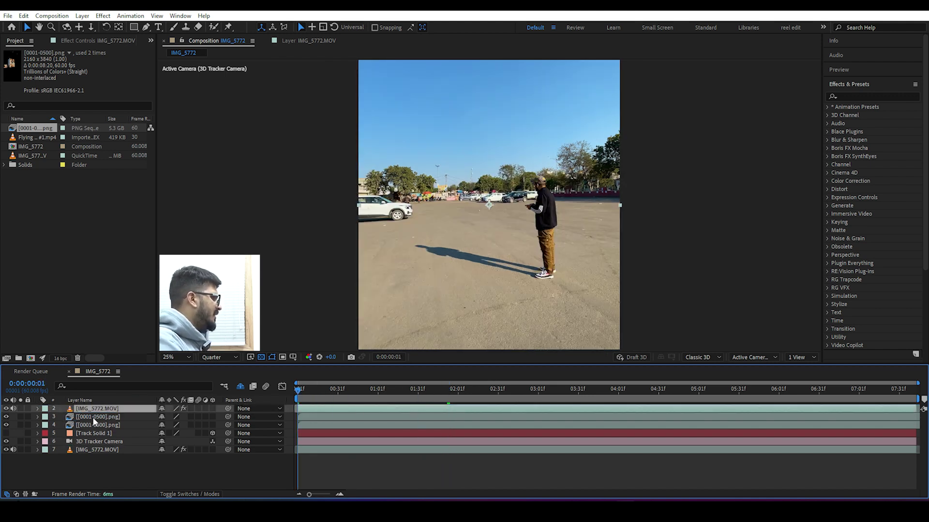
pyautogui.click(175, 357)
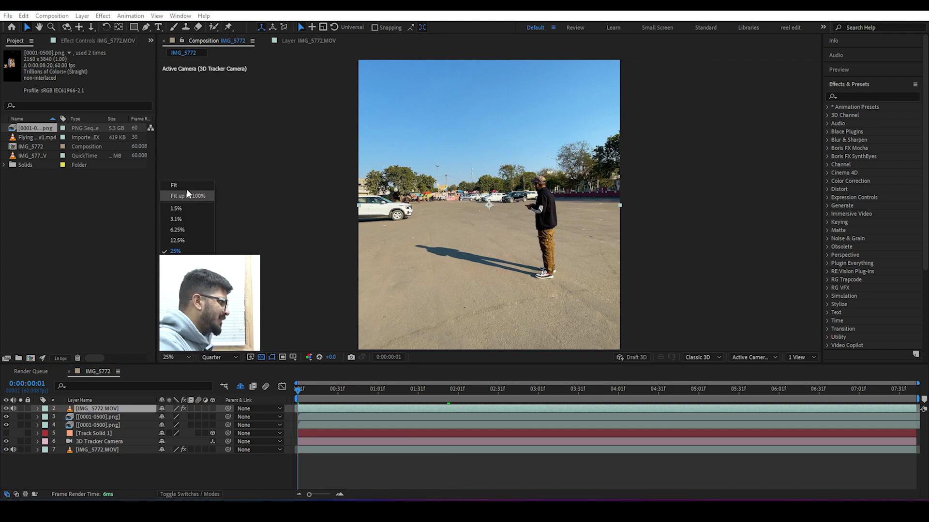
pyautogui.click(189, 193)
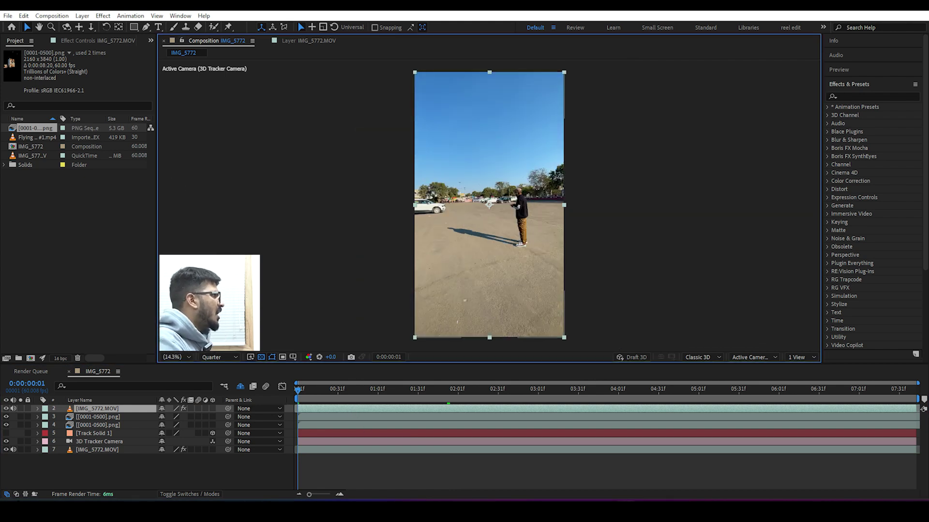
pyautogui.click(212, 27)
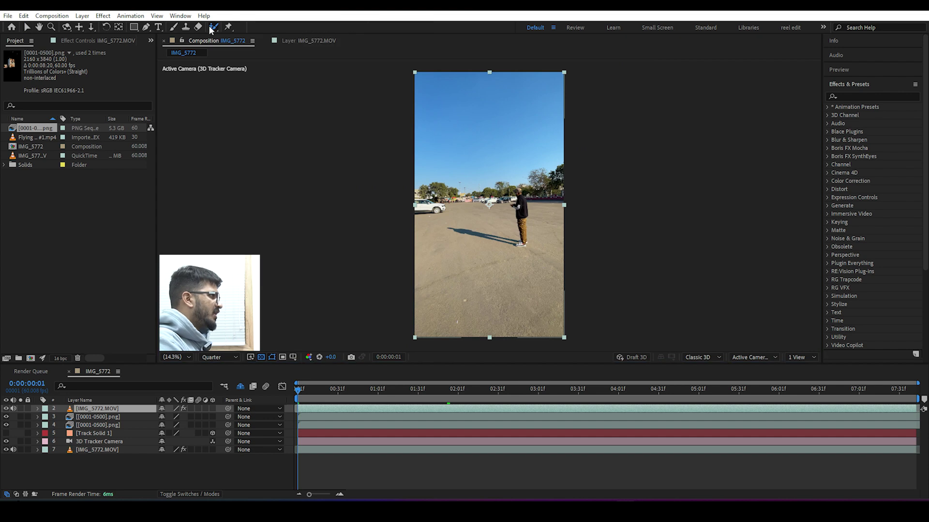
pyautogui.doubleClick(112, 409)
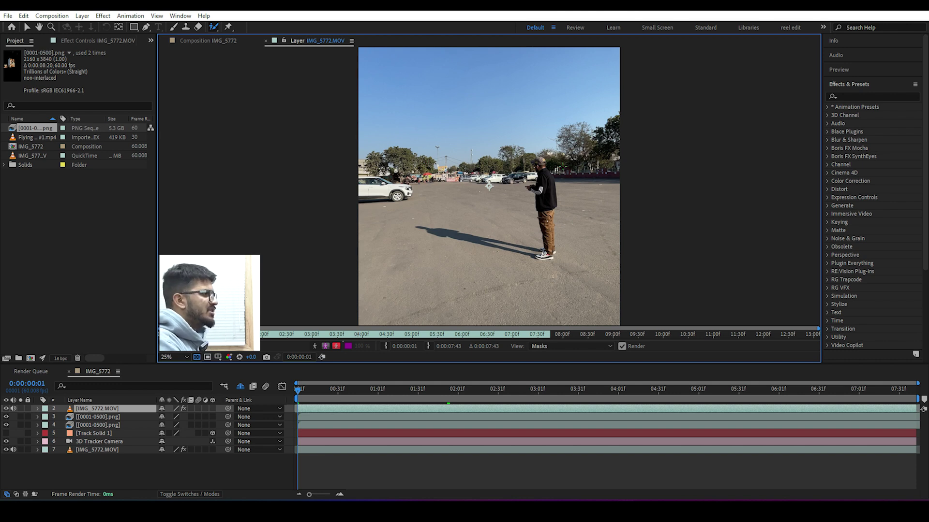
pyautogui.press('`')
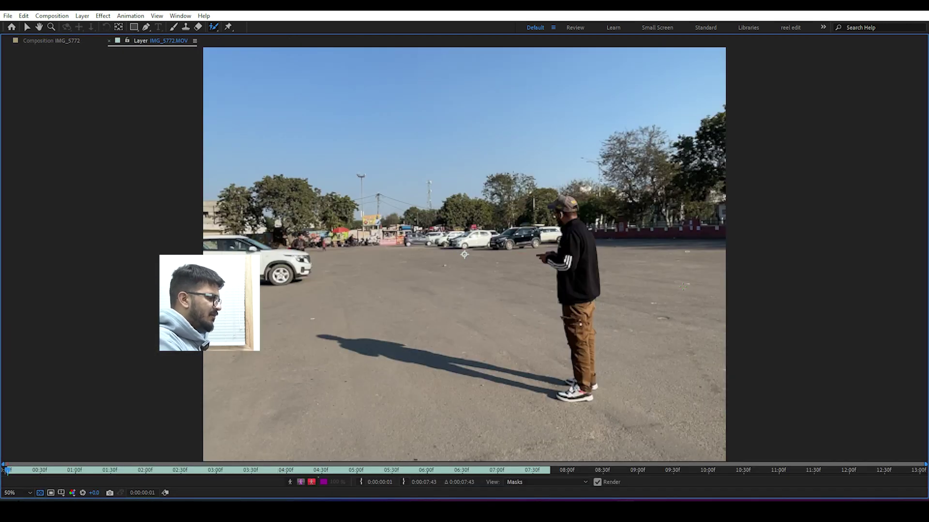
# - Roto Brush the man's torso and legs as foreground, subtracting the background behind his shoulder and beside his forearm
pyautogui.scroll(1, 608, 264)
pyautogui.moveTo(678, 267); pyautogui.dragTo(588, 230, button='middle')
pyautogui.moveTo(588, 122)
pyautogui.mouseDown()
pyautogui.moveTo(602, 196)
pyautogui.moveTo(603, 296)
pyautogui.mouseUp()
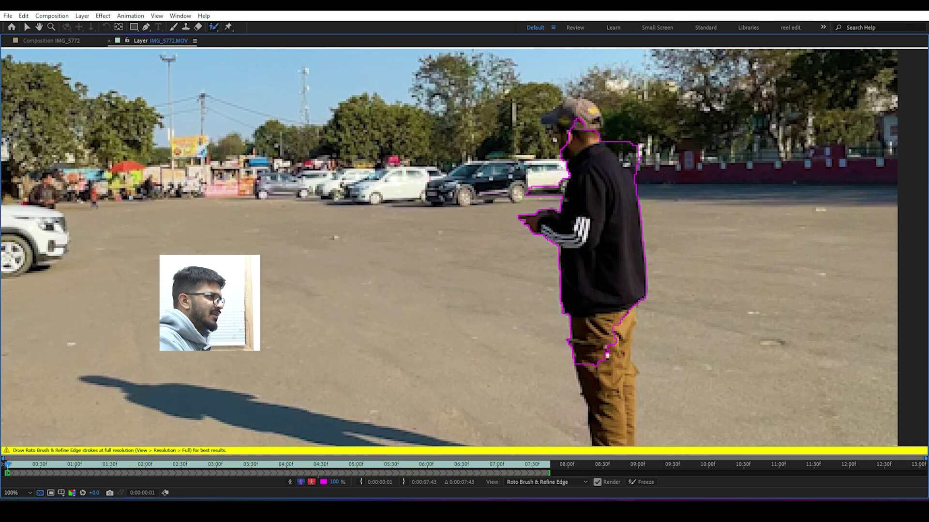
pyautogui.keyDown('alt'); pyautogui.moveTo(636, 165); pyautogui.dragTo(645, 188); pyautogui.keyUp('alt')
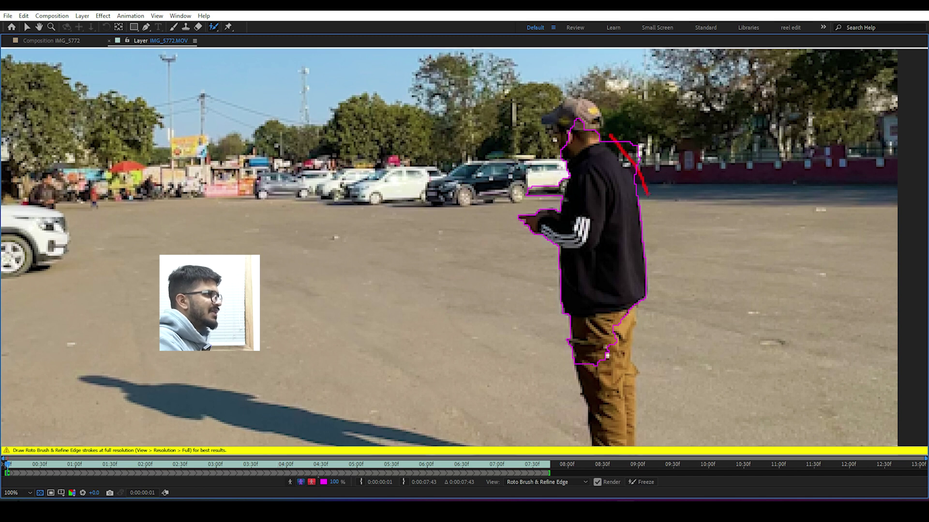
pyautogui.keyDown('alt'); pyautogui.moveTo(546, 212); pyautogui.dragTo(561, 232); pyautogui.keyUp('alt')
pyautogui.moveTo(596, 301); pyautogui.dragTo(581, 247, button='middle')
pyautogui.moveTo(580, 247); pyautogui.dragTo(599, 412)
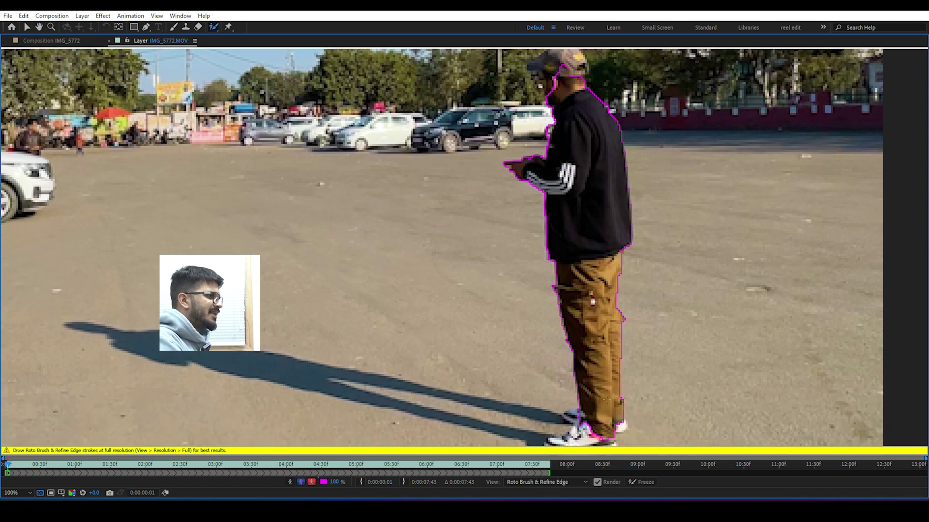
# - Add the man's shoes to the Roto Brush selection and try to extend it over his cap and face
pyautogui.moveTo(606, 399); pyautogui.dragTo(579, 318, button='middle')
pyautogui.moveTo(565, 345); pyautogui.dragTo(544, 353)
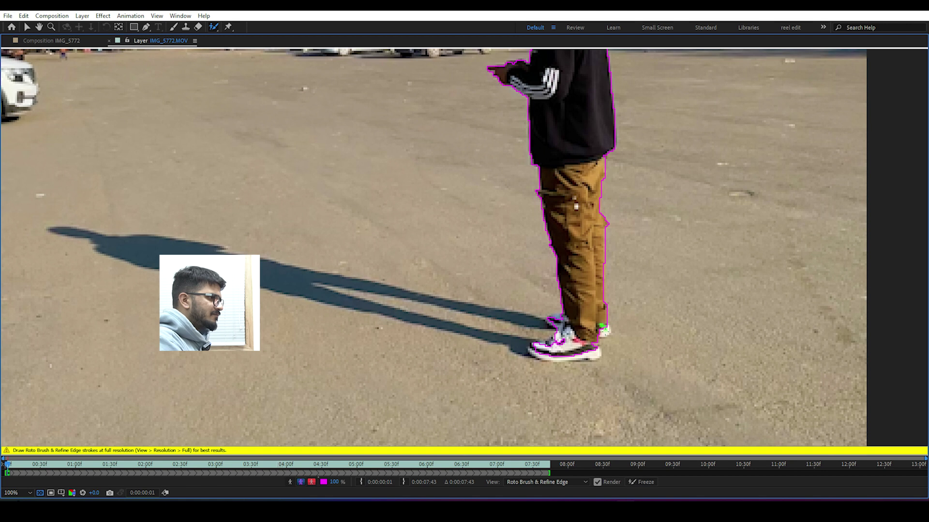
pyautogui.moveTo(561, 72); pyautogui.dragTo(569, 187, button='middle')
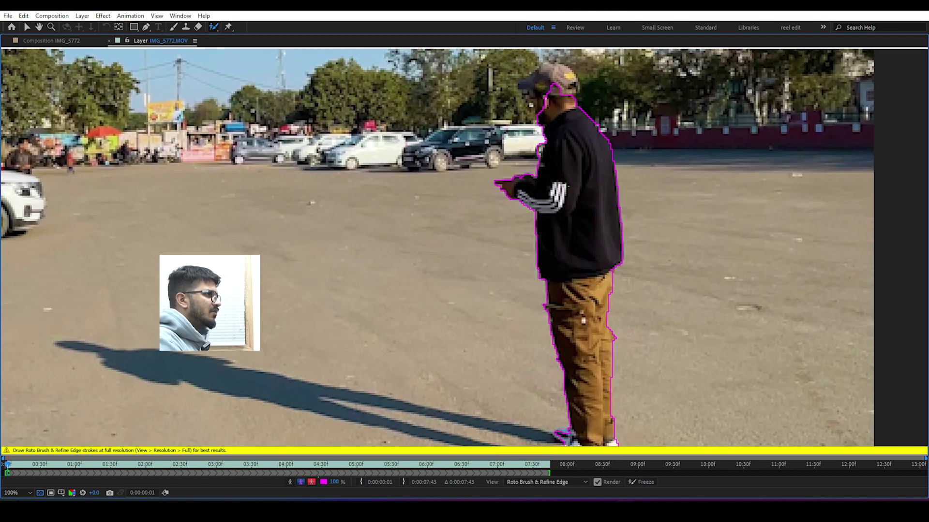
pyautogui.moveTo(556, 72); pyautogui.dragTo(550, 116)
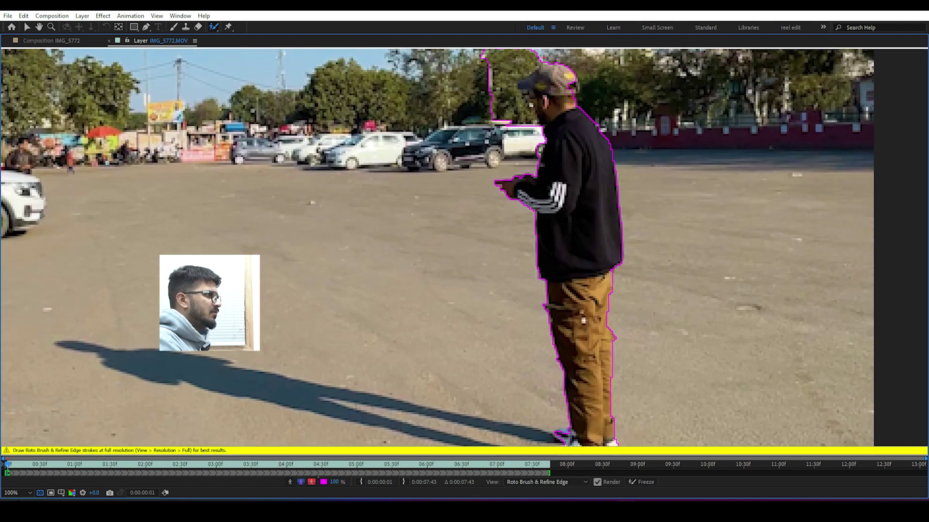
pyautogui.scroll(-1, 532, 138)
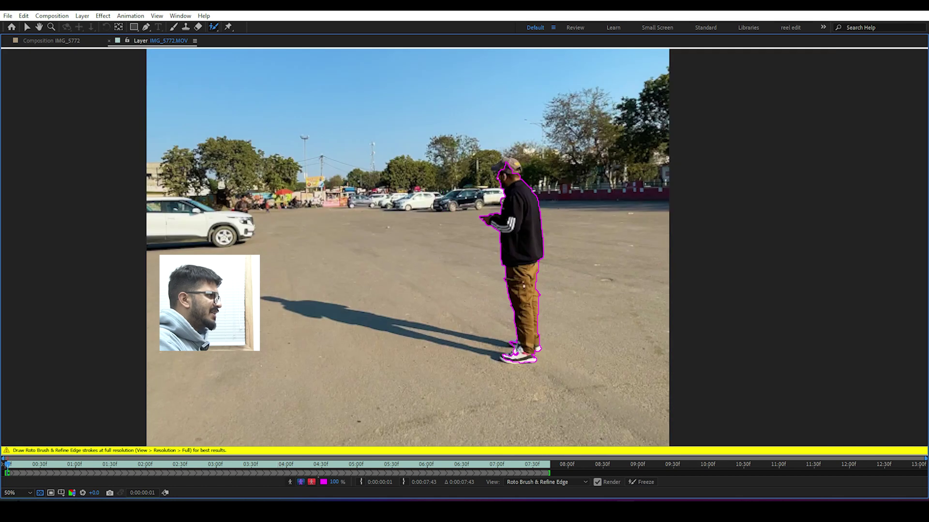
# - Play the layer from its first frame to 0:00:01:10 to check how the roto outline follows the man
pyautogui.press('`')
pyautogui.scroll(1, 438, 233)
pyautogui.scroll(-1, 439, 246)
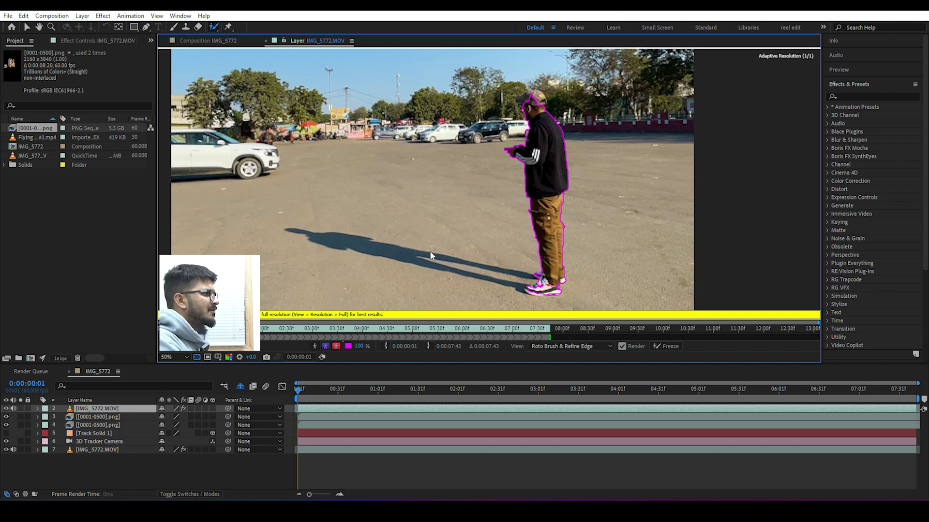
pyautogui.press('space')
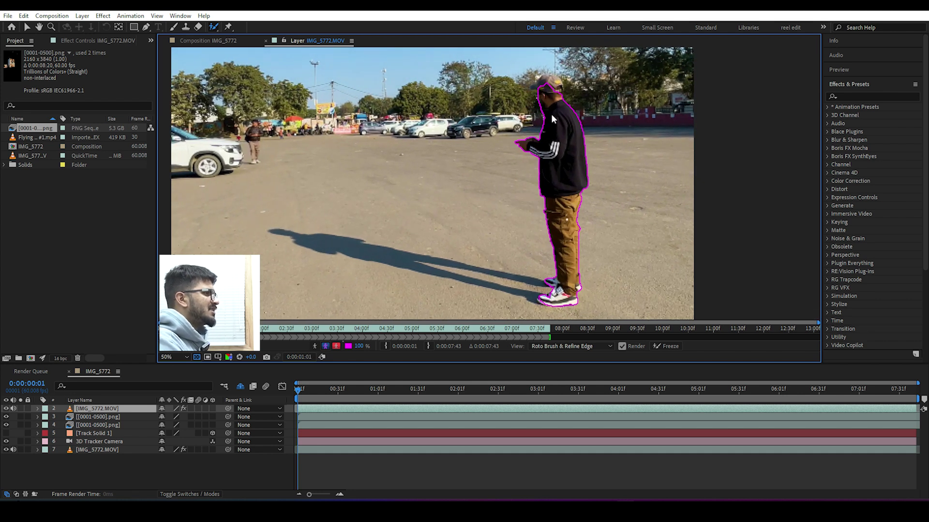
pyautogui.press('space')
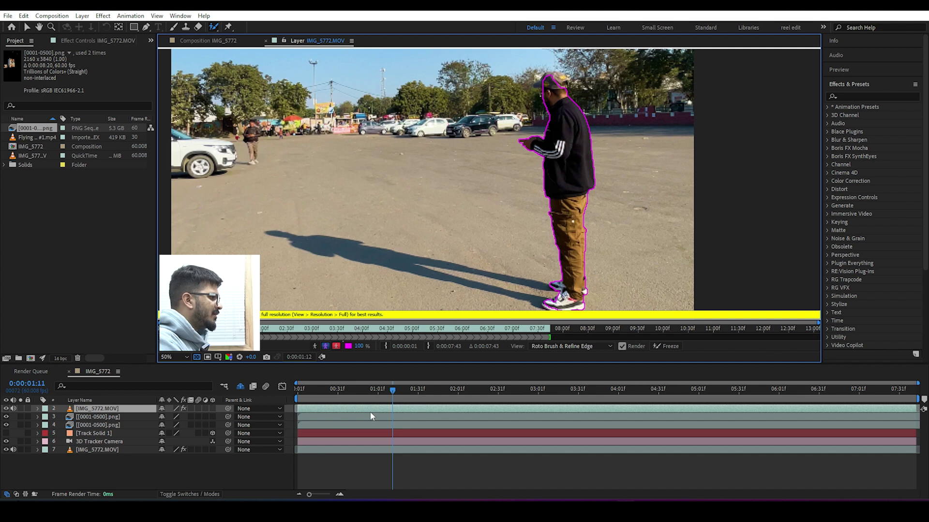
pyautogui.moveTo(394, 400)
pyautogui.mouseDown()
pyautogui.moveTo(321, 402)
pyautogui.moveTo(391, 406)
pyautogui.mouseUp()
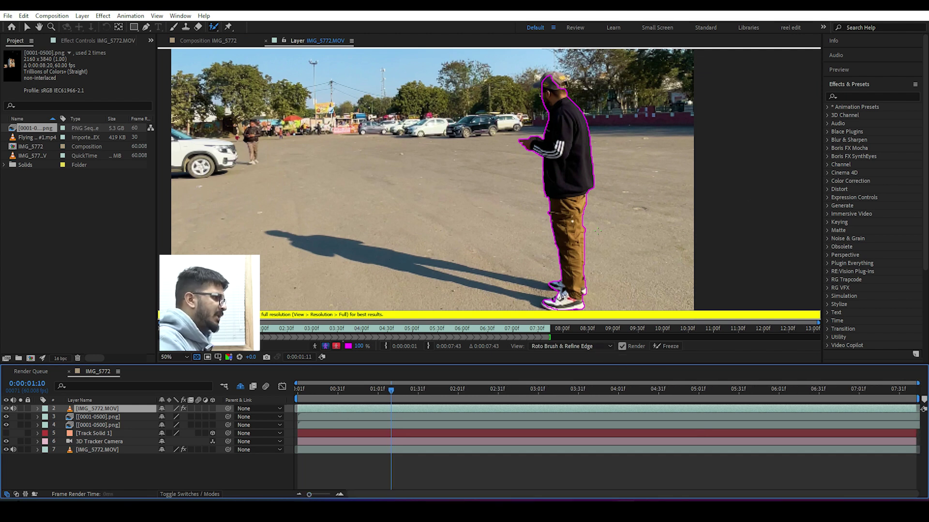
# - Start freezing the Roto Brush result and stop the process early
pyautogui.press('`')
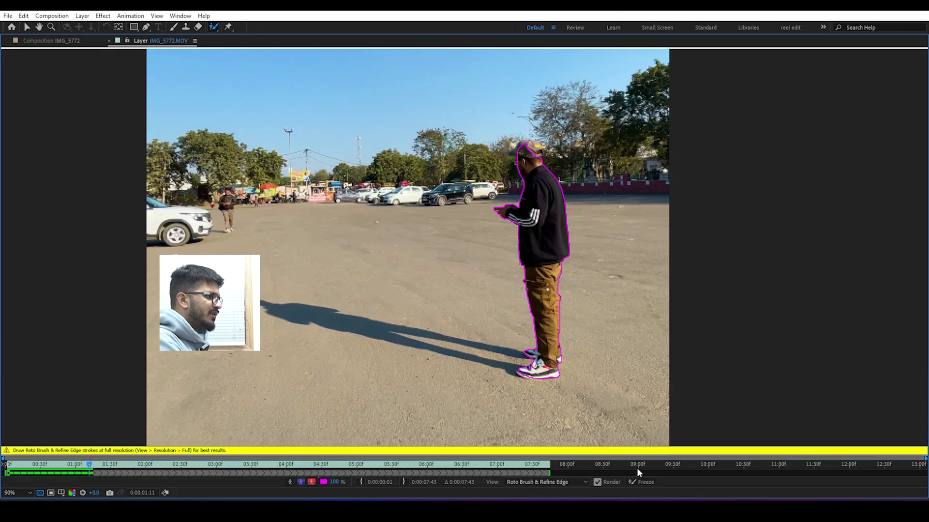
pyautogui.click(639, 482)
pyautogui.moveTo(435, 223); pyautogui.dragTo(367, 230)
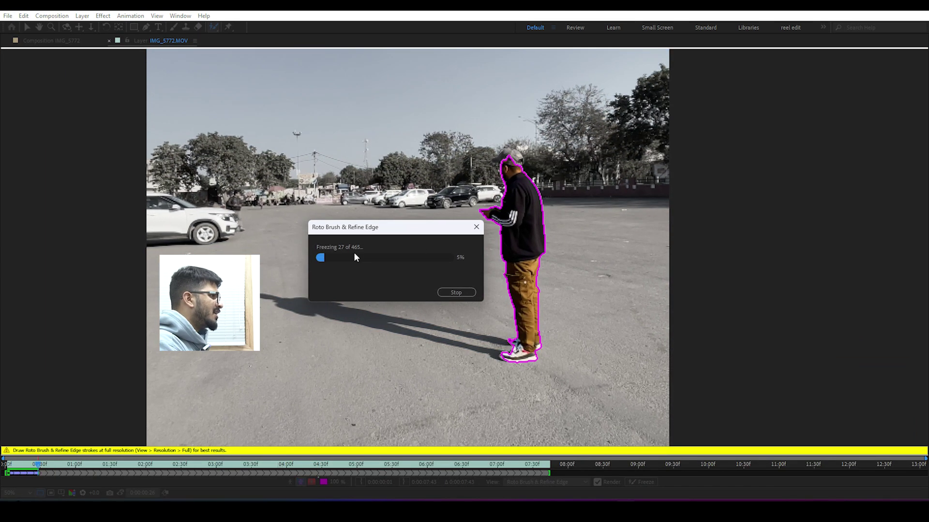
pyautogui.click(476, 227)
pyautogui.press('`')
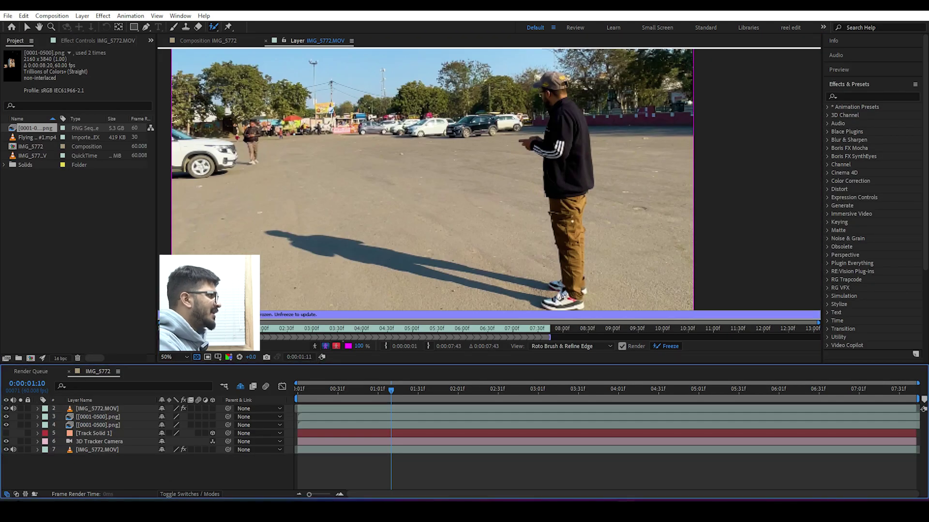
# - Compare the frozen IMG_5772.MOV layer view with the IMG_5772 composition at 0:00:01:10
pyautogui.click(199, 37)
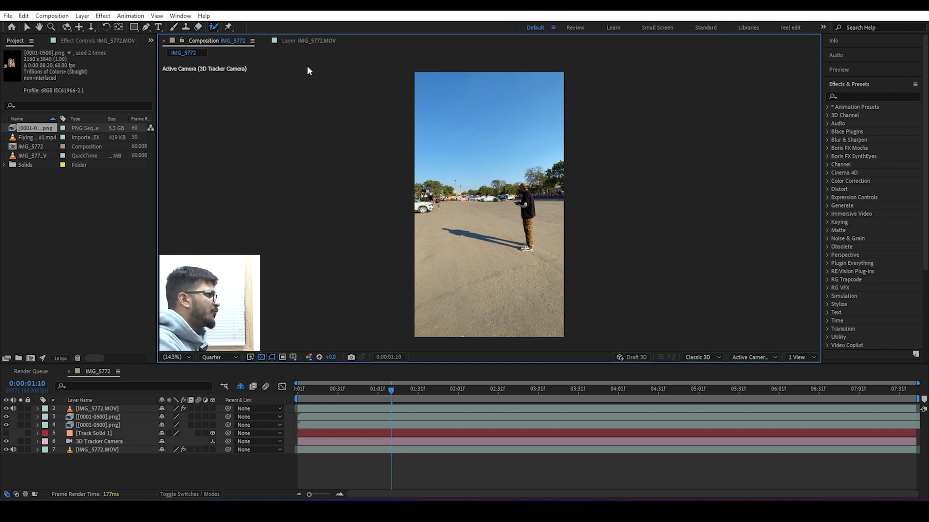
pyautogui.click(309, 40)
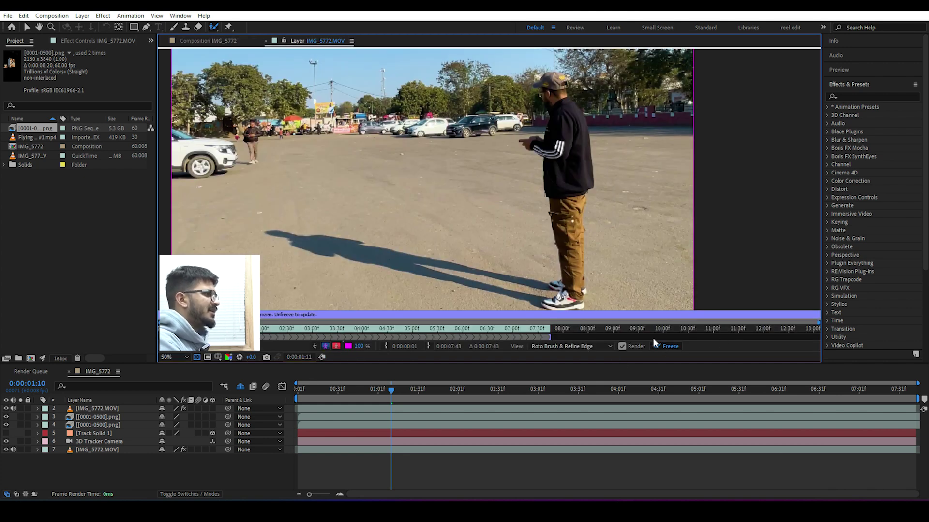
pyautogui.click(213, 41)
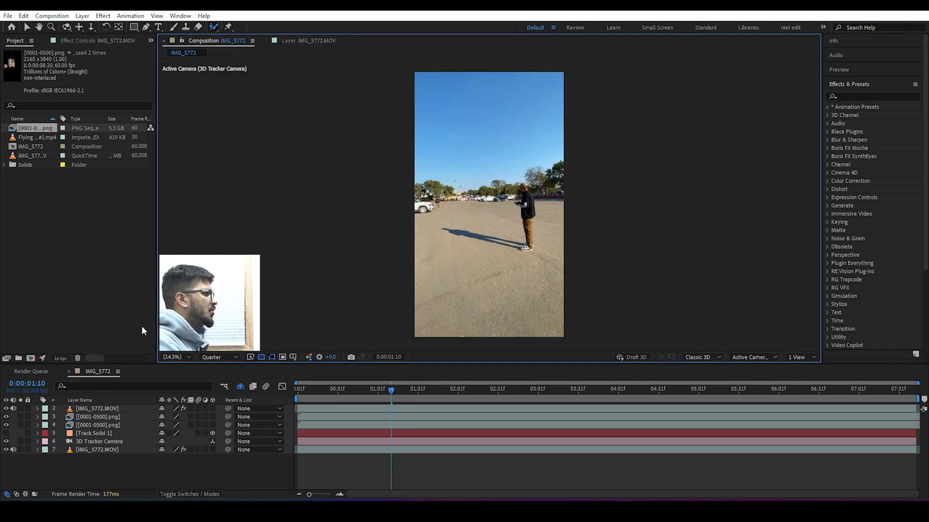
# - Delete the newly rotoscoped IMG_5772.MOV copy, then unhide the shy copy at the top, turn on its visibility and remove its shy state
pyautogui.click(85, 411)
pyautogui.press('Delete')
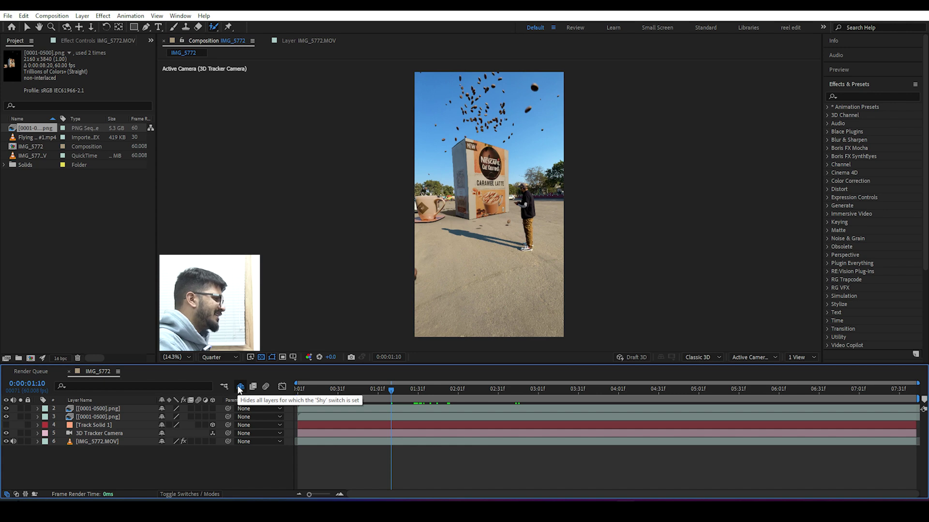
pyautogui.click(240, 387)
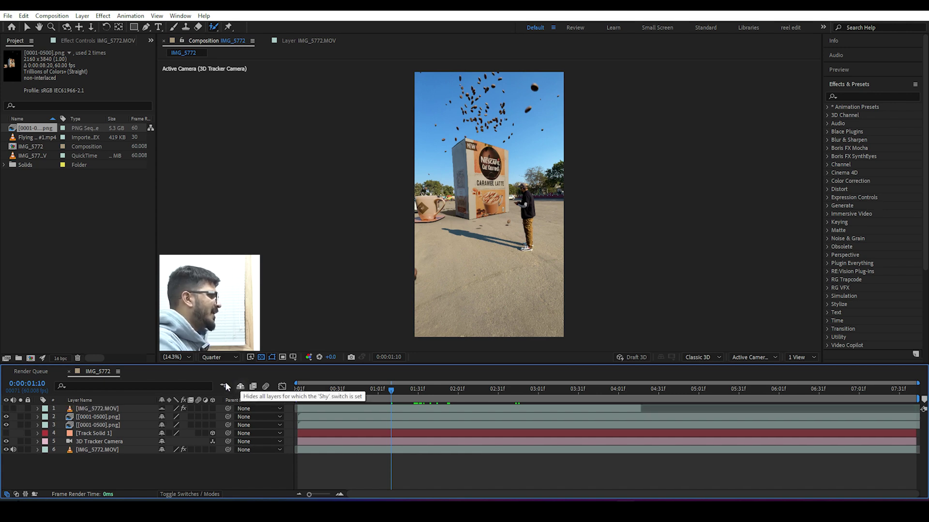
pyautogui.click(7, 409)
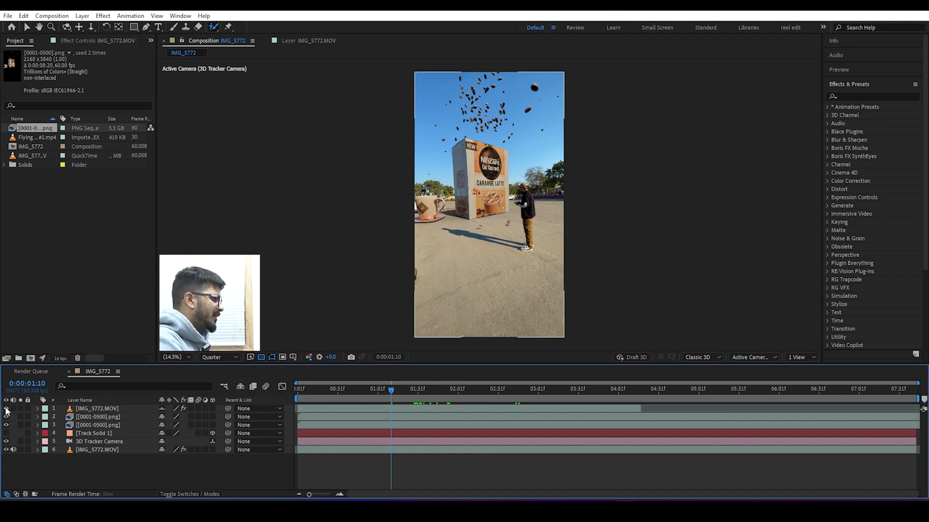
pyautogui.click(162, 409)
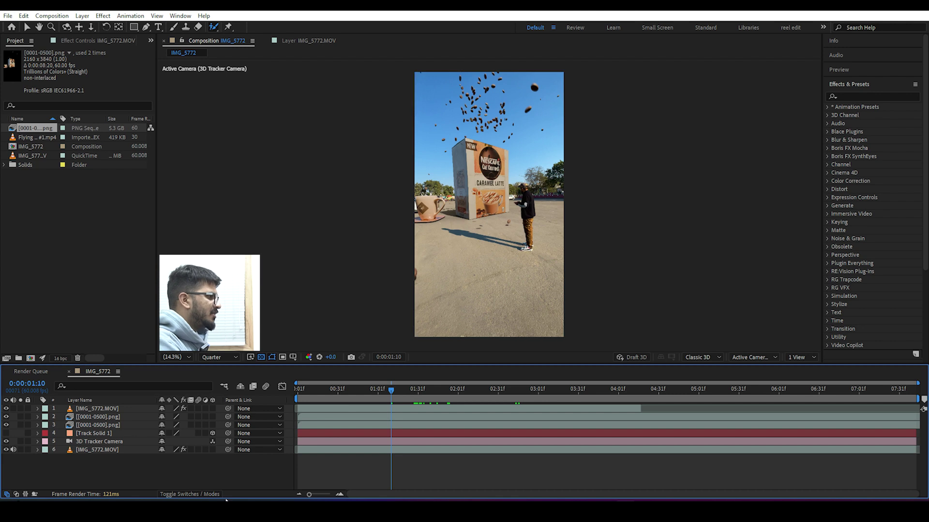
# - Inspect the composite at 0:00:01:33 with the uppermost IMG_5772.MOV layer toggled off and on
pyautogui.scroll(1, 426, 322)
pyautogui.click(399, 390)
pyautogui.moveTo(398, 389); pyautogui.dragTo(422, 388)
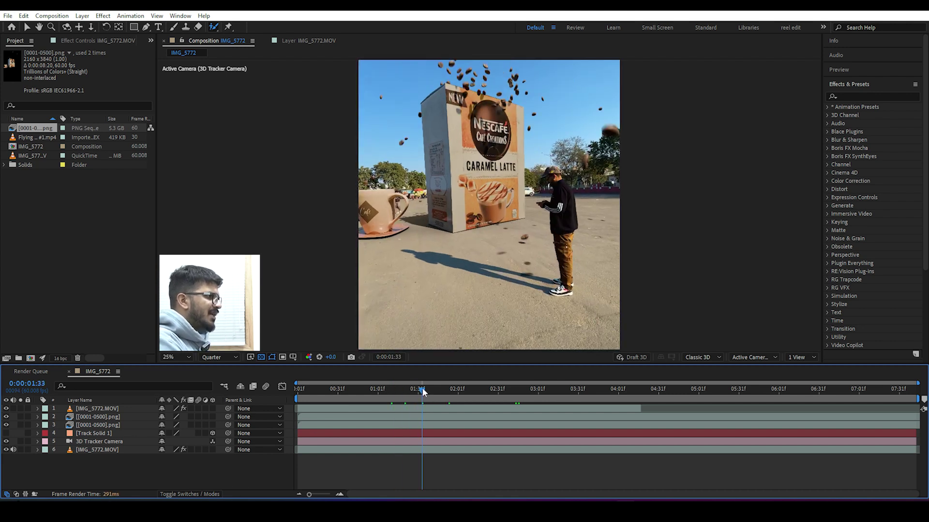
pyautogui.click(6, 409)
pyautogui.click(7, 409)
pyautogui.click(6, 409)
pyautogui.click(6, 409)
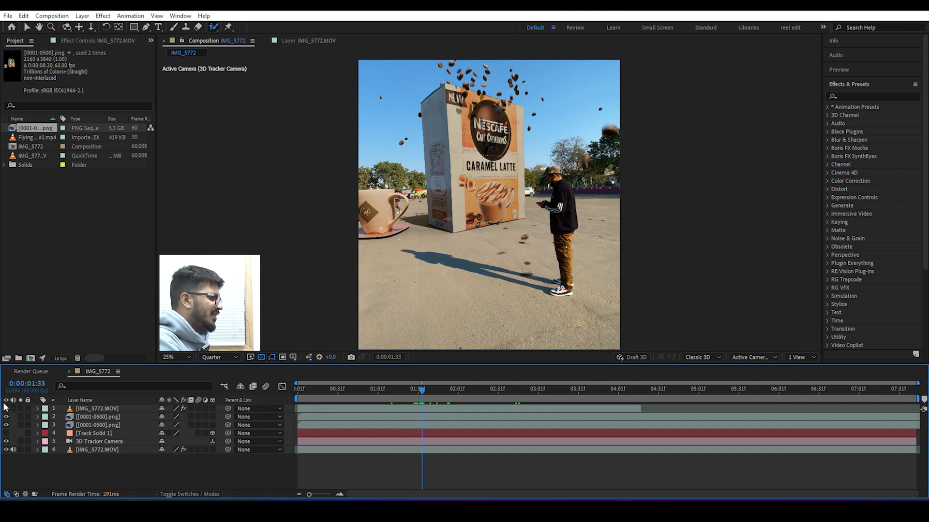
# - Remove the Lumetri Color effect from the bottom IMG_5772.MOV layer
pyautogui.click(80, 40)
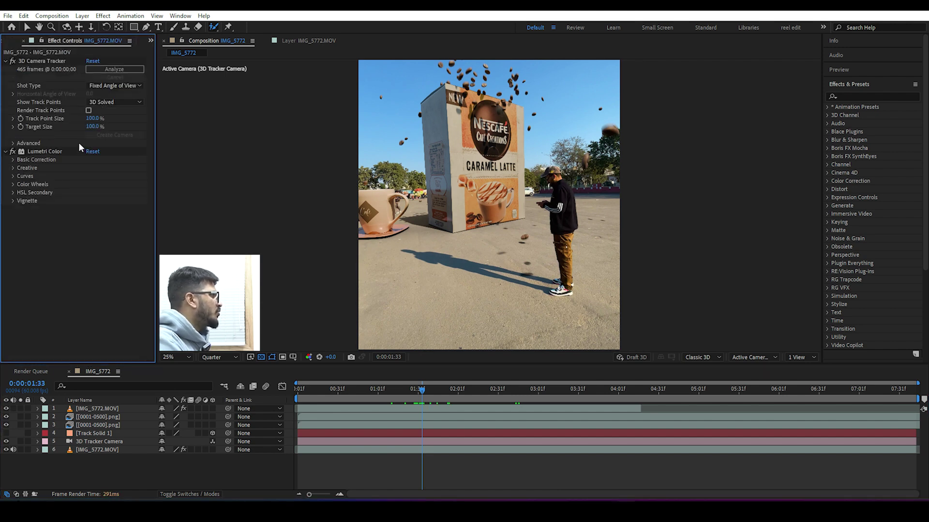
pyautogui.click(5, 61)
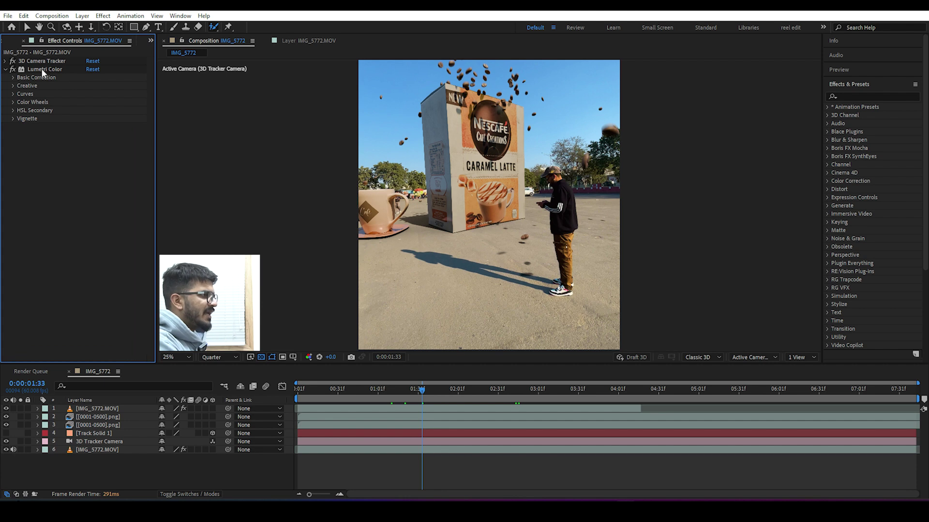
pyautogui.click(42, 69)
pyautogui.press('Delete')
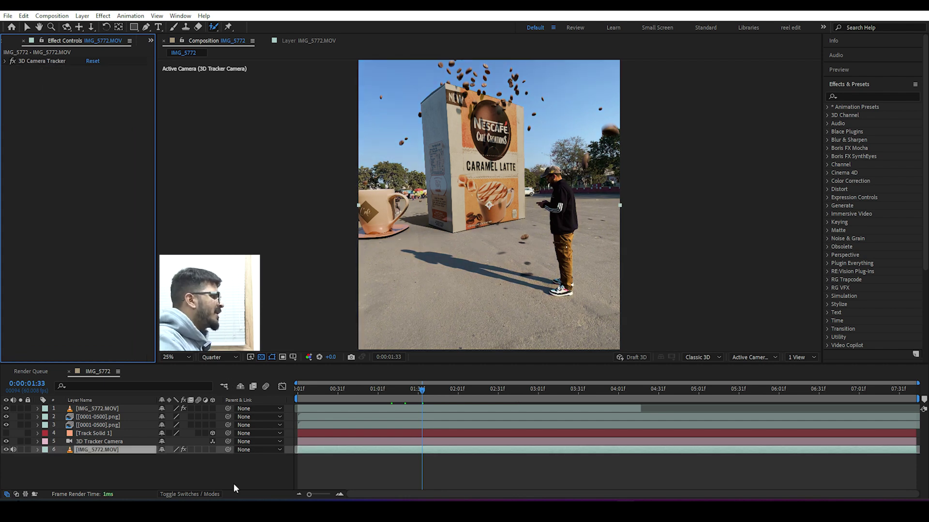
pyautogui.click(208, 468)
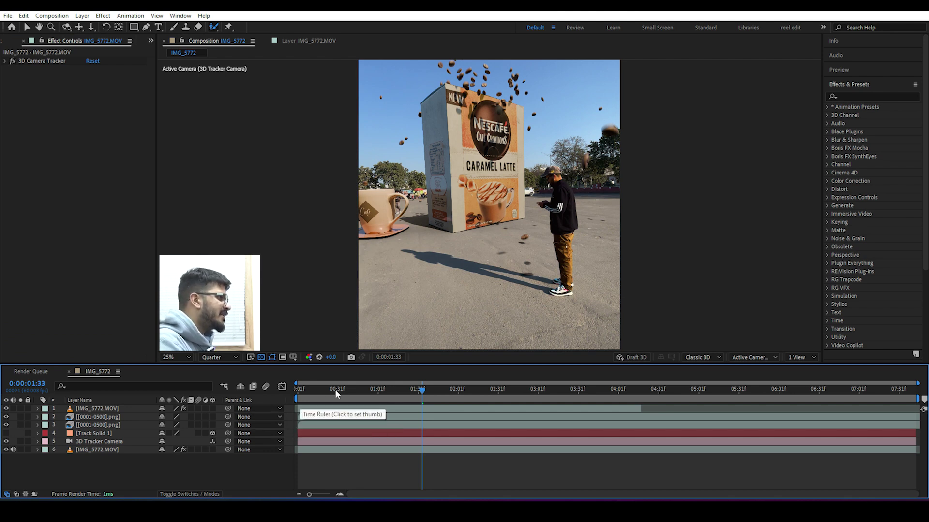
# - Remove the Lumetri Color and 3D Camera Tracker effects from the uppermost IMG_5772.MOV layer, keeping only Roto Brush & Refine Edge
pyautogui.click(412, 409)
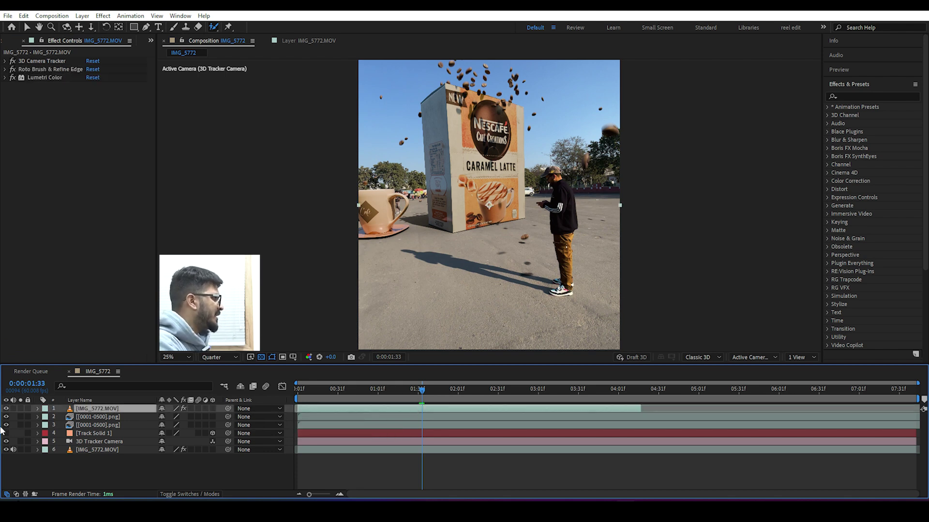
pyautogui.moveTo(422, 393); pyautogui.dragTo(462, 390)
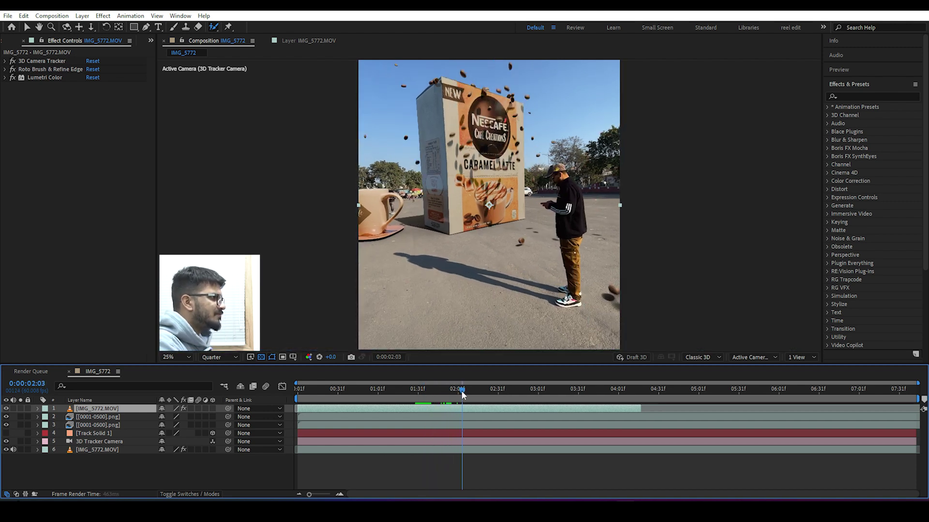
pyautogui.click(35, 78)
pyautogui.press('Delete')
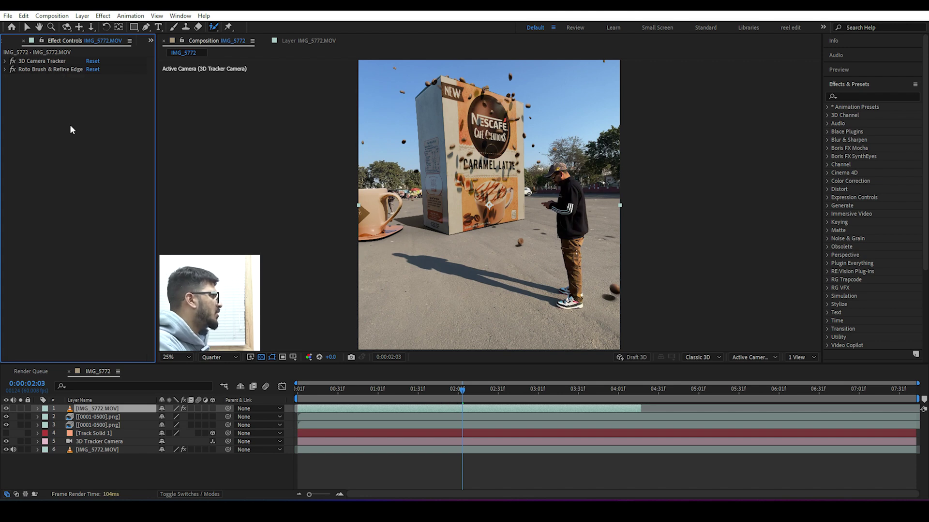
pyautogui.click(32, 61)
pyautogui.press('Delete')
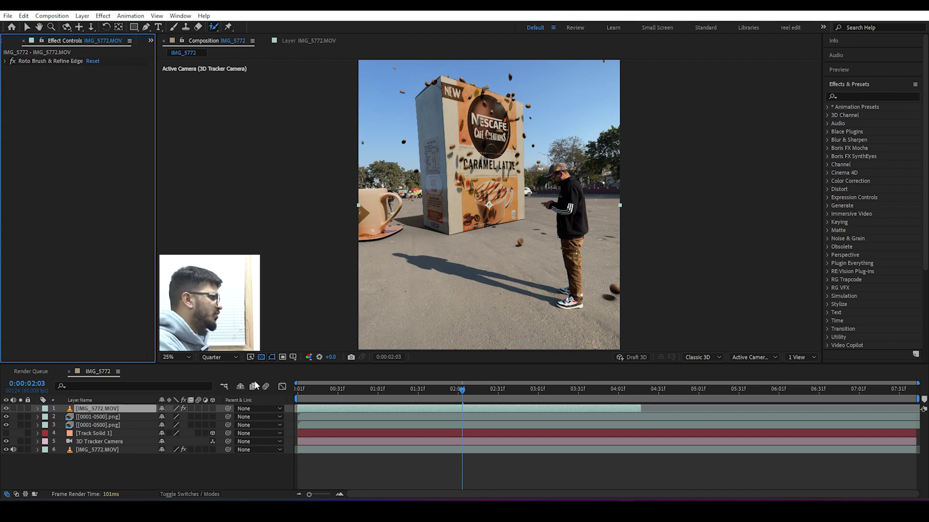
# - Compare the effects on both IMG_5772.MOV layers and view the whole composite frame at 0:00:02:32
pyautogui.click(121, 450)
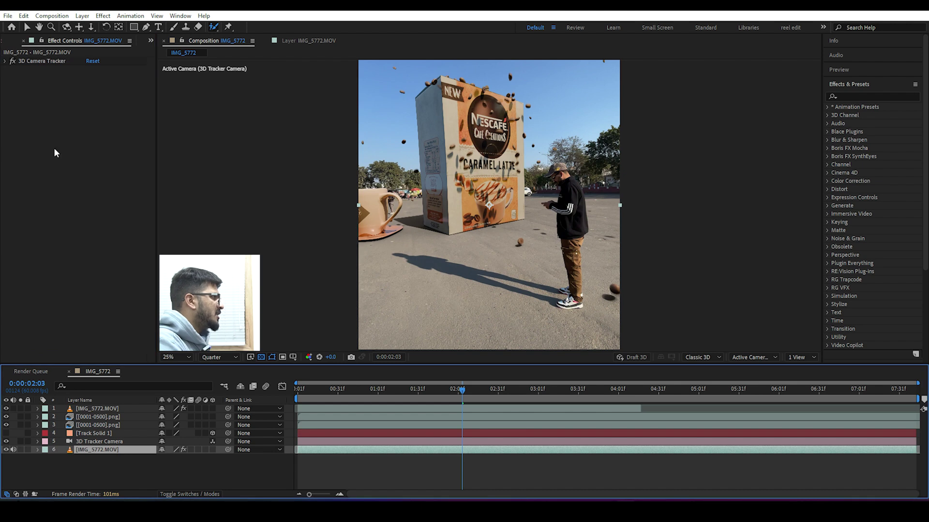
pyautogui.click(93, 407)
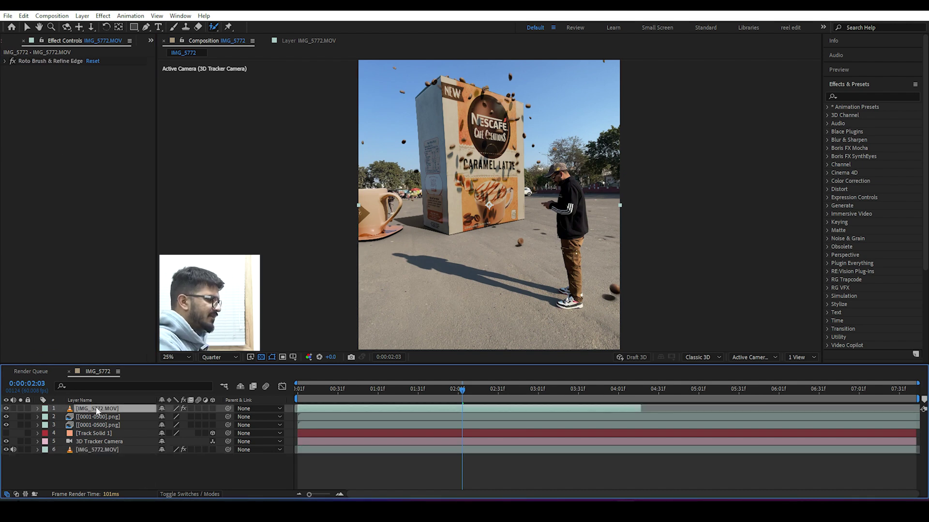
pyautogui.click(241, 468)
pyautogui.moveTo(462, 394); pyautogui.dragTo(500, 391)
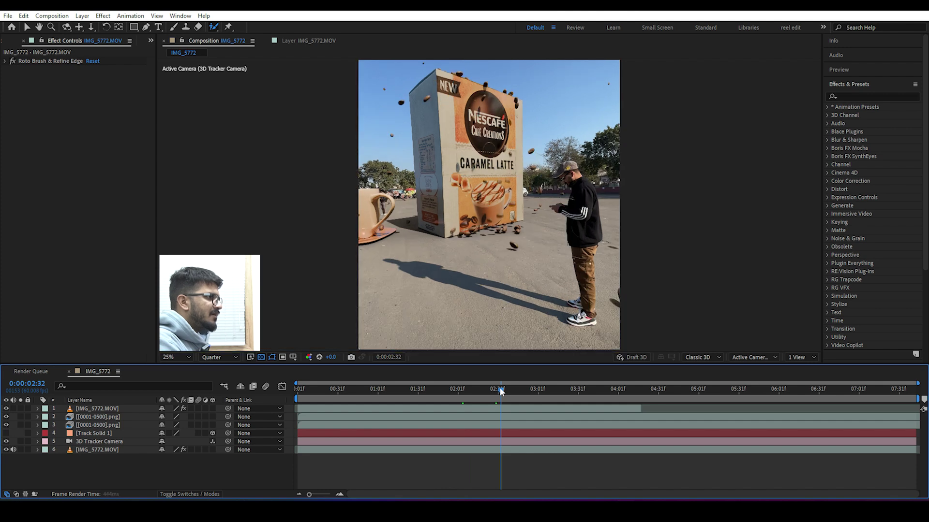
pyautogui.click(166, 357)
pyautogui.click(174, 185)
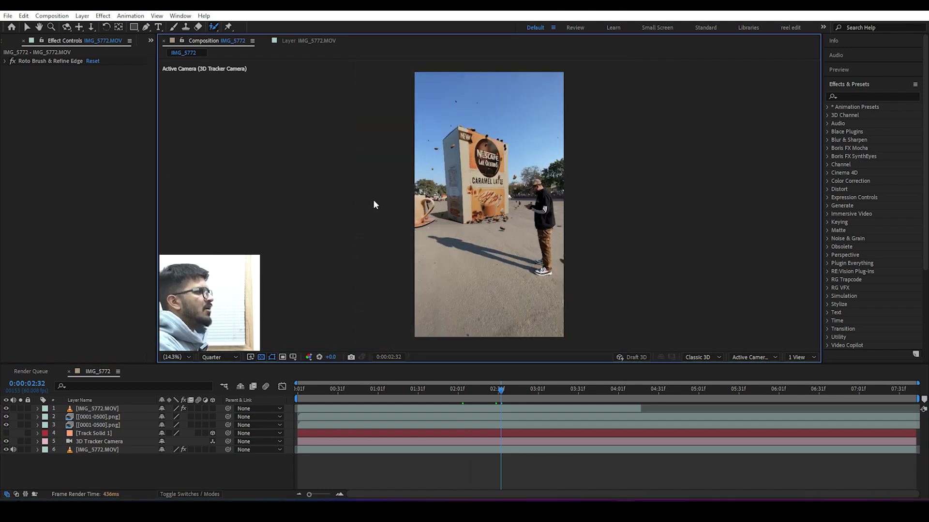
# - Add a new adjustment layer at the top of the IMG_5772 composition's layer stack
pyautogui.click(103, 419)
pyautogui.scroll(1, 554, 268)
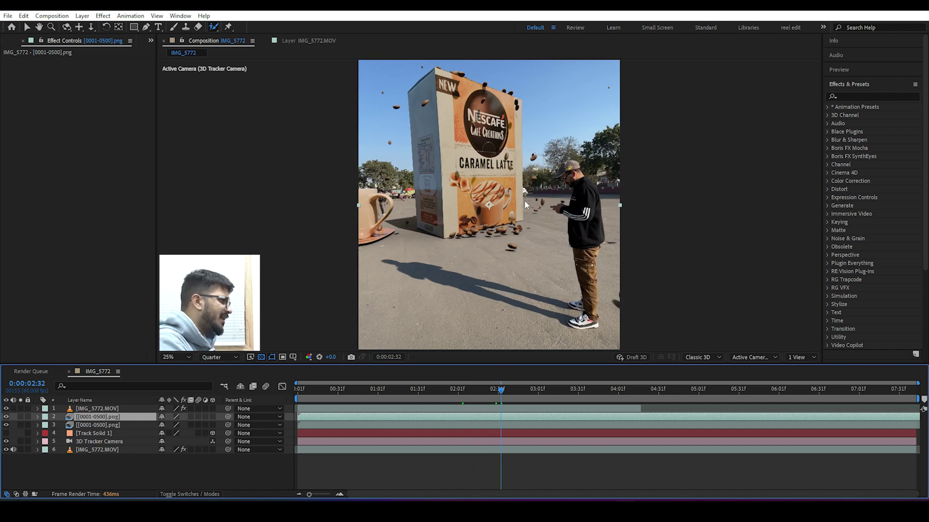
pyautogui.click(262, 470)
pyautogui.click(184, 358)
pyautogui.click(180, 188)
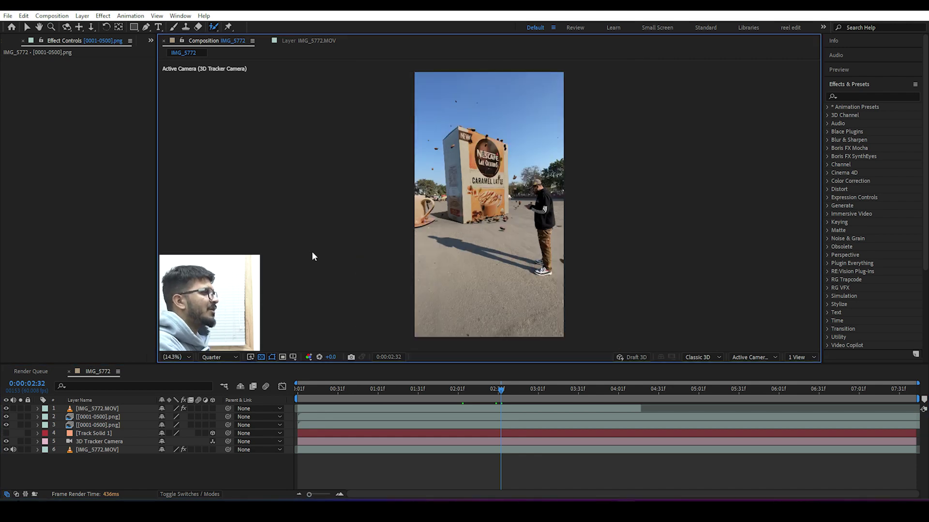
pyautogui.rightClick(210, 469)
pyautogui.moveTo(217, 345)
pyautogui.click(339, 424)
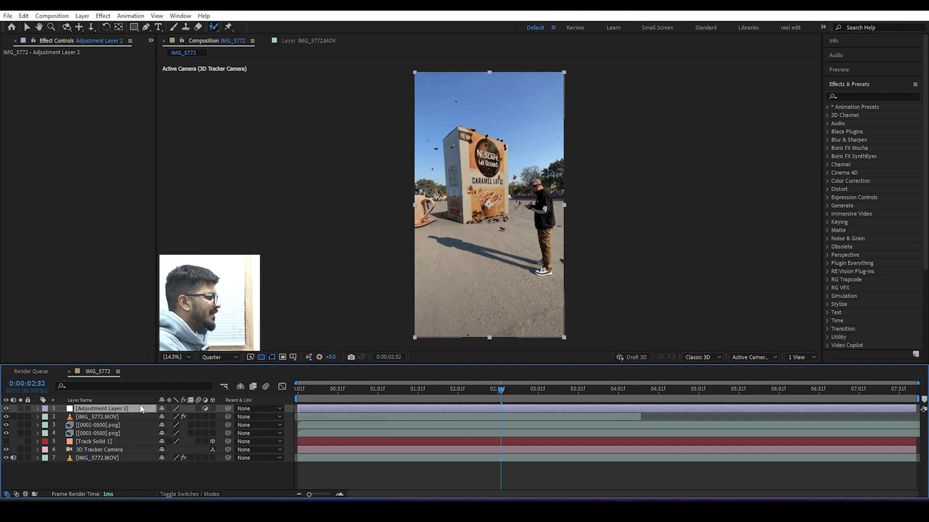
# - Try a Lumetri Color grade with a reddish shadow tint on the adjustment layer, and remove the effect
pyautogui.hotkey('ctrl', 'space')
pyautogui.write('lum')
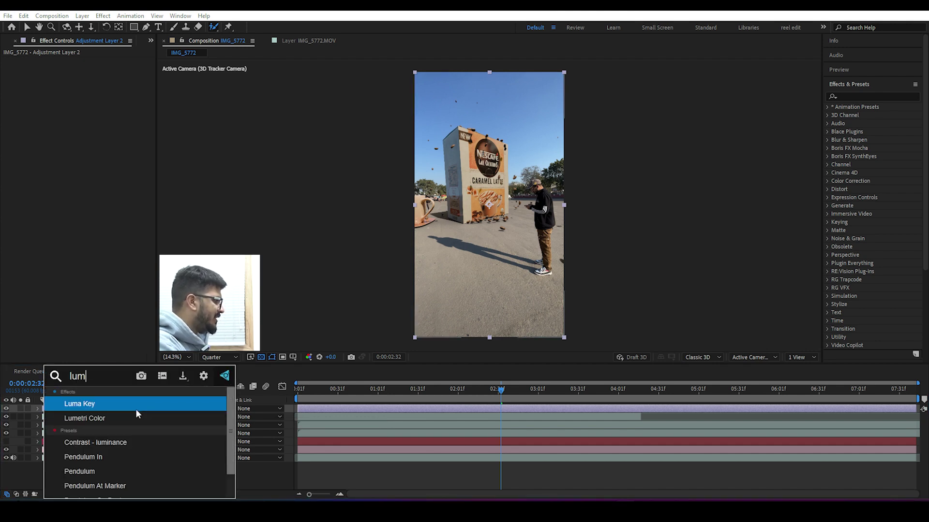
pyautogui.click(137, 417)
pyautogui.click(14, 77)
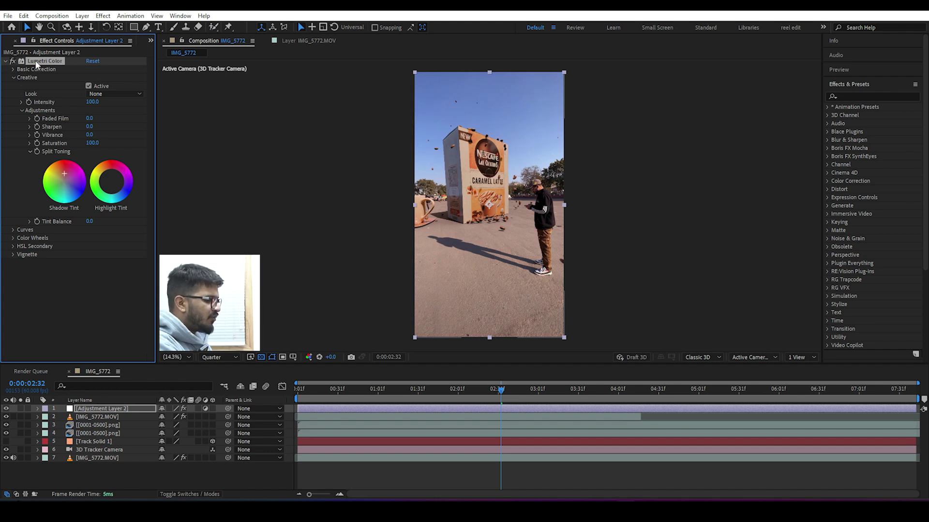
pyautogui.press('Delete')
pyautogui.click(184, 473)
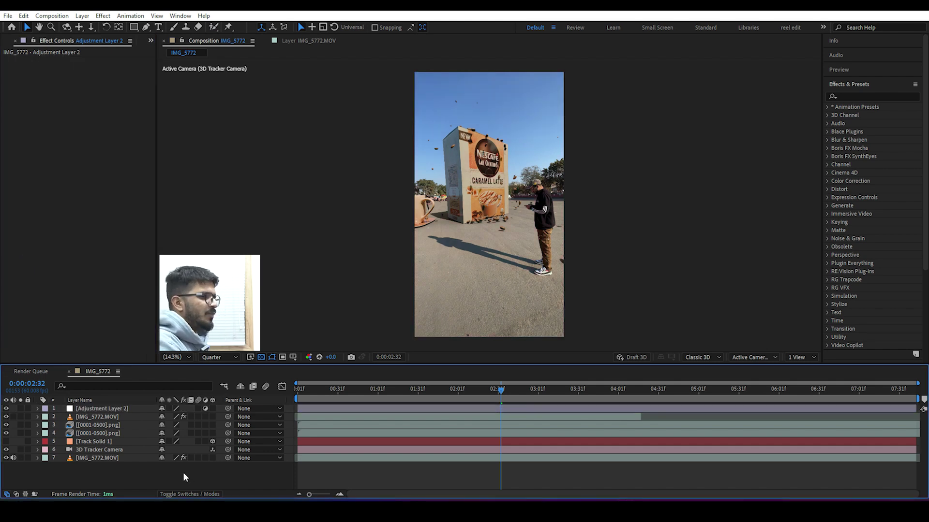